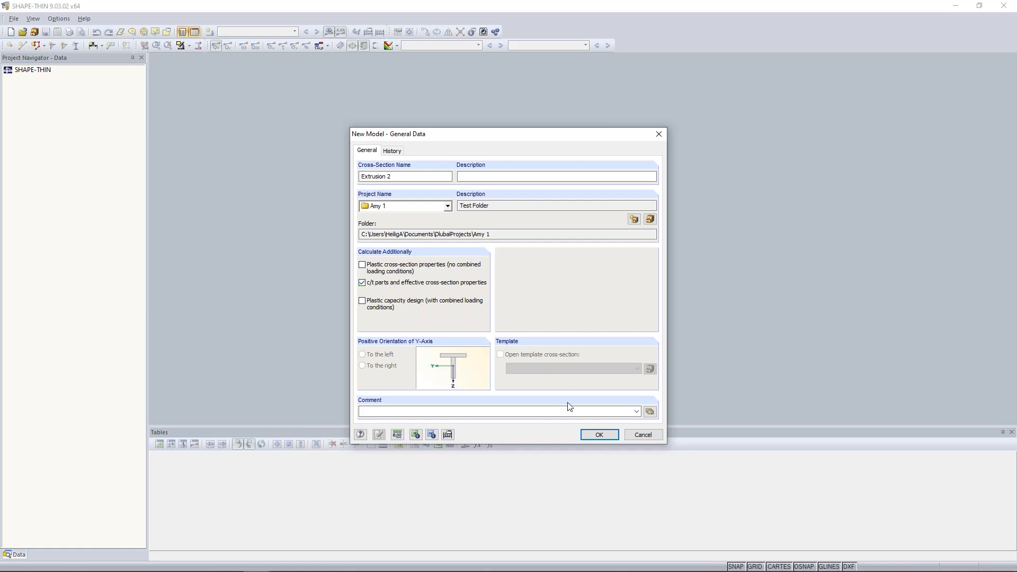
# Step: Create the Extrusion 2 cross-section model and place its DXF template at the coordinate origin for further editing
pyautogui.click(586, 434)
pyautogui.click(498, 314)
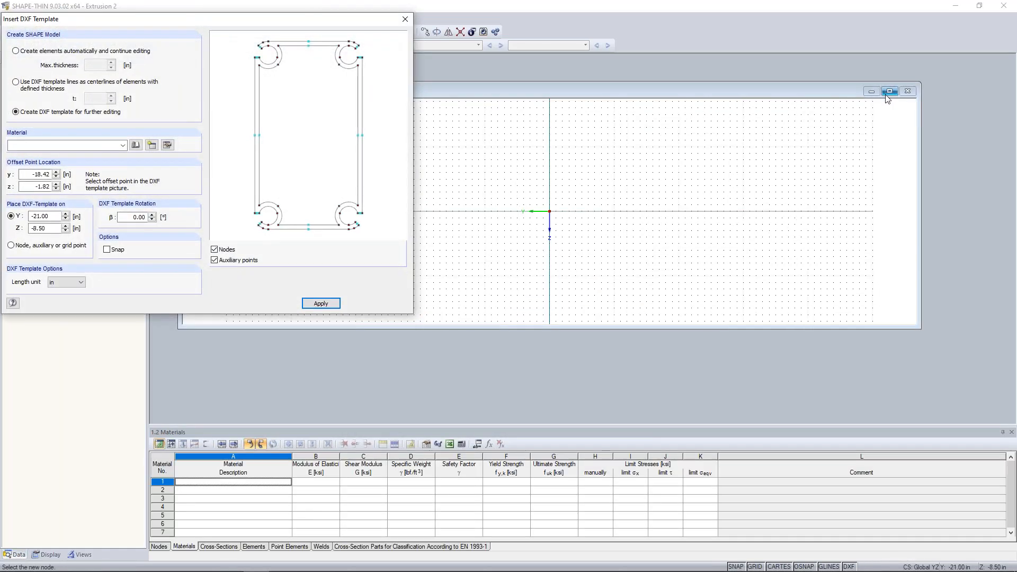
pyautogui.click(890, 91)
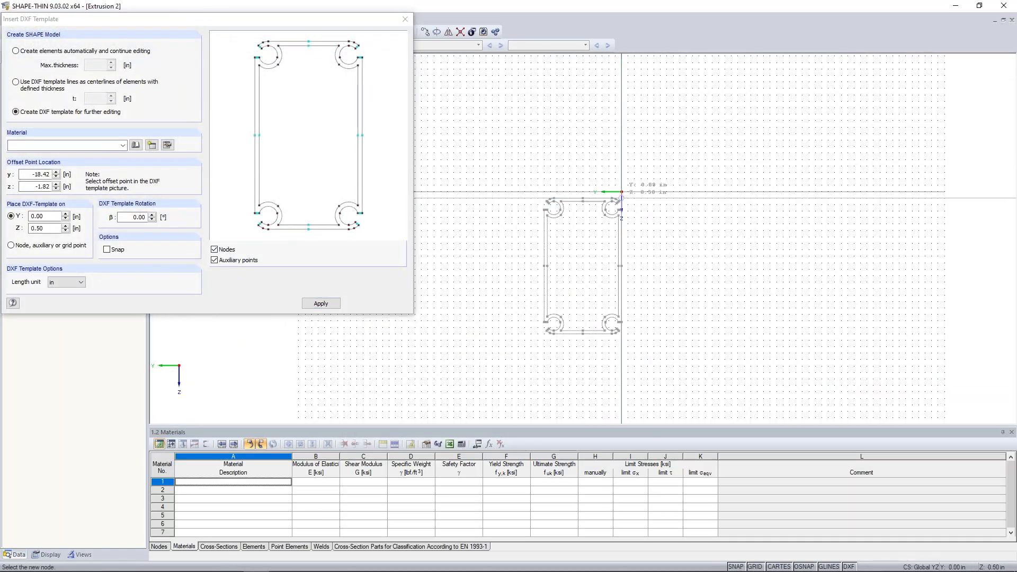
pyautogui.click(621, 192)
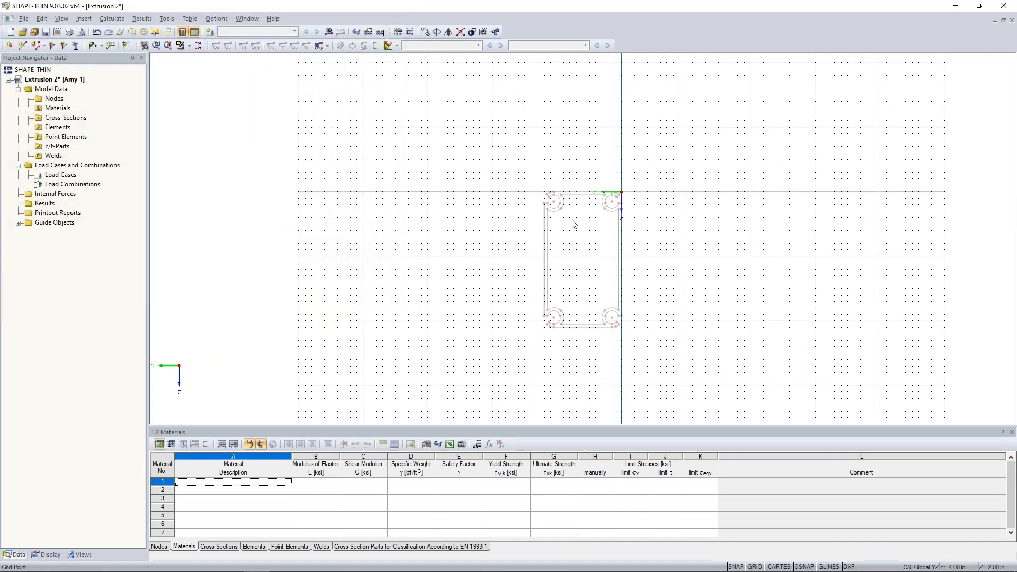
# Step: Use Set Elements with DXF Template to set center lines in the top flange, upper-left corner arc and left wall
pyautogui.scroll(3, 575, 224)
pyautogui.scroll(-2, 479, 168)
pyautogui.scroll(-1, 496, 180)
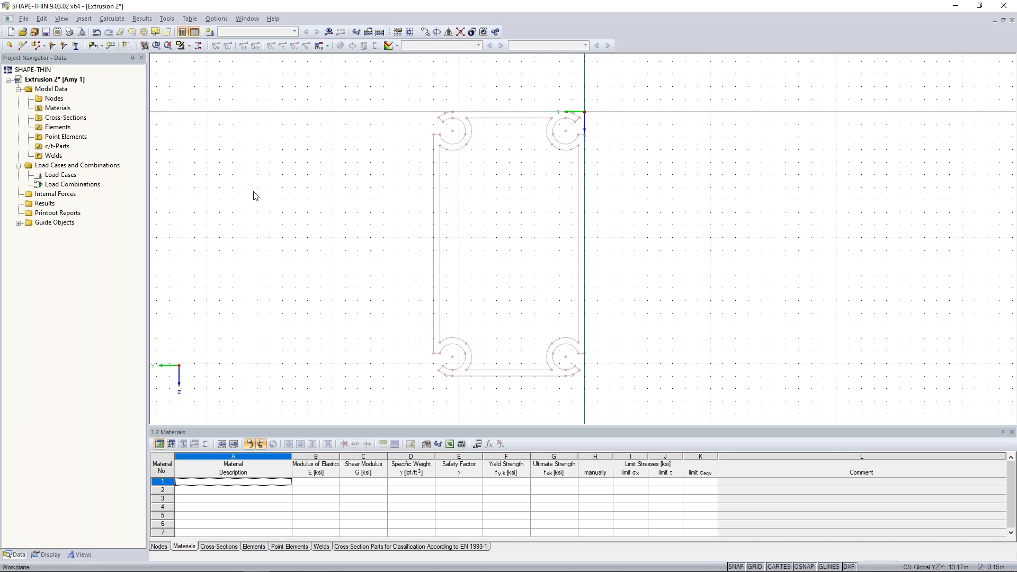
pyautogui.click(42, 19)
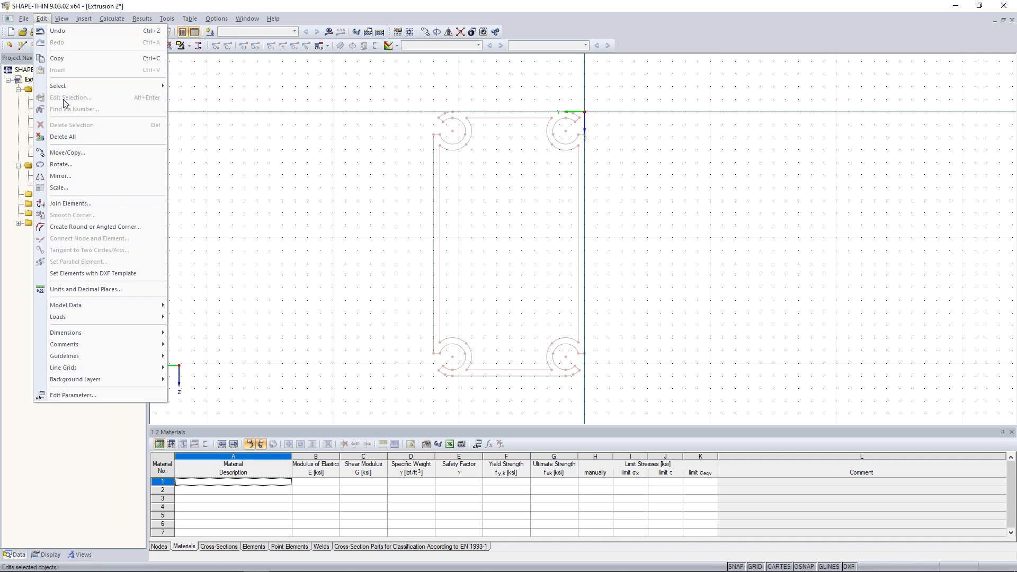
pyautogui.click(71, 277)
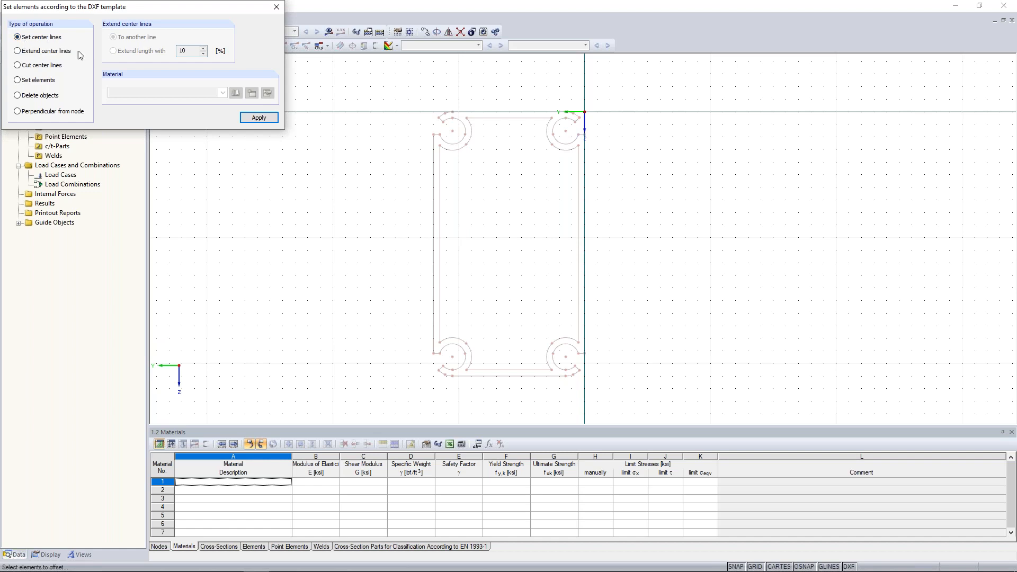
pyautogui.click(487, 135)
pyautogui.scroll(3, 493, 167)
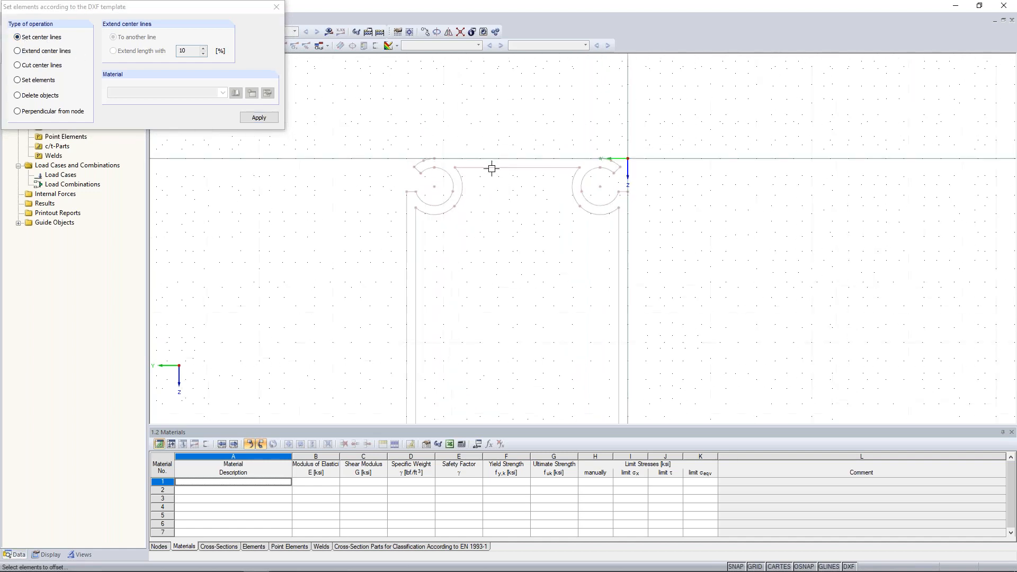
pyautogui.click(489, 156)
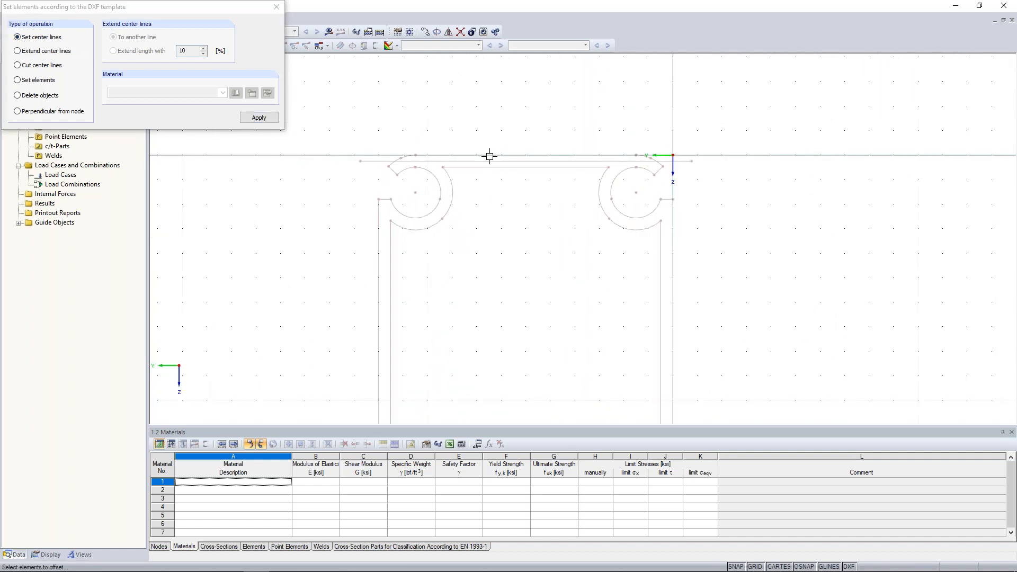
pyautogui.click(433, 177)
pyautogui.click(385, 238)
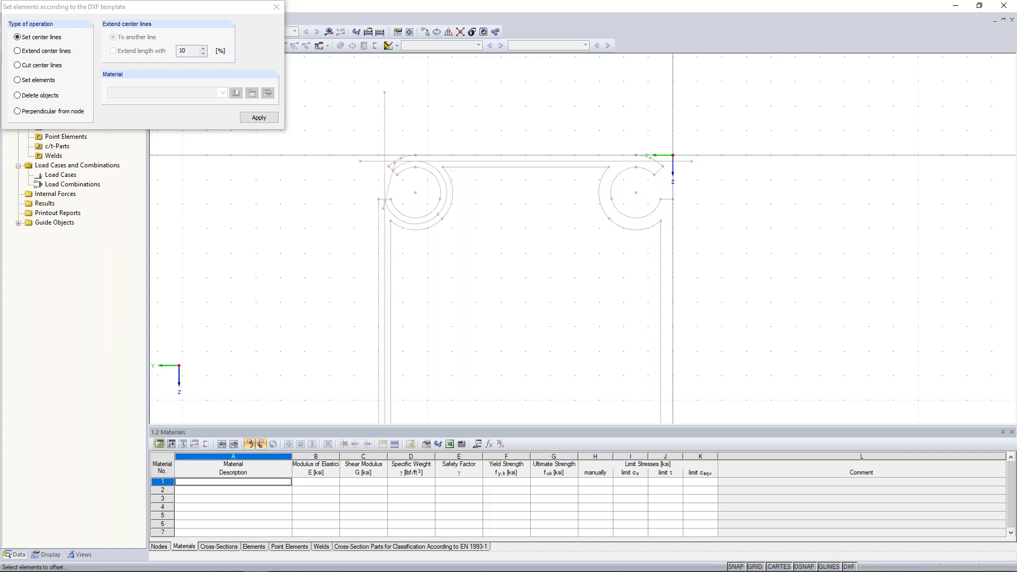
# Step: Switch the operation to Set elements and load Aluminum 6061-T6-B209 (Sheet and Plate), Note 1 from the USA favorites group of the material library
pyautogui.scroll(-4, 374, 244)
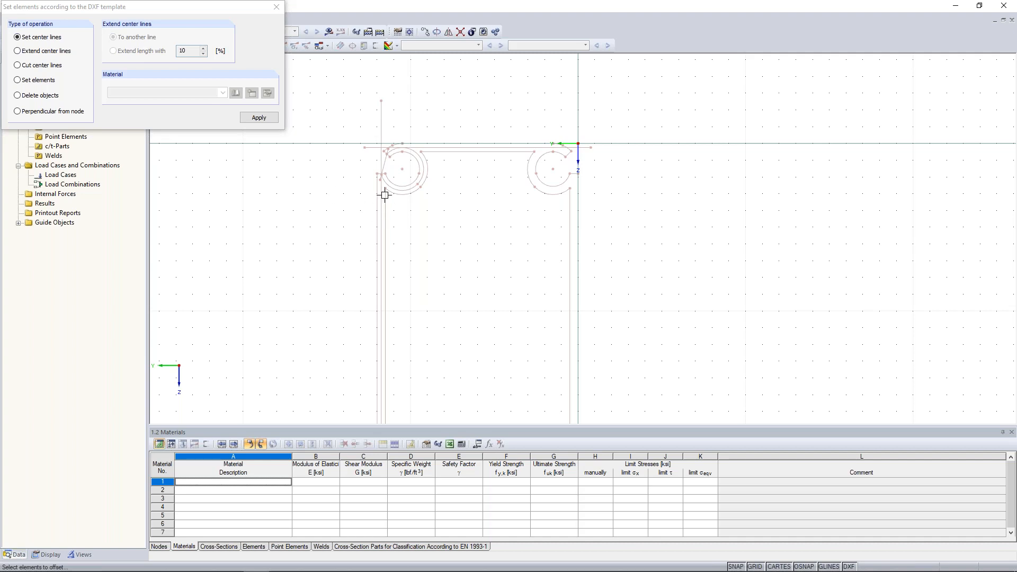
pyautogui.click(18, 80)
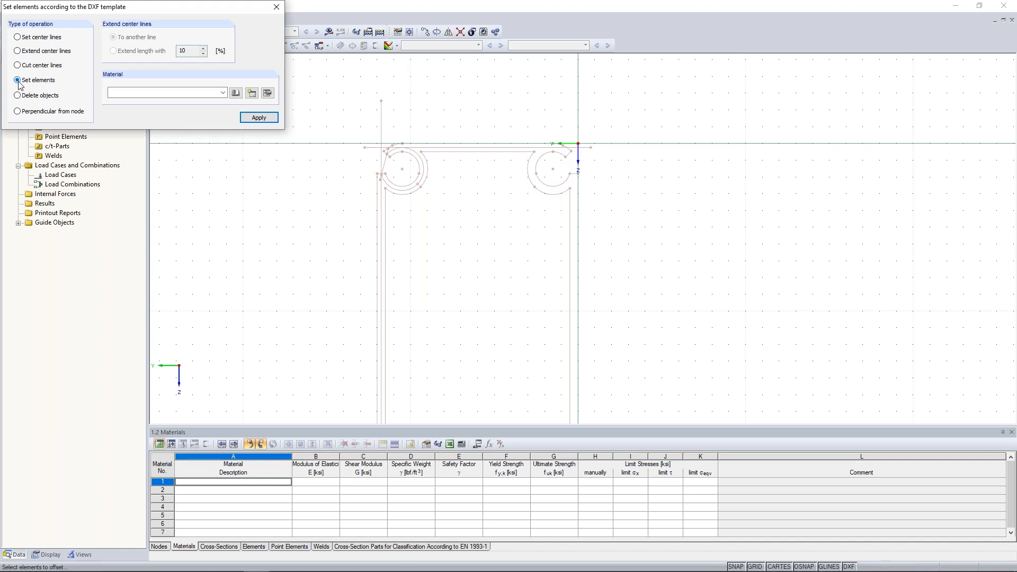
pyautogui.click(236, 94)
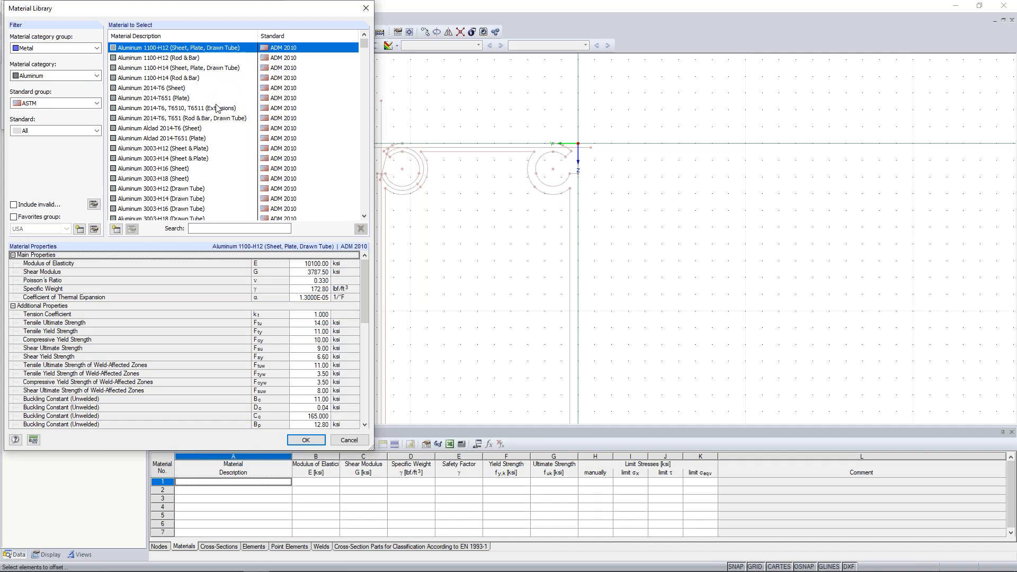
pyautogui.scroll(-12, 217, 108)
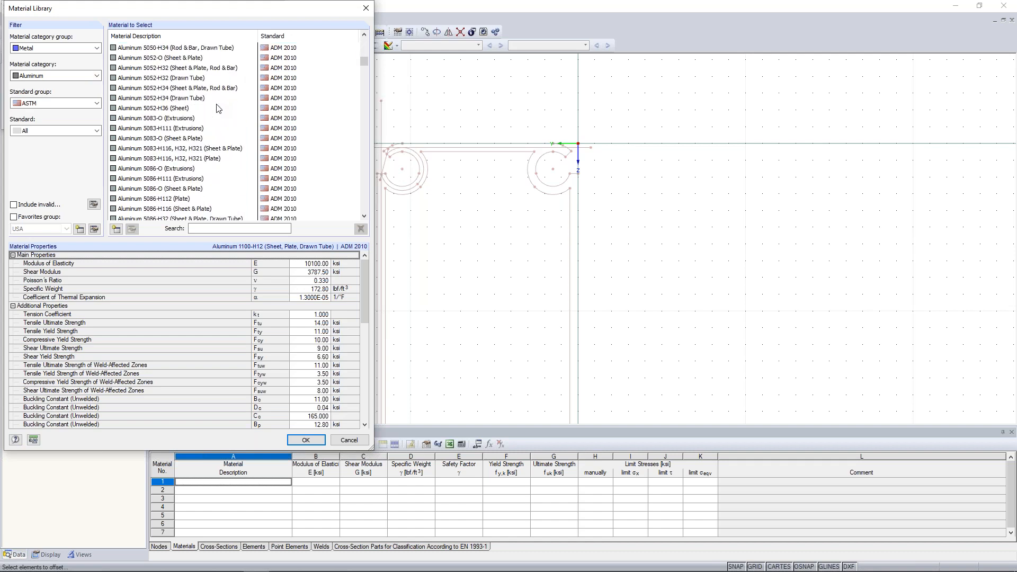
pyautogui.click(14, 218)
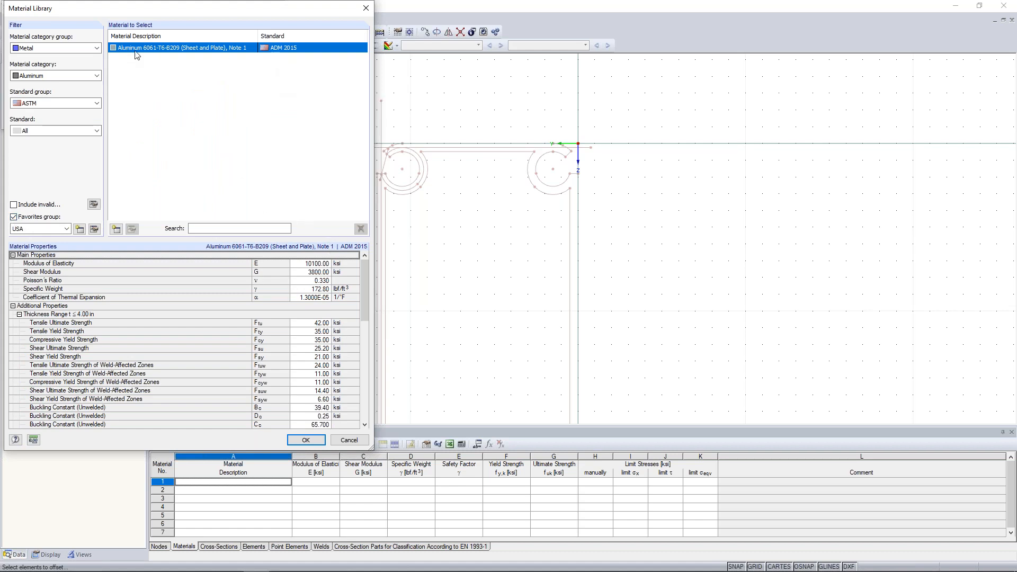
pyautogui.click(302, 439)
# Step: Set elements on the center lines of the top flange, the upper-left corner arc and the left wall
pyautogui.scroll(2, 506, 158)
pyautogui.click(498, 143)
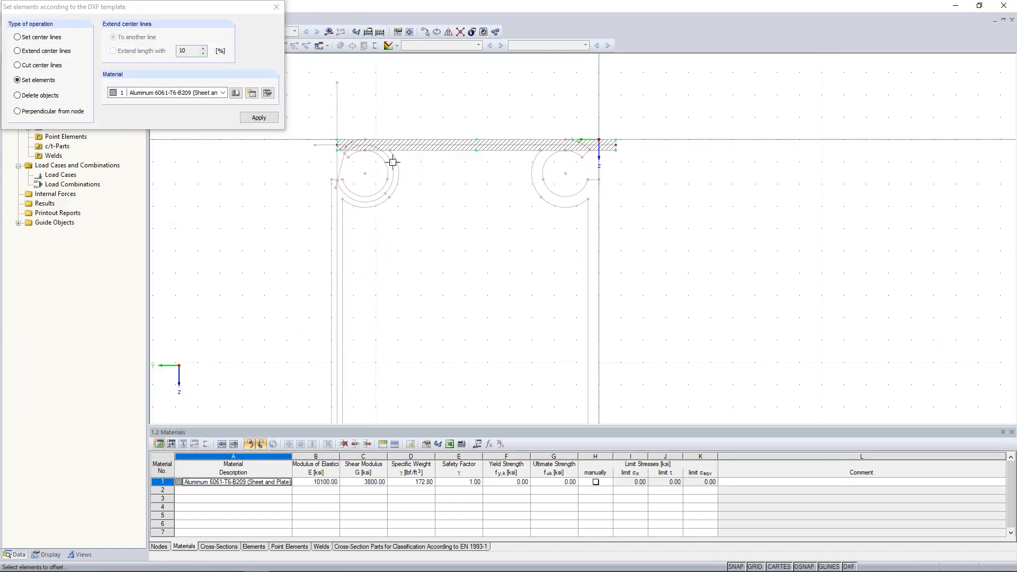
pyautogui.click(392, 166)
pyautogui.click(338, 212)
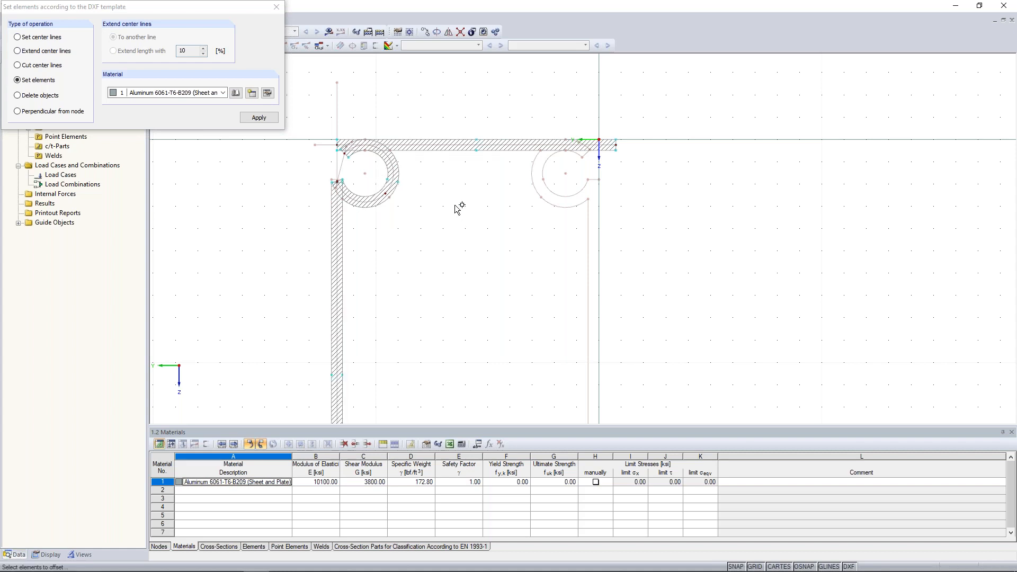
pyautogui.press('Escape')
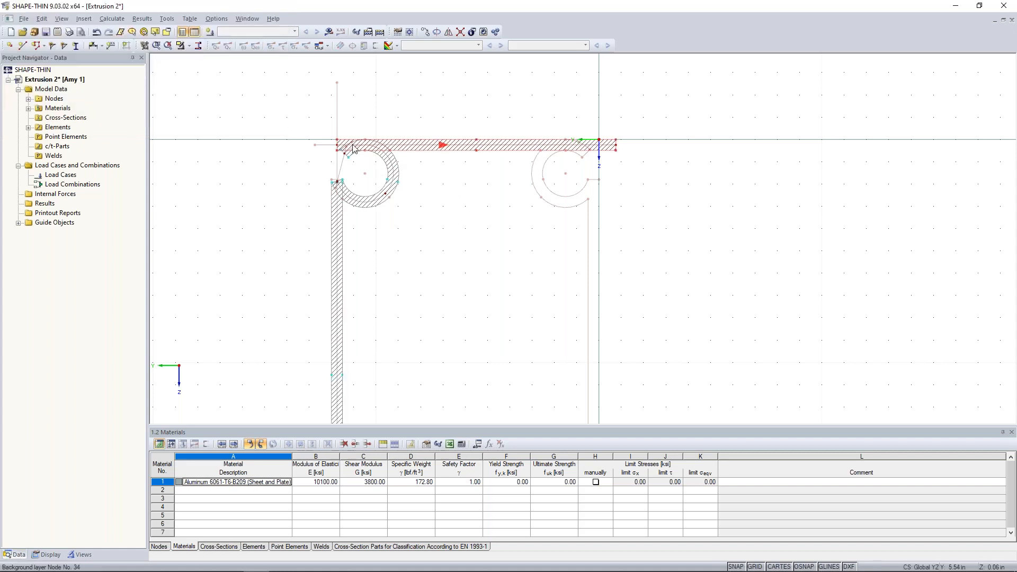
# Step: Move the top flange's end nodes to the tops of both corner arcs and the left wall's upper node to the arc's end
pyautogui.scroll(3, 341, 148)
pyautogui.moveTo(332, 141); pyautogui.dragTo(398, 140)
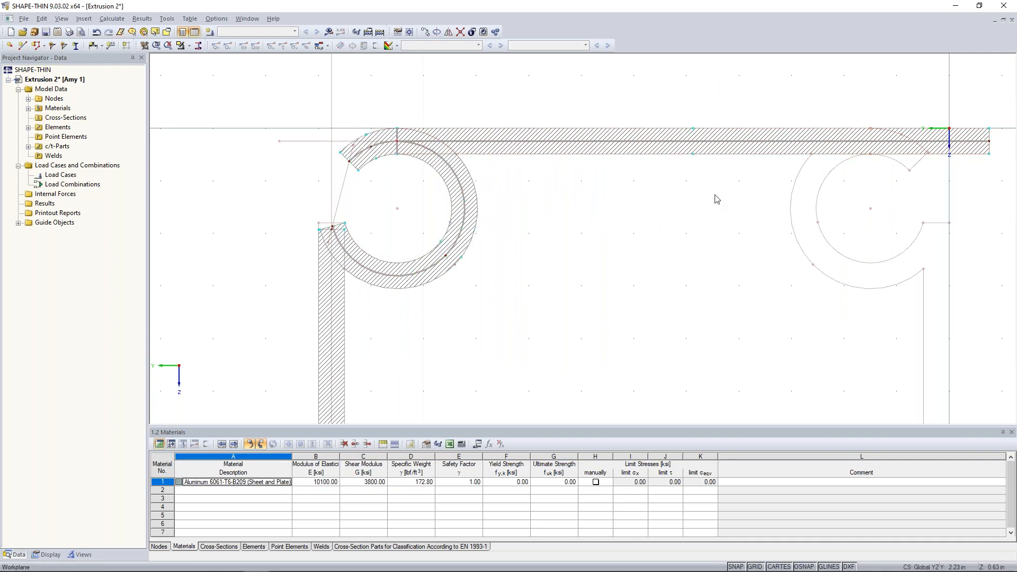
pyautogui.moveTo(717, 200); pyautogui.dragTo(646, 182, button='middle')
pyautogui.moveTo(919, 124); pyautogui.dragTo(801, 130)
pyautogui.moveTo(420, 292); pyautogui.dragTo(453, 285, button='middle')
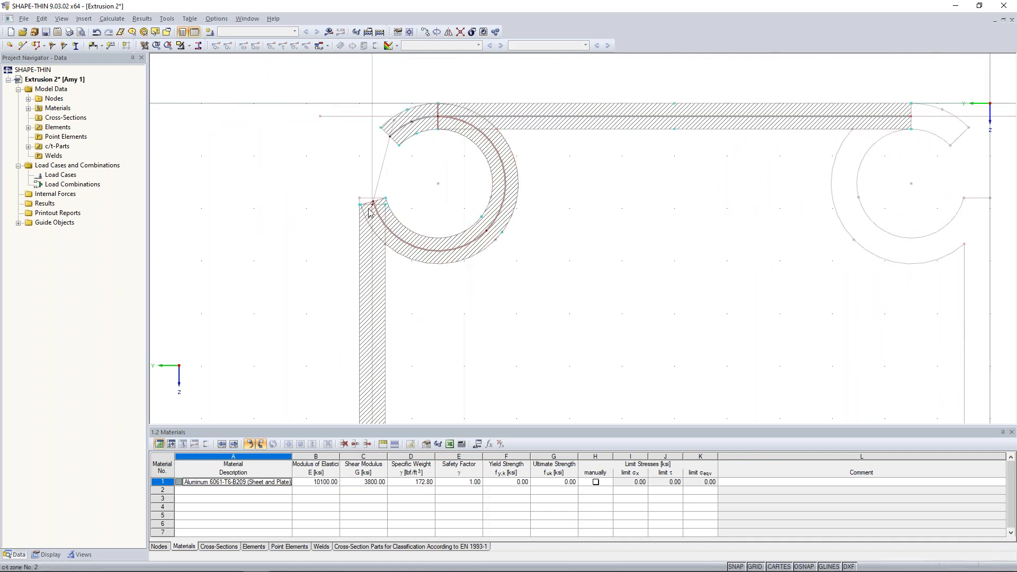
pyautogui.scroll(5, 371, 202)
pyautogui.moveTo(398, 197); pyautogui.dragTo(395, 185)
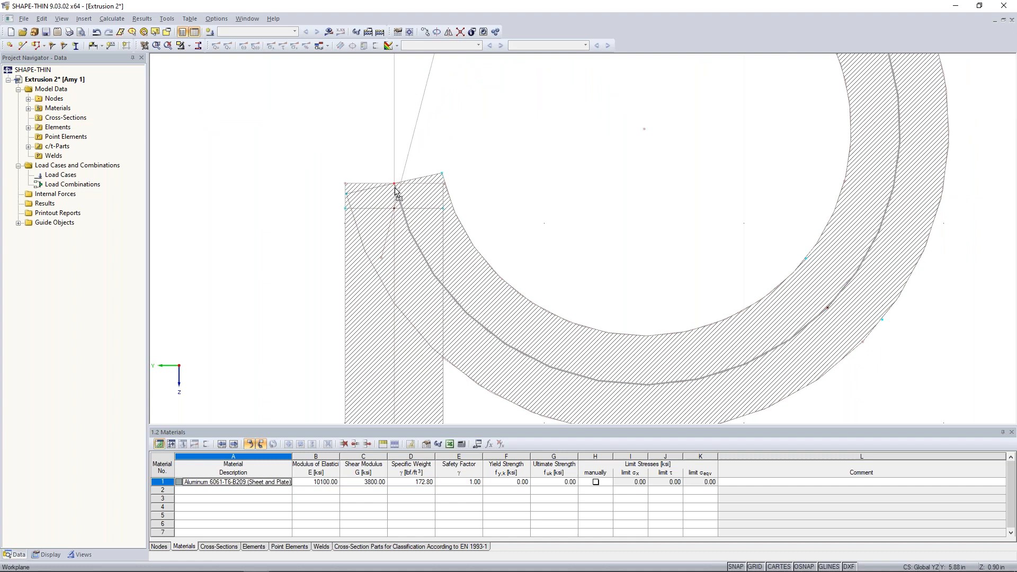
# Step: Mirror a copy of the top flange and upper-left corner arc about a Y-parallel axis through the left wall's midpoint
pyautogui.scroll(-3, 395, 185)
pyautogui.scroll(-3, 395, 185)
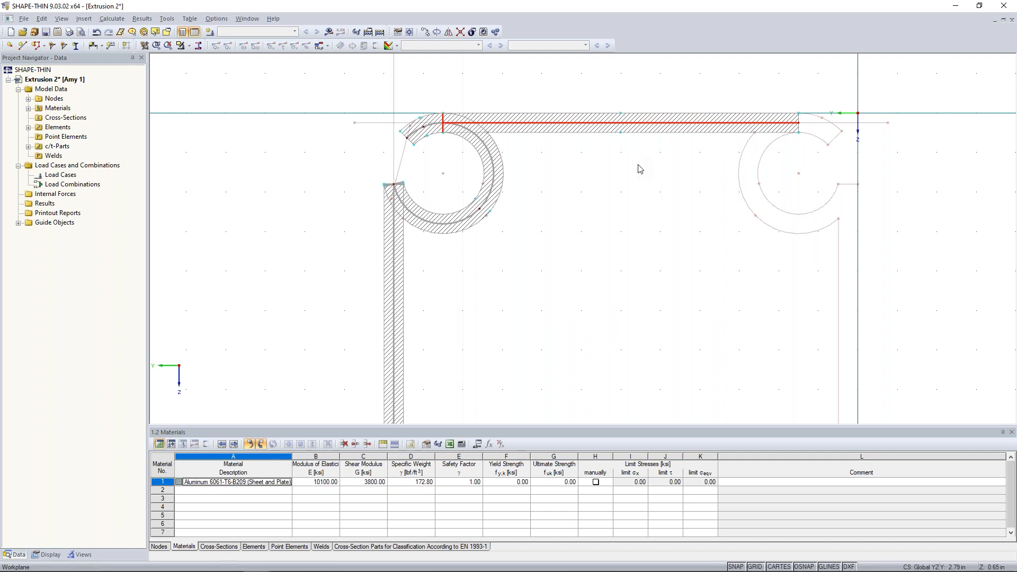
pyautogui.scroll(-3, 642, 167)
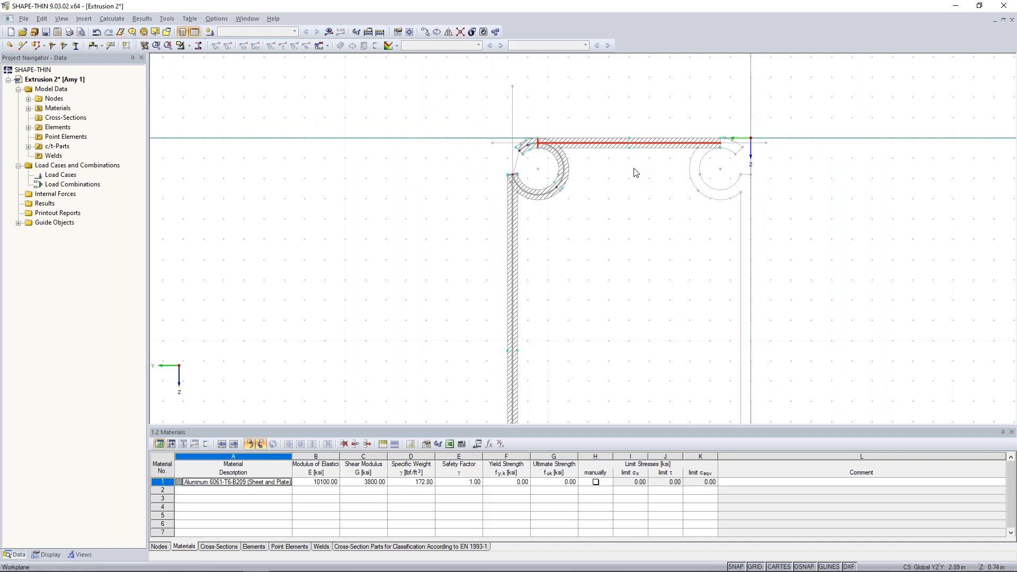
pyautogui.scroll(-3, 600, 216)
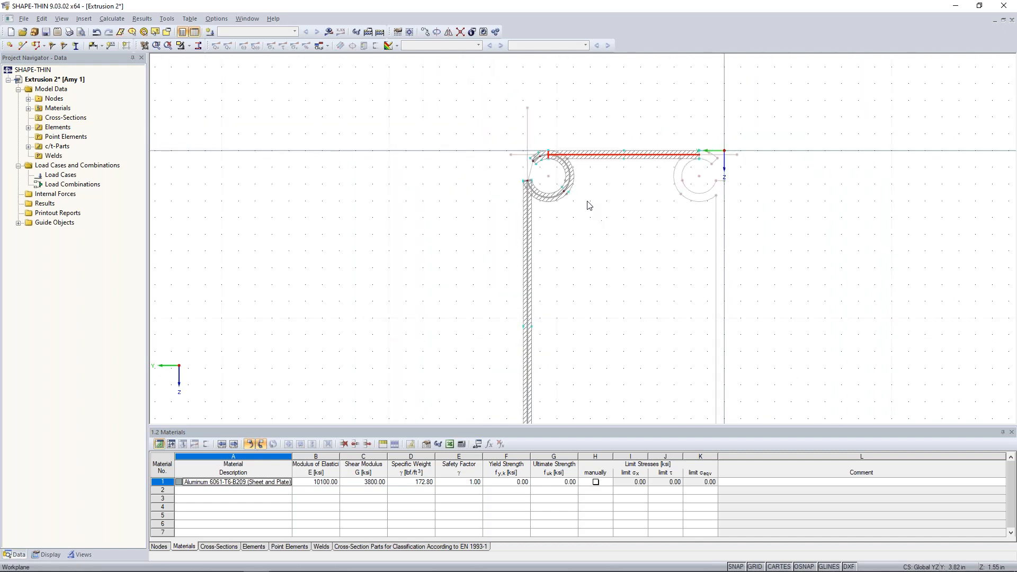
pyautogui.moveTo(488, 122); pyautogui.dragTo(747, 210)
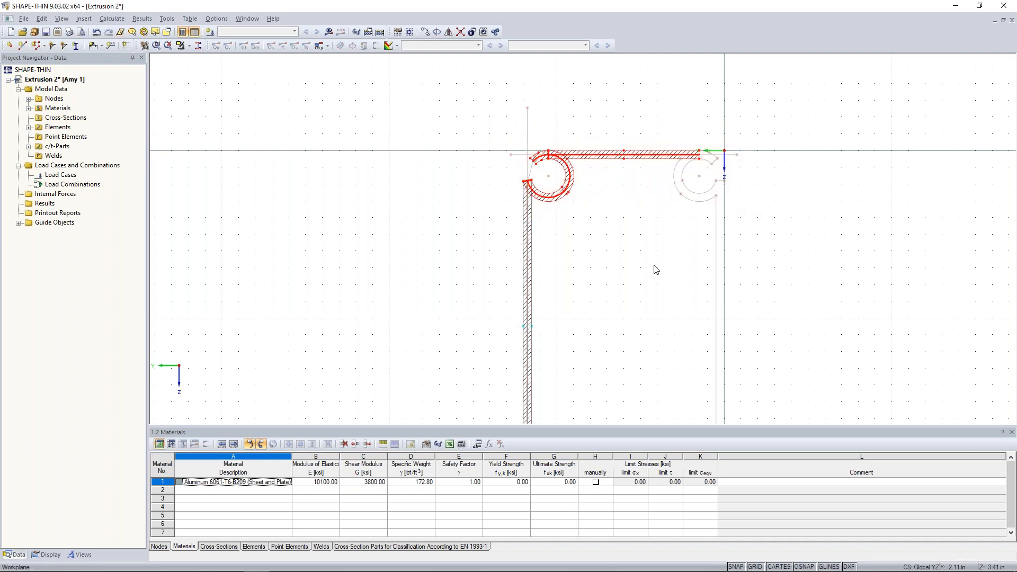
pyautogui.click(446, 34)
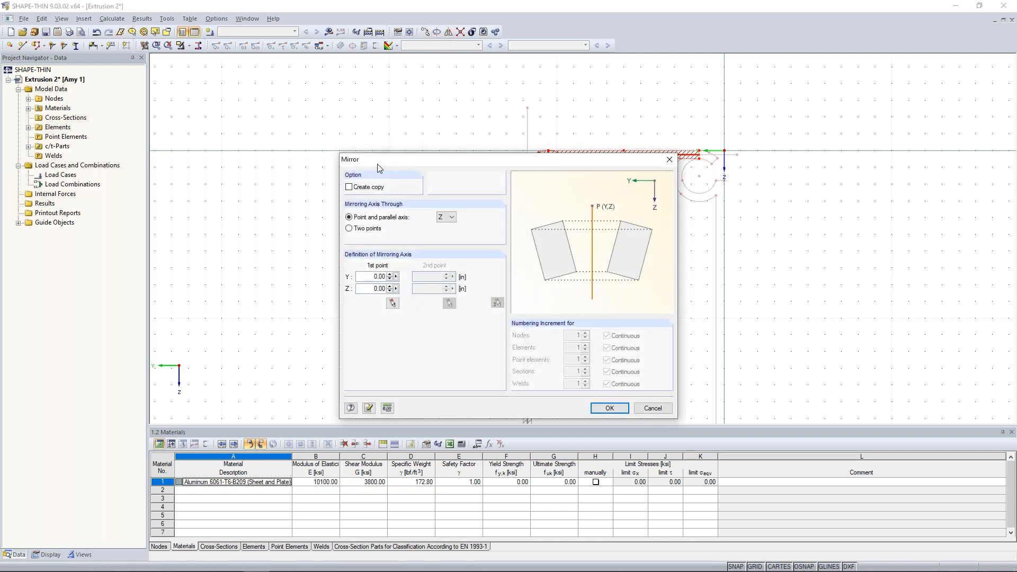
pyautogui.click(350, 187)
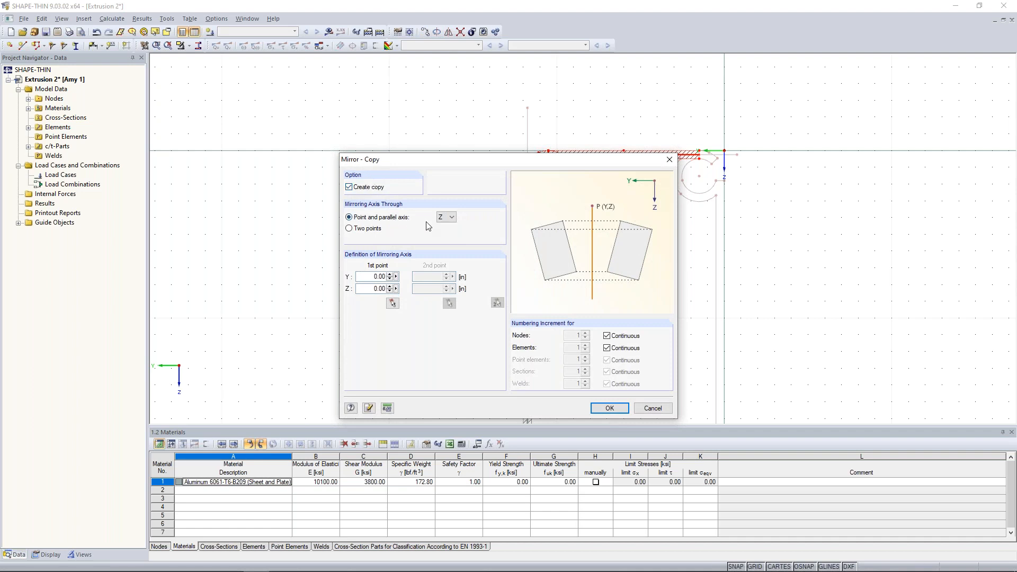
pyautogui.click(450, 217)
pyautogui.click(451, 226)
pyautogui.click(393, 303)
pyautogui.moveTo(489, 320); pyautogui.dragTo(467, 216, button='middle')
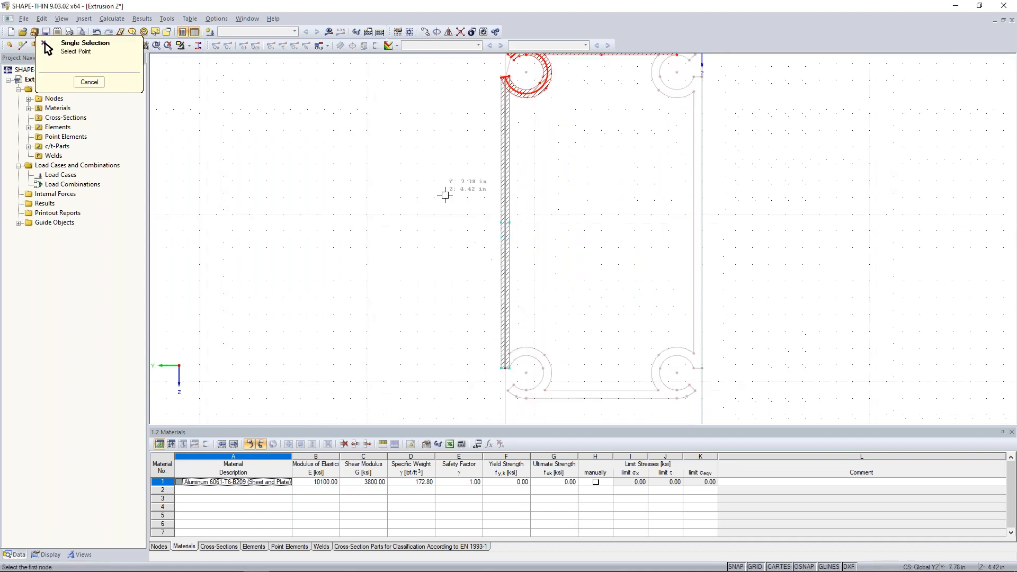
pyautogui.click(509, 223)
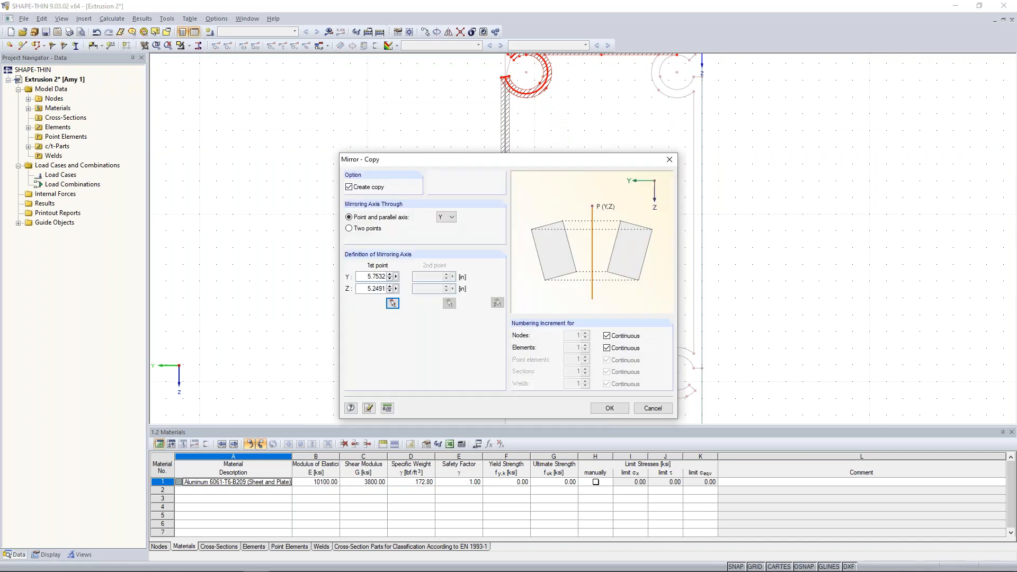
pyautogui.click(607, 406)
pyautogui.click(605, 318)
# Step: Mirror a copy of the left wall and both left corner arcs about a Z-parallel axis through the top flange's midpoint
pyautogui.scroll(-1, 604, 318)
pyautogui.moveTo(509, 91); pyautogui.dragTo(587, 393)
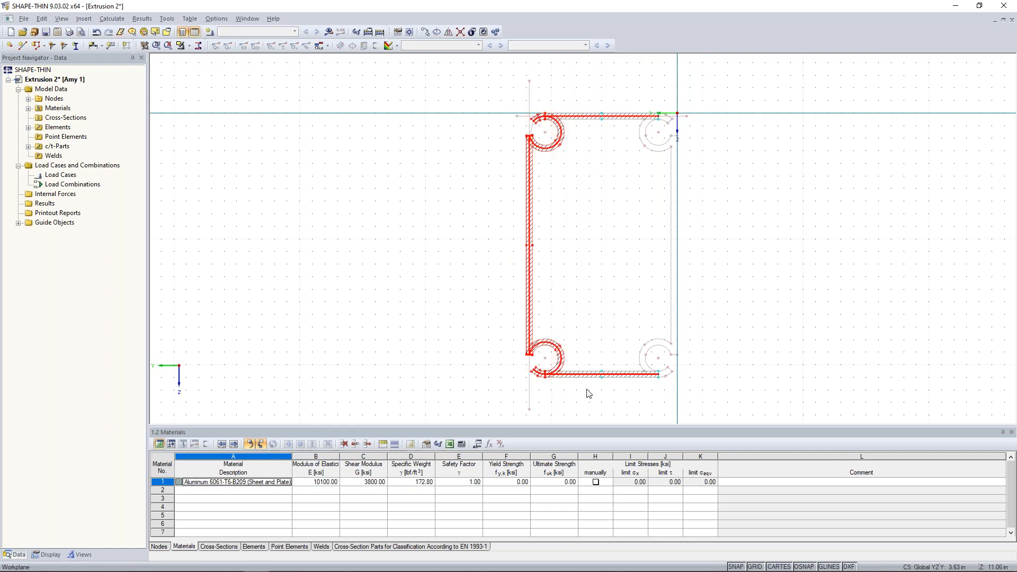
pyautogui.keyDown('ctrl'); pyautogui.click(595, 117); pyautogui.keyUp('ctrl')
pyautogui.keyDown('ctrl'); pyautogui.click(592, 369); pyautogui.keyUp('ctrl')
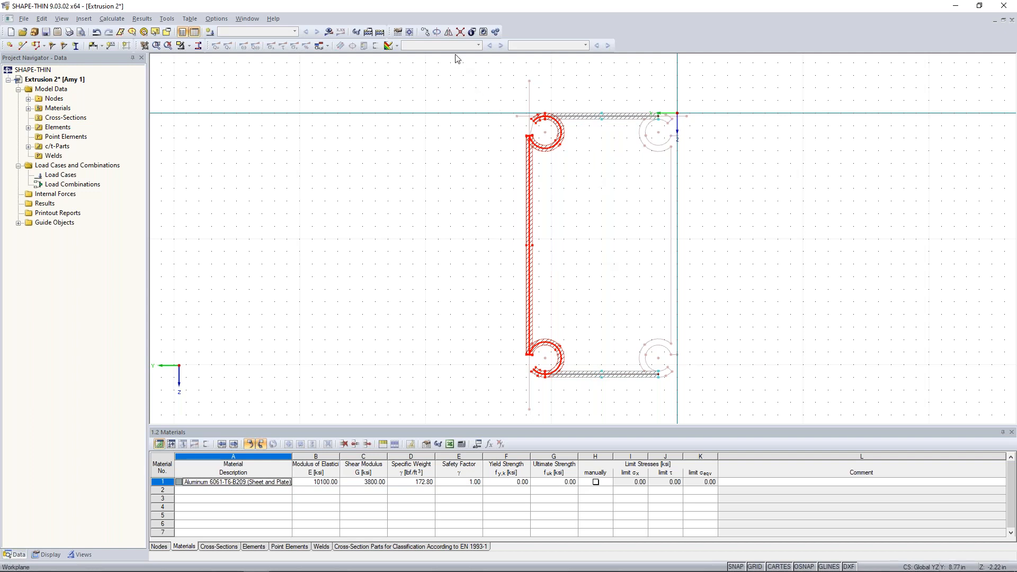
pyautogui.click(449, 34)
pyautogui.click(452, 218)
pyautogui.click(449, 233)
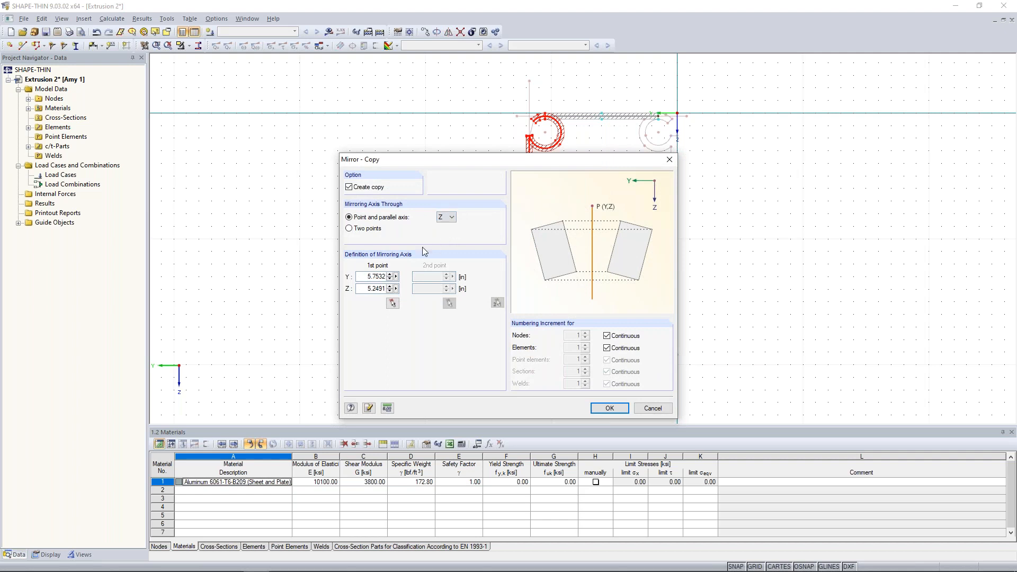
pyautogui.click(392, 307)
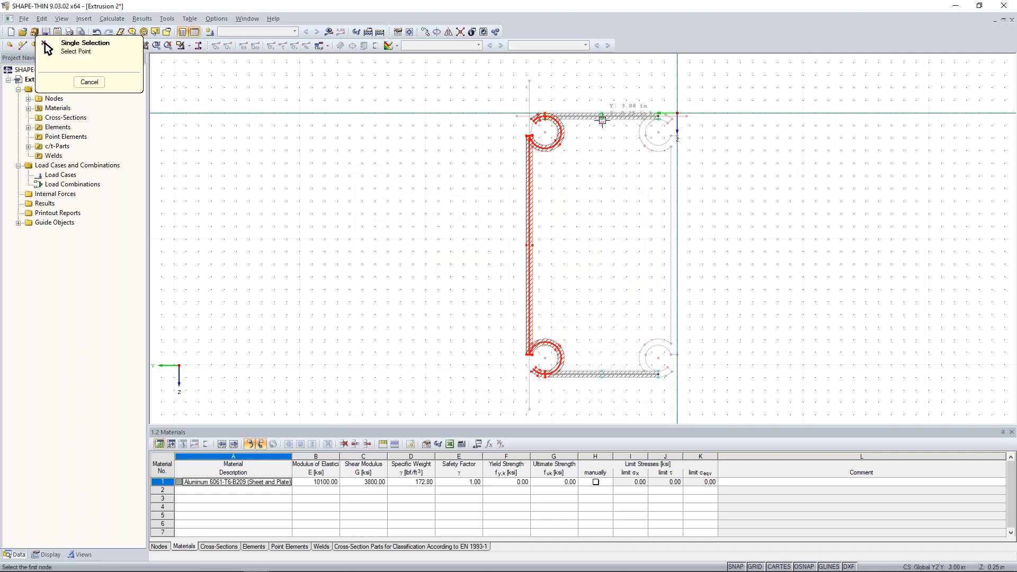
pyautogui.click(602, 118)
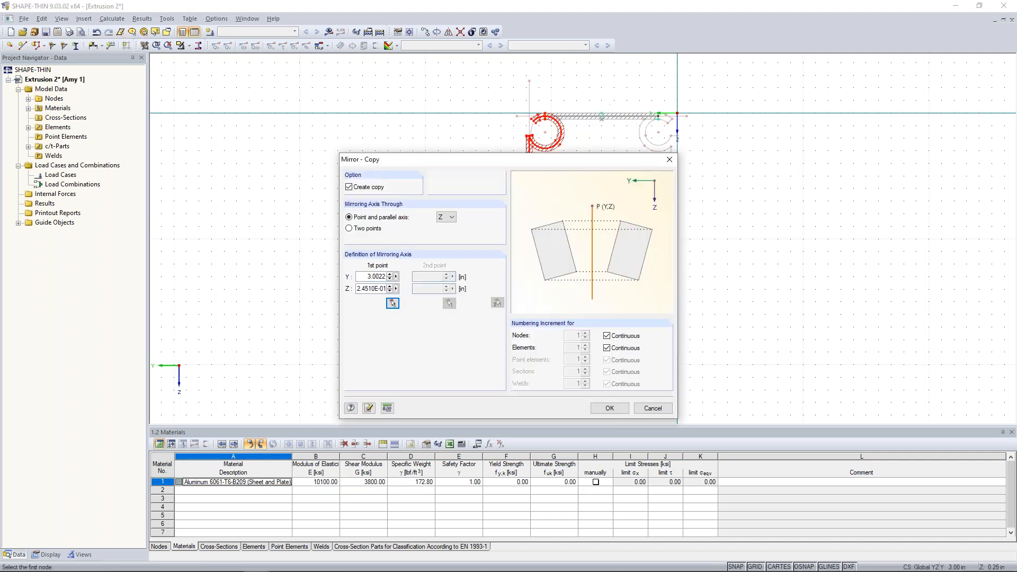
pyautogui.click(609, 408)
pyautogui.moveTo(713, 270); pyautogui.dragTo(651, 268, button='middle')
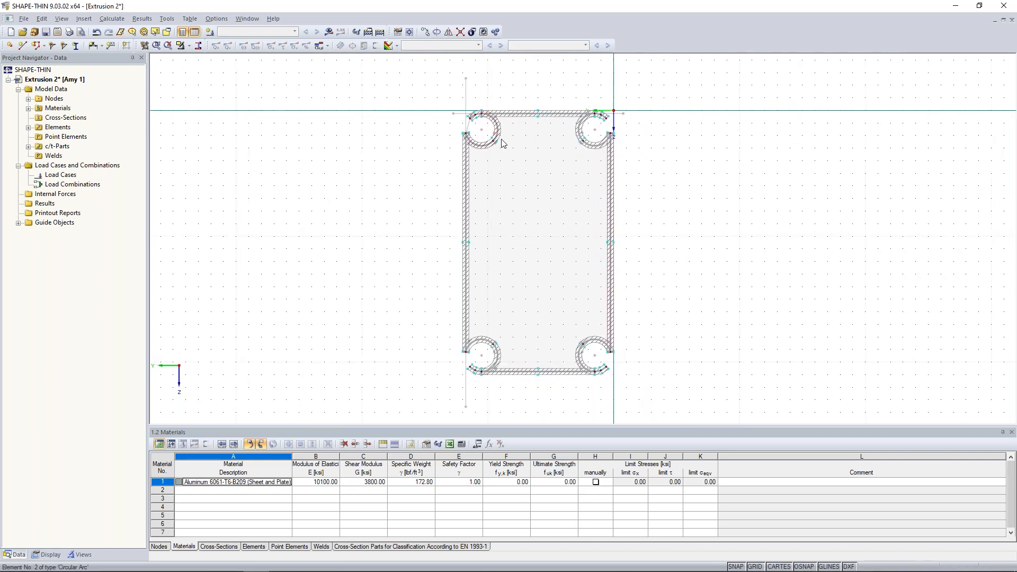
# Step: Examine the corner arcs and the top and bottom flanges to check how the mirrored elements connect
pyautogui.scroll(3, 504, 144)
pyautogui.moveTo(533, 182); pyautogui.dragTo(525, 232, button='middle')
pyautogui.scroll(1, 525, 232)
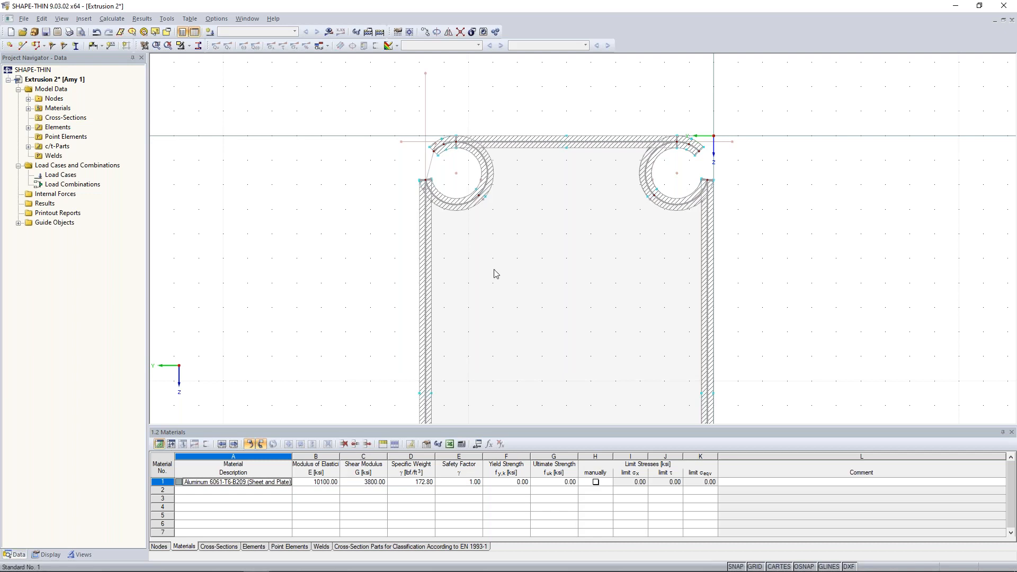
pyautogui.click(460, 208)
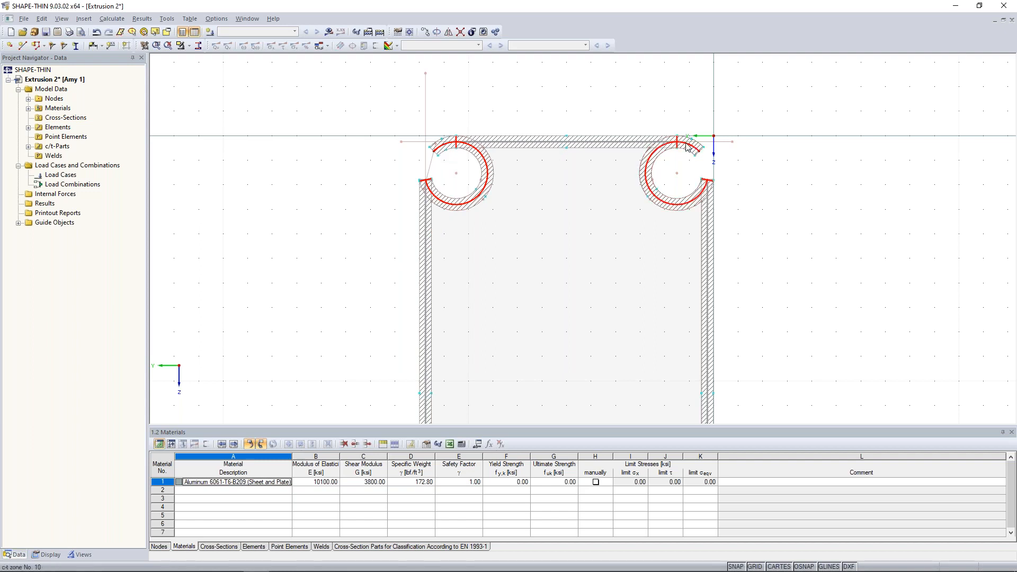
pyautogui.moveTo(633, 354); pyautogui.dragTo(647, 205, button='middle')
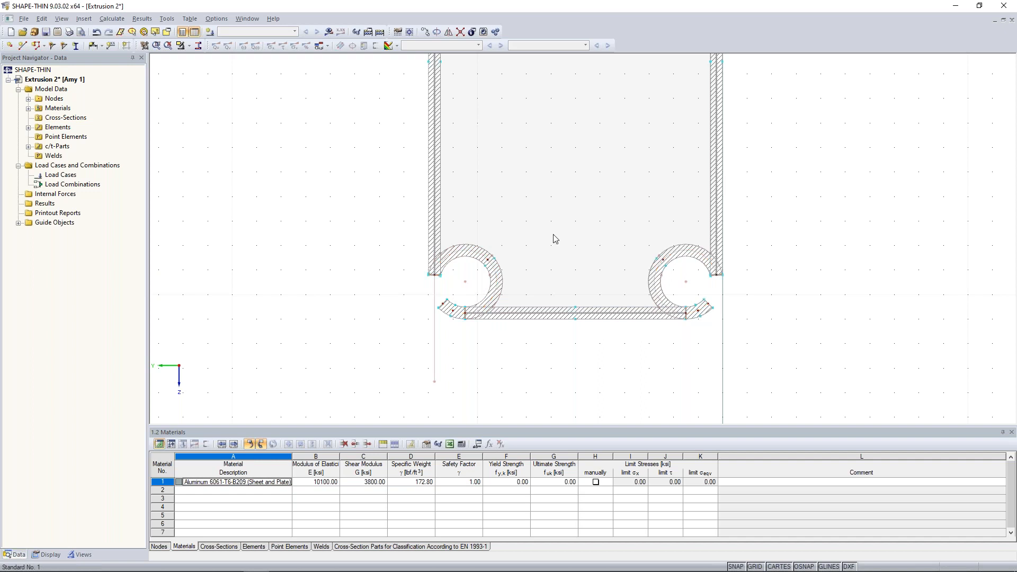
pyautogui.click(550, 314)
pyautogui.scroll(-4, 554, 242)
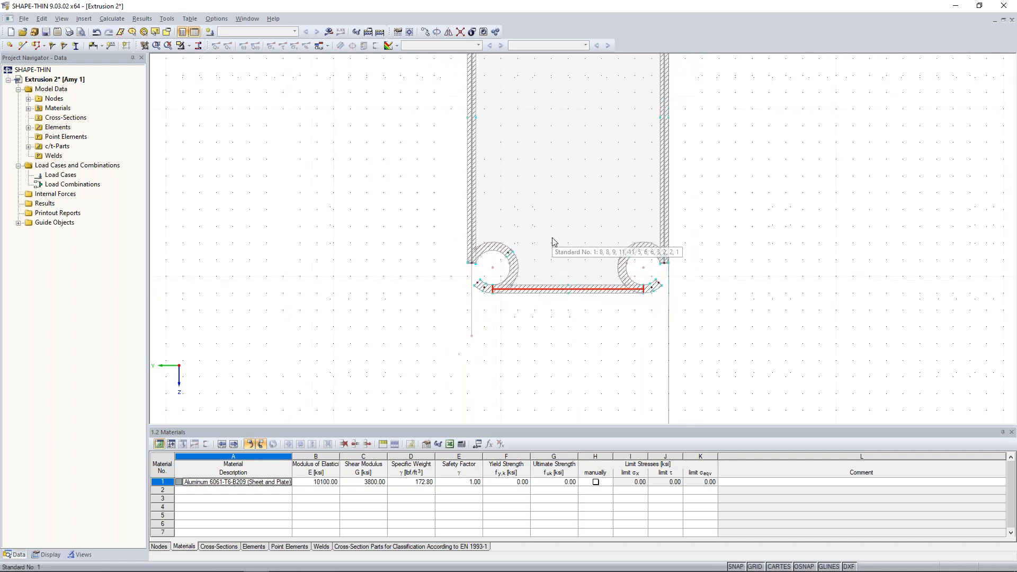
pyautogui.moveTo(560, 182); pyautogui.dragTo(518, 269, button='middle')
pyautogui.scroll(2, 504, 266)
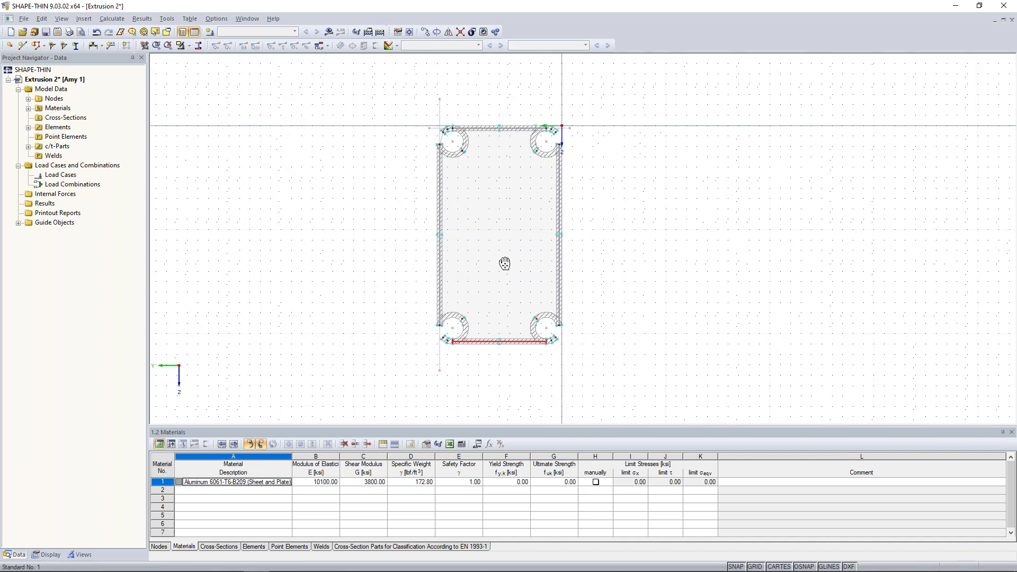
pyautogui.click(697, 303)
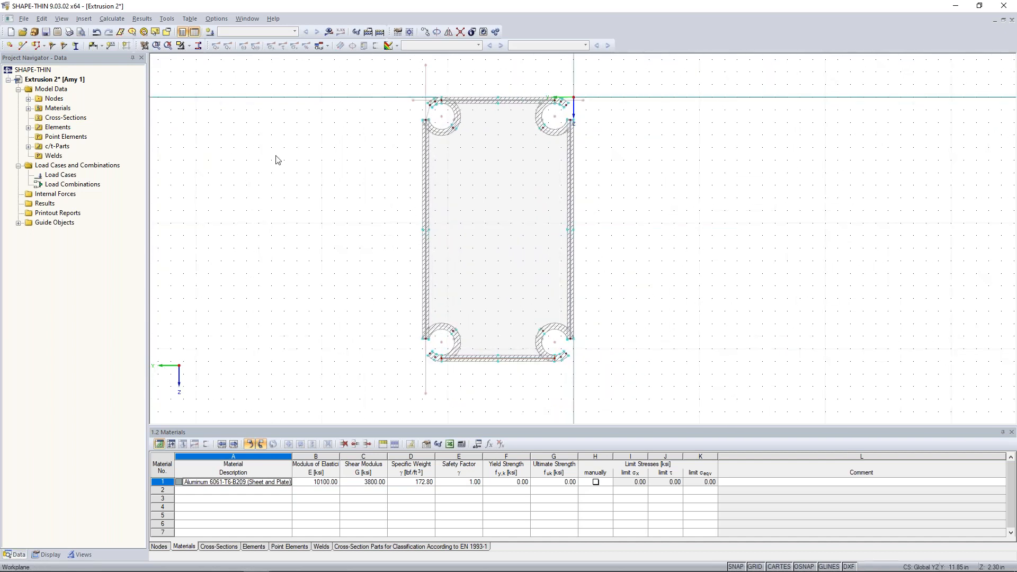
# Step: Try to calculate the cross-section's results
pyautogui.click(328, 33)
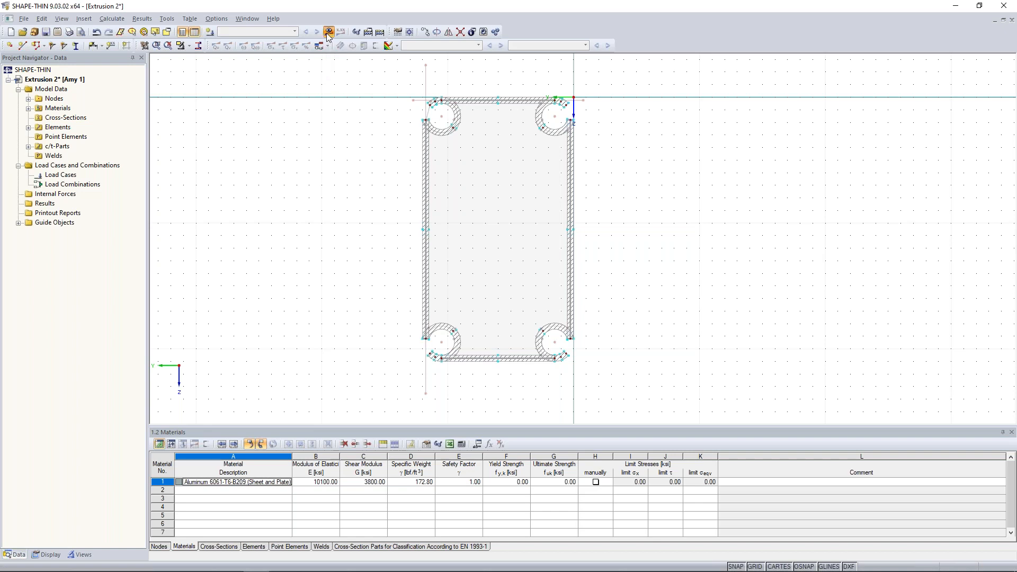
pyautogui.click(490, 308)
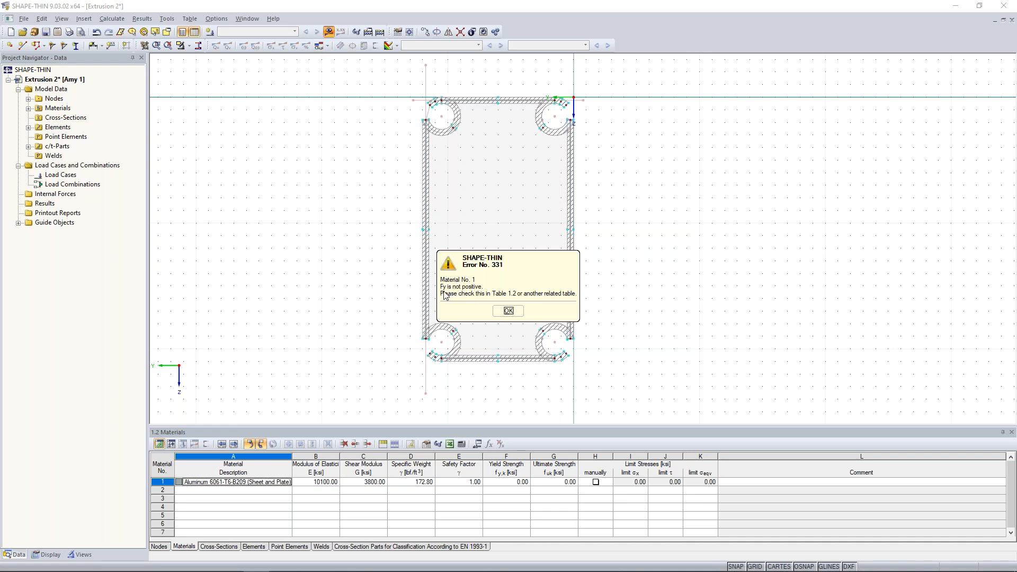
pyautogui.click(506, 311)
# Step: Set the yield strength to 35 ksi and the ultimate strength to 42 ksi for the Aluminum 6061-T6 material
pyautogui.moveTo(482, 426); pyautogui.dragTo(488, 307)
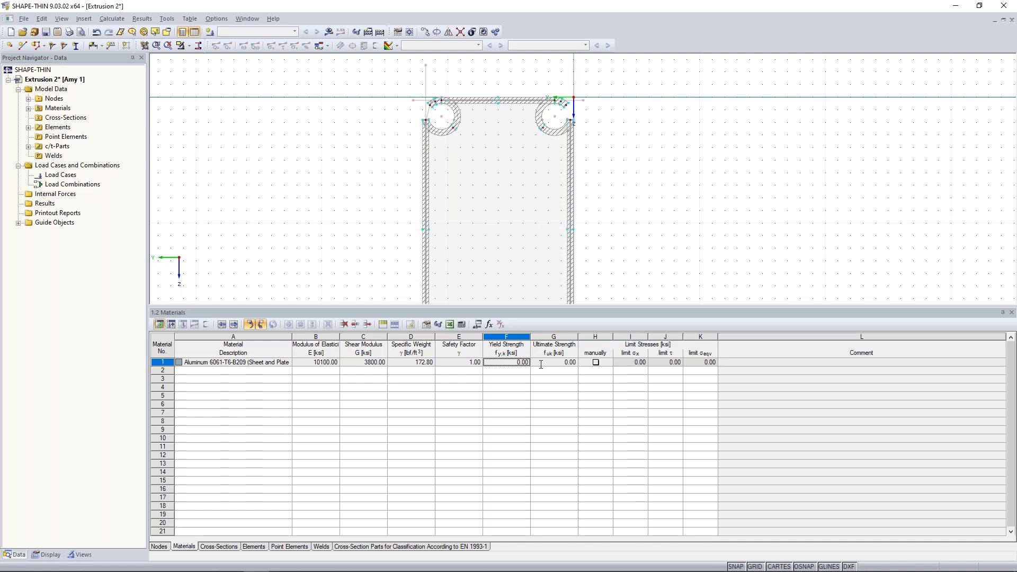
pyautogui.click(516, 362)
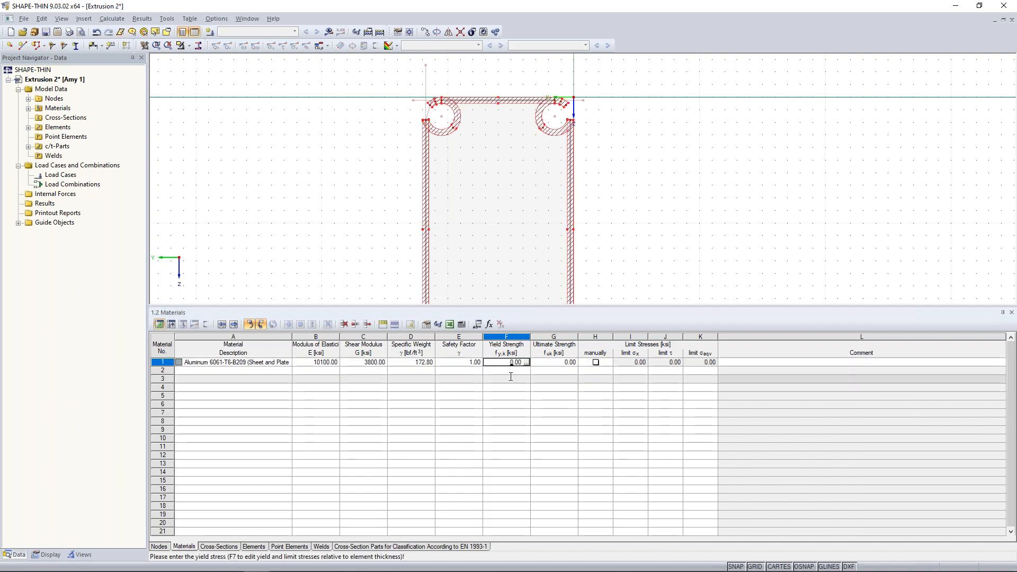
pyautogui.write('35.0')
pyautogui.press('Tab')
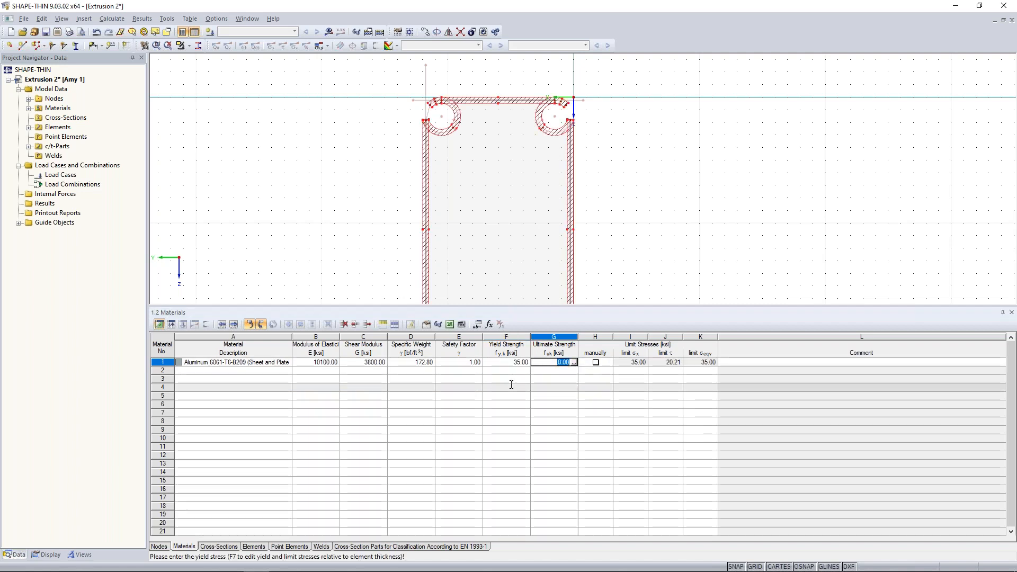
pyautogui.write('42')
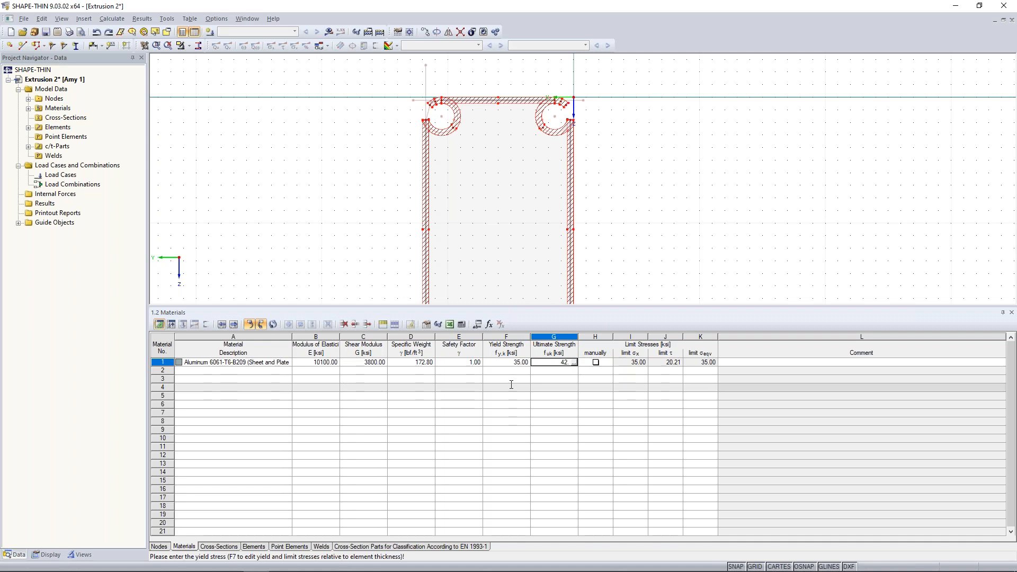
pyautogui.click(657, 254)
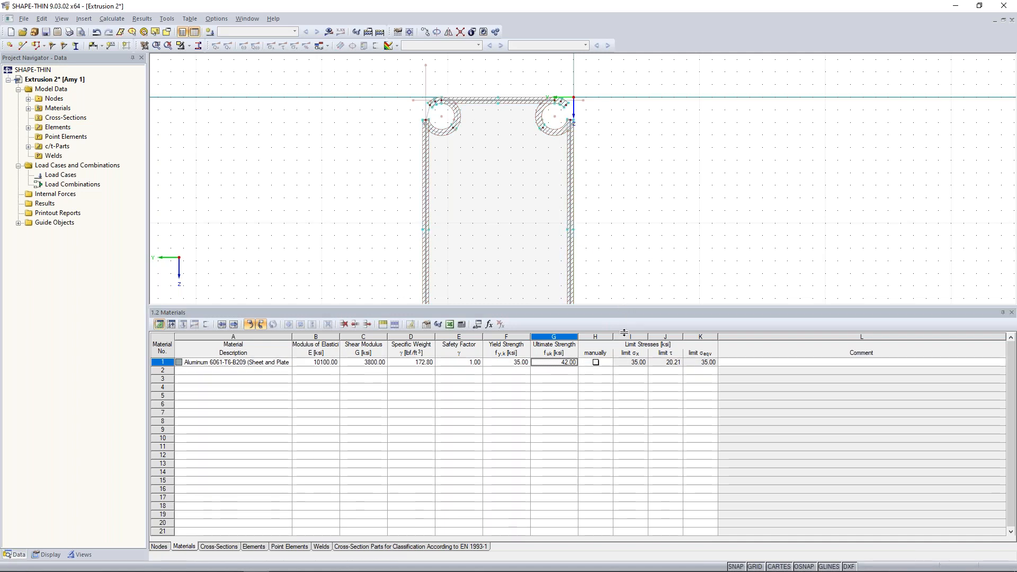
pyautogui.moveTo(622, 390); pyautogui.dragTo(623, 391)
# Step: Calculate the cross-section's results without a load case and read through the table of section properties
pyautogui.click(329, 32)
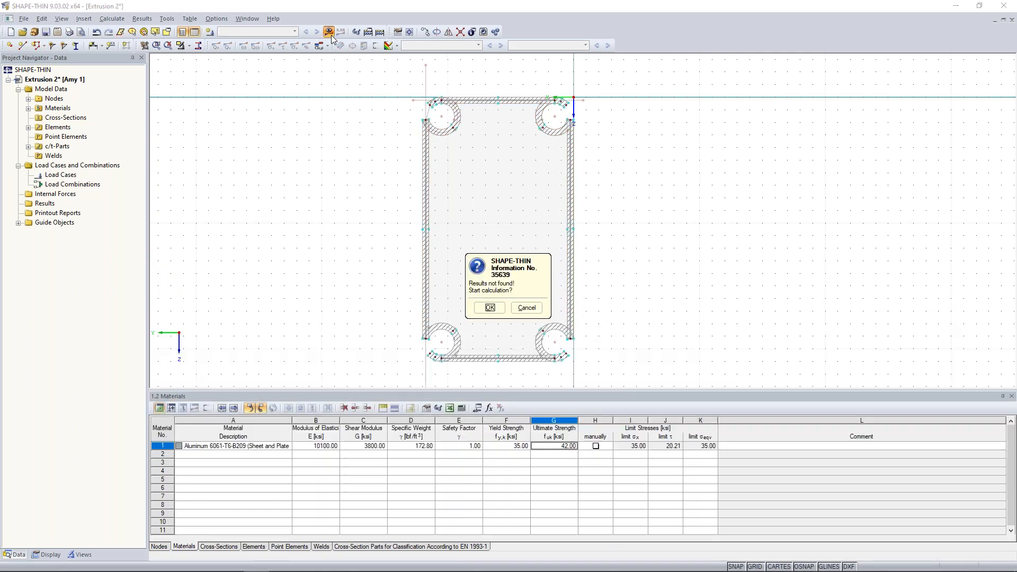
pyautogui.click(486, 307)
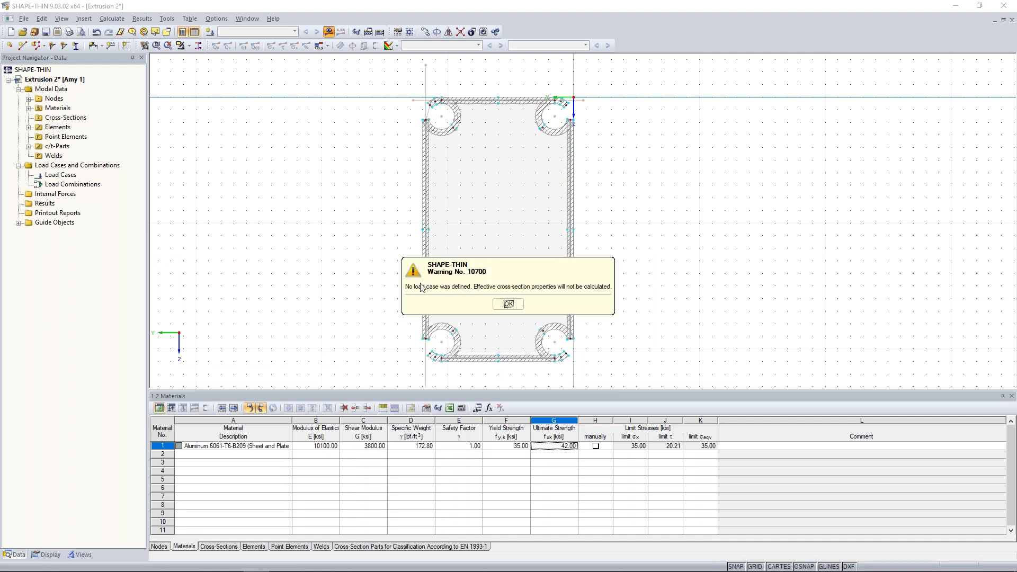
pyautogui.click(508, 304)
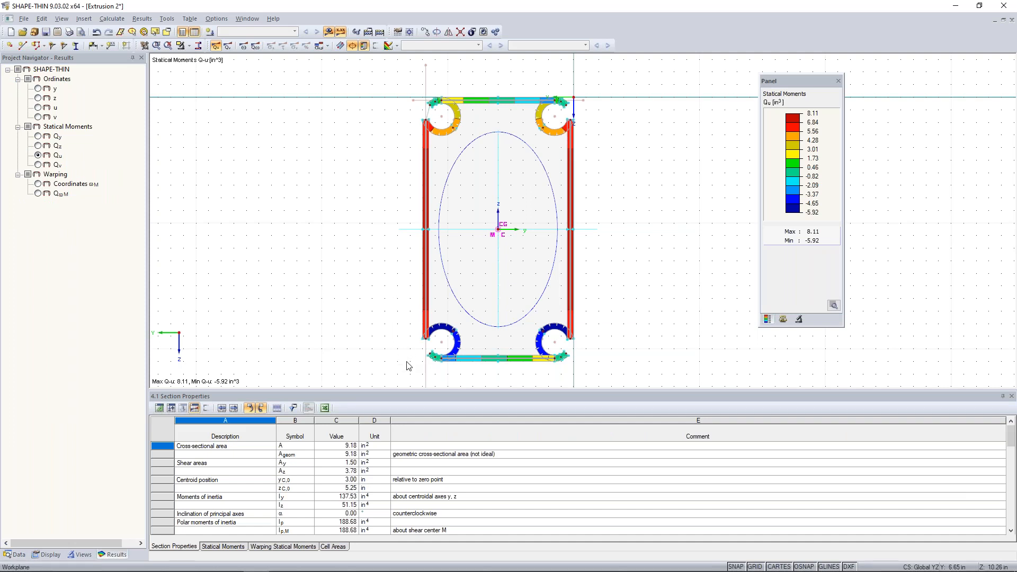
pyautogui.moveTo(416, 352); pyautogui.dragTo(467, 310, button='middle')
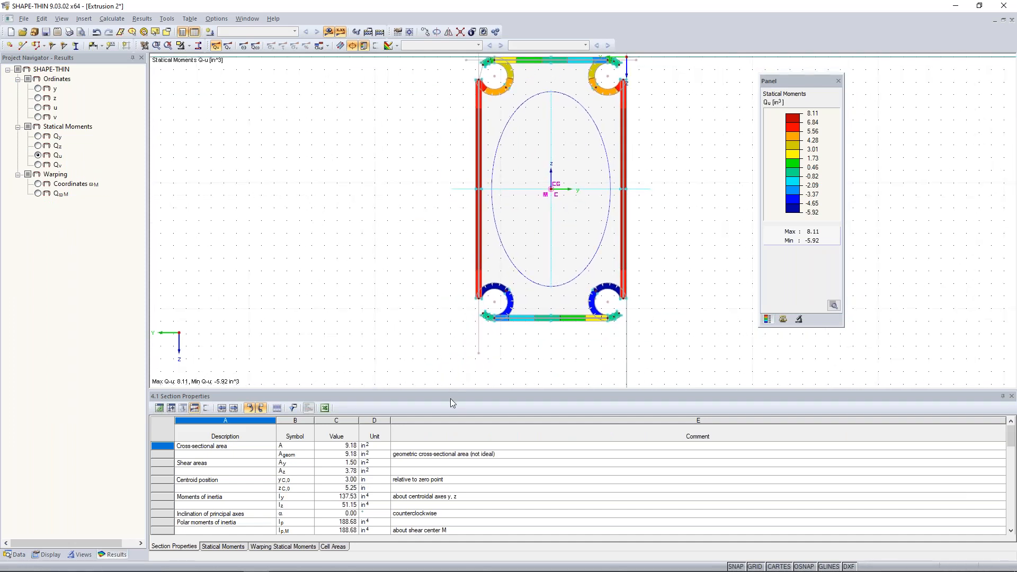
pyautogui.moveTo(450, 391); pyautogui.dragTo(467, 251)
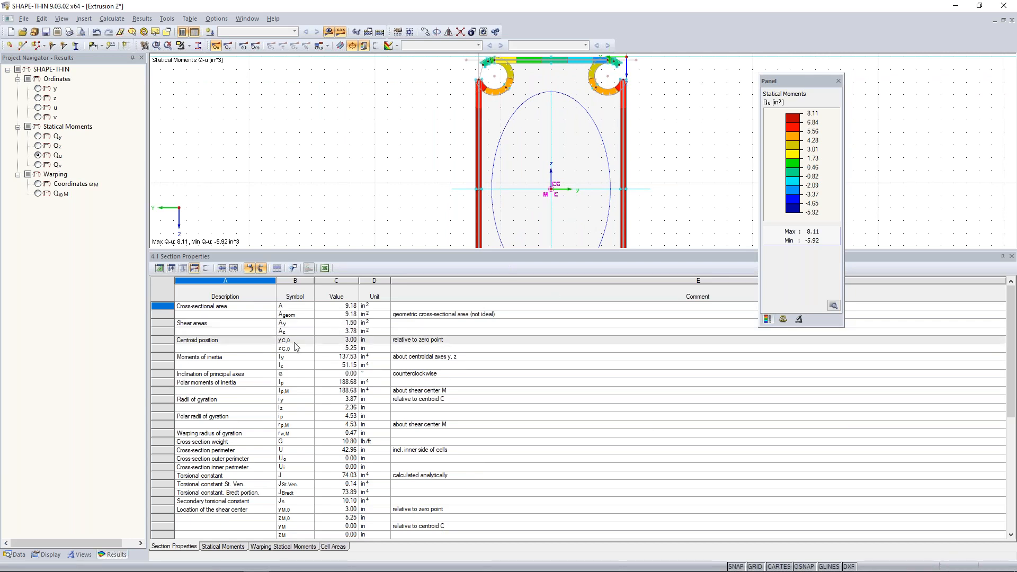
pyautogui.scroll(-4, 294, 342)
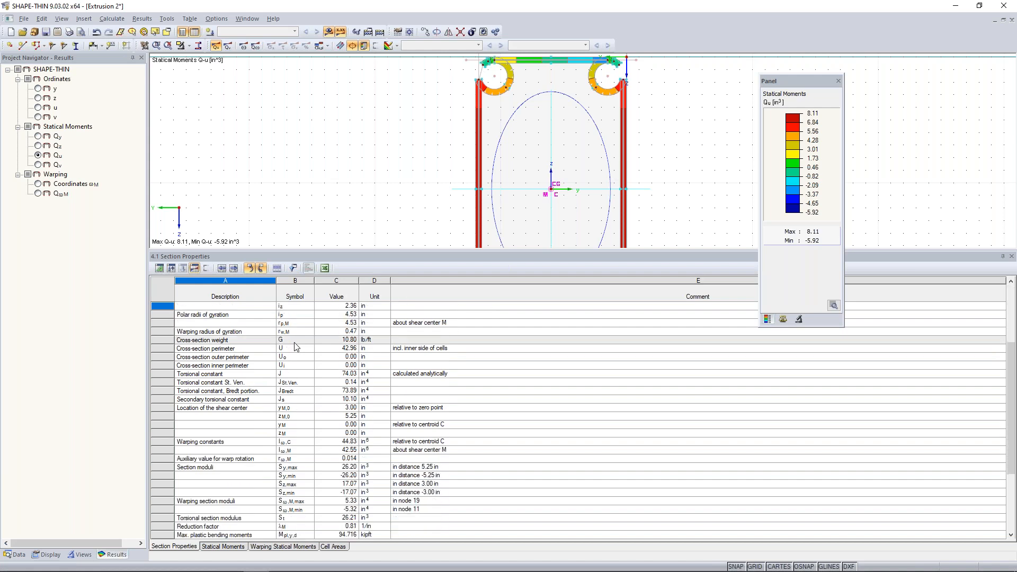
pyautogui.scroll(-2, 305, 464)
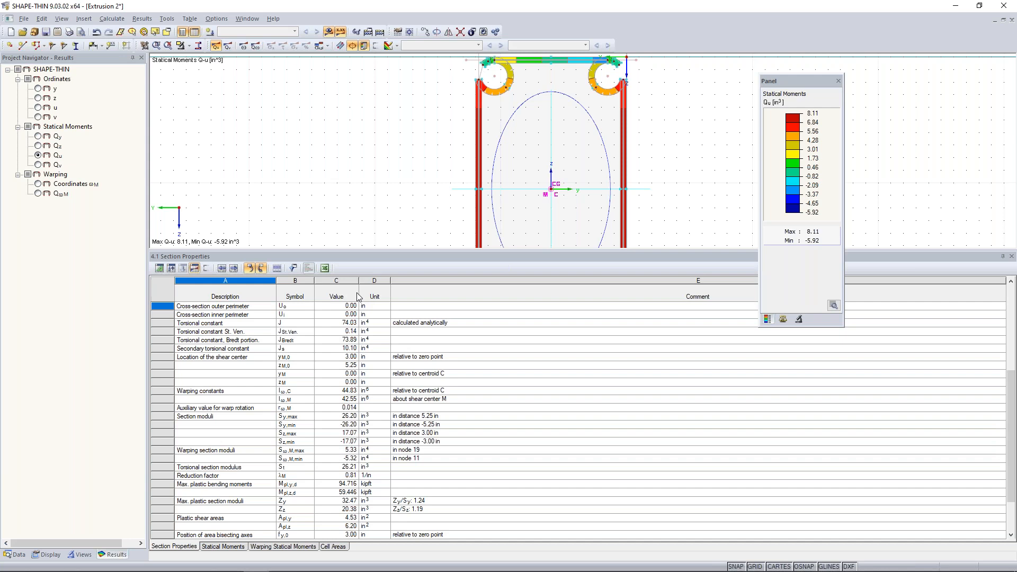
pyautogui.moveTo(362, 250); pyautogui.dragTo(366, 363)
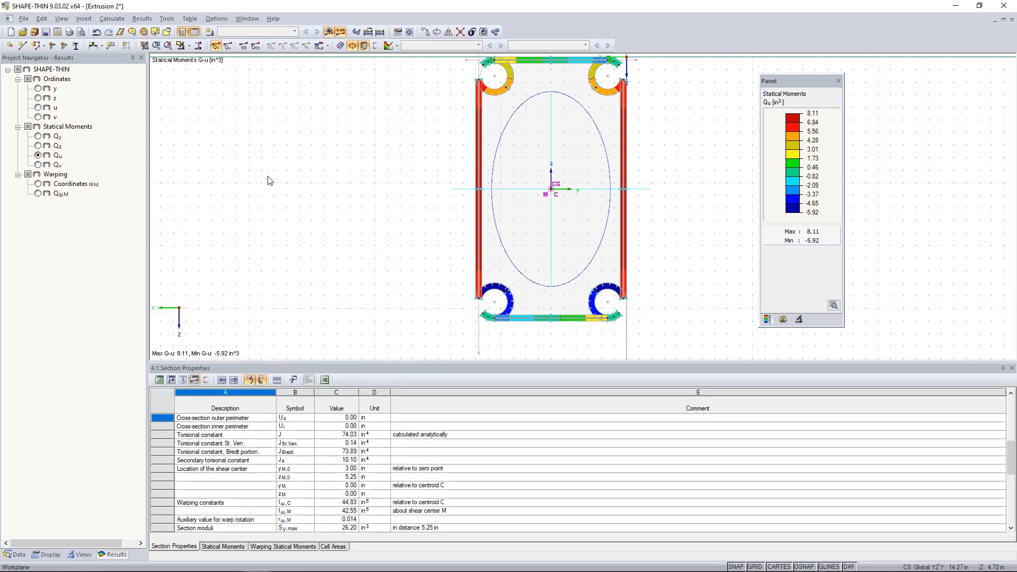
# Step: Save the Extrusion 2 cross-section file
pyautogui.click(46, 32)
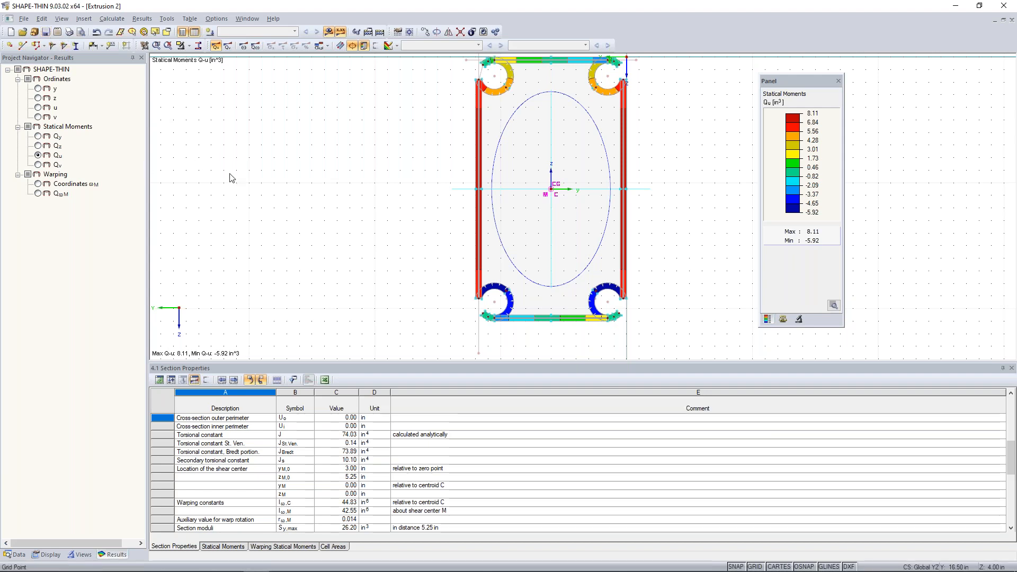
pyautogui.scroll(-2, 352, 213)
pyautogui.moveTo(364, 219); pyautogui.dragTo(359, 234, button='middle')
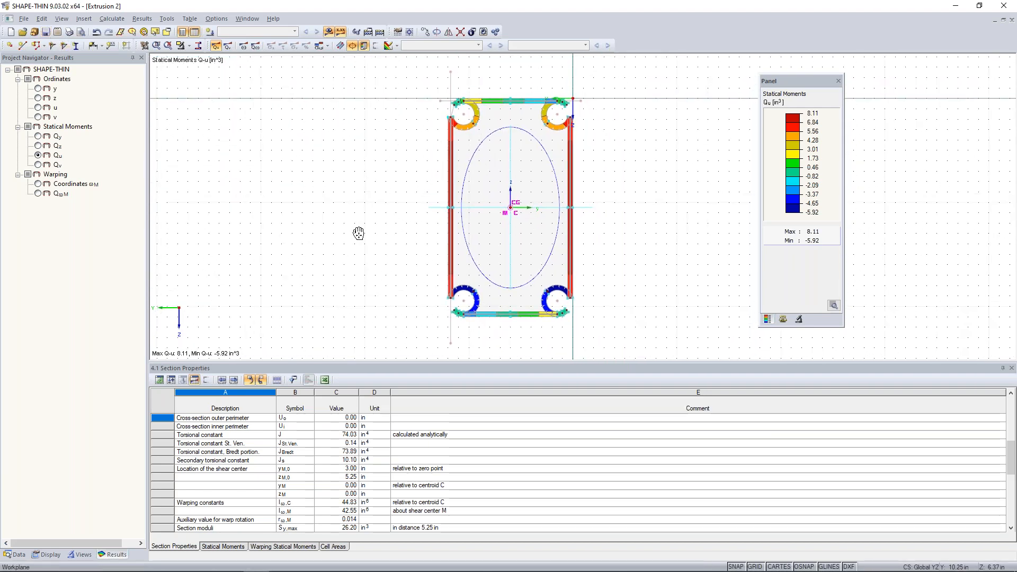
# Step: Switch to the ADM 2020 (1) model in RFEM and set the work plane to YZ
pyautogui.press('super+Tab')
pyautogui.click(409, 285)
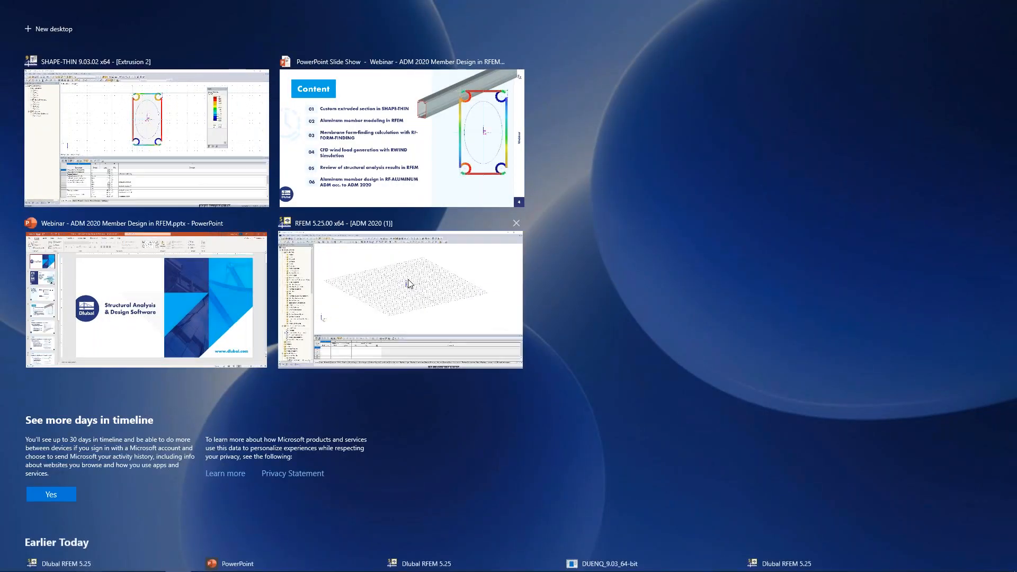
pyautogui.moveTo(442, 277); pyautogui.dragTo(454, 282, button='middle')
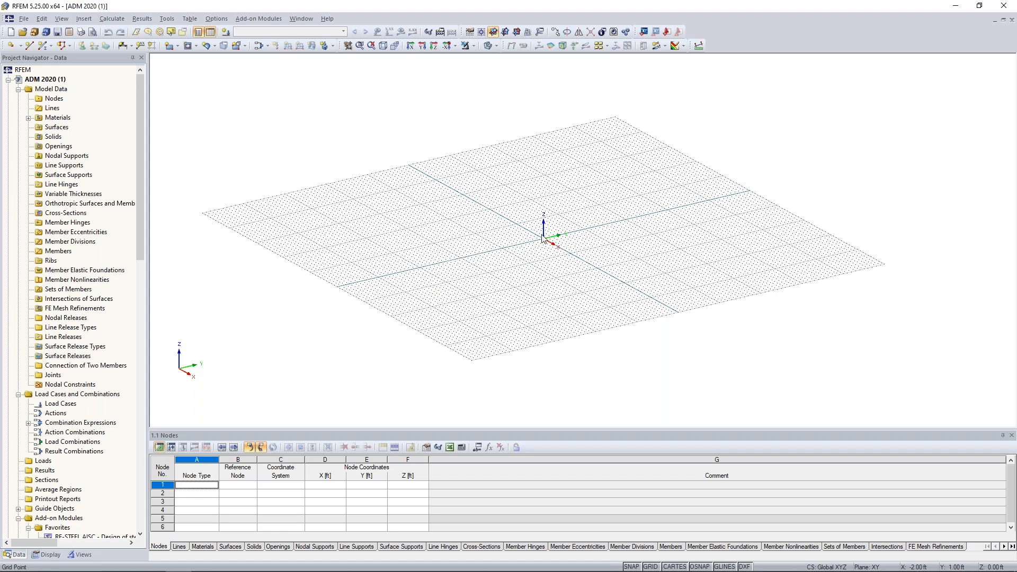
pyautogui.click(505, 31)
pyautogui.scroll(3, 483, 235)
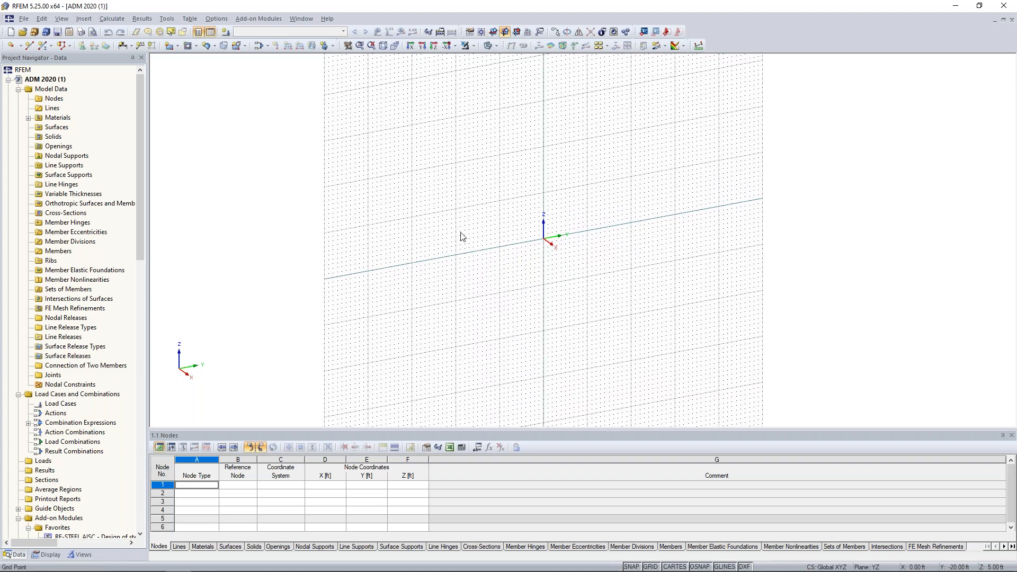
pyautogui.moveTo(606, 235); pyautogui.dragTo(571, 274, button='middle')
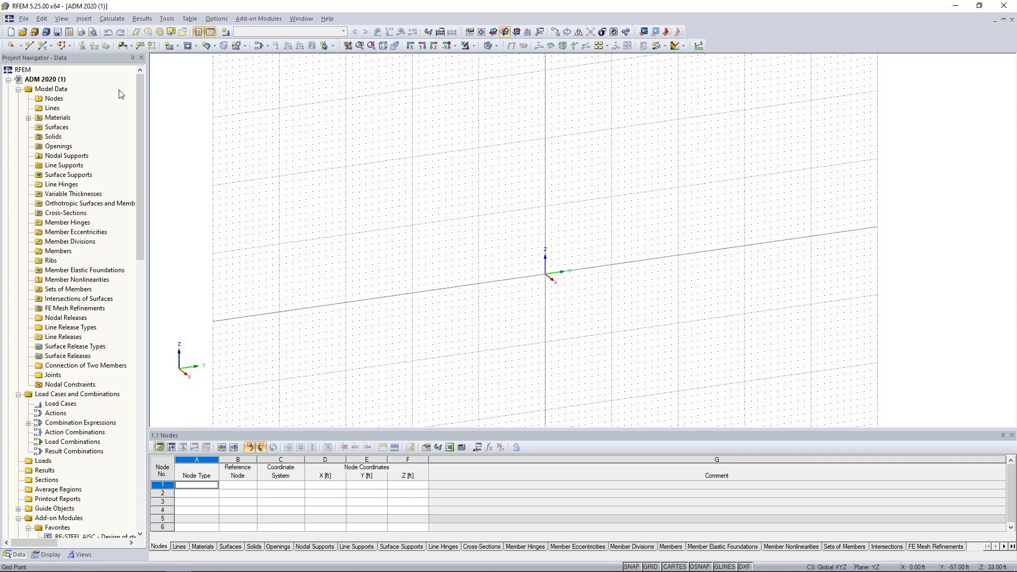
# Step: Create a standard node at X 0, Y 0 and Z 20 ft relative to the grid origin
pyautogui.click(11, 47)
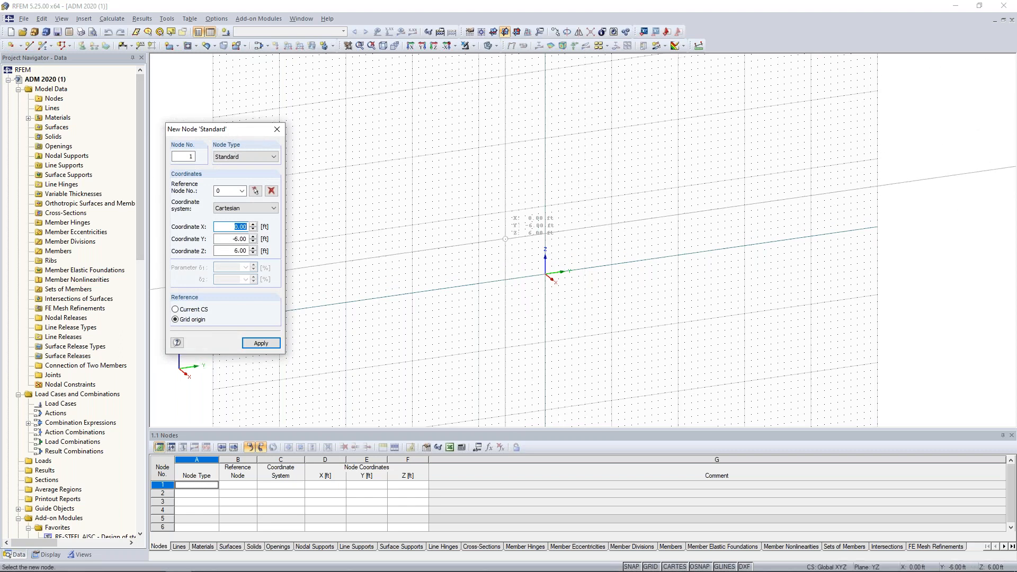
pyautogui.moveTo(246, 130); pyautogui.dragTo(282, 116)
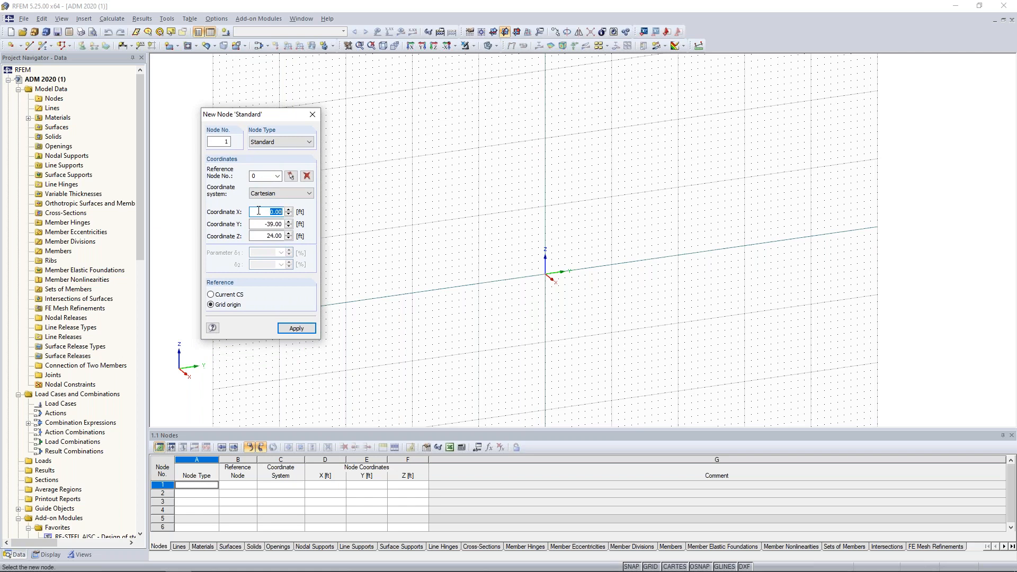
pyautogui.press('Tab')
pyautogui.write('0')
pyautogui.press('Tab')
pyautogui.write('20')
pyautogui.press('Return')
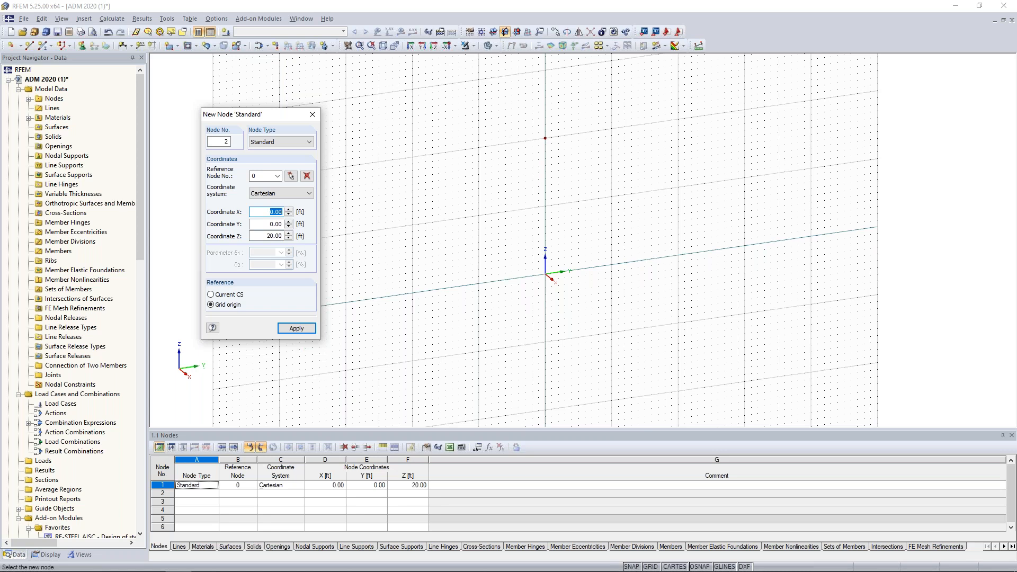
# Step: Add a second node at X 0, Y -10 and Z 17.25 ft
pyautogui.press('Tab')
pyautogui.press('BackSpace')
pyautogui.write('-10')
pyautogui.press('Tab')
pyautogui.write('17.25')
pyautogui.press('Return')
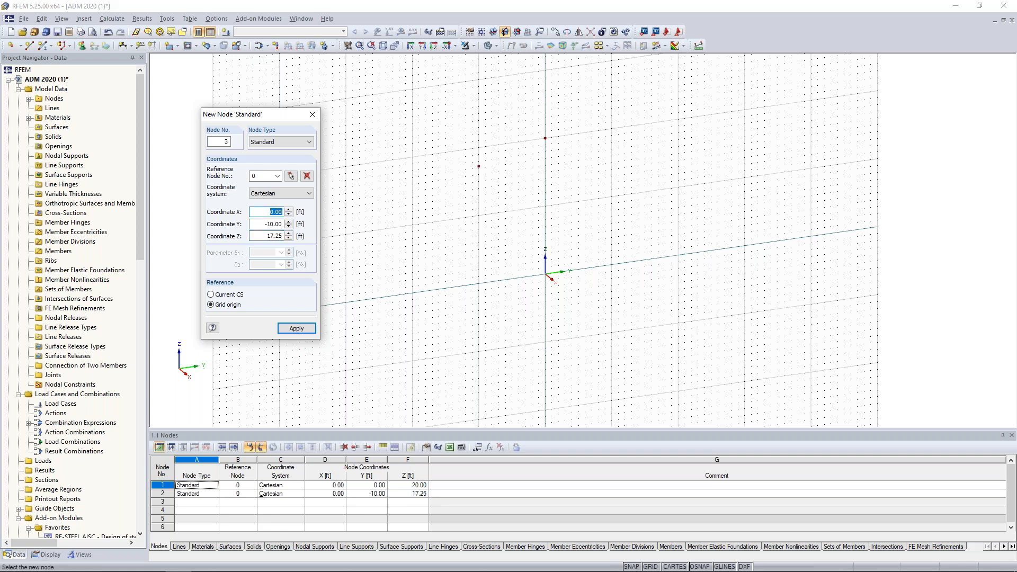
# Step: Add a third node at X 0, Y -30 and Z 0 ft and finish creating nodes
pyautogui.write('0')
pyautogui.press('Tab')
pyautogui.write('-30')
pyautogui.press('Tab')
pyautogui.write('0')
pyautogui.press('Return')
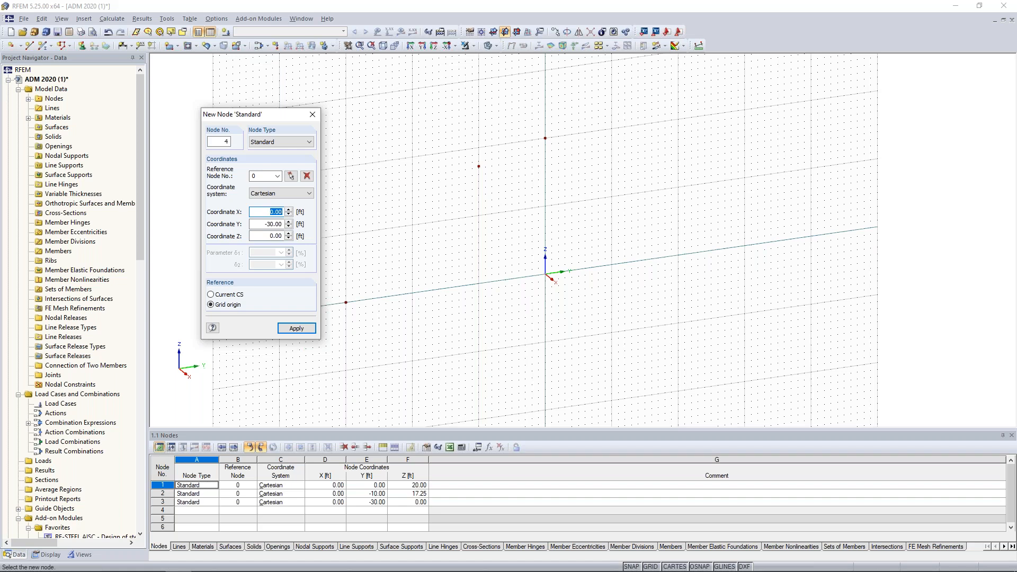
pyautogui.press('Escape')
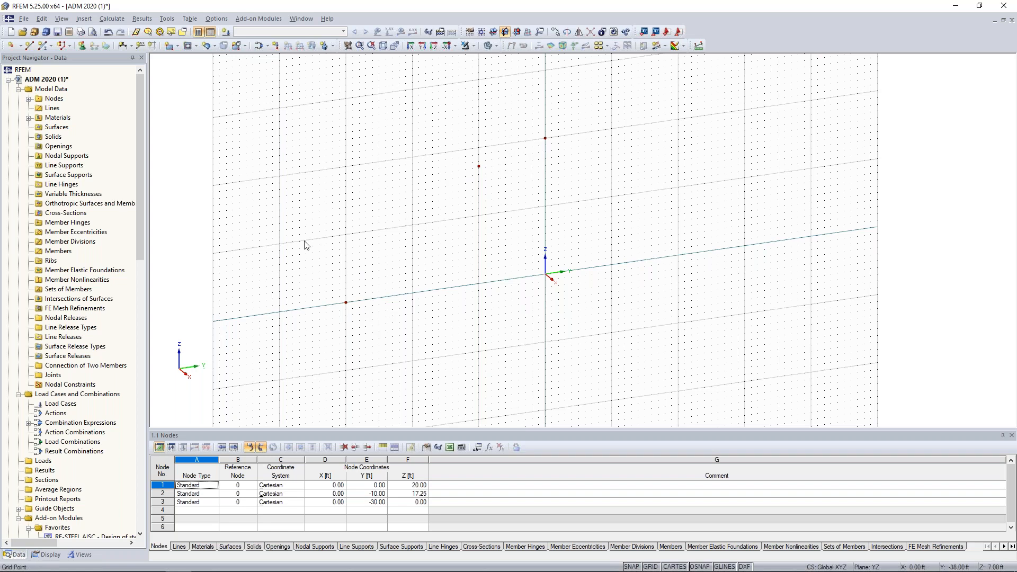
# Step: Draw an arc with a 30 ft radius from the node at Y -10, Z 17.25 to the node at Y -30, Z 0
pyautogui.click(29, 46)
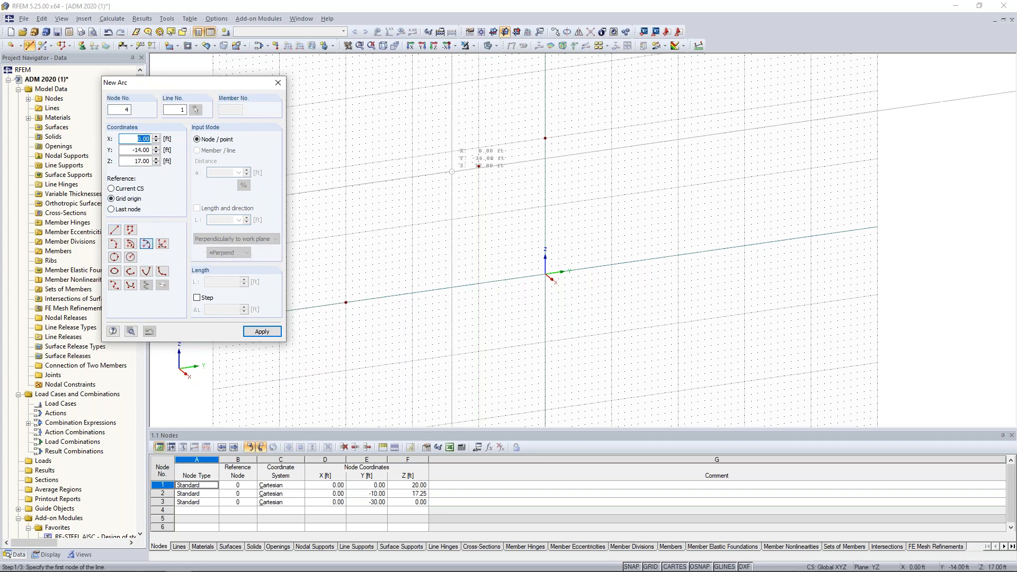
pyautogui.click(479, 166)
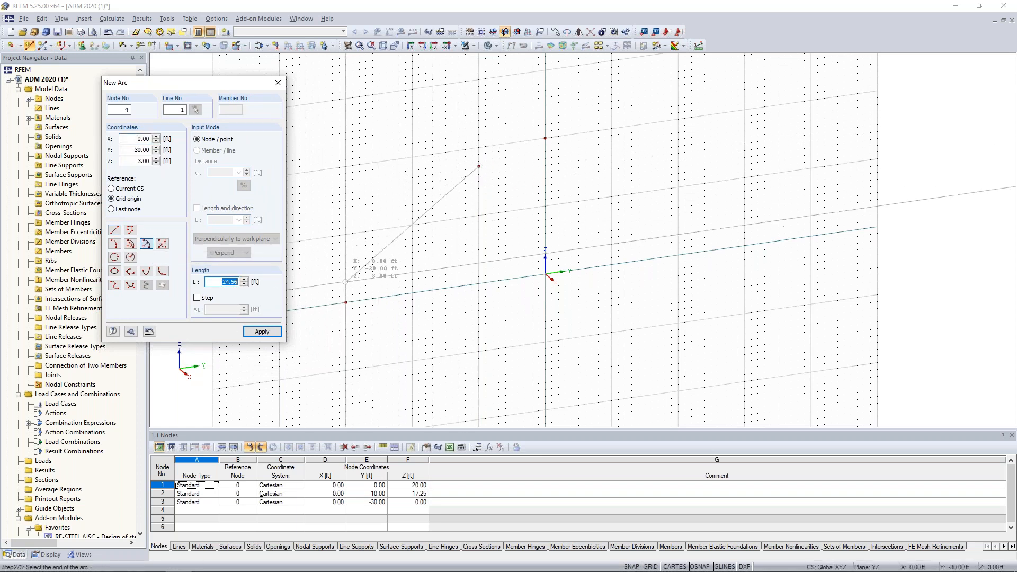
pyautogui.click(346, 303)
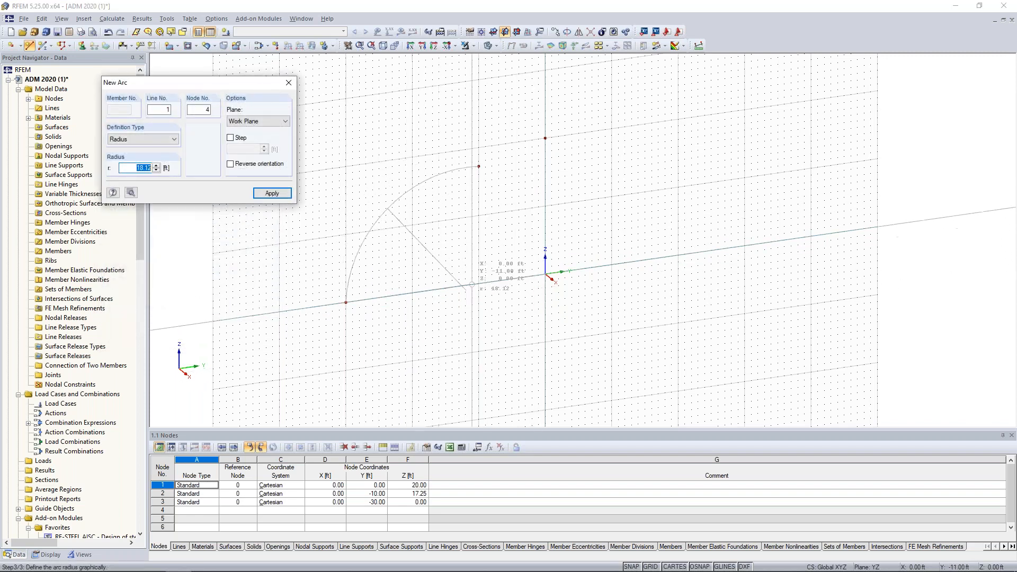
pyautogui.write('30')
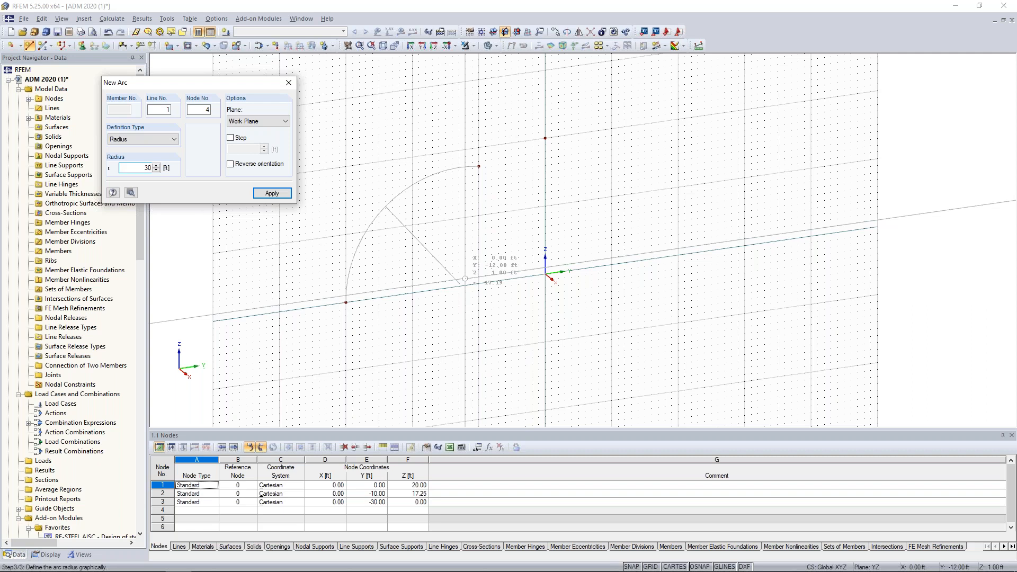
pyautogui.press('Return')
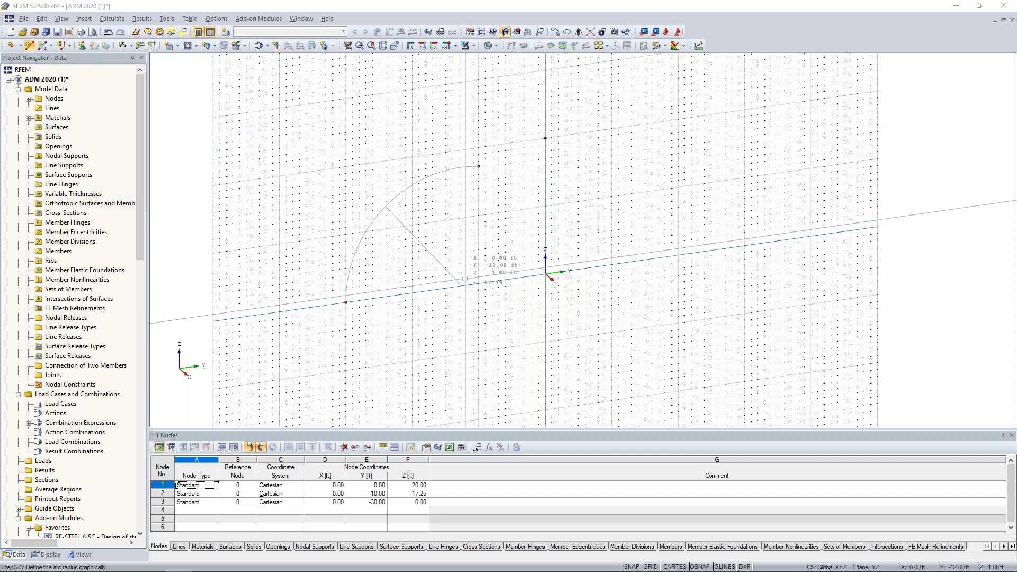
pyautogui.press('Escape')
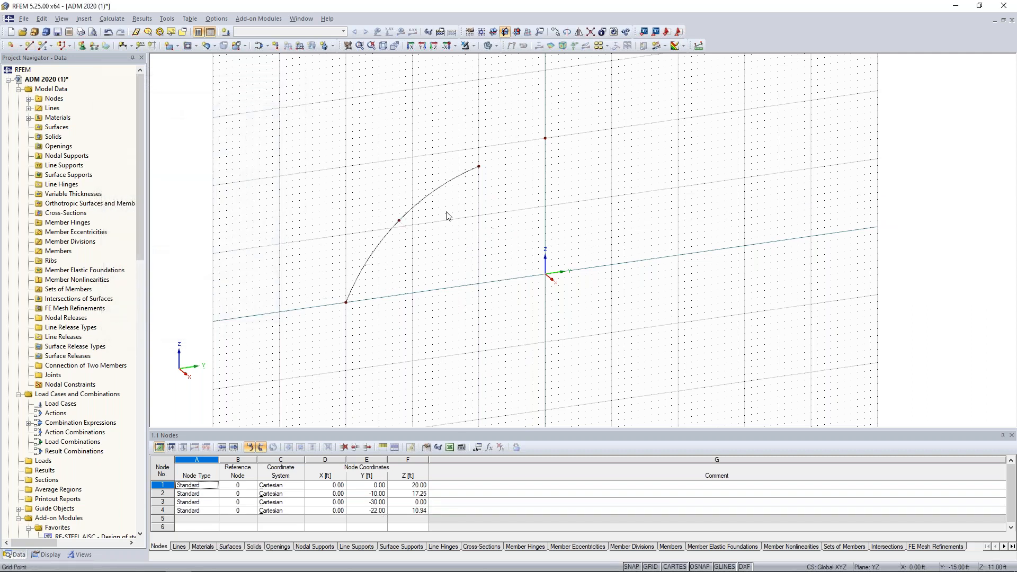
# Step: Divide the arc with three intermediate nodes
pyautogui.rightClick(436, 194)
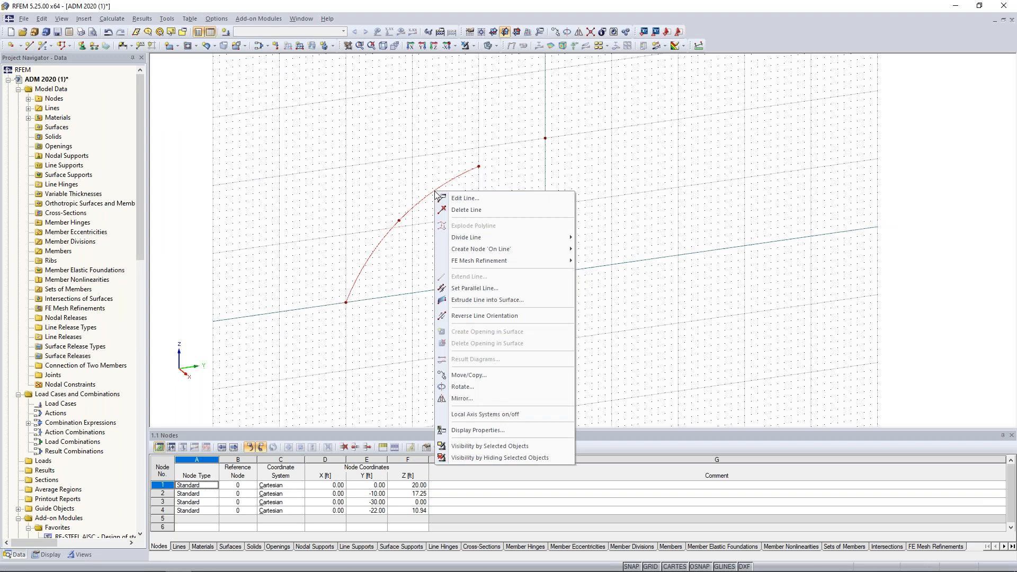
pyautogui.moveTo(467, 238)
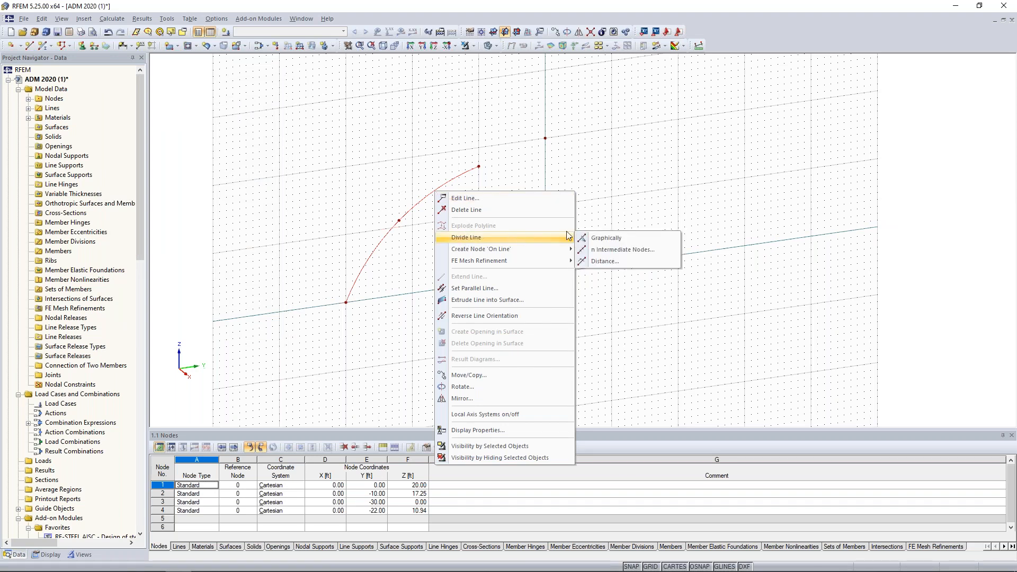
pyautogui.click(603, 251)
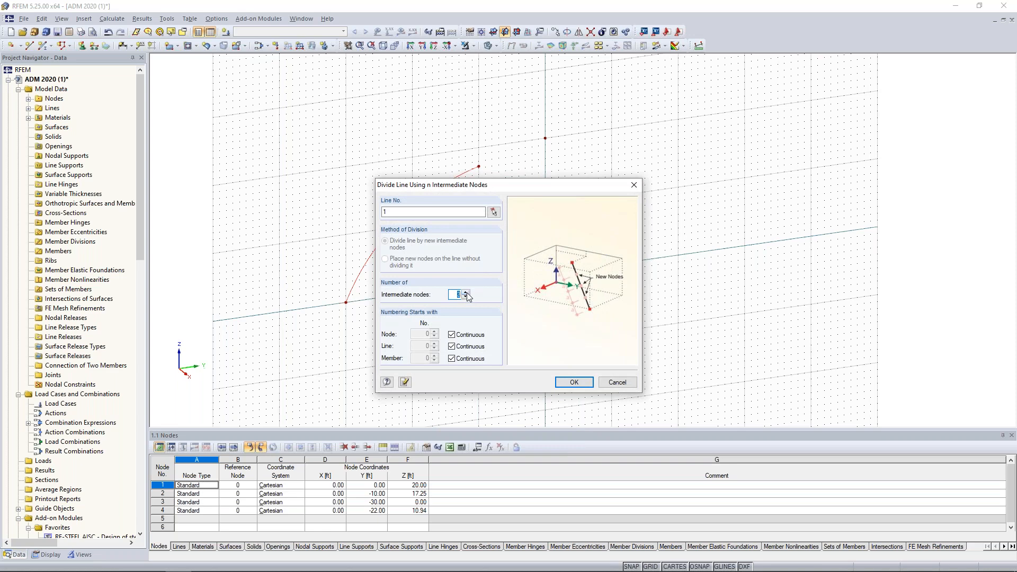
pyautogui.click(573, 382)
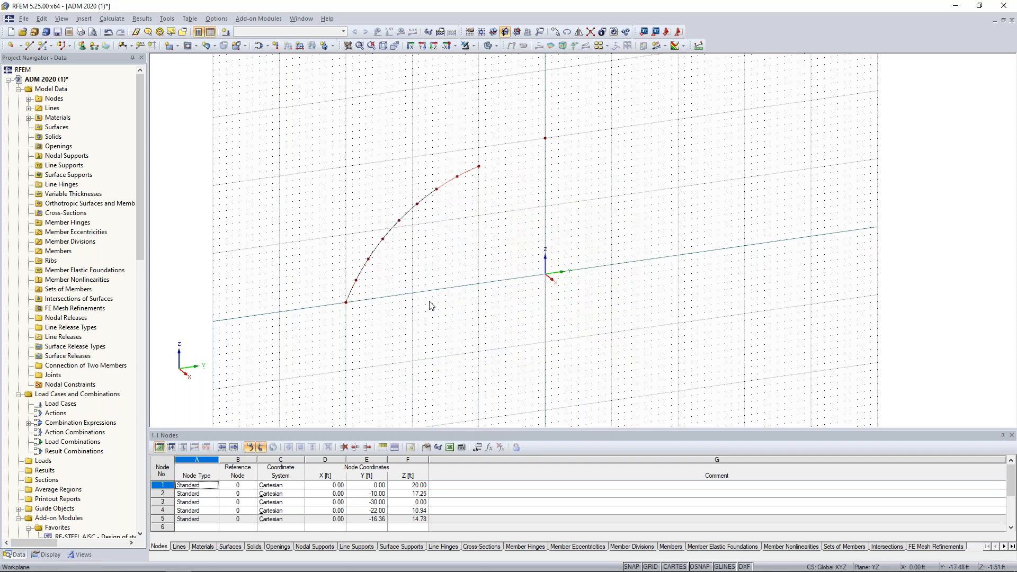
# Step: Delete all four arc segments, leaving only the division nodes and the end nodes
pyautogui.scroll(2, 415, 279)
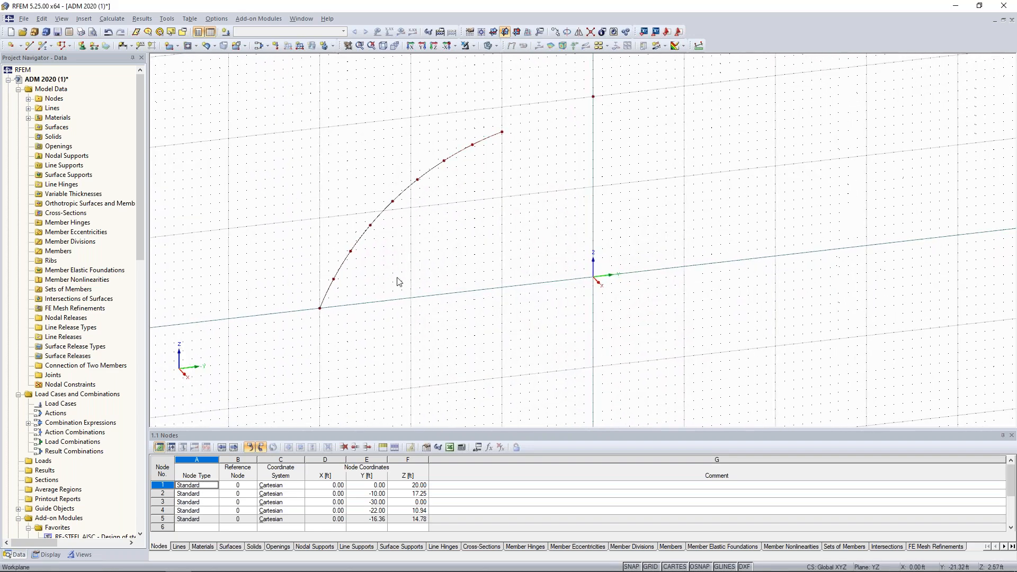
pyautogui.moveTo(350, 290); pyautogui.dragTo(325, 271)
pyautogui.keyDown('ctrl'); pyautogui.moveTo(389, 238); pyautogui.dragTo(362, 219); pyautogui.keyUp('ctrl')
pyautogui.keyDown('ctrl'); pyautogui.moveTo(430, 194); pyautogui.dragTo(412, 171); pyautogui.keyUp('ctrl')
pyautogui.keyDown('ctrl'); pyautogui.moveTo(488, 176); pyautogui.dragTo(464, 141); pyautogui.keyUp('ctrl')
pyautogui.press('Delete')
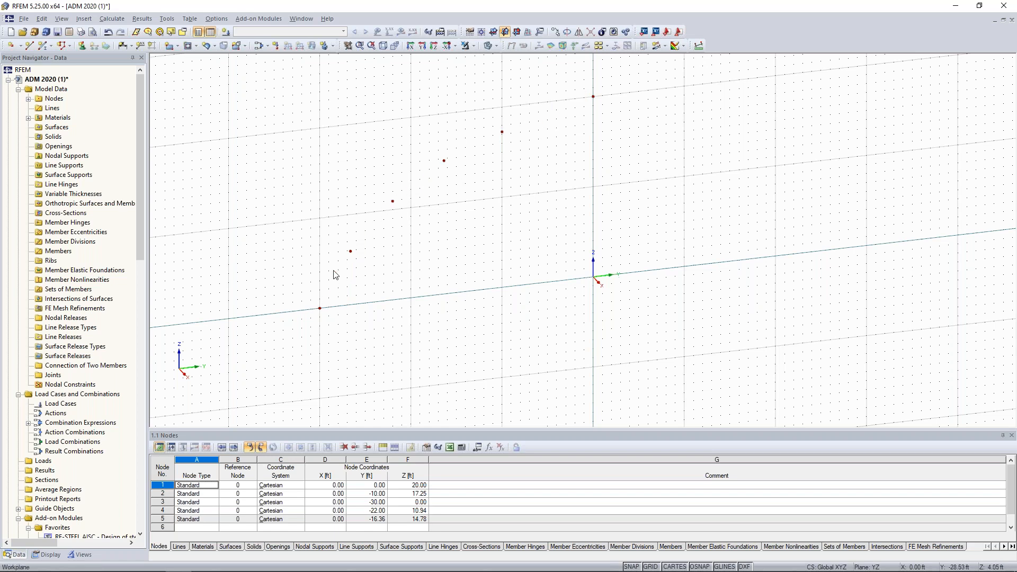
# Step: Start a new beam member and import the SHAPE-THIN section EXTRUSION 2 as its start cross-section, overwriting the existing copy
pyautogui.click(43, 46)
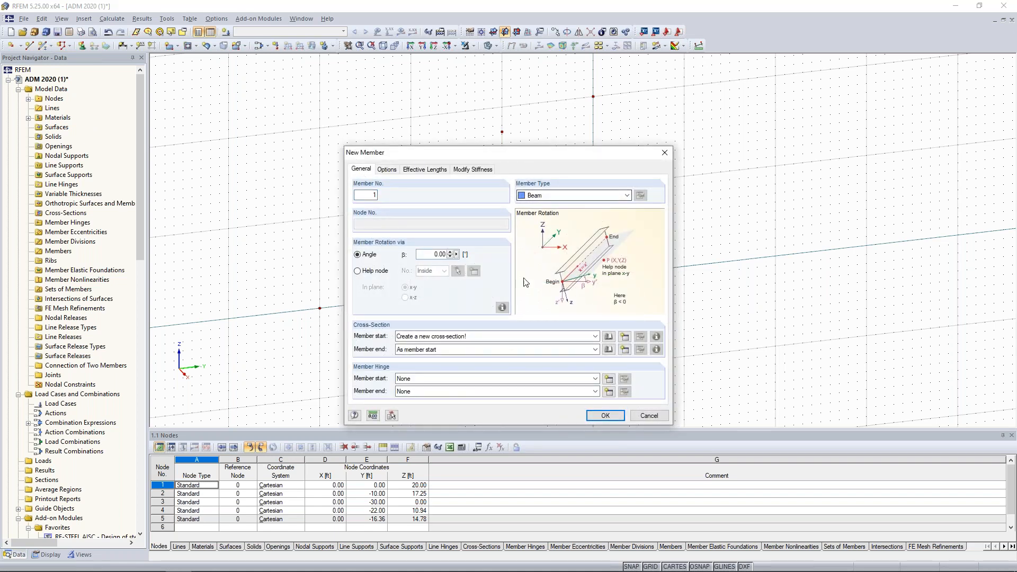
pyautogui.click(609, 338)
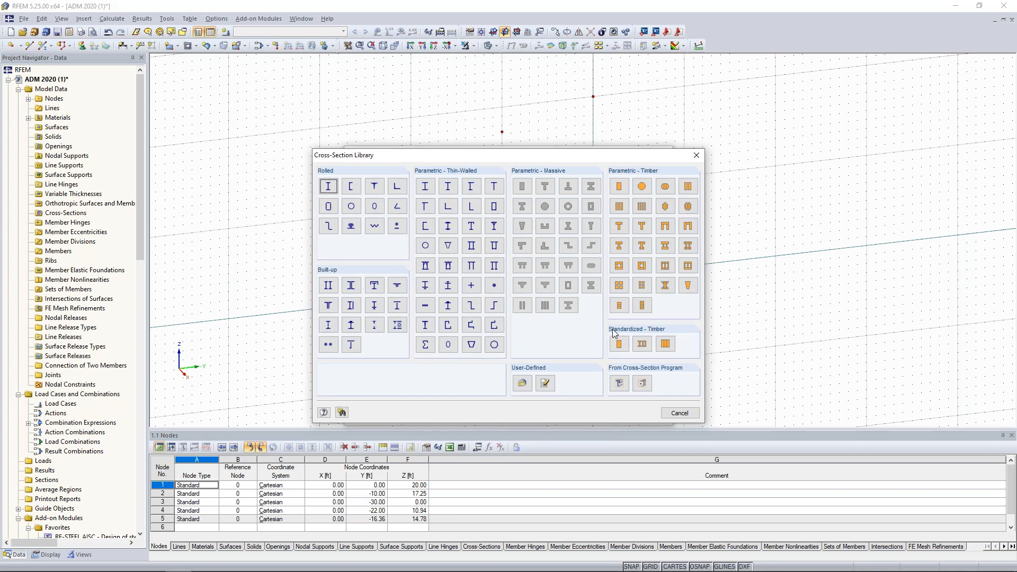
pyautogui.click(619, 383)
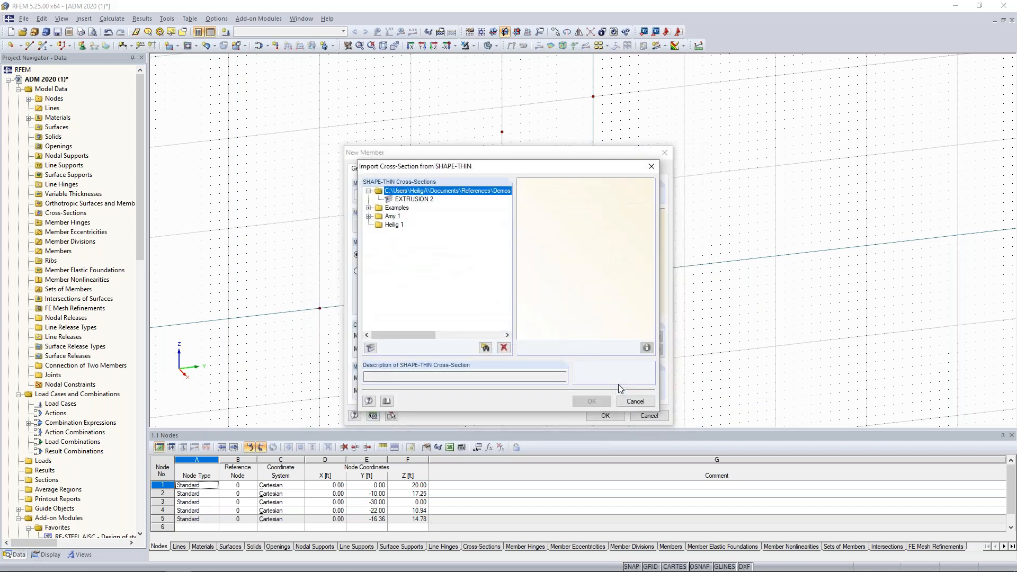
pyautogui.click(414, 200)
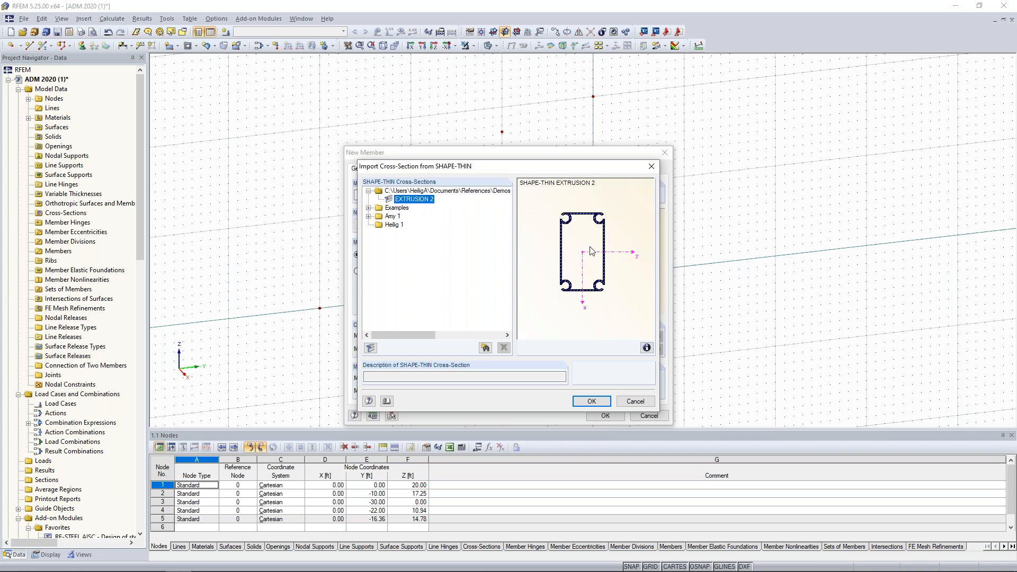
pyautogui.click(369, 208)
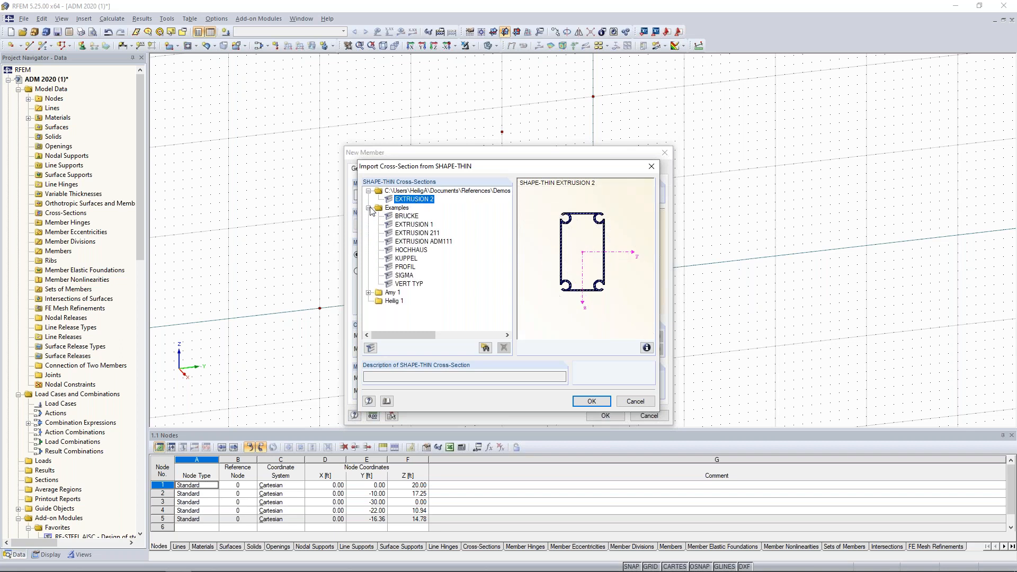
pyautogui.click(406, 225)
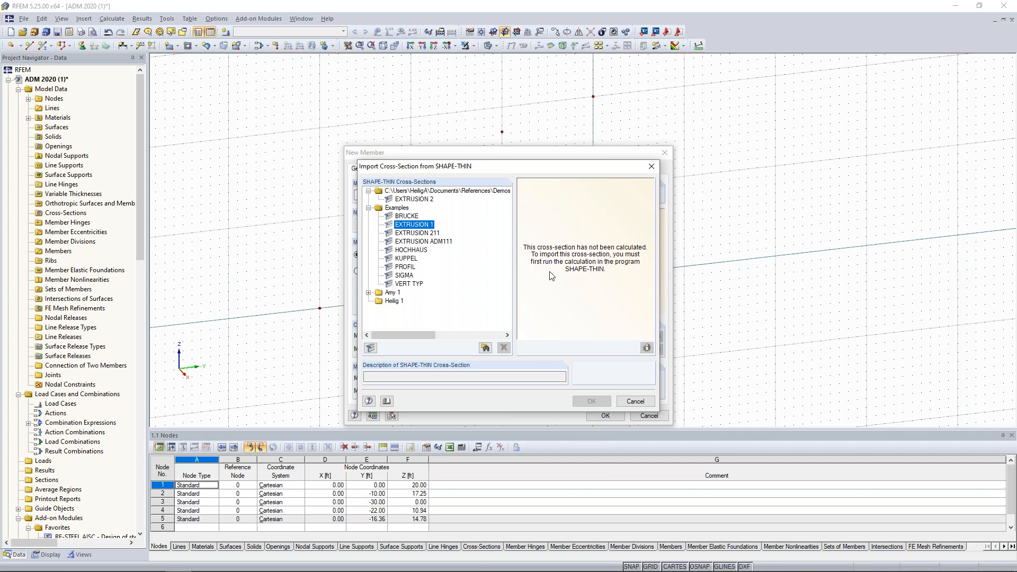
pyautogui.click(427, 200)
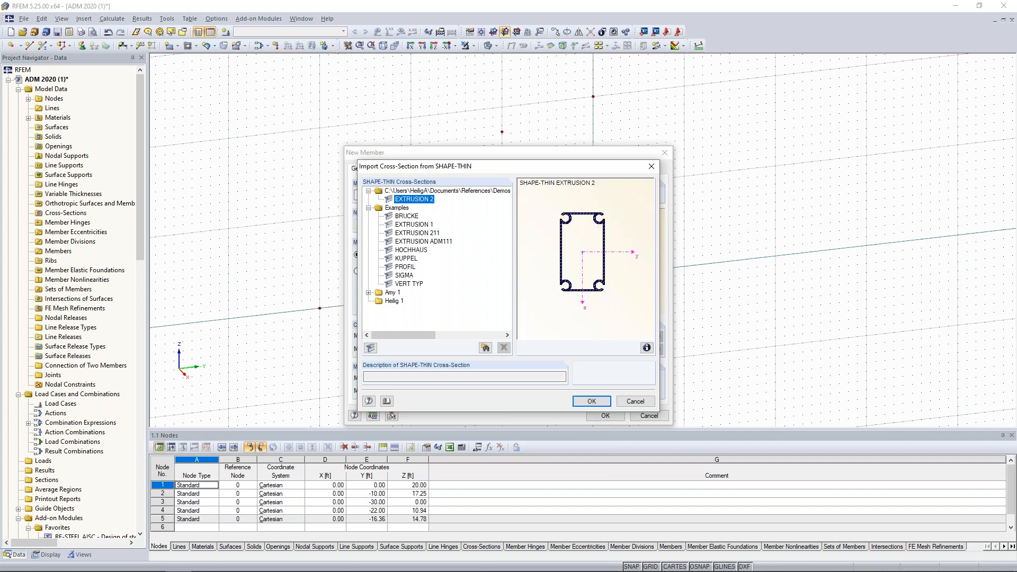
pyautogui.click(591, 401)
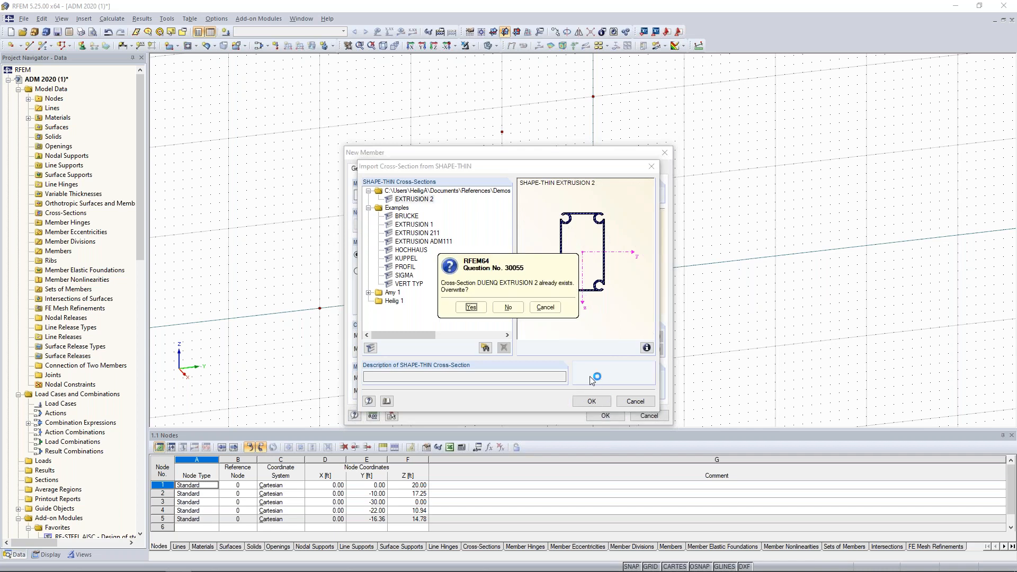
pyautogui.click(471, 307)
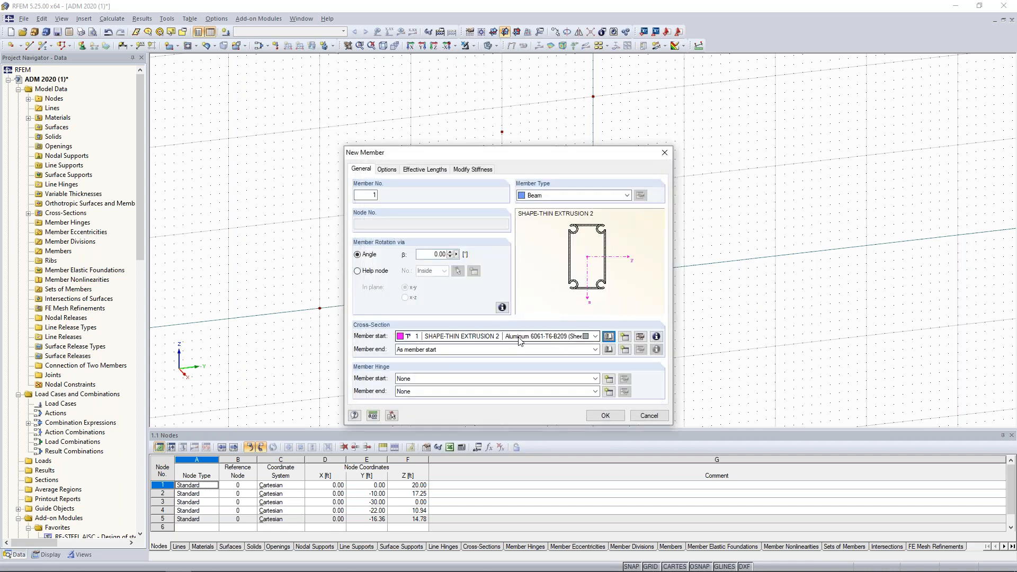
# Step: Search the ADM 2020 material library for 6061 and review the properties of Aluminum 6061-T6-B209 (Sheet and Plate), Note 1 for the cross-section
pyautogui.click(640, 337)
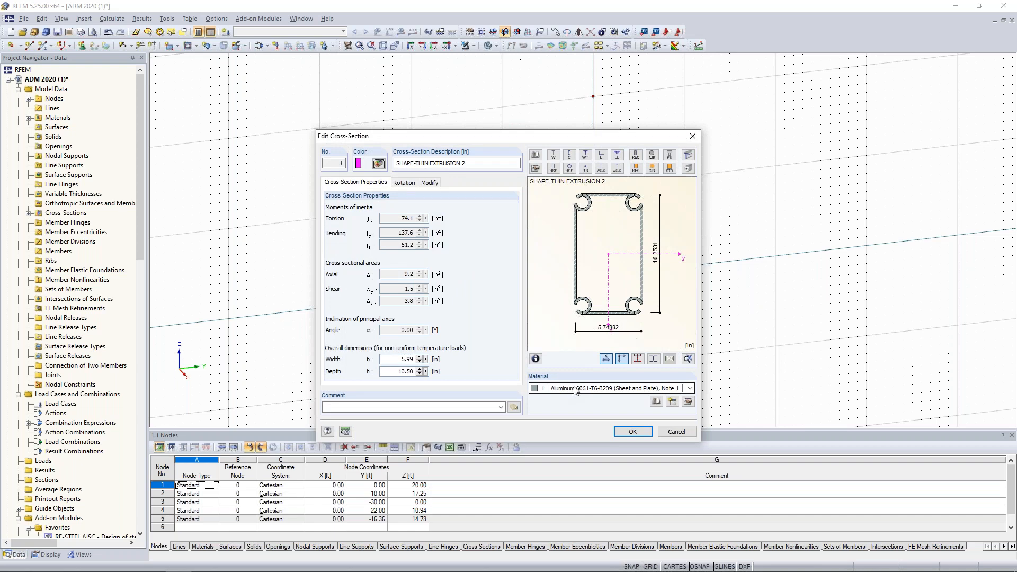
pyautogui.click(656, 402)
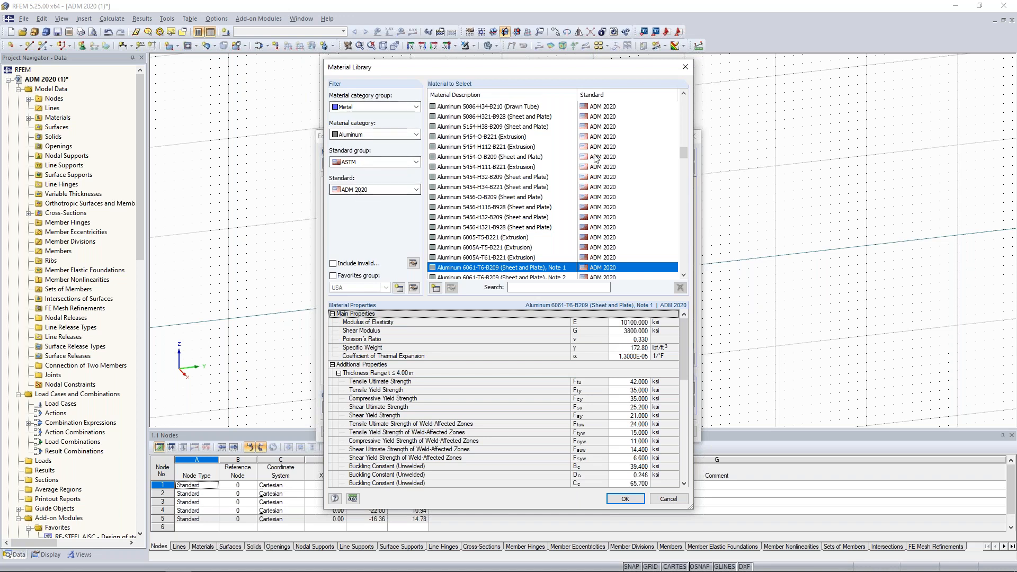
pyautogui.moveTo(685, 154); pyautogui.dragTo(682, 242)
pyautogui.click(529, 289)
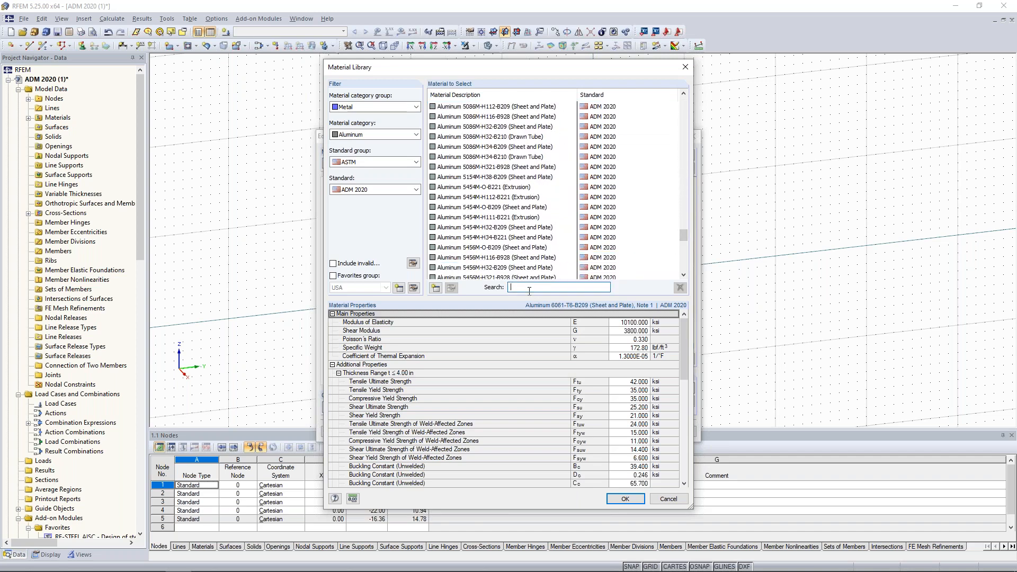
pyautogui.write('6061')
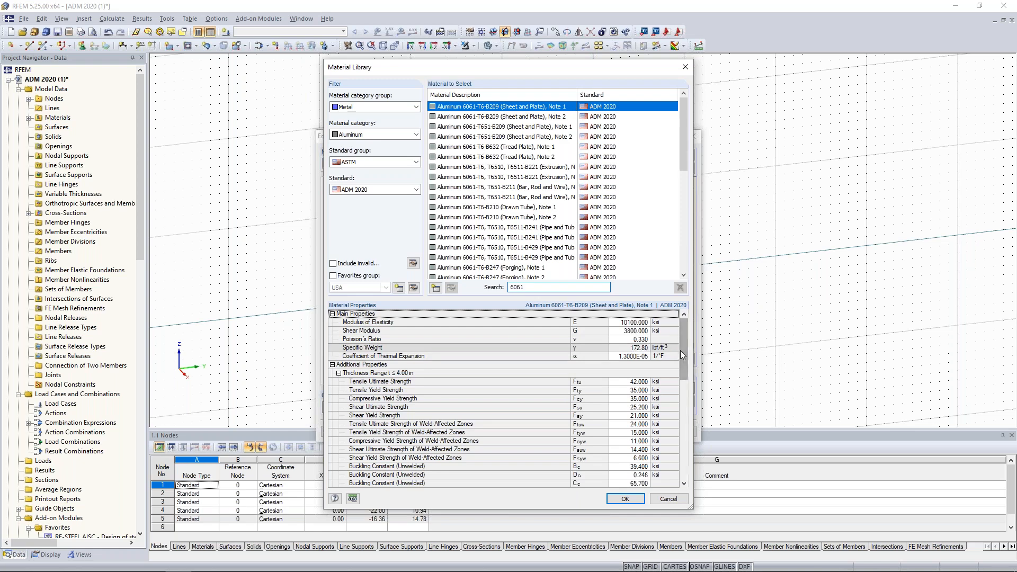
pyautogui.moveTo(681, 350); pyautogui.dragTo(678, 409)
pyautogui.scroll(8, 582, 413)
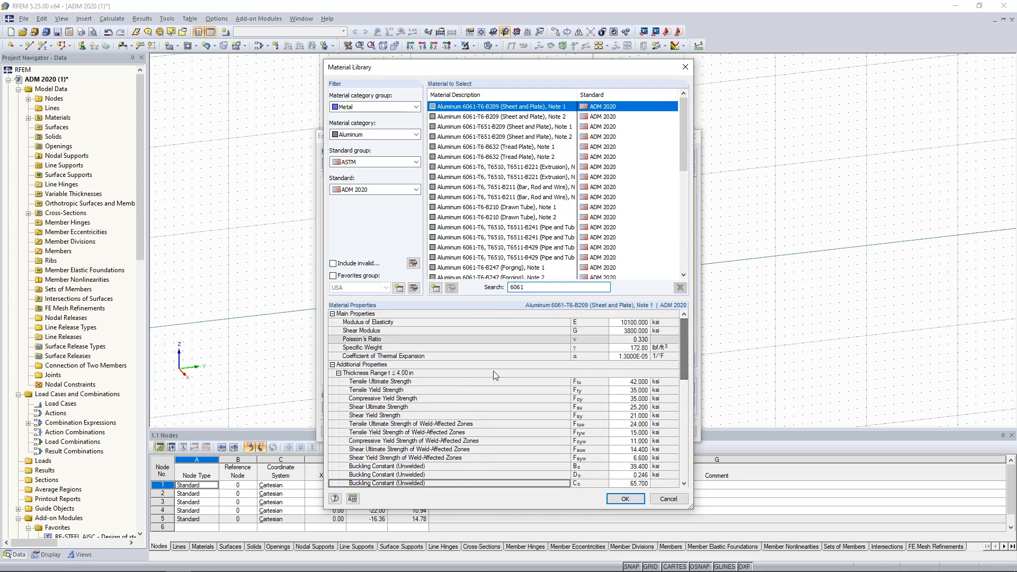
pyautogui.click(661, 498)
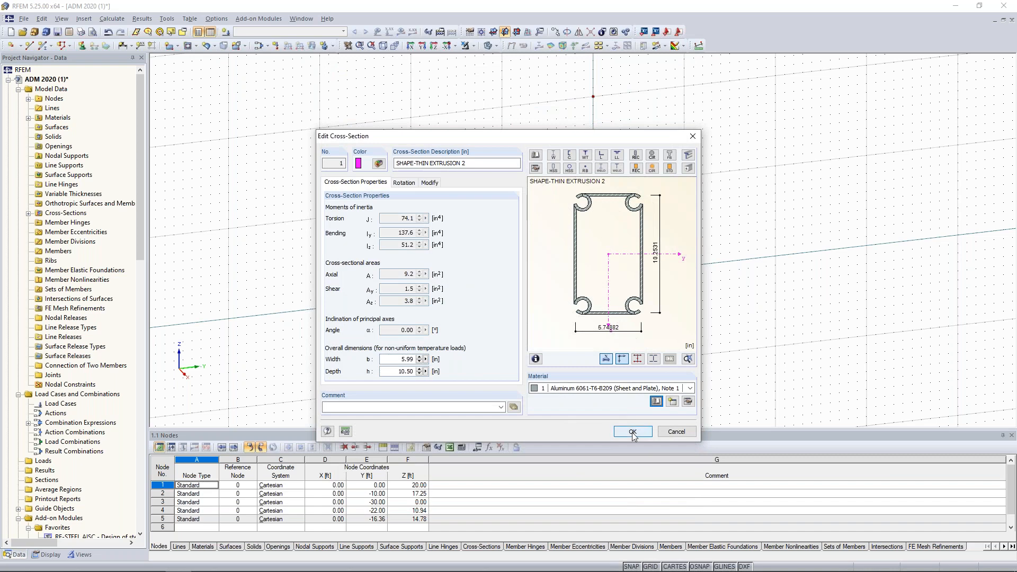
pyautogui.click(632, 432)
# Step: Place EXTRUSION 2 beam members node to node from Y -30, Z 0 up to Y 0, Z 20 and finish the command
pyautogui.click(606, 416)
pyautogui.moveTo(356, 313); pyautogui.dragTo(499, 354, button='middle')
pyautogui.scroll(3, 490, 353)
pyautogui.click(455, 349)
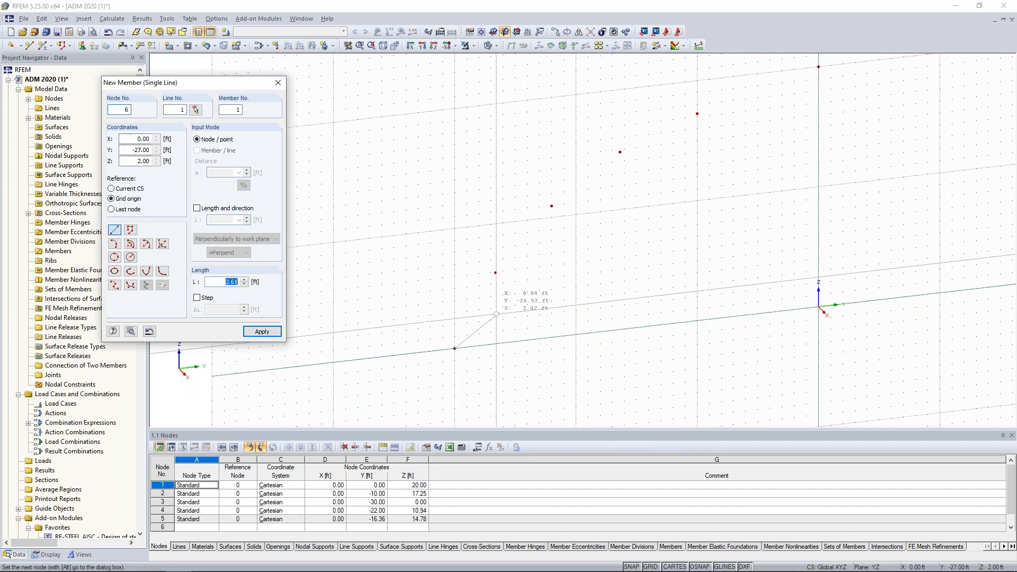
pyautogui.click(496, 273)
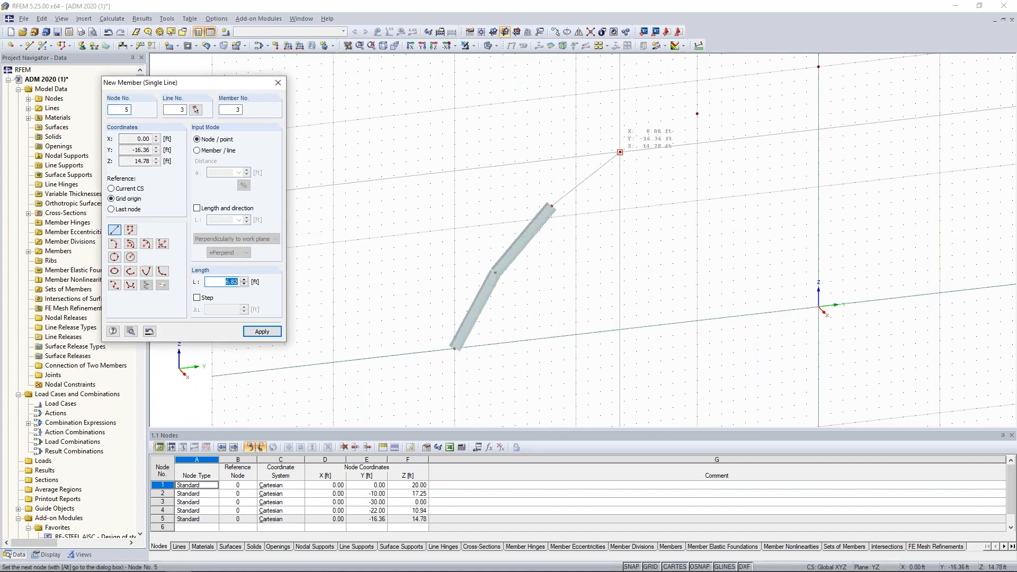
pyautogui.click(621, 151)
pyautogui.click(697, 114)
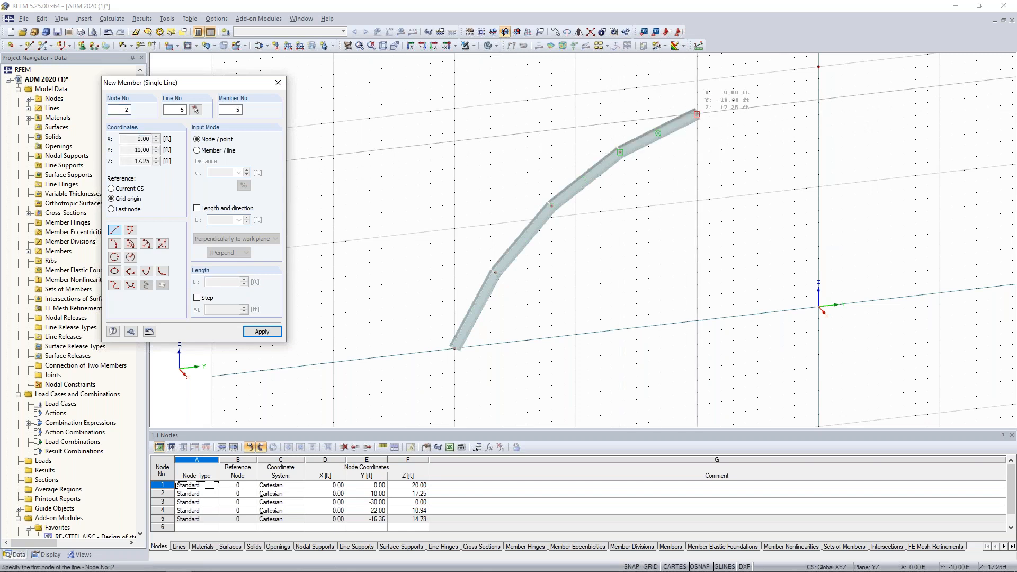
pyautogui.click(756, 114)
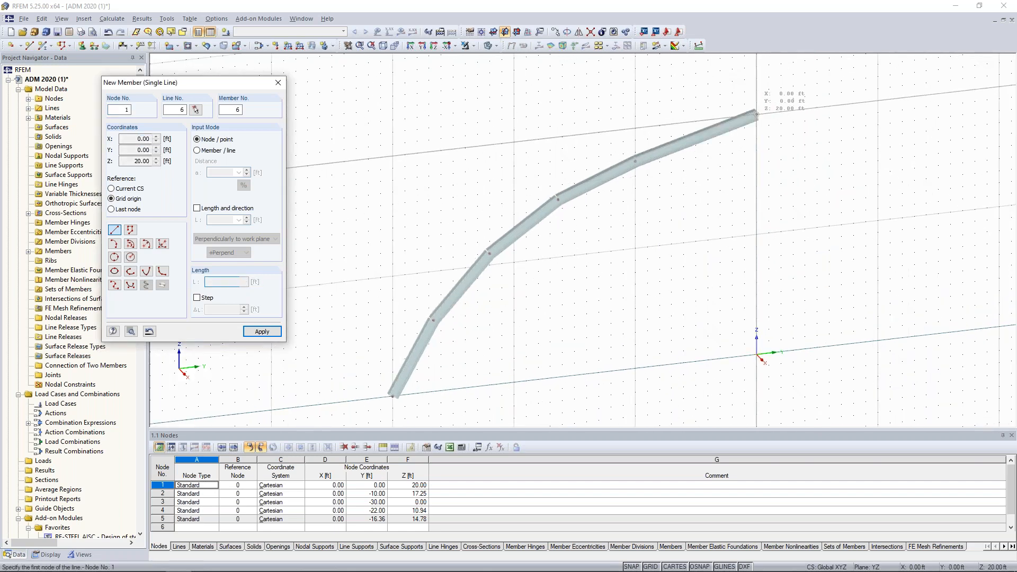
pyautogui.press('Escape')
# Step: Examine the rendered extrusion profile at the free upper end of the beam chain
pyautogui.keyDown('ctrl'); pyautogui.moveTo(793, 170); pyautogui.dragTo(708, 213, button='middle'); pyautogui.keyUp('ctrl')
pyautogui.scroll(8, 709, 212)
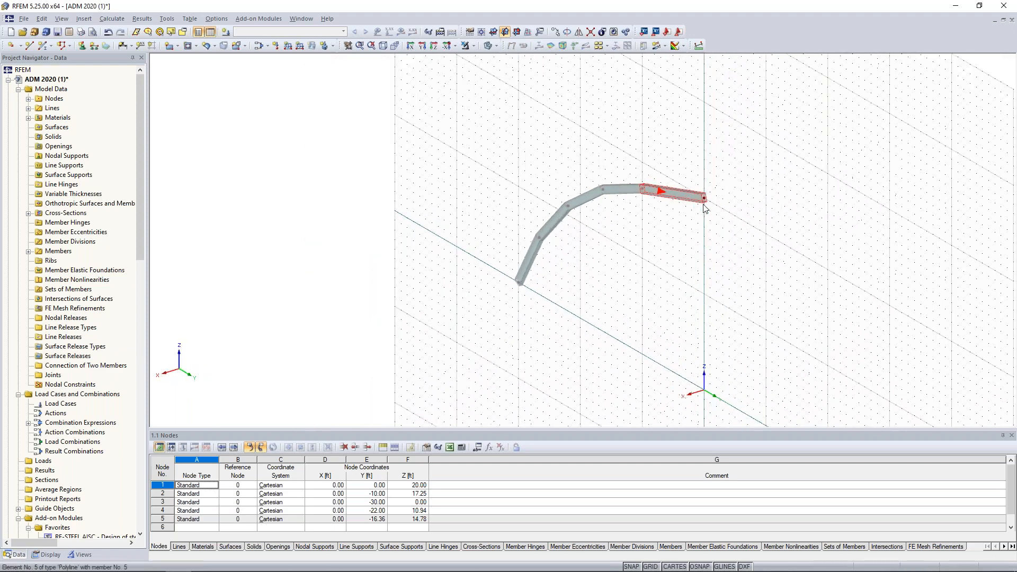
pyautogui.scroll(6, 707, 195)
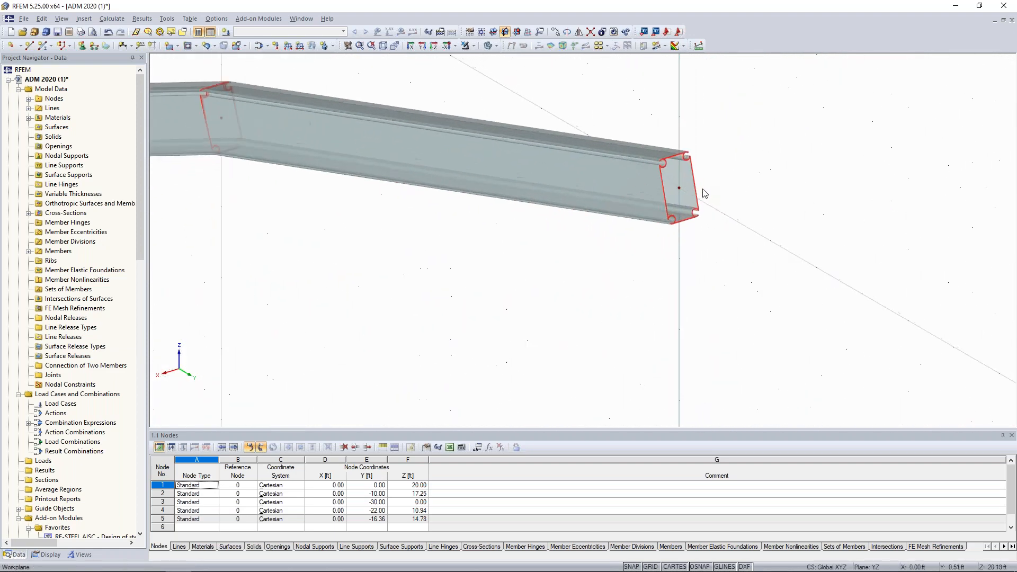
pyautogui.moveTo(698, 198); pyautogui.dragTo(649, 222, button='middle')
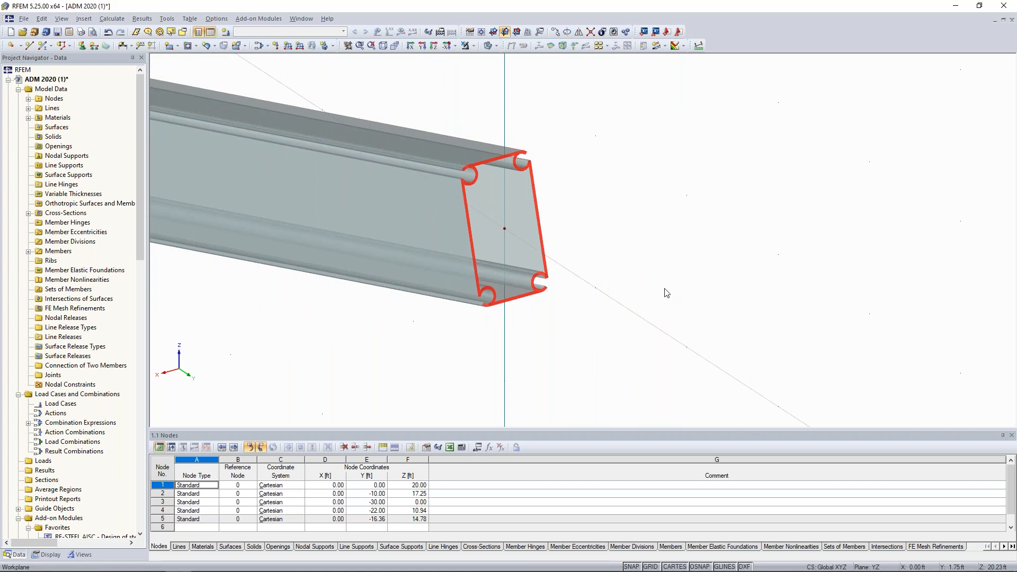
pyautogui.scroll(-6, 615, 279)
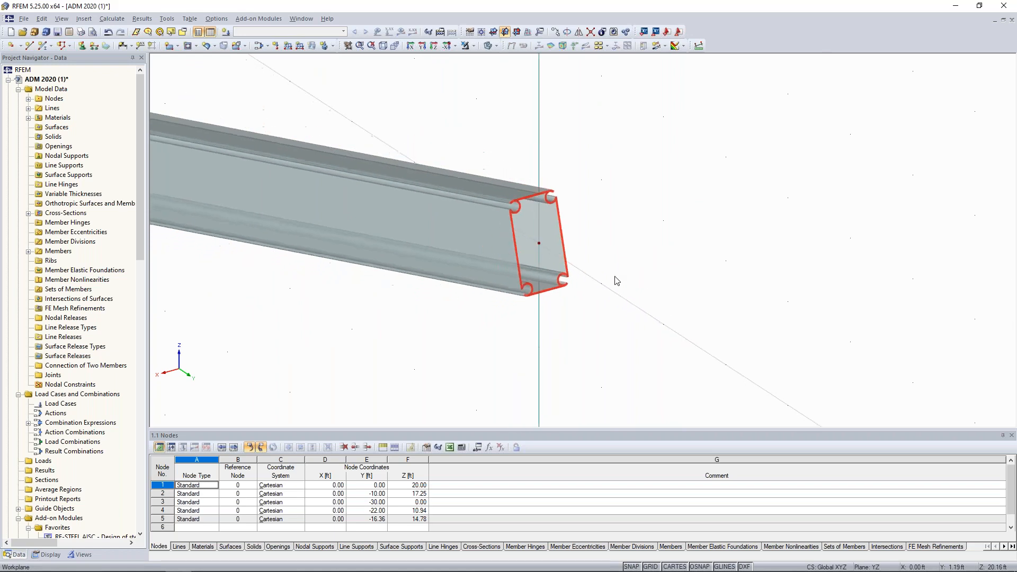
# Step: Combine the five beam members of the half arch into one set of members of type Continuous members
pyautogui.scroll(-3, 587, 330)
pyautogui.keyDown('ctrl'); pyautogui.moveTo(584, 332); pyautogui.dragTo(754, 269, button='middle'); pyautogui.keyUp('ctrl')
pyautogui.moveTo(694, 300); pyautogui.dragTo(715, 204, button='middle')
pyautogui.scroll(-1, 715, 204)
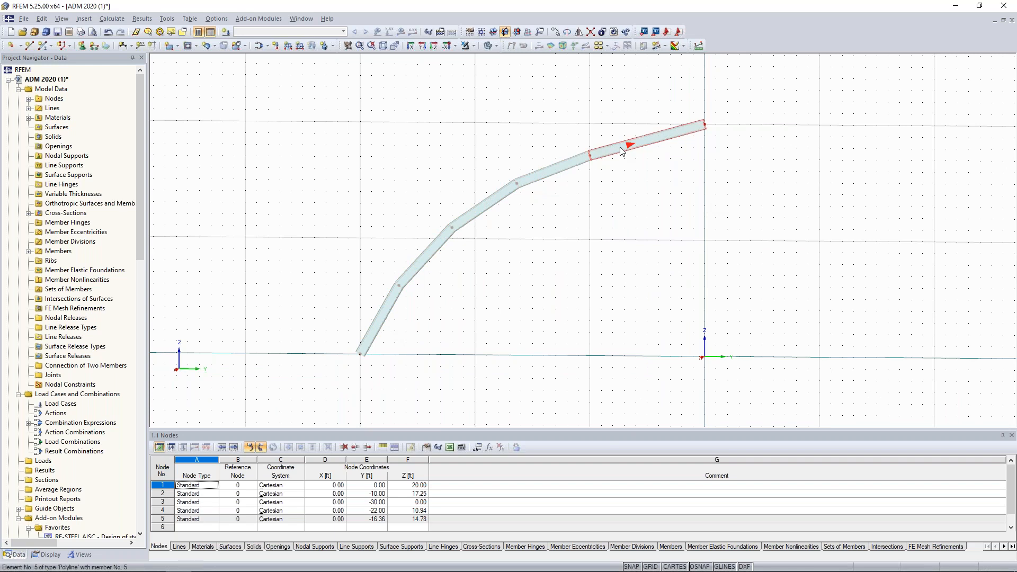
pyautogui.scroll(-2, 596, 239)
pyautogui.keyDown('ctrl'); pyautogui.moveTo(548, 320); pyautogui.dragTo(595, 318, button='middle'); pyautogui.keyUp('ctrl')
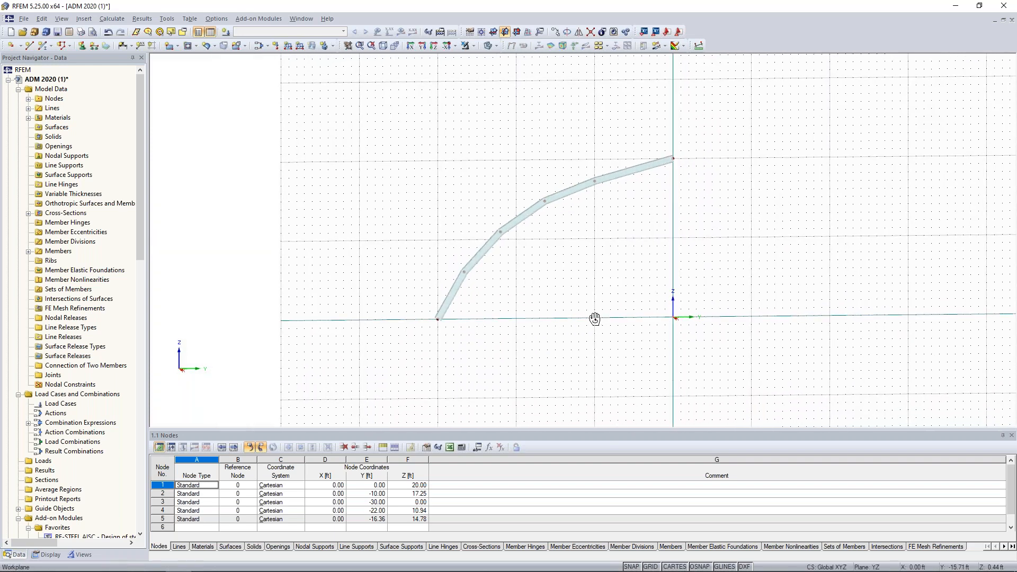
pyautogui.moveTo(705, 341); pyautogui.dragTo(404, 116)
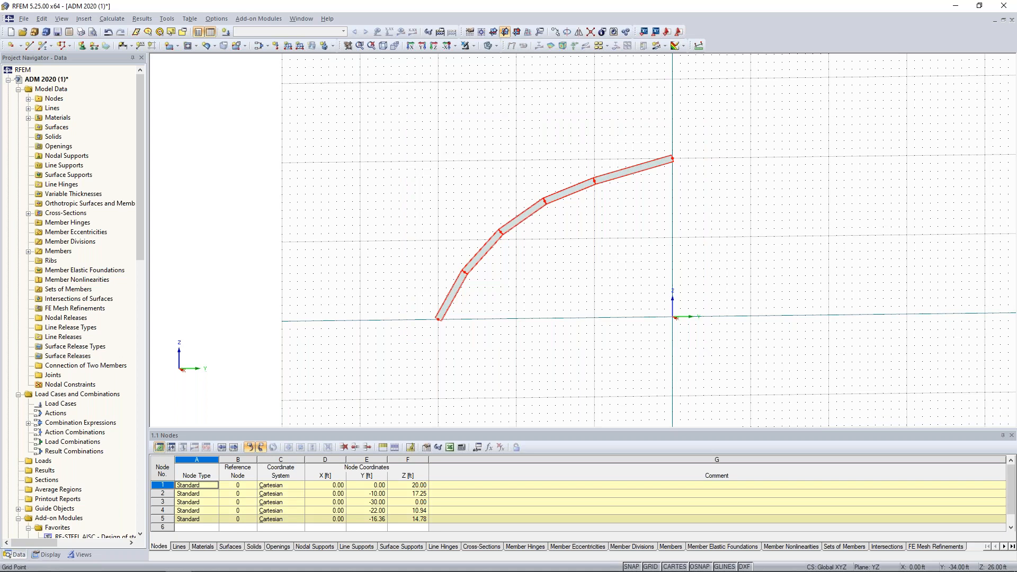
pyautogui.rightClick(520, 221)
pyautogui.moveTo(551, 240)
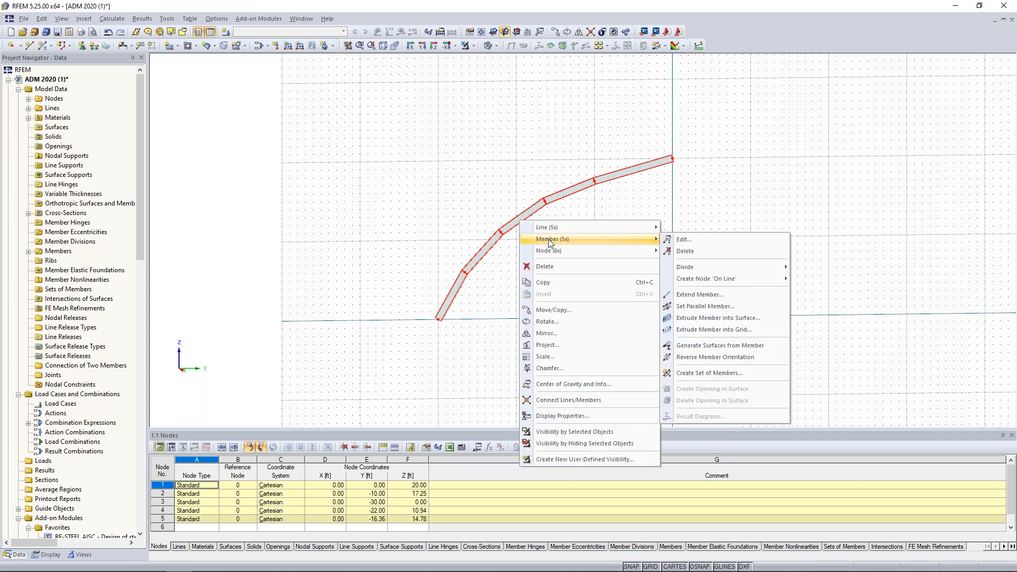
pyautogui.click(696, 374)
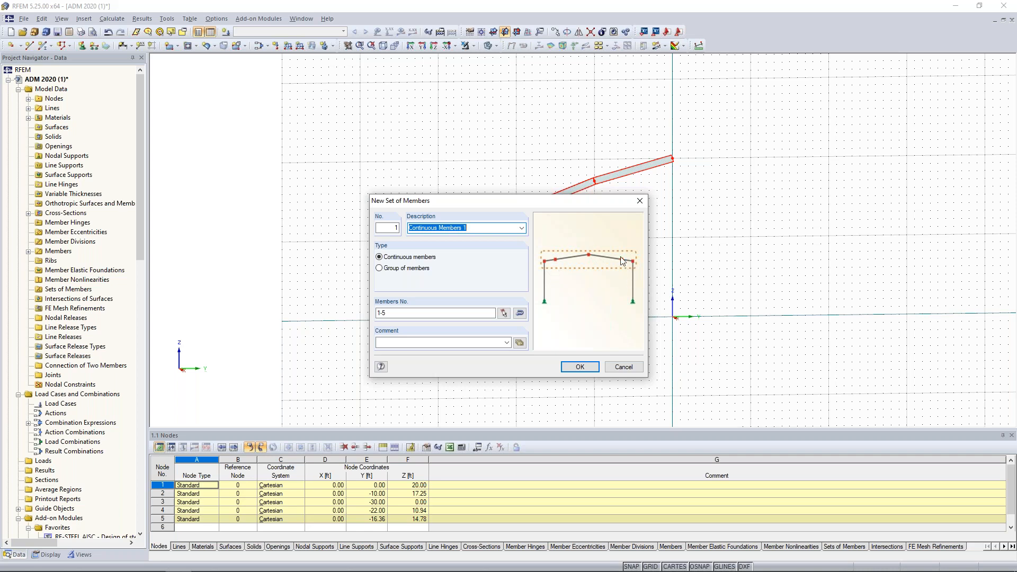
pyautogui.click(582, 366)
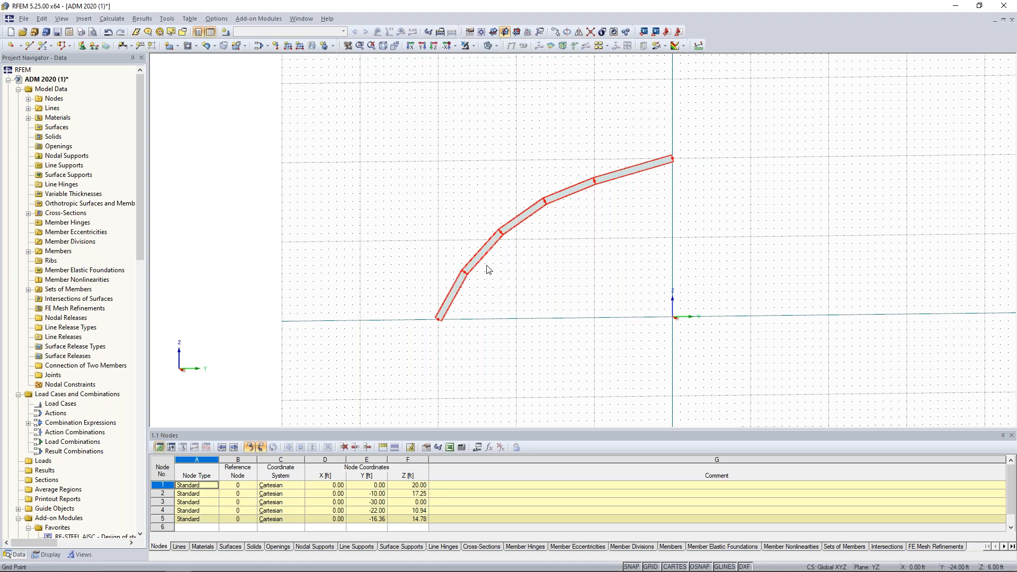
# Step: Mirror the half arch as a copy about a plane parallel to X-Z through the origin to complete the arch
pyautogui.scroll(2, 498, 277)
pyautogui.scroll(2, 498, 277)
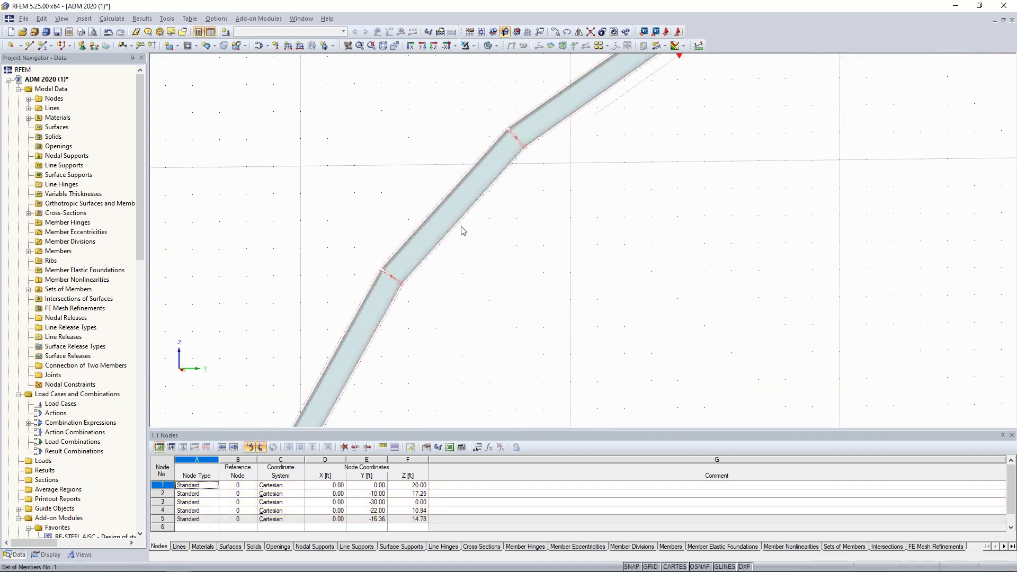
pyautogui.scroll(1, 464, 231)
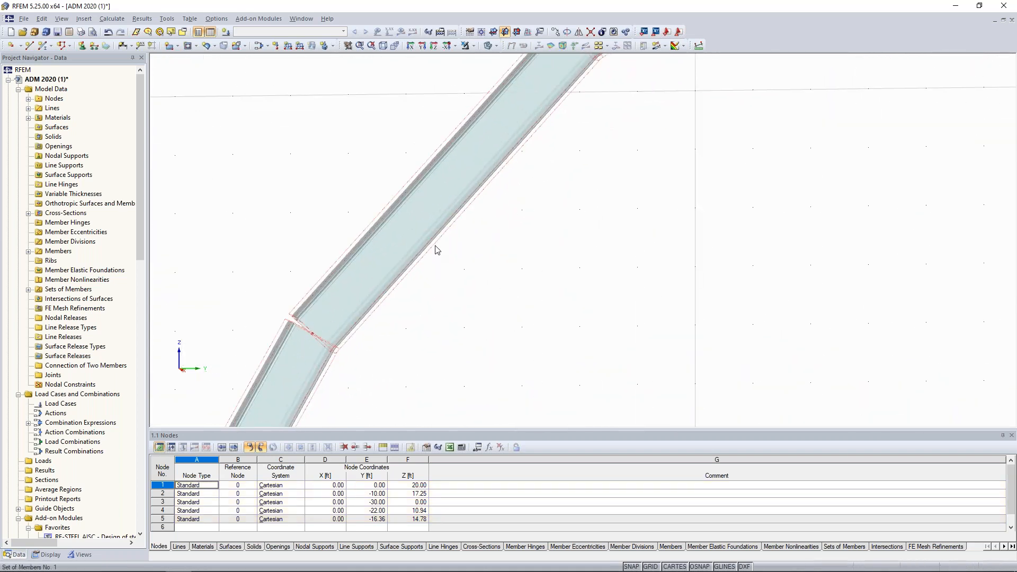
pyautogui.scroll(-5, 492, 285)
pyautogui.scroll(-3, 493, 285)
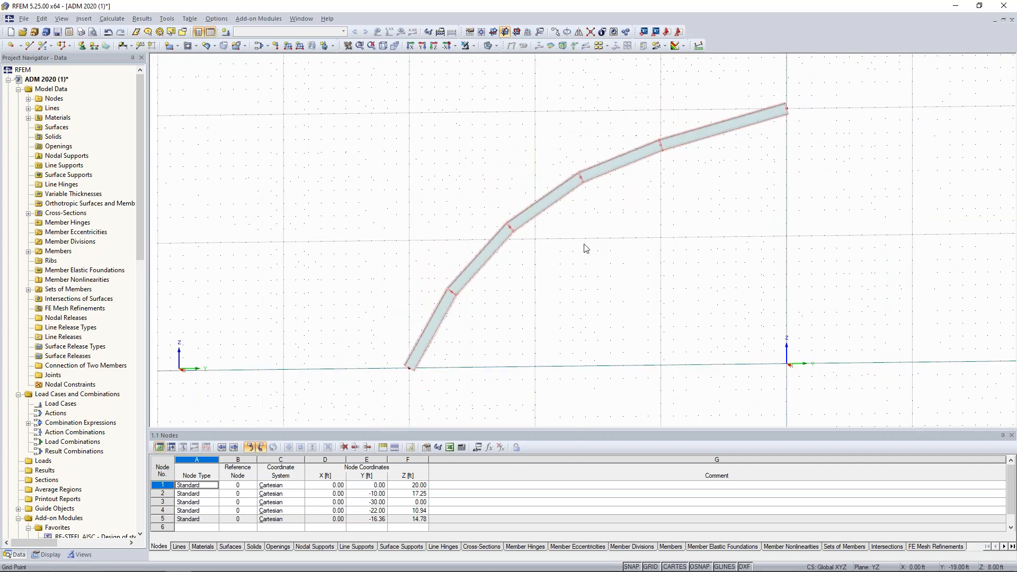
pyautogui.scroll(-3, 594, 264)
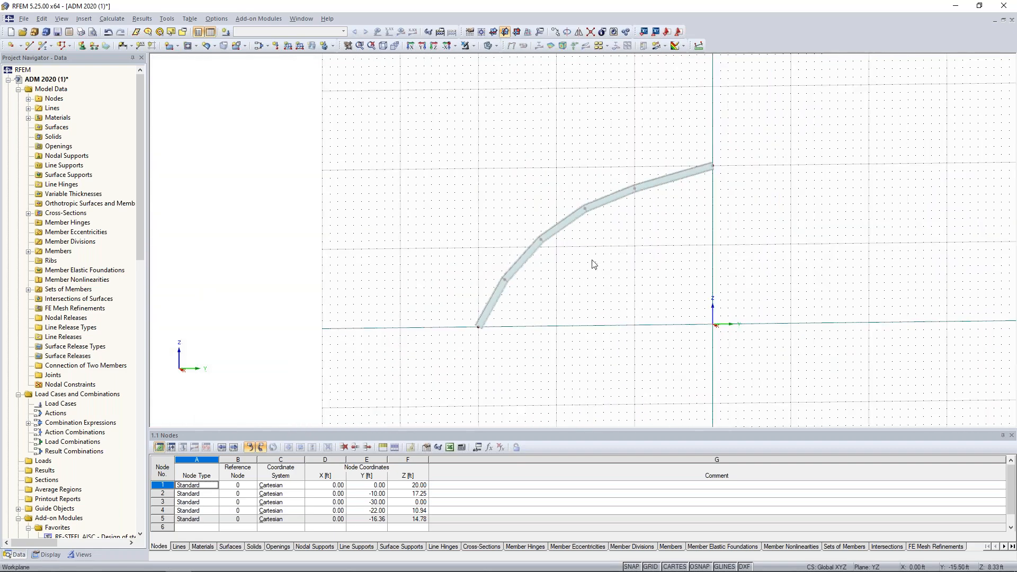
pyautogui.moveTo(751, 360); pyautogui.dragTo(459, 138)
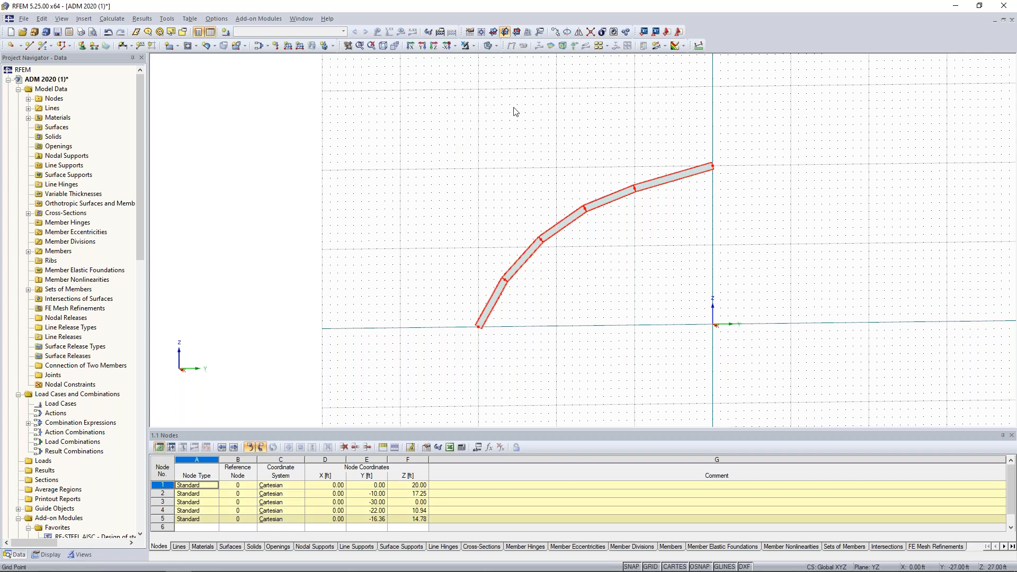
pyautogui.click(580, 33)
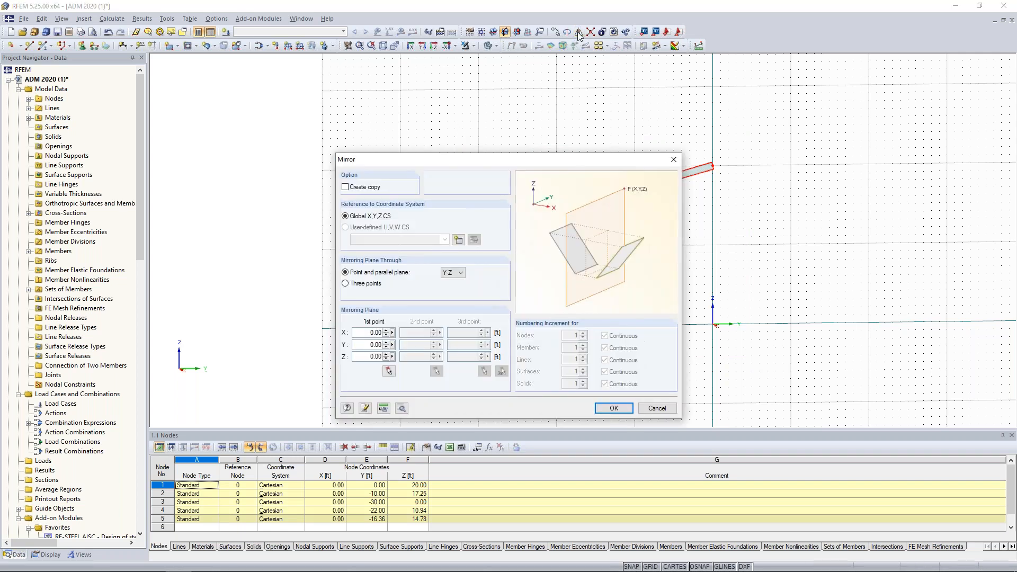
pyautogui.click(346, 187)
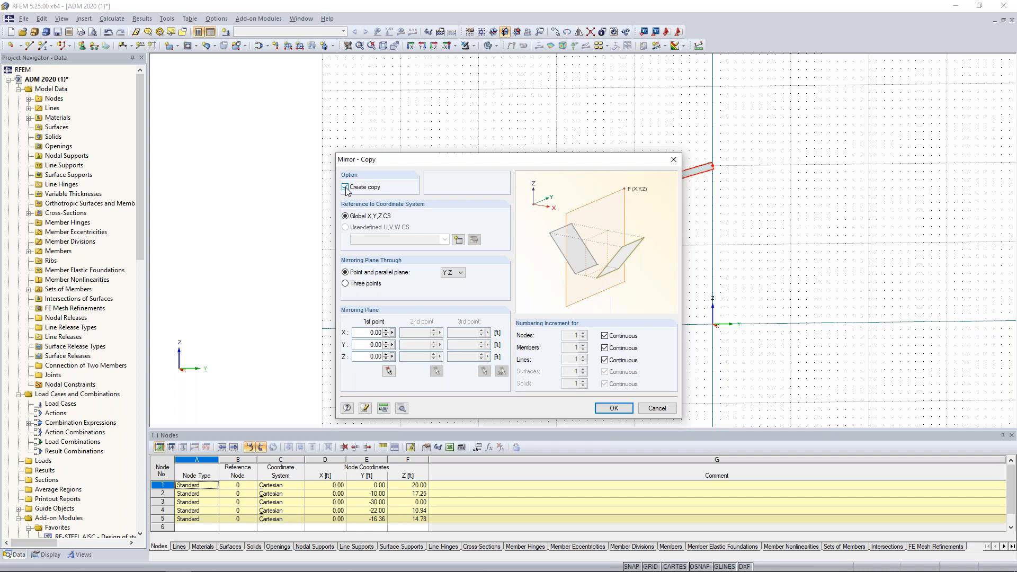
pyautogui.click(454, 273)
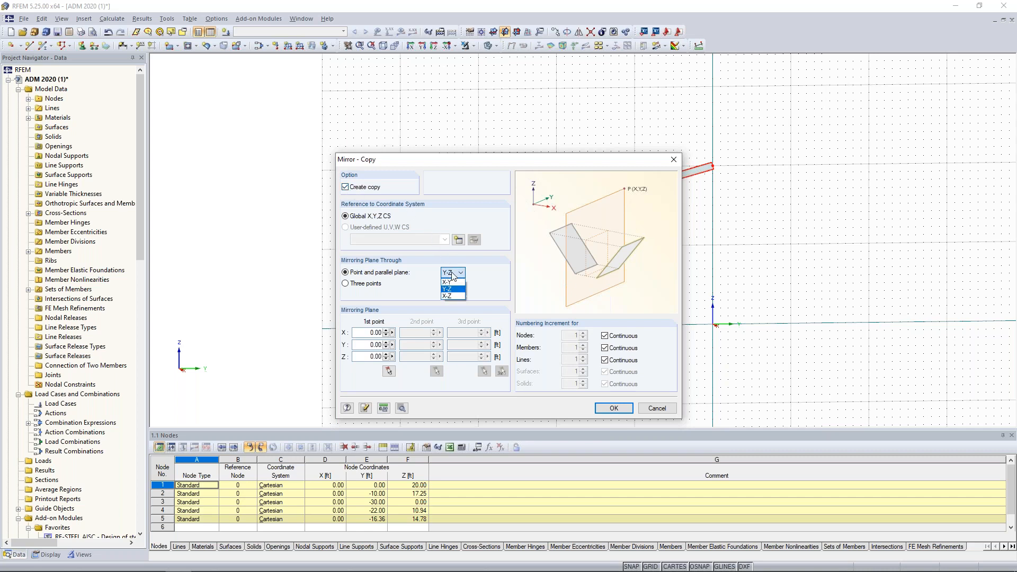
pyautogui.click(451, 297)
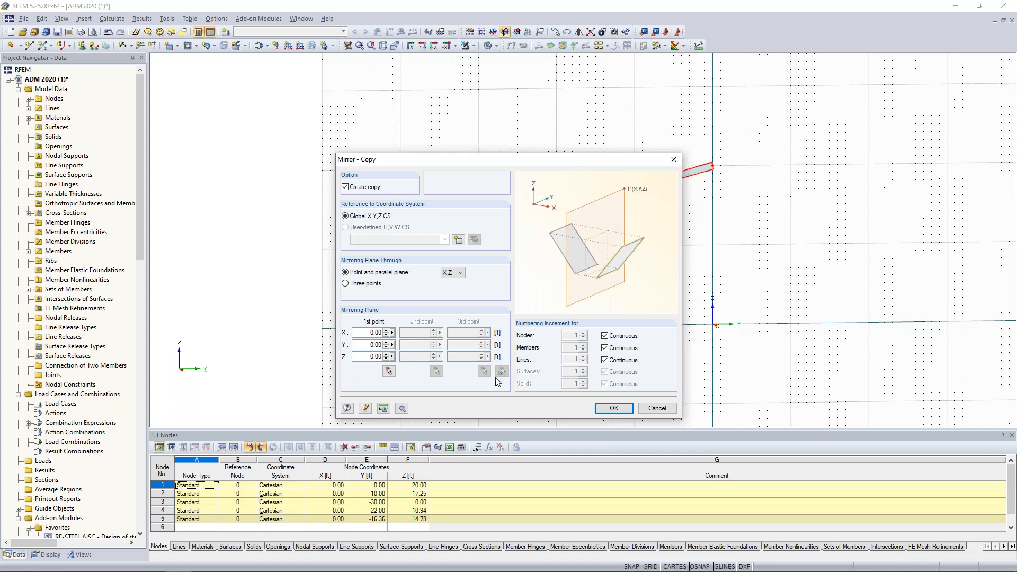
pyautogui.click(613, 408)
pyautogui.moveTo(633, 311); pyautogui.dragTo(502, 303, button='middle')
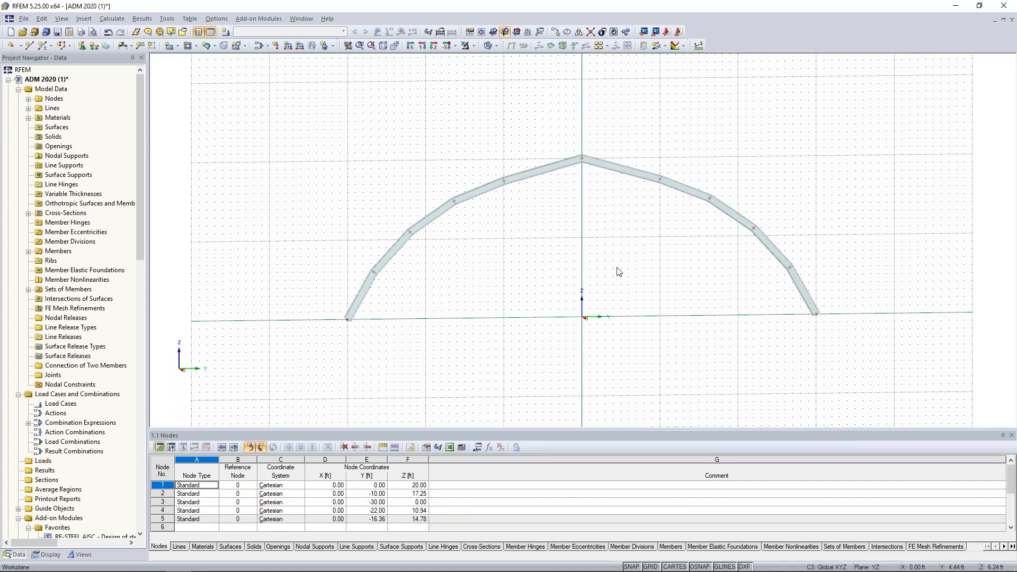
# Step: Select the full arch without its two base nodes and set up four copies with a displacement of -16.5 ft in X
pyautogui.moveTo(847, 289); pyautogui.dragTo(309, 118)
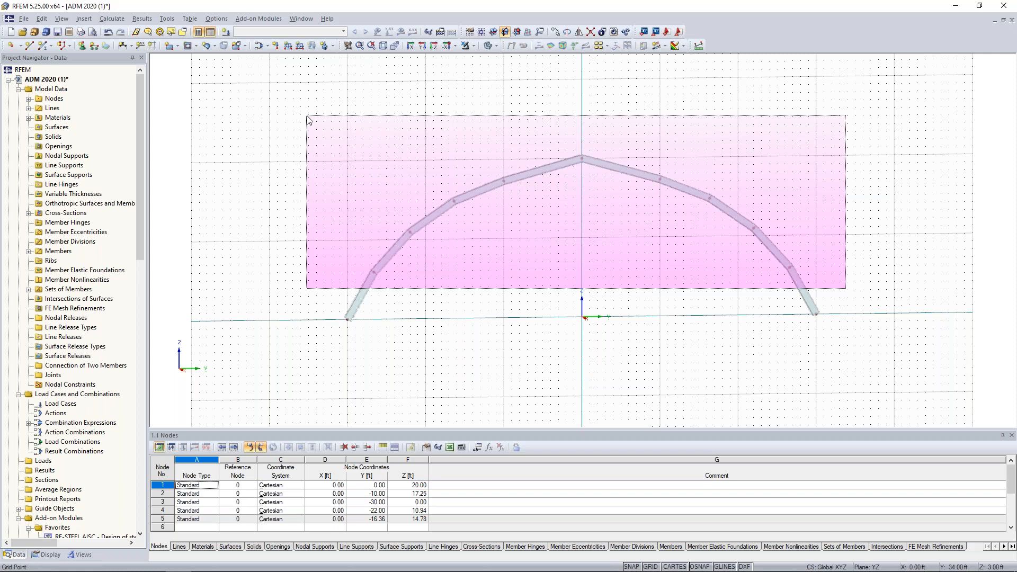
pyautogui.moveTo(309, 120); pyautogui.dragTo(310, 121)
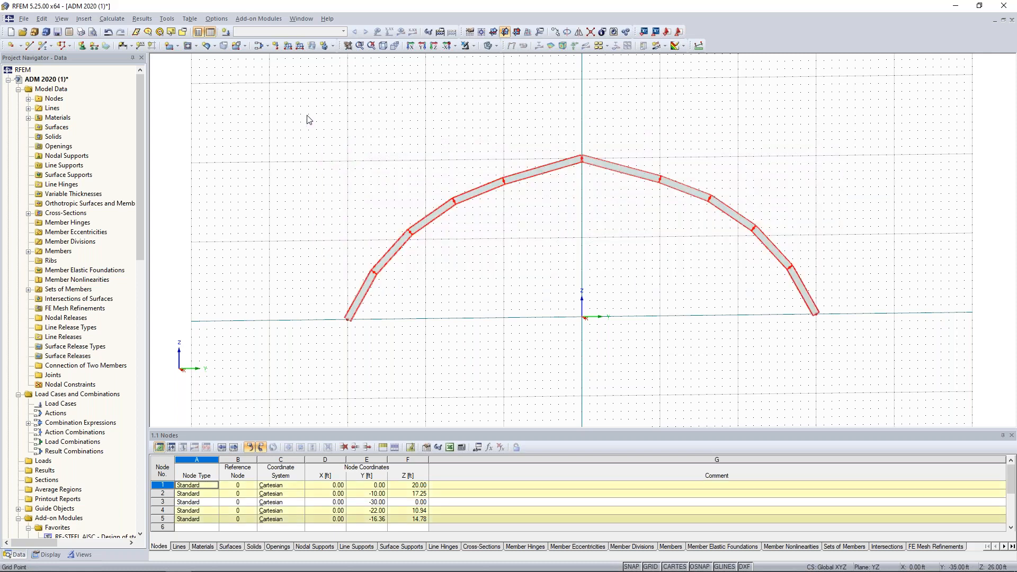
pyautogui.click(555, 32)
pyautogui.write('4')
pyautogui.click(372, 298)
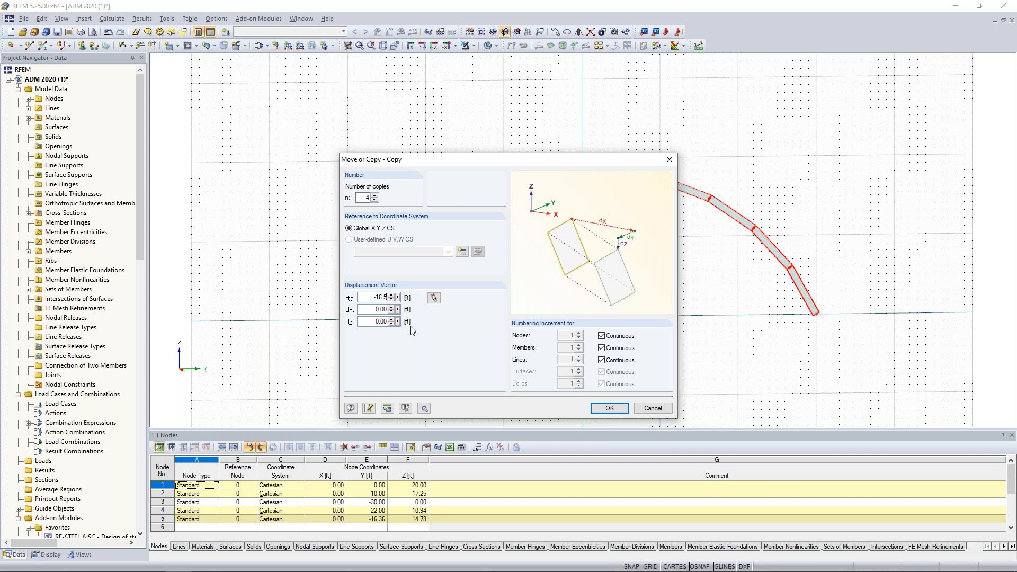
# Step: Enable new lines and members between the selected nodes and their copies, and define a new template member of type Truss
pyautogui.click(424, 408)
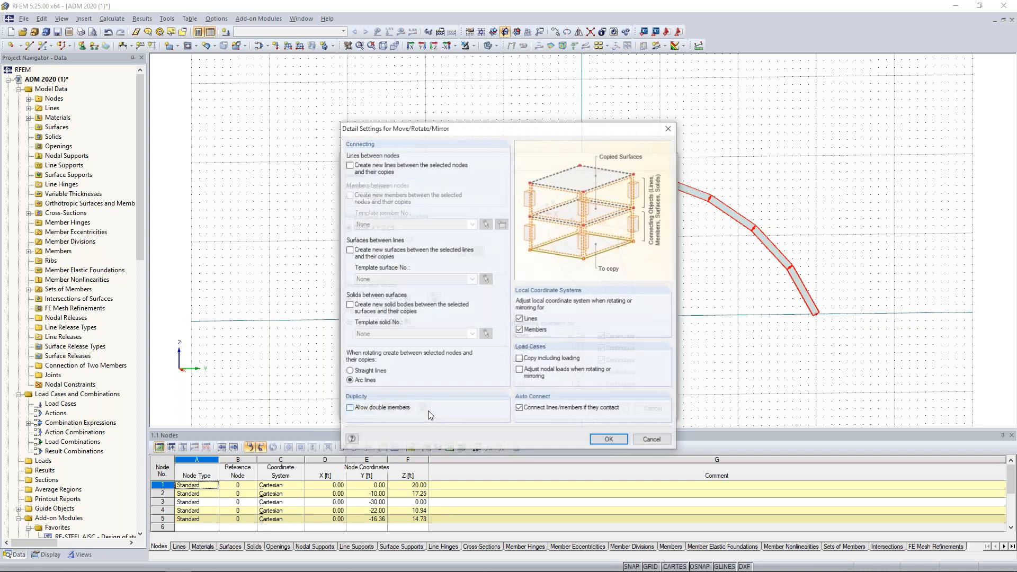
pyautogui.click(349, 164)
pyautogui.click(349, 195)
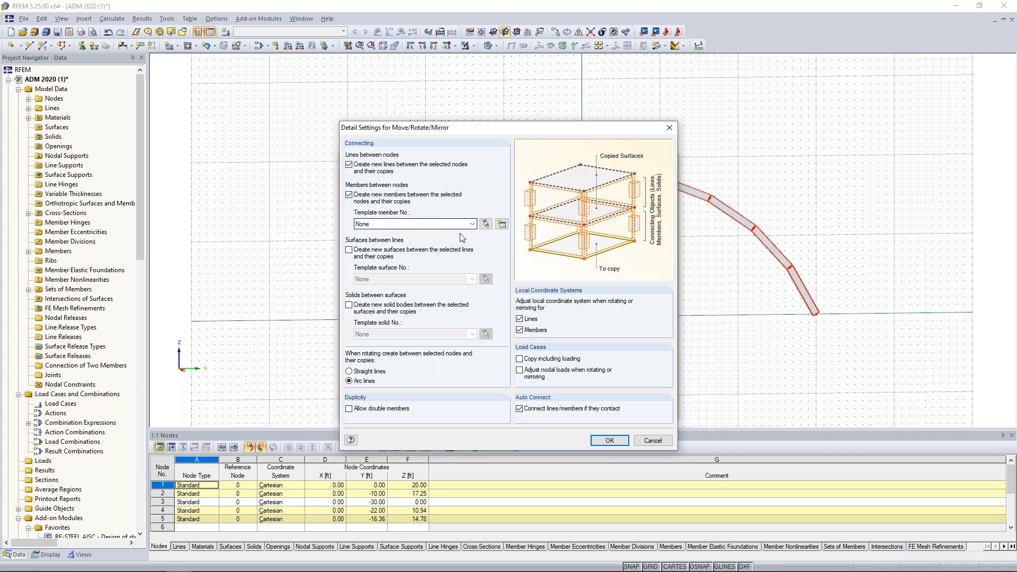
pyautogui.click(504, 224)
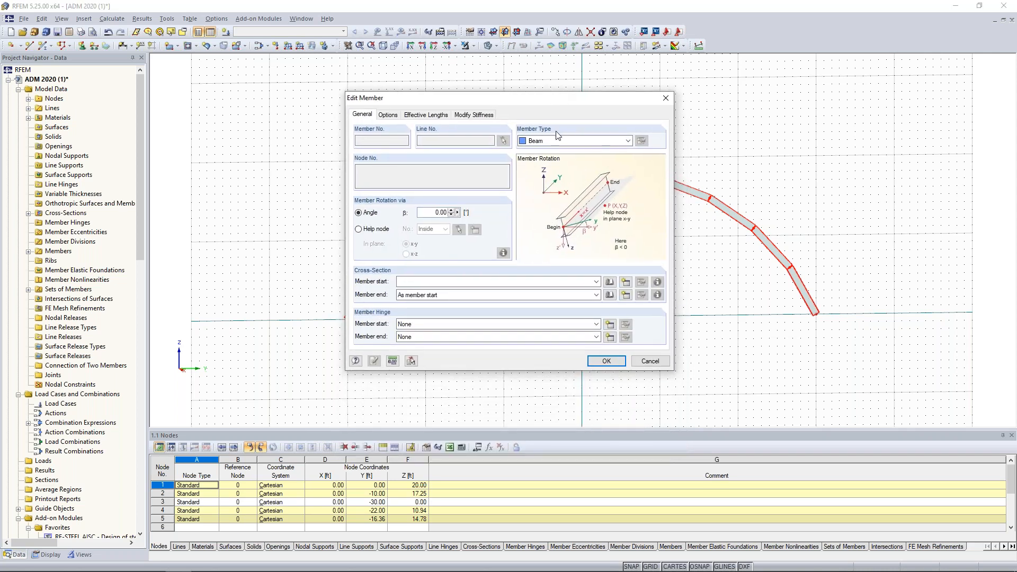
pyautogui.click(558, 139)
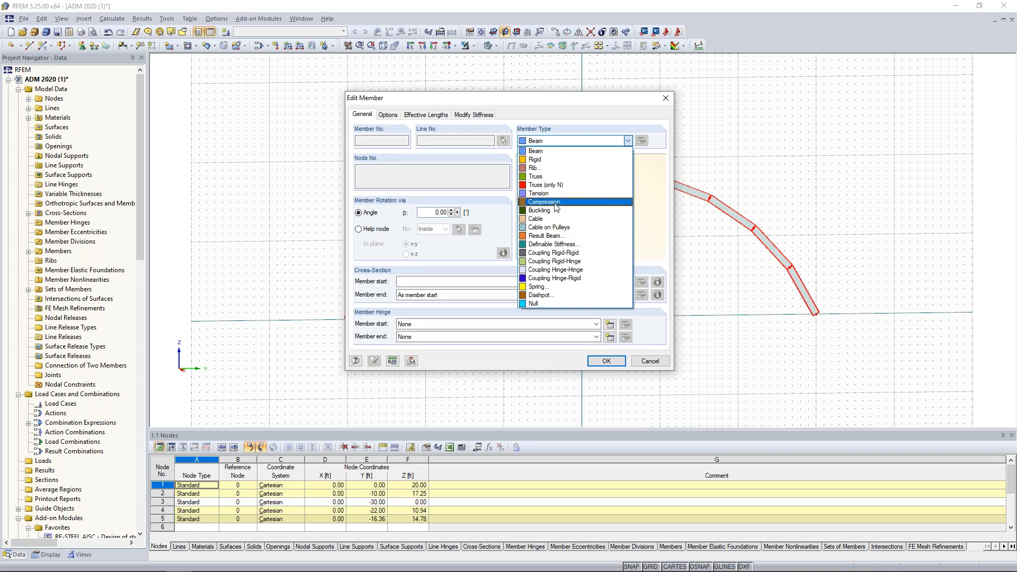
pyautogui.click(553, 178)
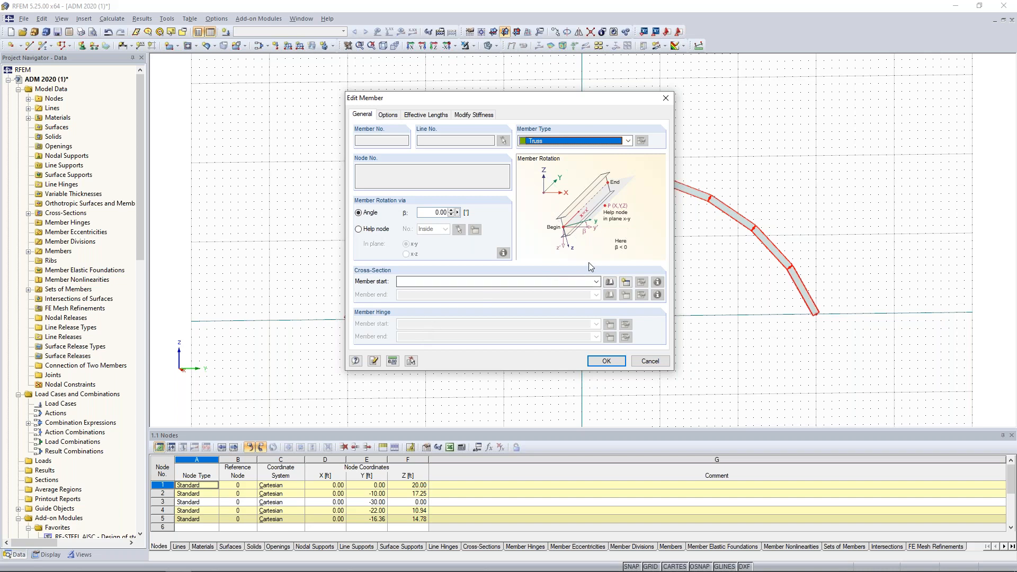
# Step: Assign the ADM 2020 hollow section RT 6 x 6 x .375 in Aluminum 6061-T6-B209 (Sheet and Plate), Note 1 to the truss template member
pyautogui.click(609, 282)
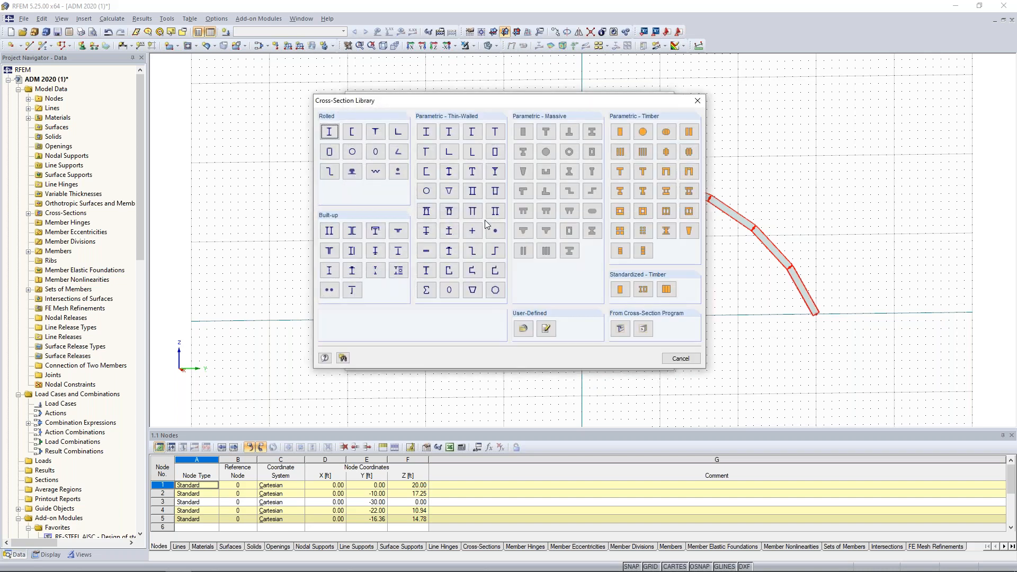
pyautogui.click(330, 153)
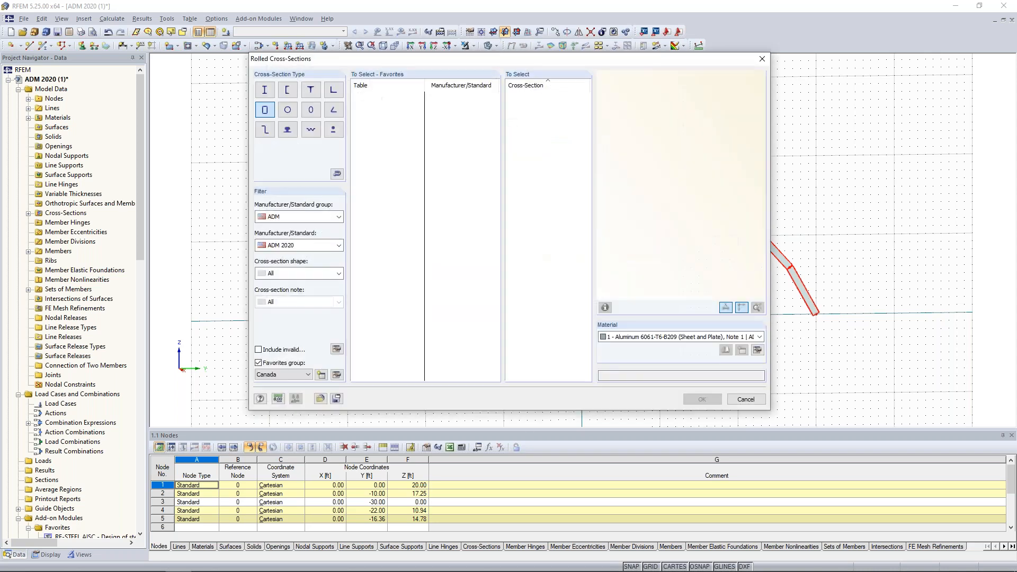
pyautogui.click(259, 364)
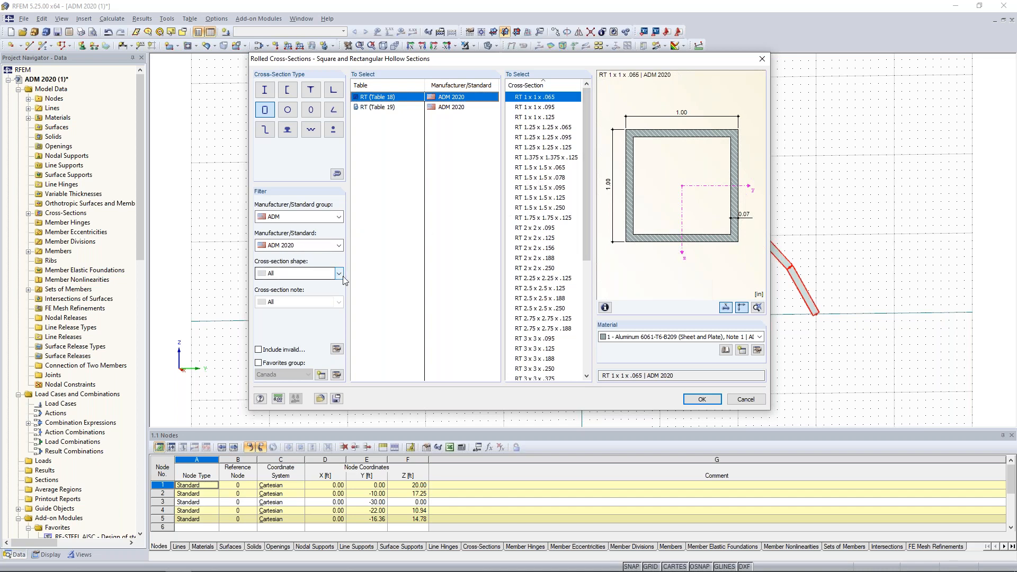
pyautogui.moveTo(589, 195); pyautogui.dragTo(583, 314)
pyautogui.click(542, 318)
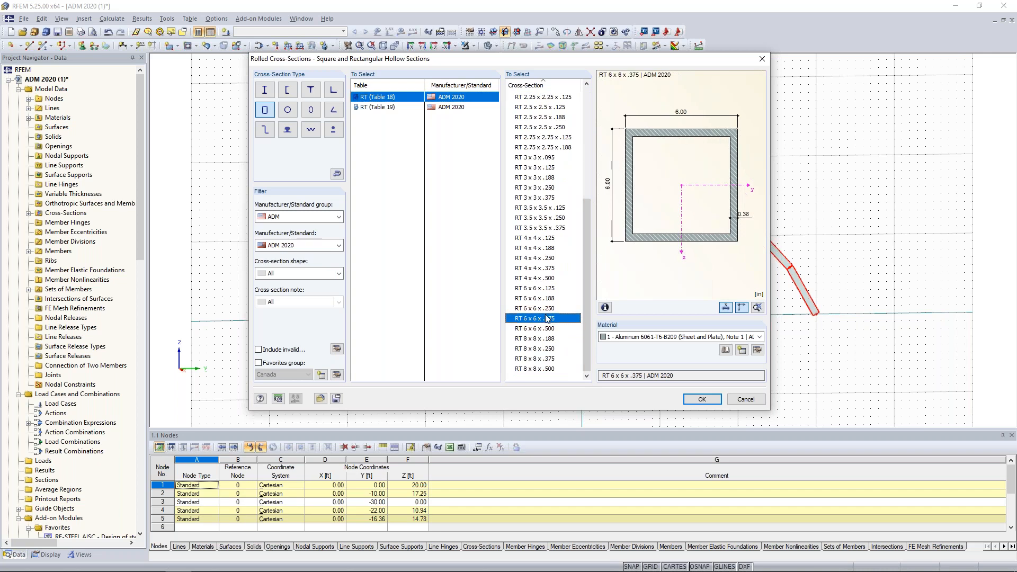
pyautogui.click(625, 342)
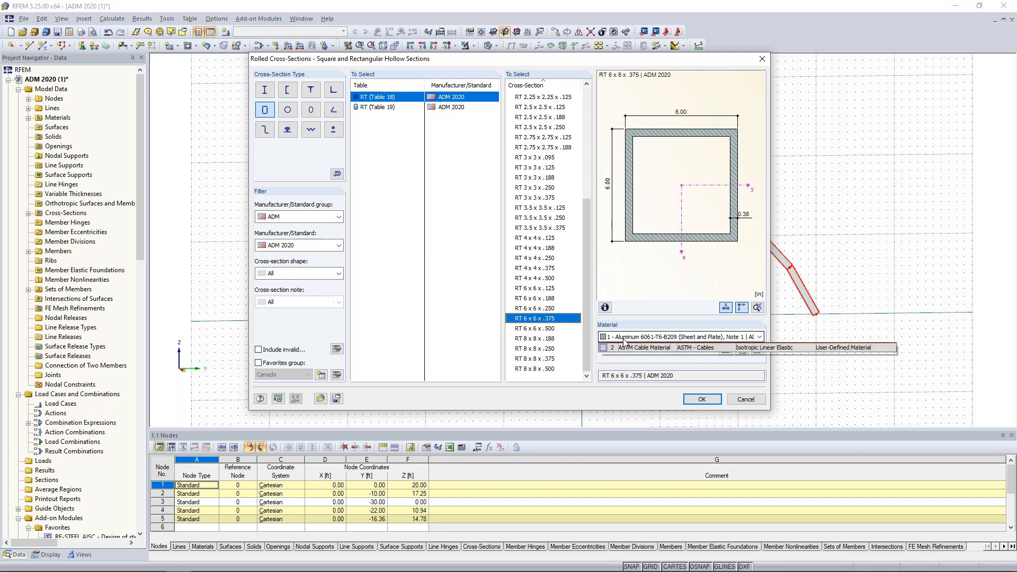
pyautogui.click(623, 344)
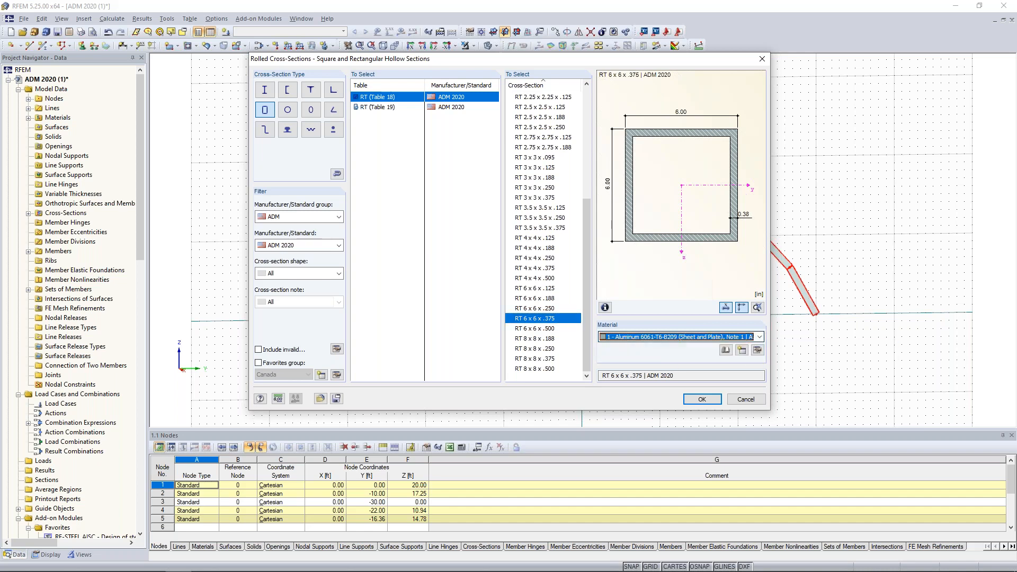
pyautogui.press('Return')
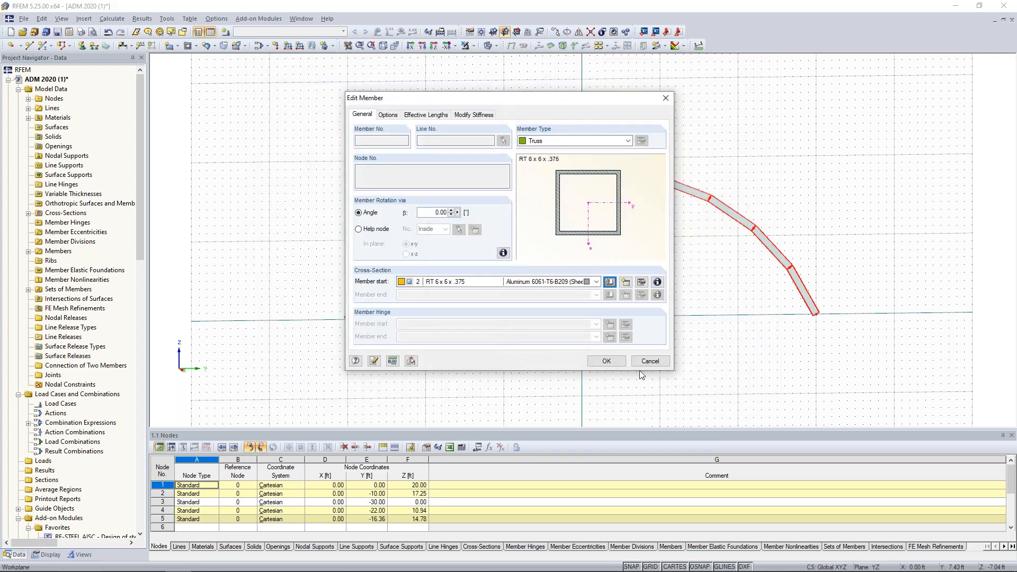
pyautogui.click(607, 361)
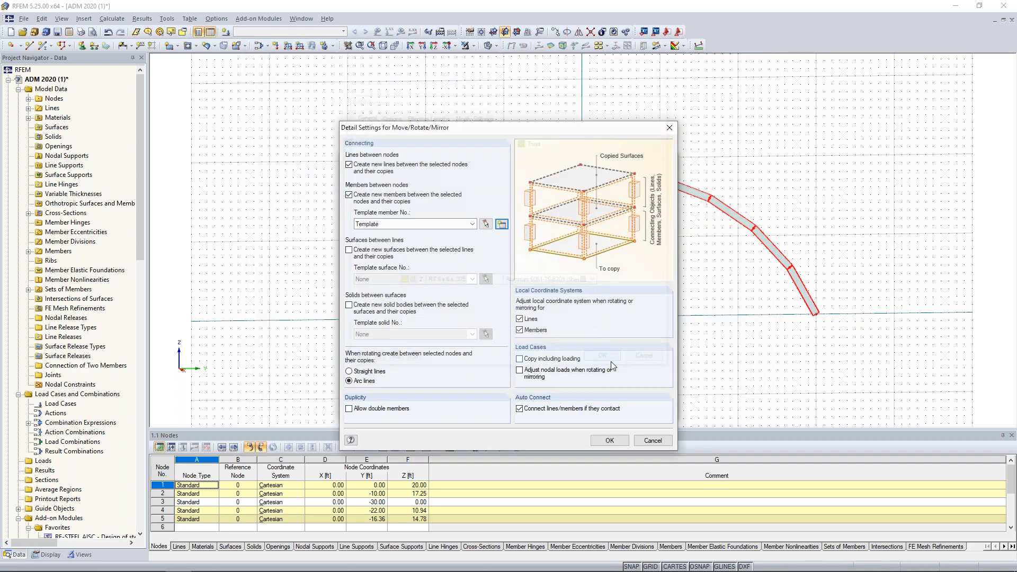
# Step: Apply the copy to generate the additional arches with connecting truss members, and turn off the work plane grid
pyautogui.click(604, 439)
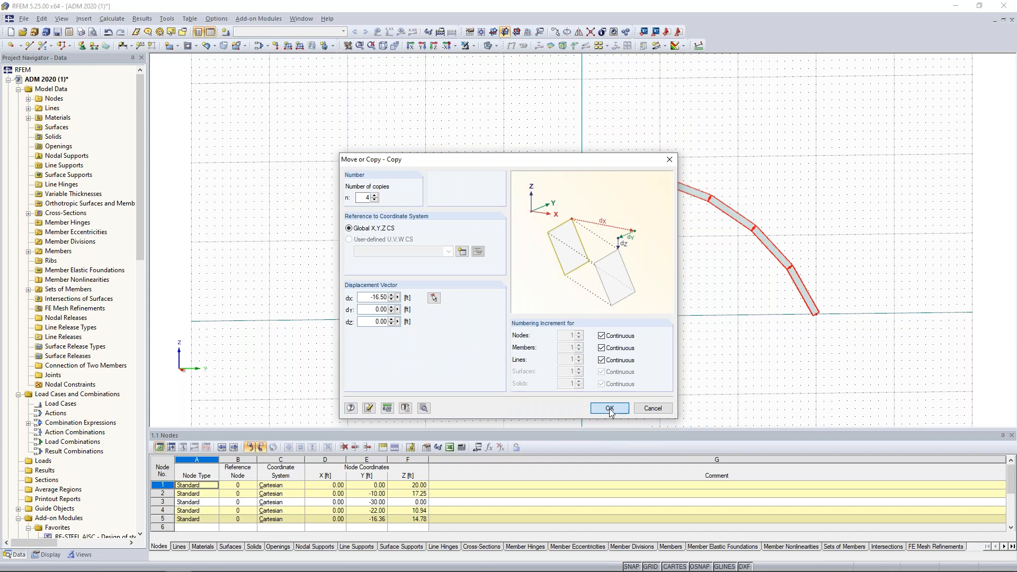
pyautogui.click(610, 408)
pyautogui.keyDown('ctrl'); pyautogui.moveTo(578, 323); pyautogui.dragTo(687, 365, button='middle'); pyautogui.keyUp('ctrl')
pyautogui.click(651, 567)
pyautogui.scroll(-3, 630, 371)
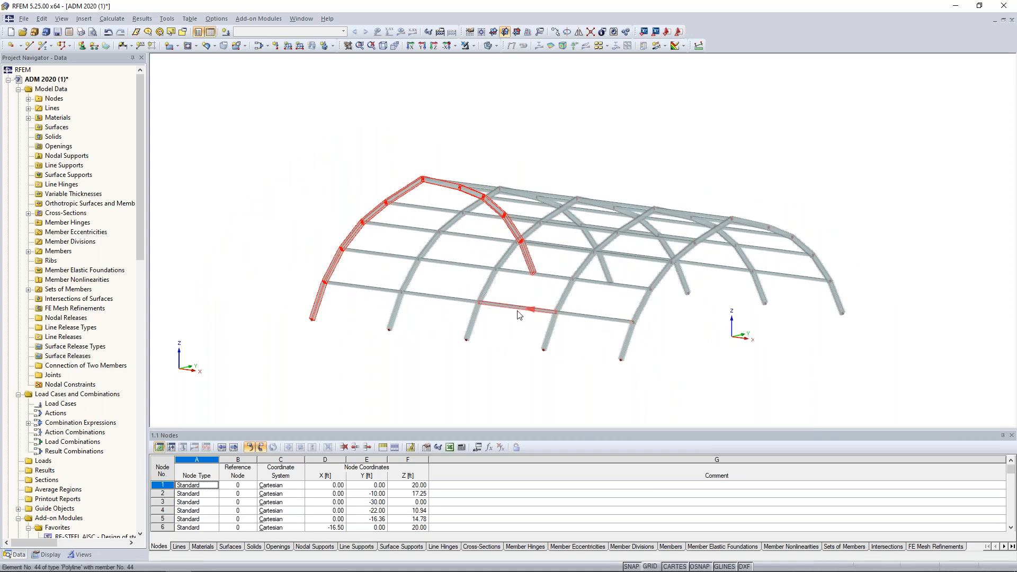
pyautogui.click(394, 369)
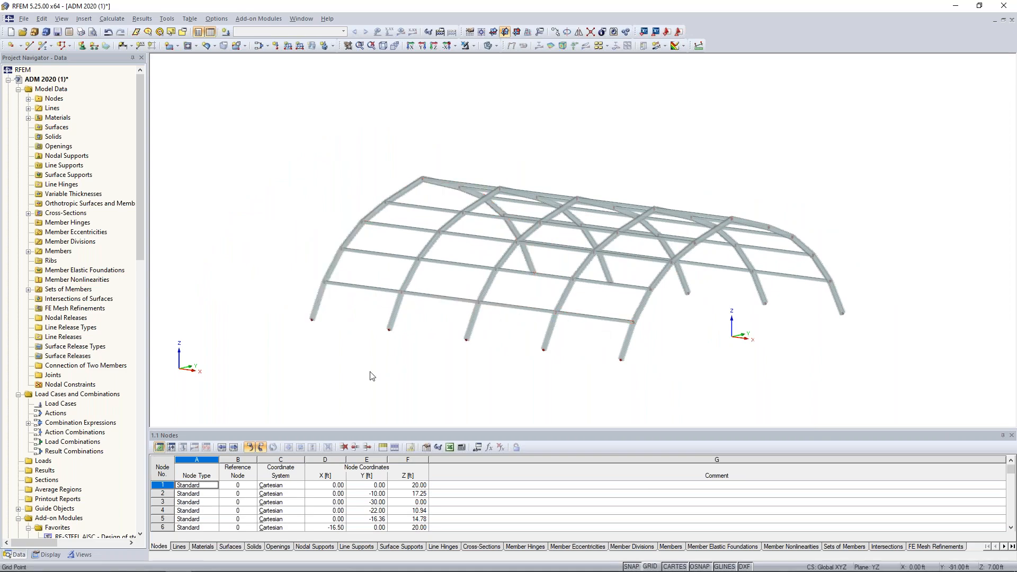
# Step: Color the model graphics according to member type
pyautogui.click(48, 555)
pyautogui.scroll(-1, 58, 366)
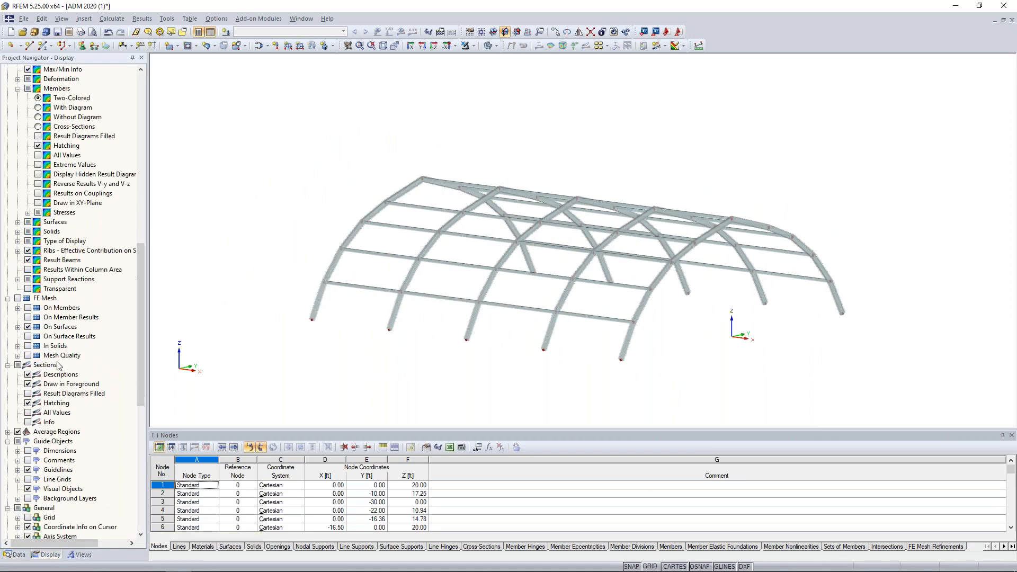
pyautogui.scroll(-12, 59, 365)
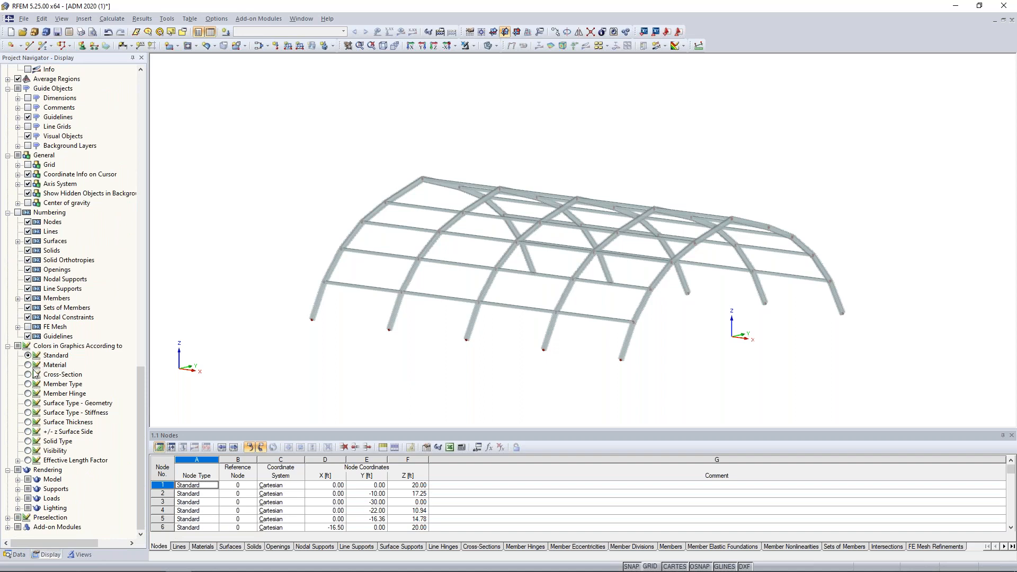
pyautogui.click(28, 384)
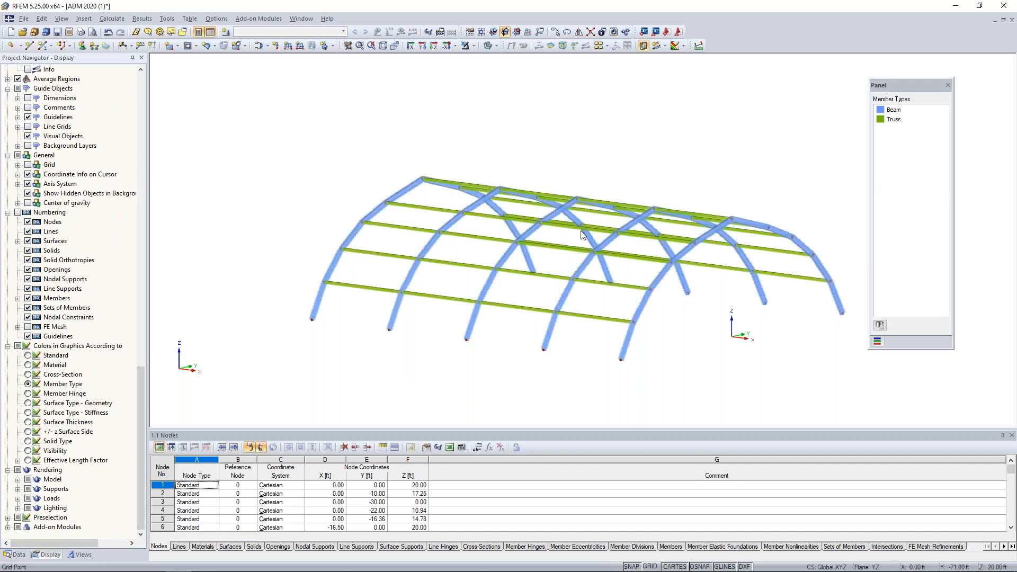
pyautogui.keyDown('ctrl'); pyautogui.moveTo(758, 140); pyautogui.dragTo(684, 173, button='middle'); pyautogui.keyUp('ctrl')
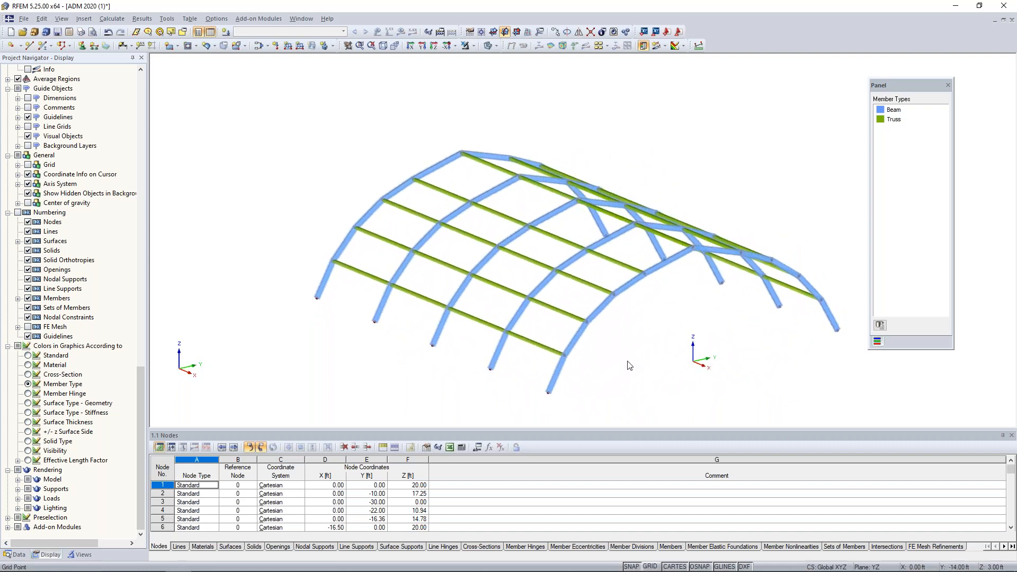
pyautogui.keyDown('ctrl'); pyautogui.moveTo(629, 366); pyautogui.dragTo(593, 302, button='middle'); pyautogui.keyUp('ctrl')
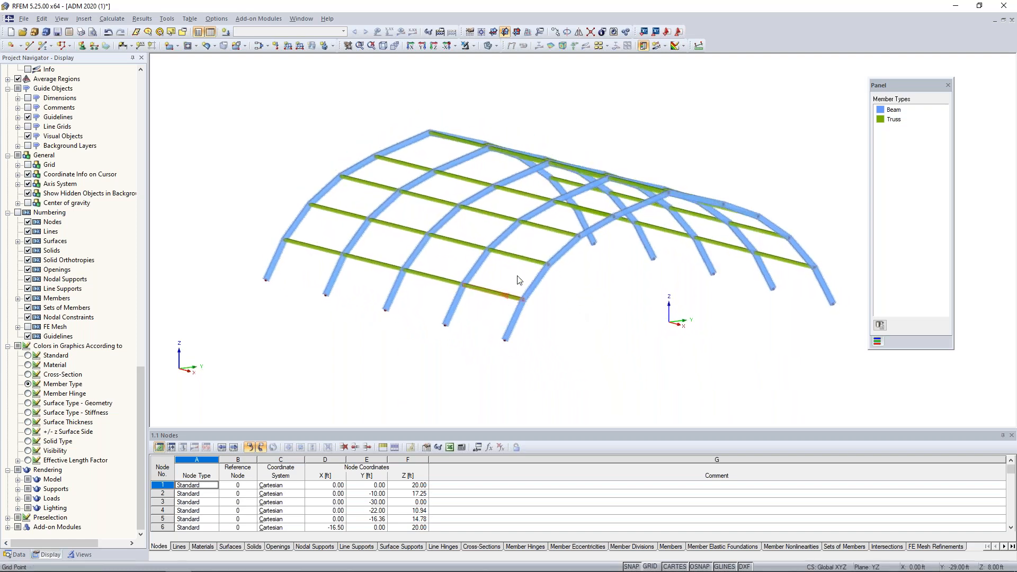
# Step: Switch the model from solid rendering to line display and turn on the cross-section outlines of the members
pyautogui.click(487, 45)
pyautogui.scroll(15, 45, 395)
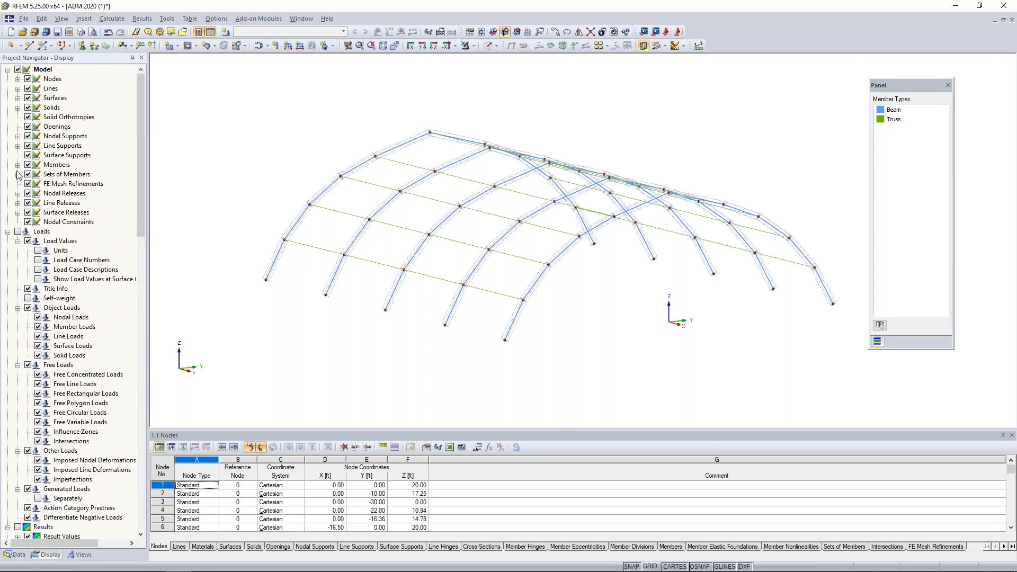
pyautogui.click(18, 166)
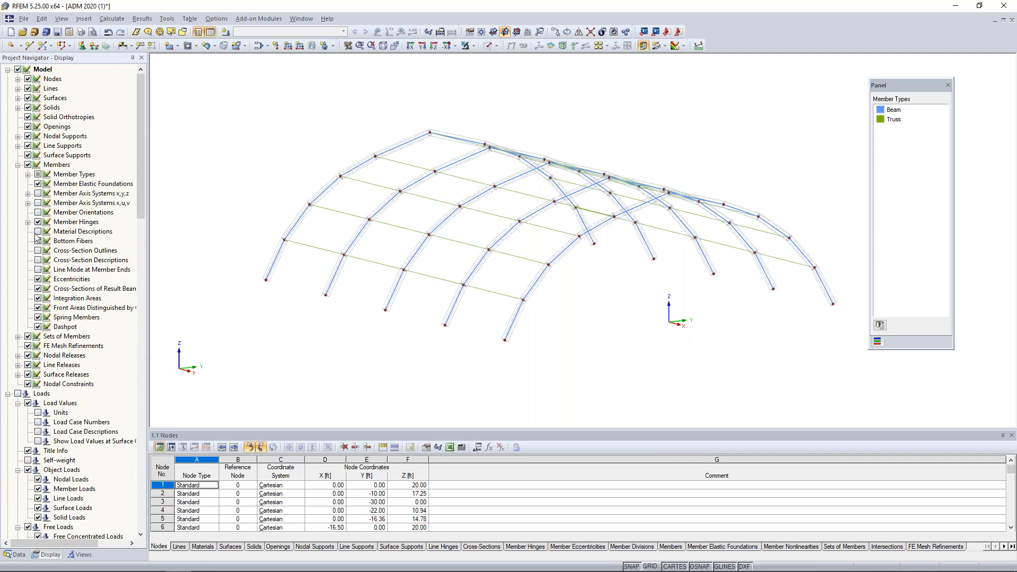
pyautogui.click(38, 251)
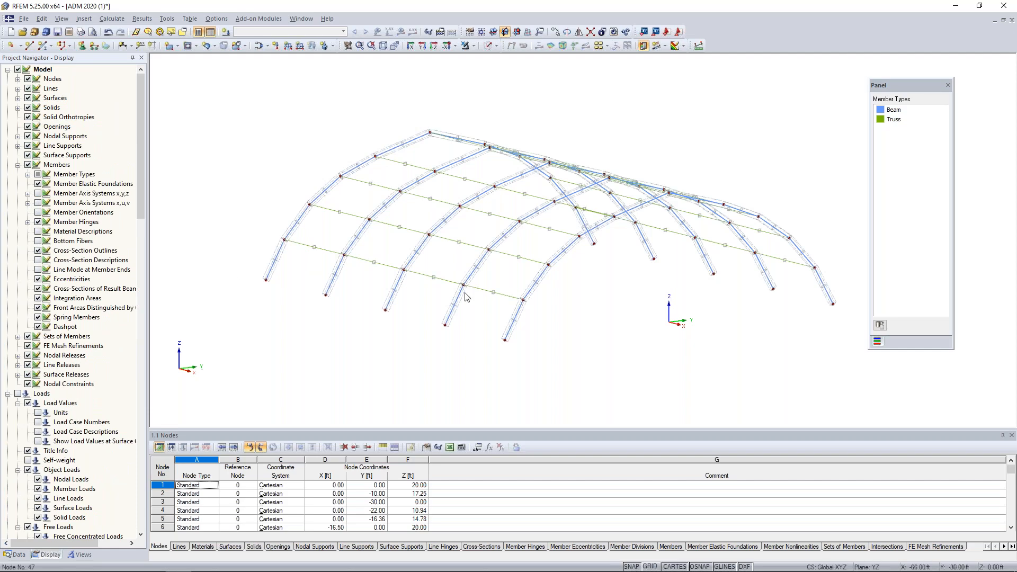
# Step: Examine how the cross-section outlines of the truss members are oriented relative to the arch beams
pyautogui.scroll(5, 496, 302)
pyautogui.scroll(2, 496, 302)
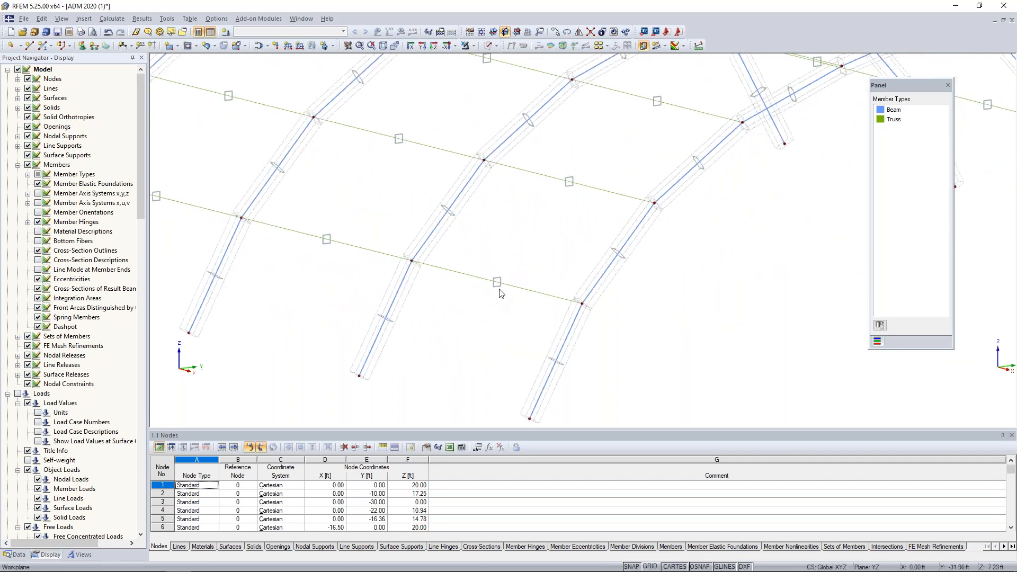
pyautogui.moveTo(625, 147); pyautogui.dragTo(496, 245, button='middle')
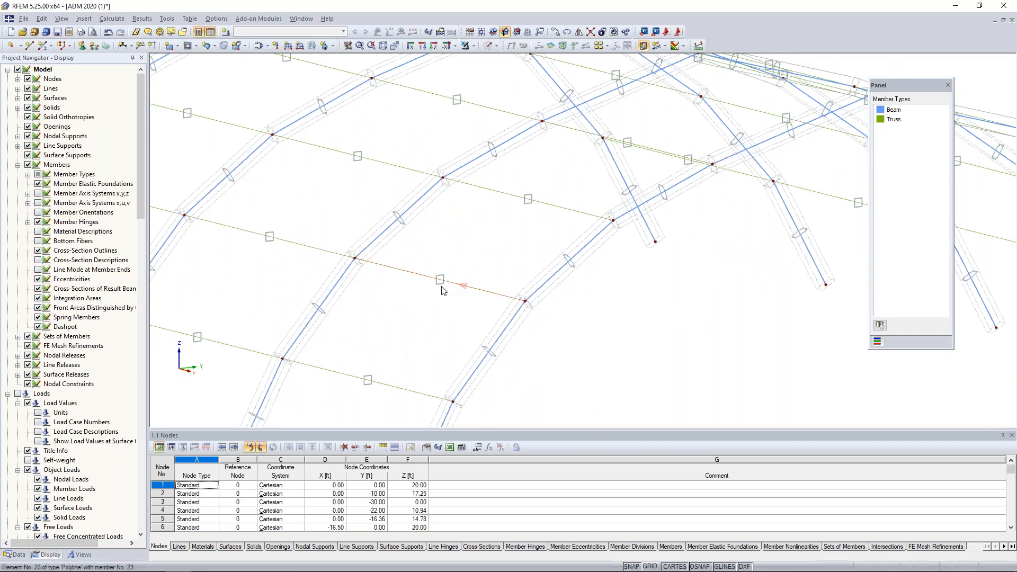
pyautogui.scroll(-1, 416, 290)
pyautogui.scroll(-3, 411, 301)
pyautogui.keyDown('ctrl'); pyautogui.moveTo(411, 303); pyautogui.dragTo(345, 305, button='middle'); pyautogui.keyUp('ctrl')
pyautogui.scroll(3, 333, 310)
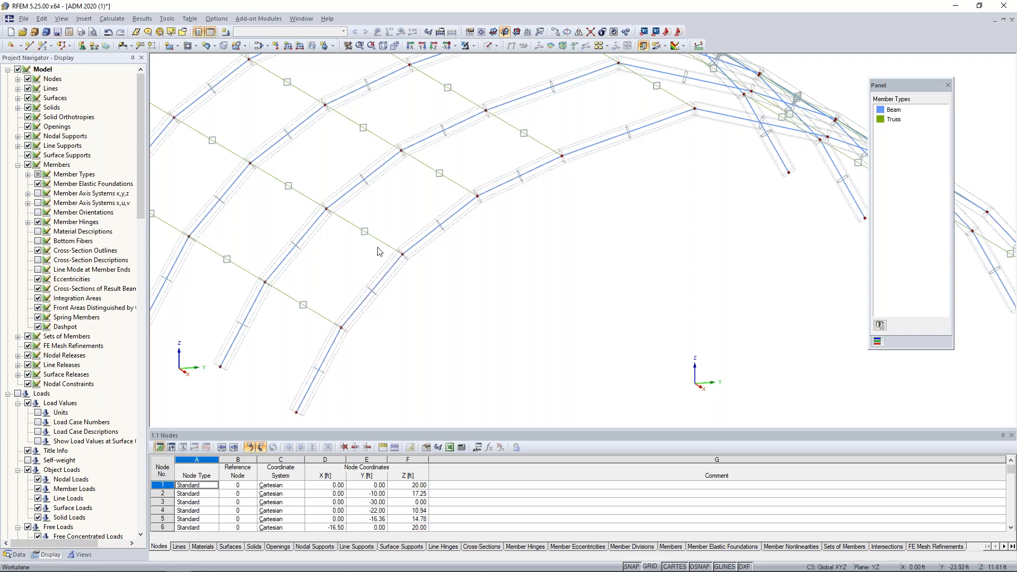
pyautogui.scroll(-3, 379, 251)
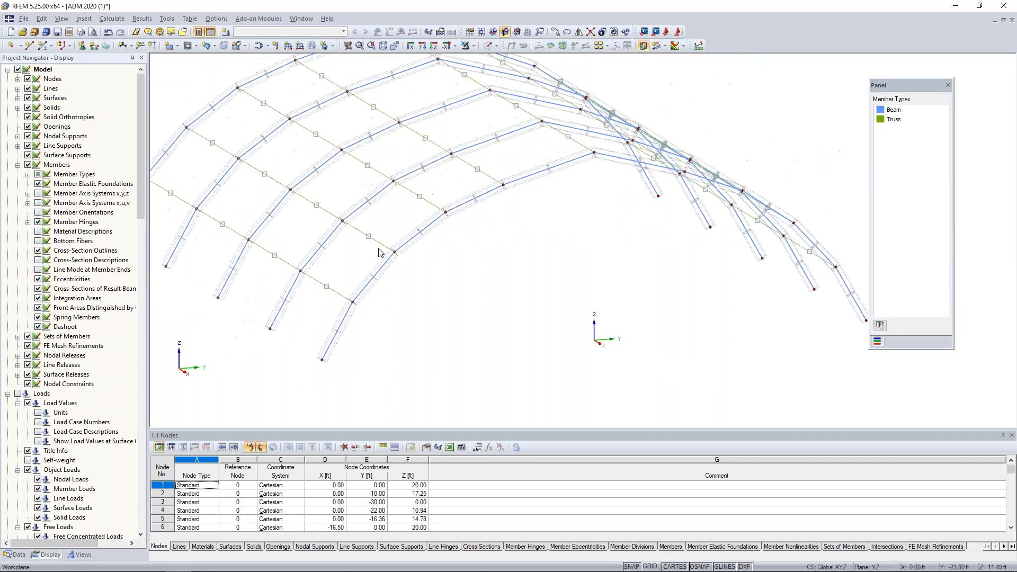
# Step: Isolate the Truss members using the generated visibility by member type
pyautogui.click(79, 554)
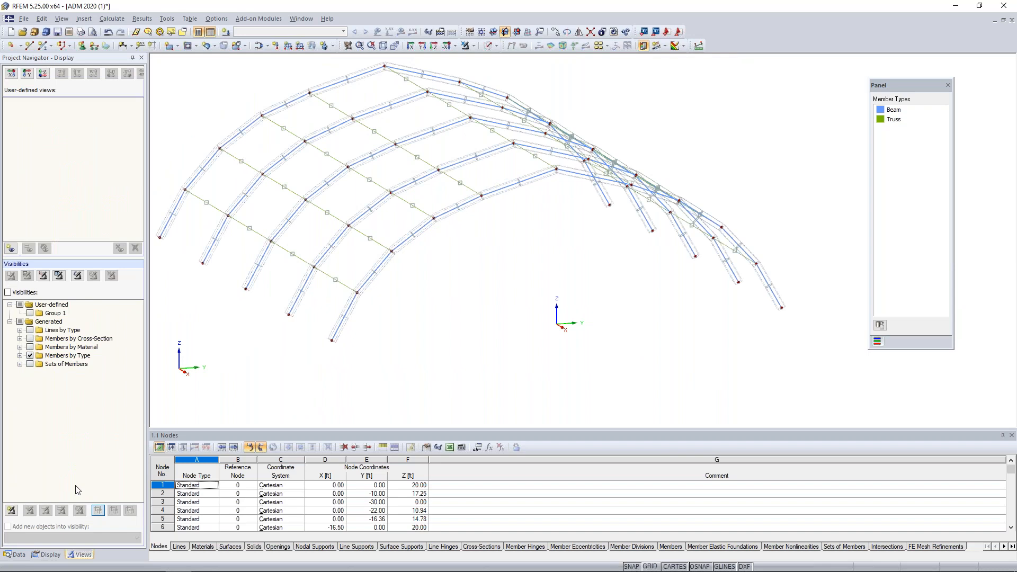
pyautogui.click(20, 356)
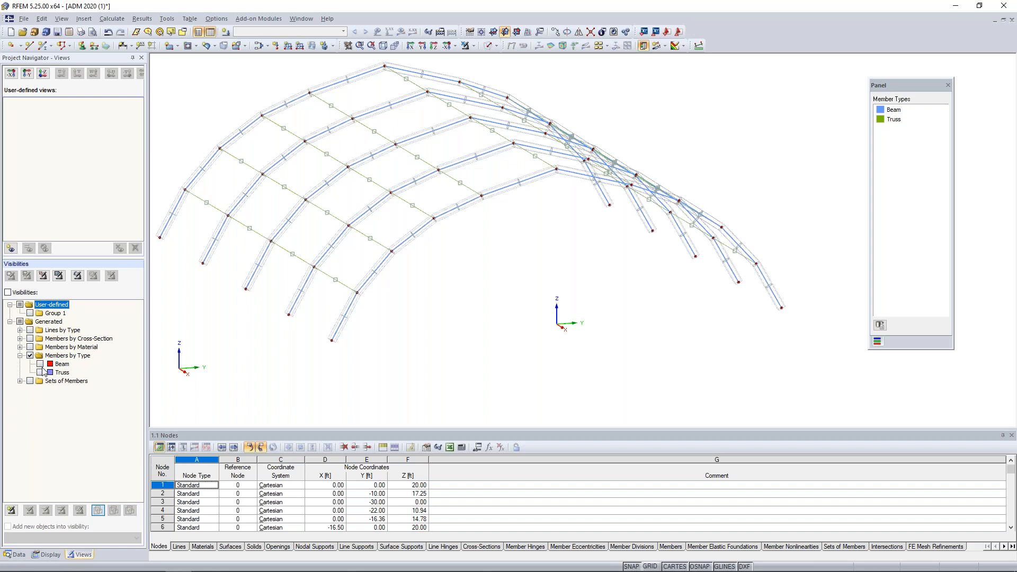
pyautogui.click(40, 373)
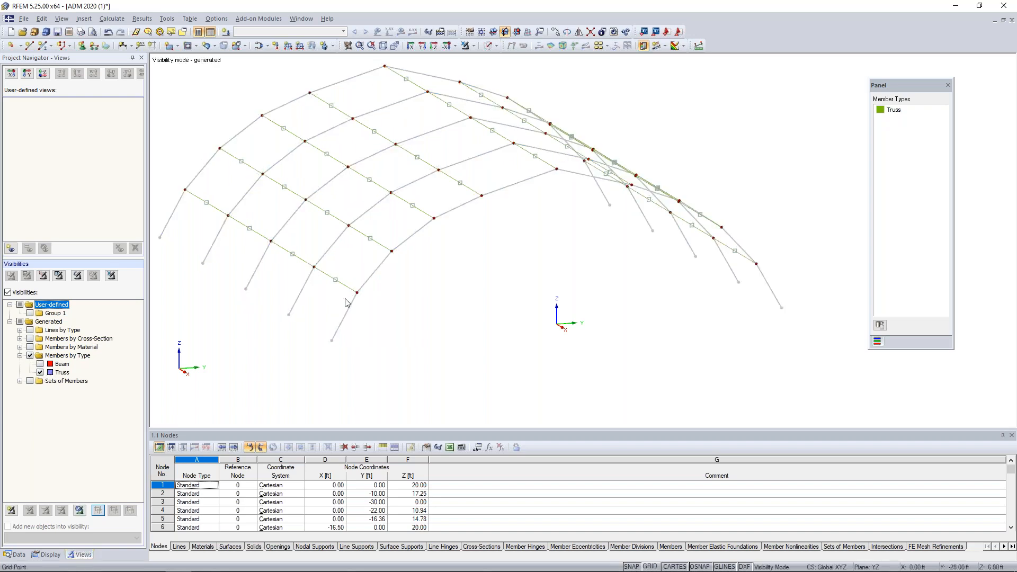
pyautogui.scroll(-1, 272, 295)
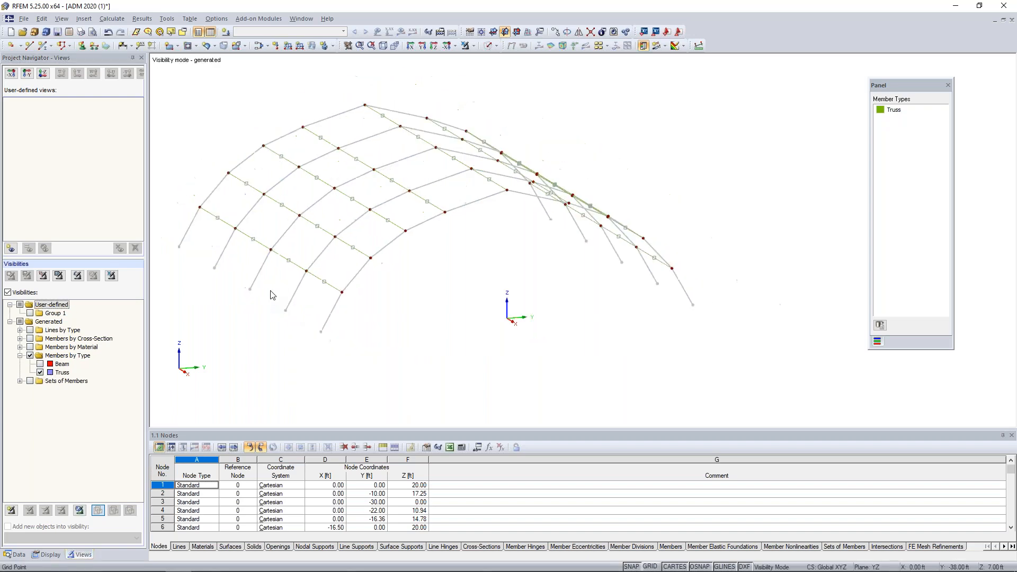
pyautogui.moveTo(333, 314); pyautogui.dragTo(405, 313, button='middle')
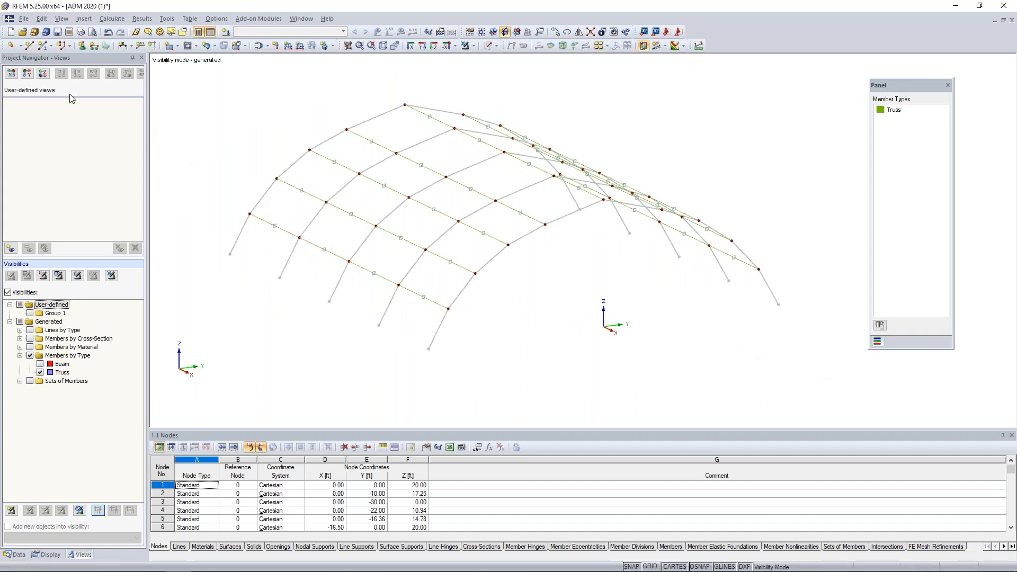
# Step: Create a standard node below the arches at X 0, Y 0 and Z -11.77 ft
pyautogui.click(9, 46)
pyautogui.moveTo(149, 87); pyautogui.dragTo(208, 97)
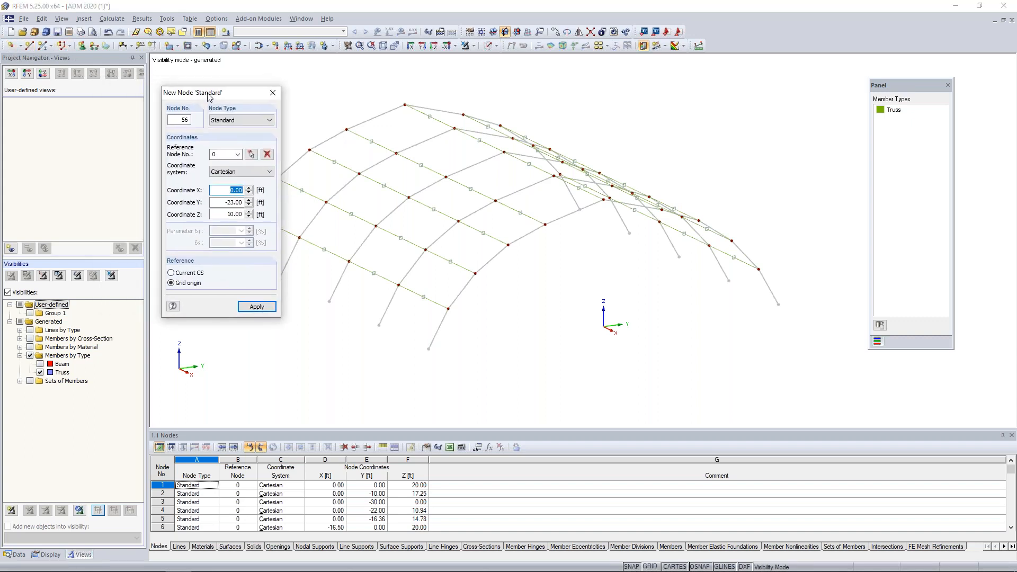
pyautogui.write('0')
pyautogui.press('Tab')
pyautogui.write('0')
pyautogui.press('Tab')
pyautogui.write('-')
pyautogui.press('Return')
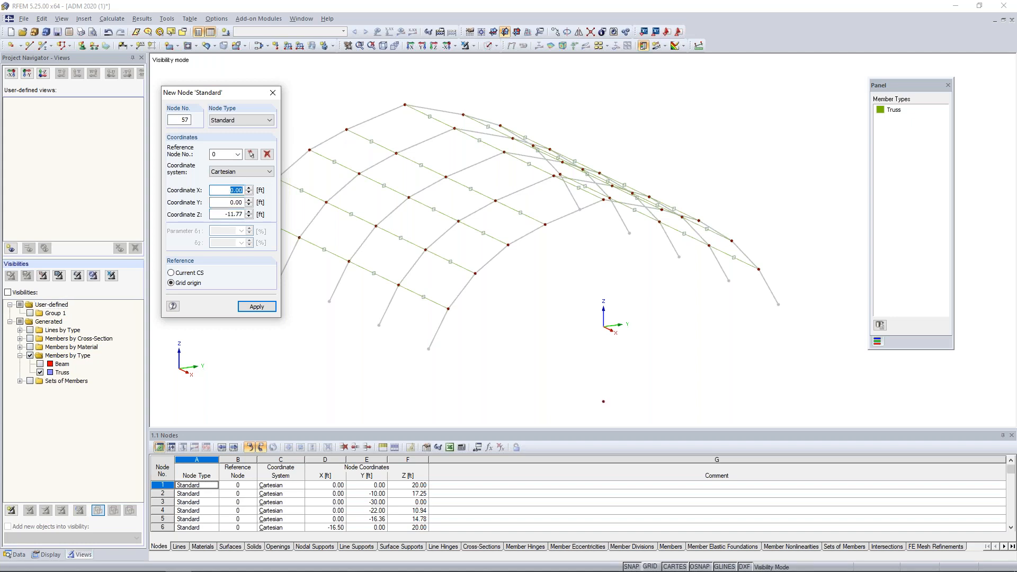
pyautogui.keyDown('ctrl'); pyautogui.moveTo(454, 170); pyautogui.dragTo(533, 295, button='middle'); pyautogui.keyUp('ctrl')
pyautogui.press('Escape')
pyautogui.scroll(-2, 561, 334)
pyautogui.moveTo(560, 334); pyautogui.dragTo(522, 350, button='middle')
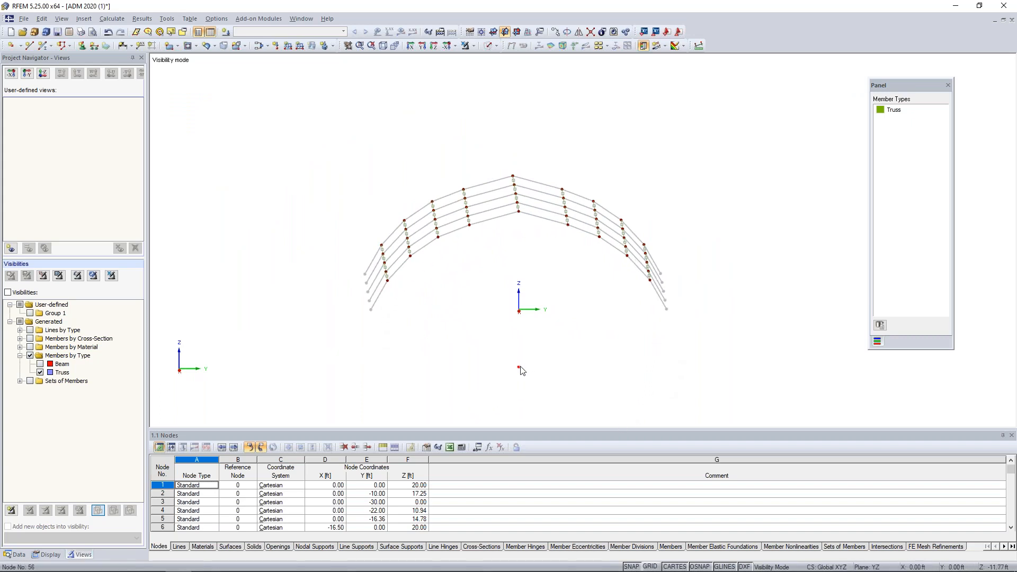
# Step: Select all truss members and set their rotation via help node 56, the node below the arches, in plane x-y
pyautogui.moveTo(520, 370)
pyautogui.keyDown('ctrl'); pyautogui.moveTo(602, 235); pyautogui.dragTo(525, 304, button='middle'); pyautogui.keyUp('ctrl')
pyautogui.moveTo(285, 115); pyautogui.dragTo(735, 351)
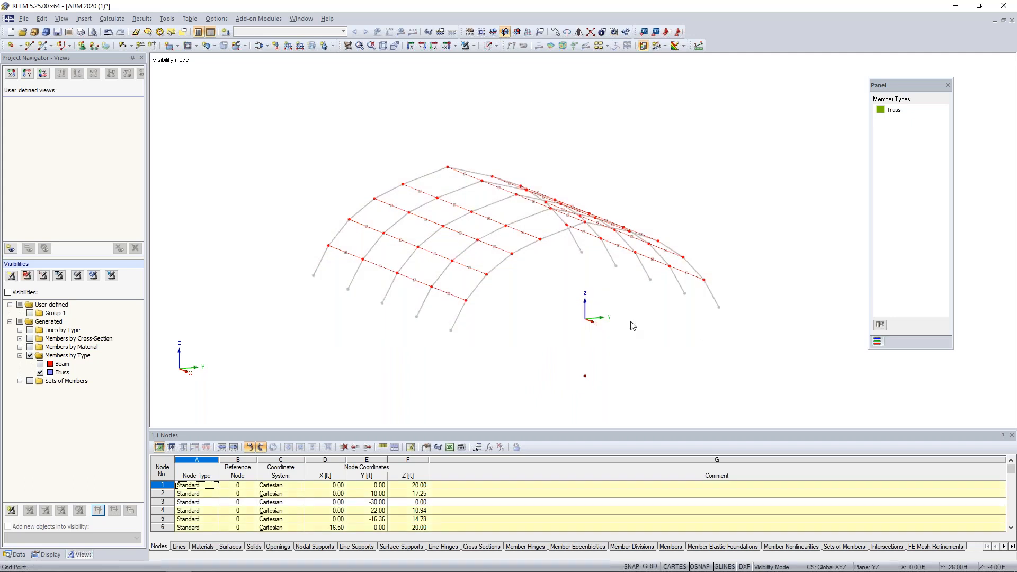
pyautogui.doubleClick(458, 302)
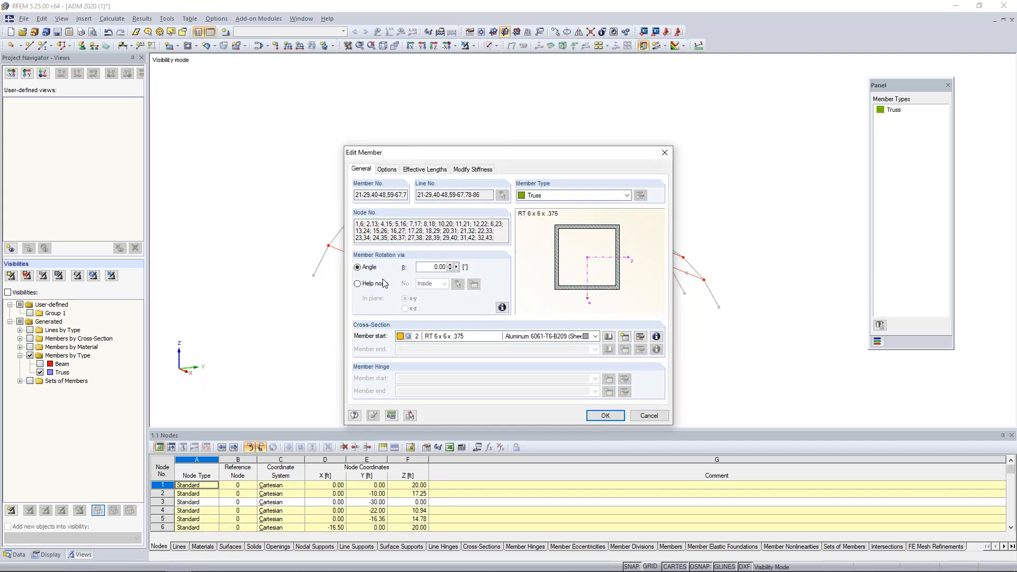
pyautogui.click(357, 284)
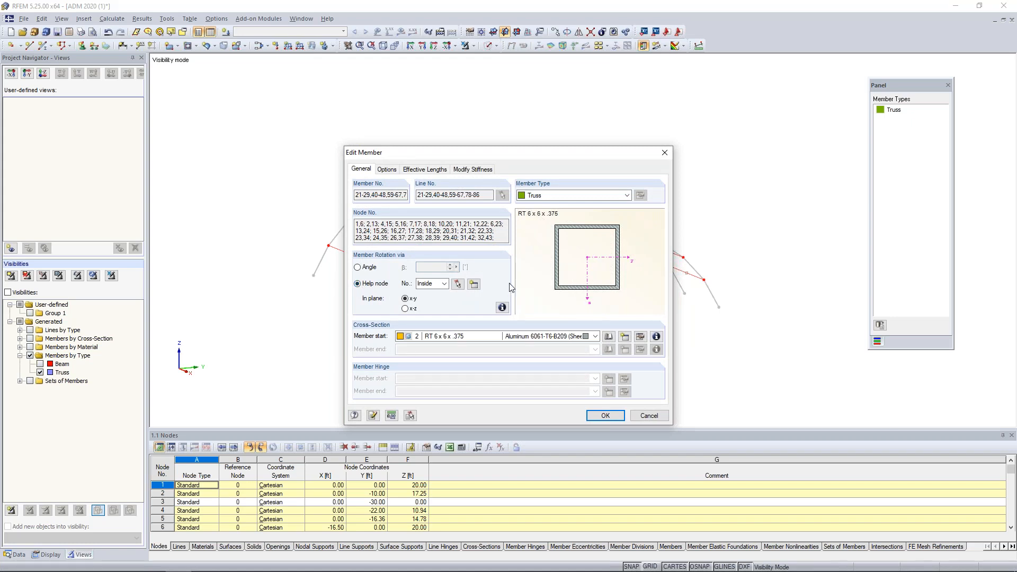
pyautogui.click(458, 285)
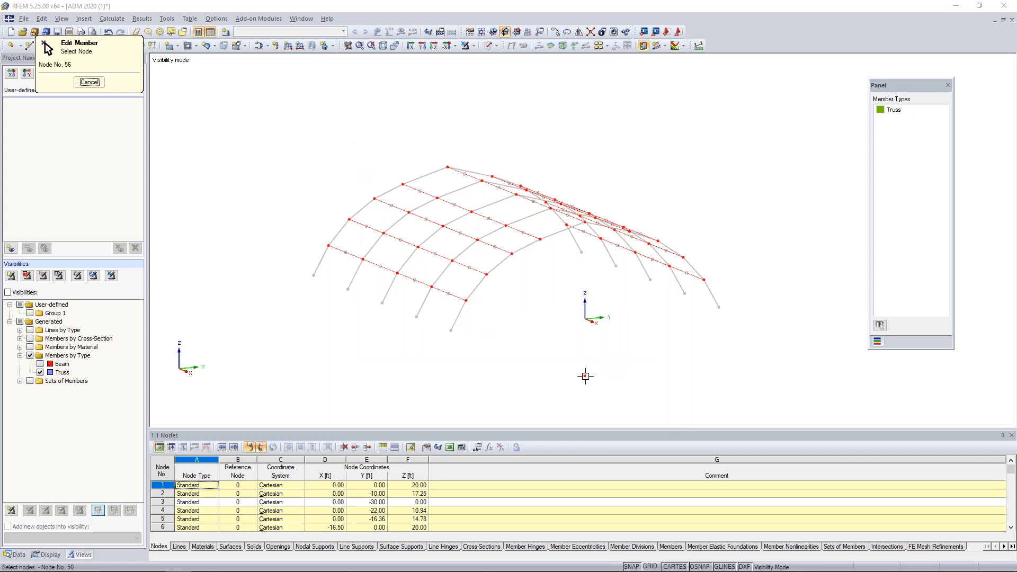
pyautogui.click(586, 376)
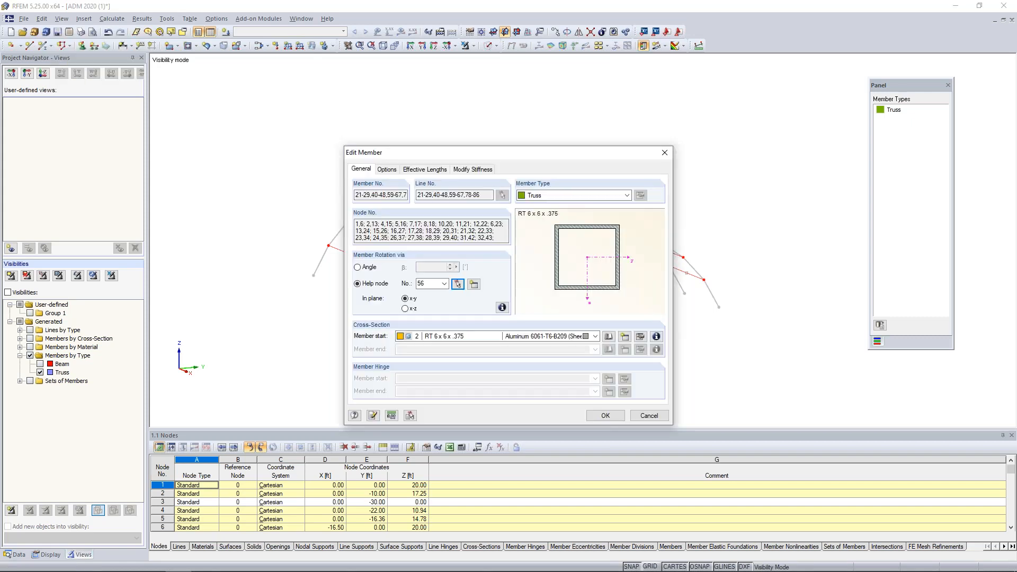
pyautogui.click(604, 415)
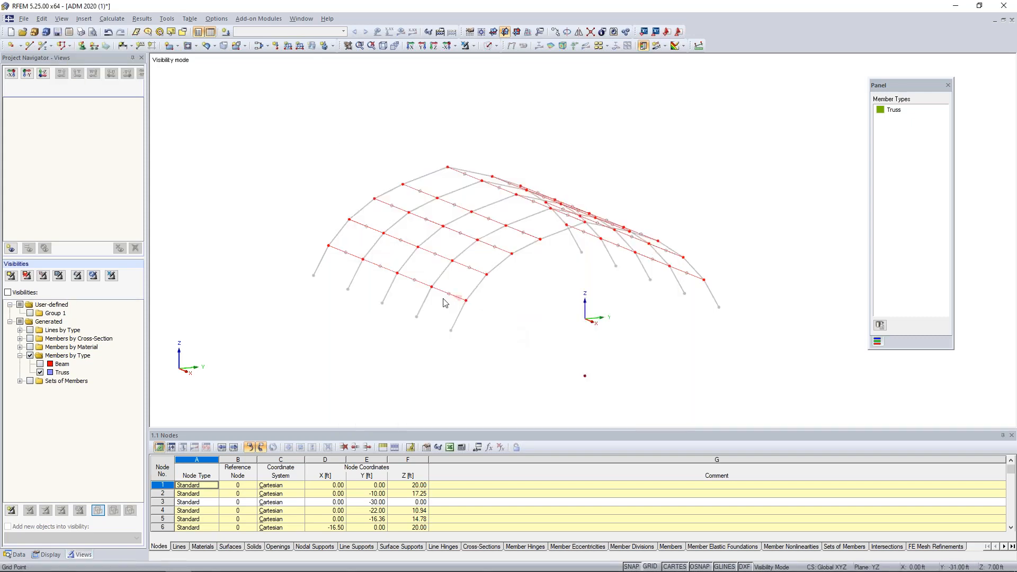
# Step: Check the rotated truss sections, turn off the cross-section outlines, and cancel visibility mode to display the whole model
pyautogui.scroll(5, 451, 299)
pyautogui.scroll(3, 451, 300)
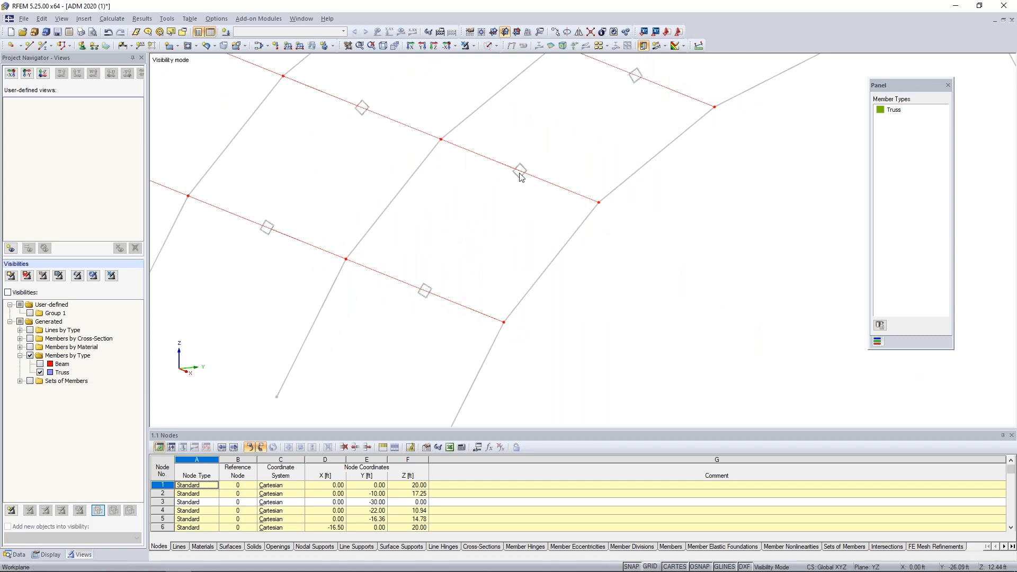
pyautogui.moveTo(641, 83); pyautogui.dragTo(473, 222, button='middle')
pyautogui.moveTo(643, 141); pyautogui.dragTo(614, 300, button='middle')
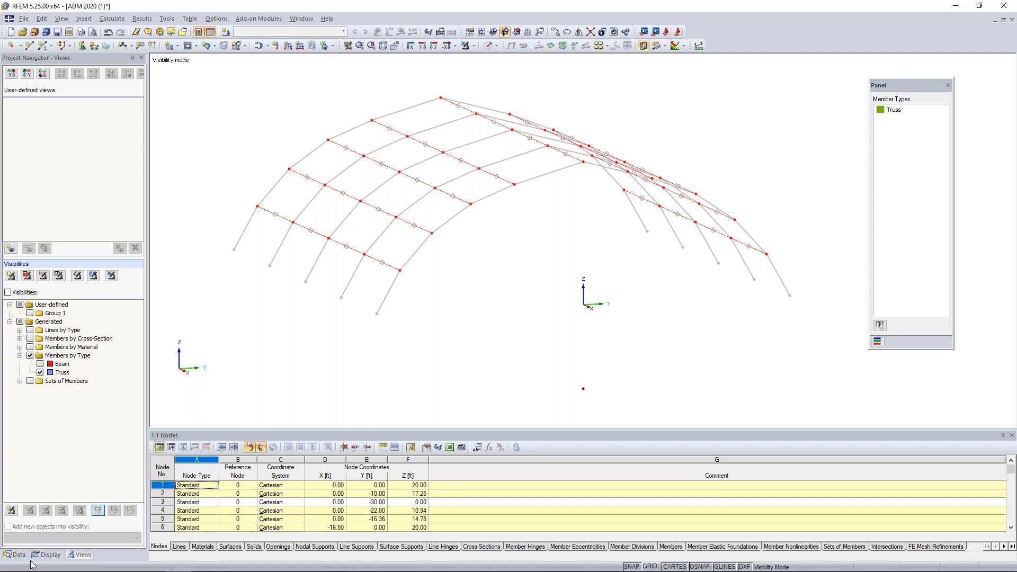
pyautogui.click(46, 554)
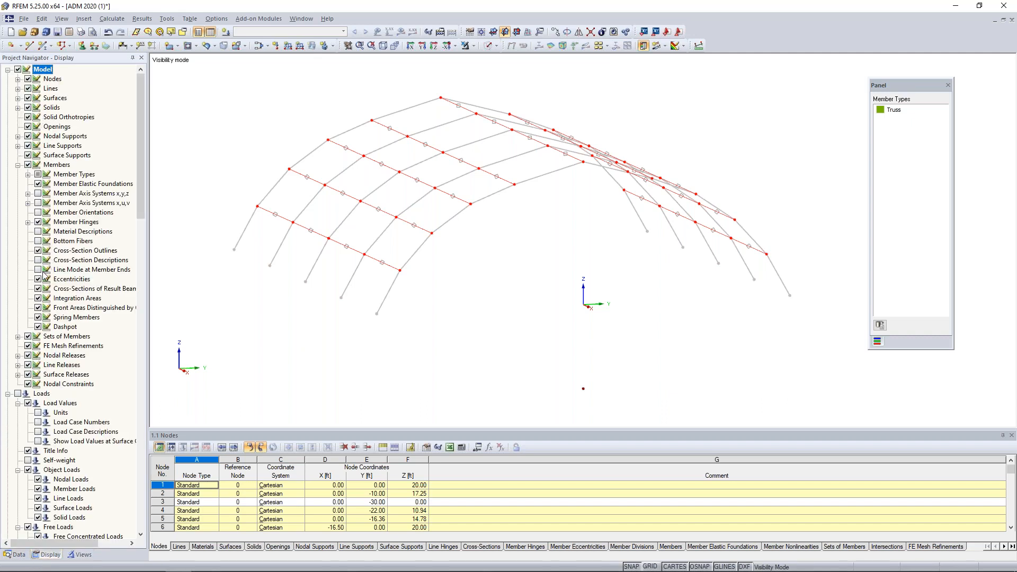
pyautogui.click(38, 250)
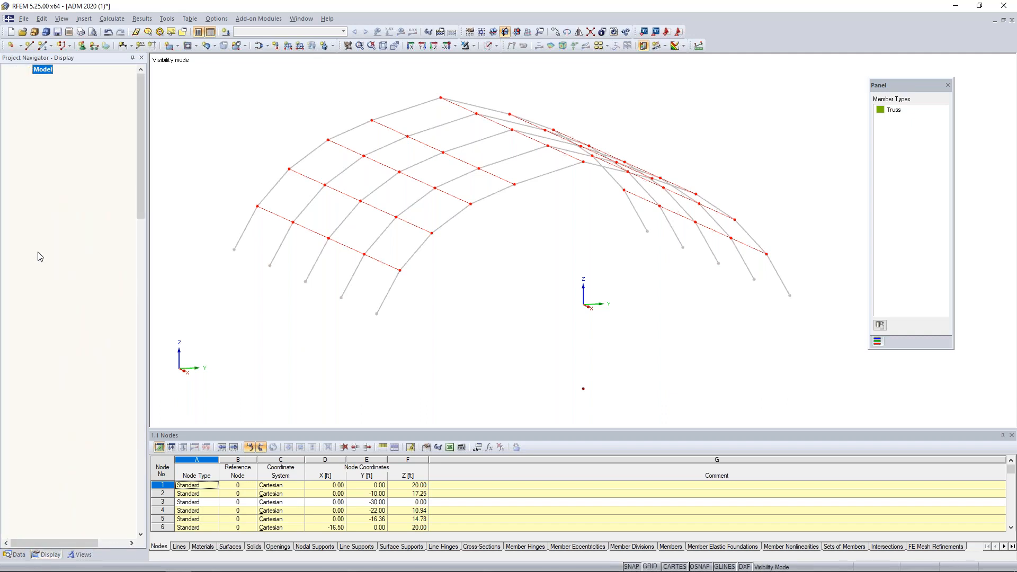
pyautogui.click(466, 46)
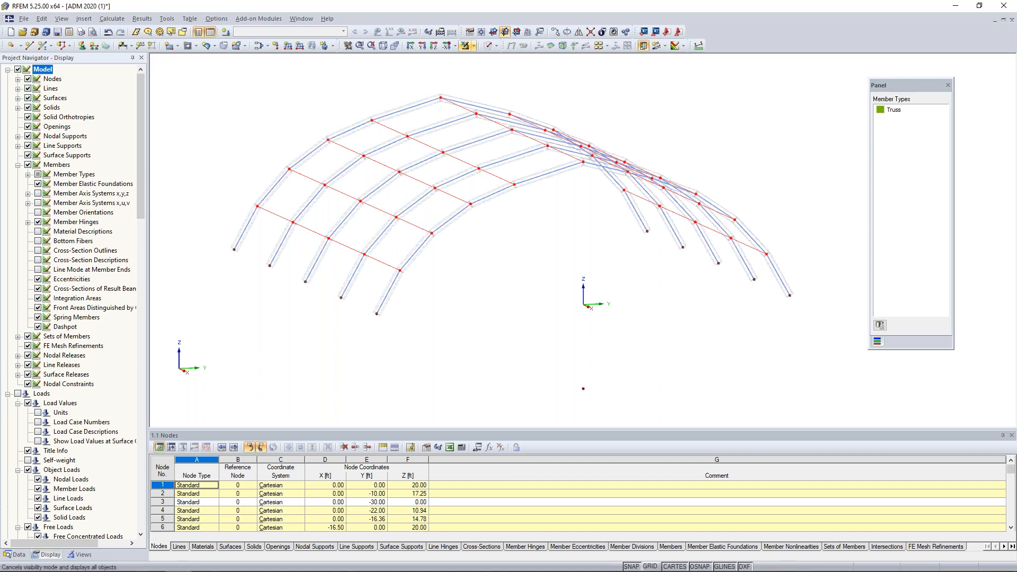
pyautogui.click(18, 165)
pyautogui.click(18, 555)
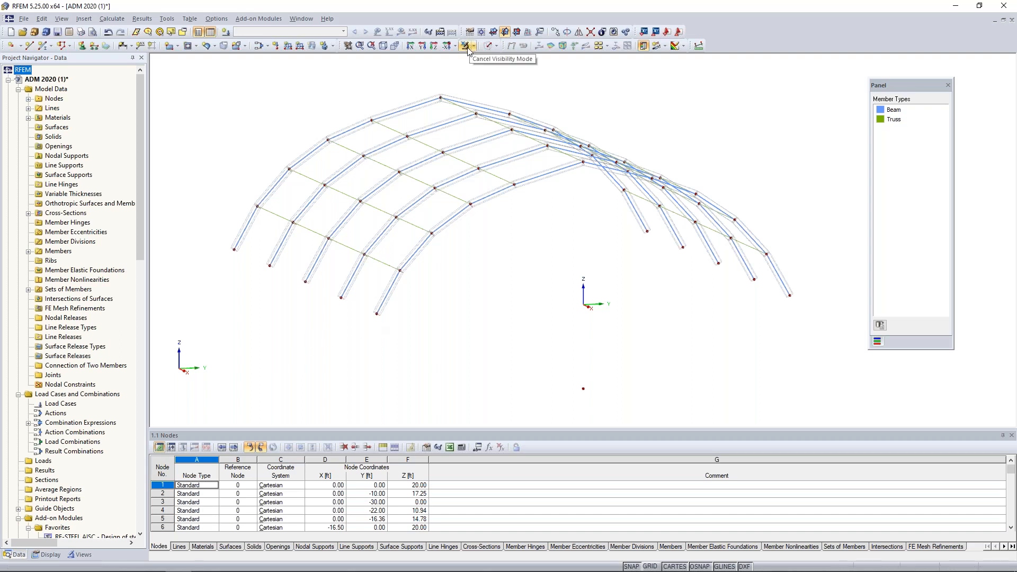
# Step: Start a new single member and set its member type to Tension
pyautogui.keyDown('ctrl'); pyautogui.moveTo(255, 314); pyautogui.dragTo(320, 347, button='middle'); pyautogui.keyUp('ctrl')
pyautogui.click(42, 50)
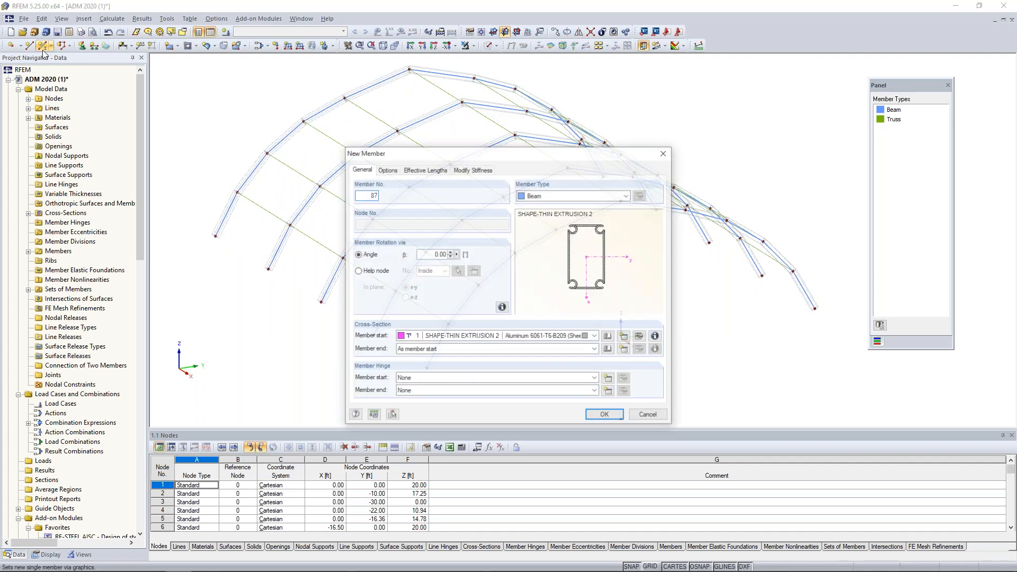
pyautogui.click(544, 196)
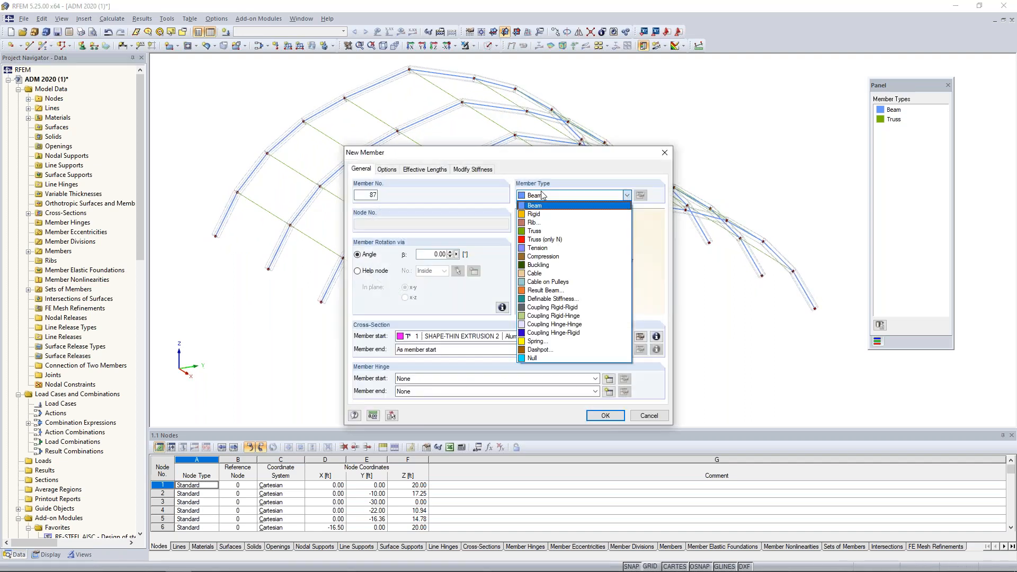
pyautogui.click(542, 249)
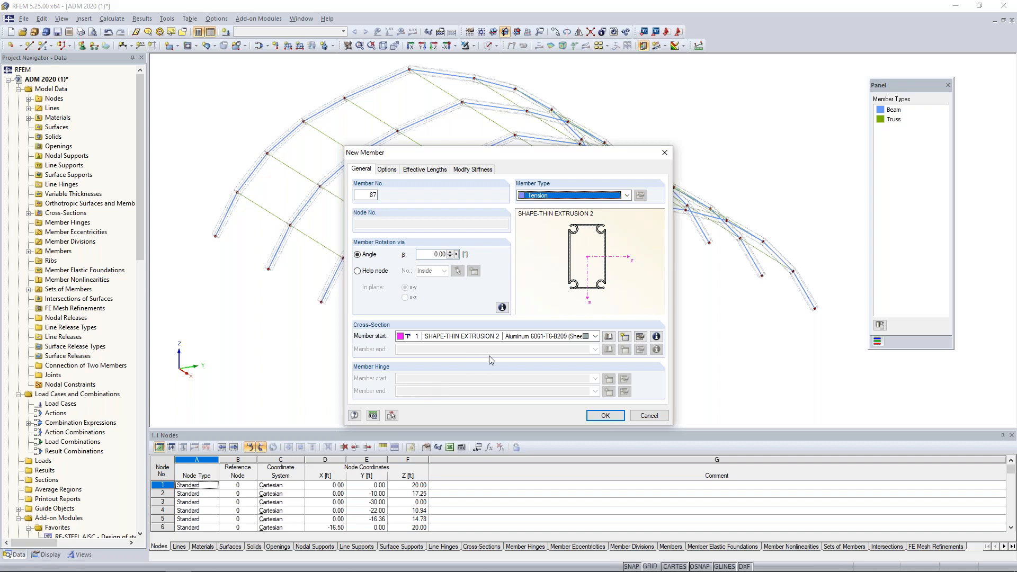
# Step: Create a round bar cross-section with a diameter of 0.5 in and ASTM Cable Material for the tension member
pyautogui.click(608, 338)
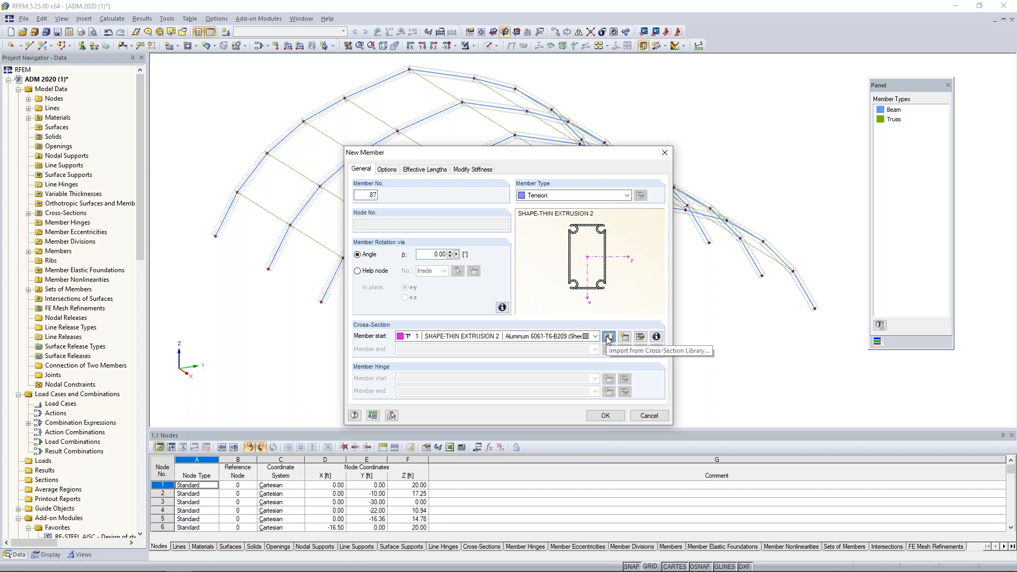
pyautogui.click(495, 286)
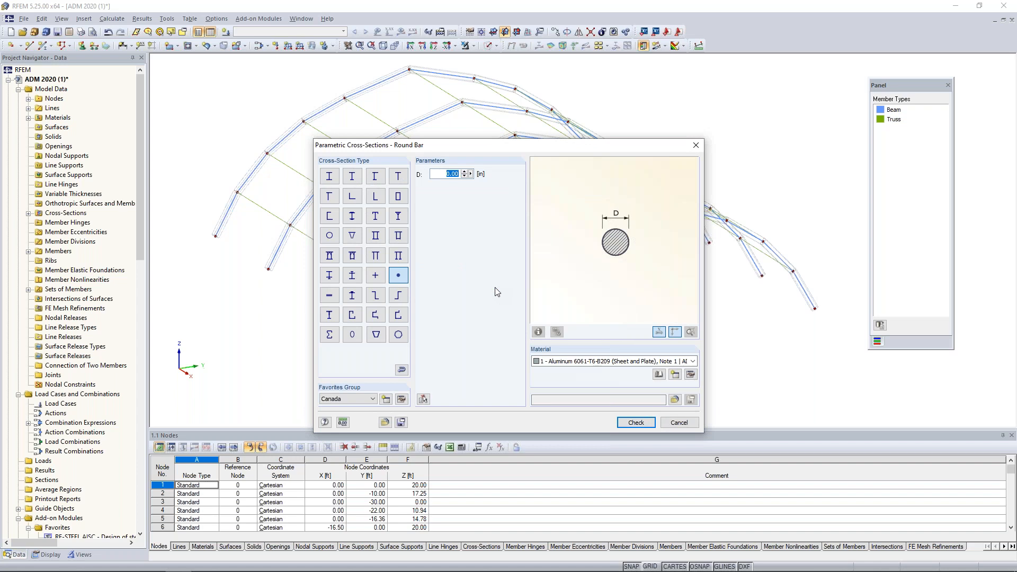
pyautogui.write('0')
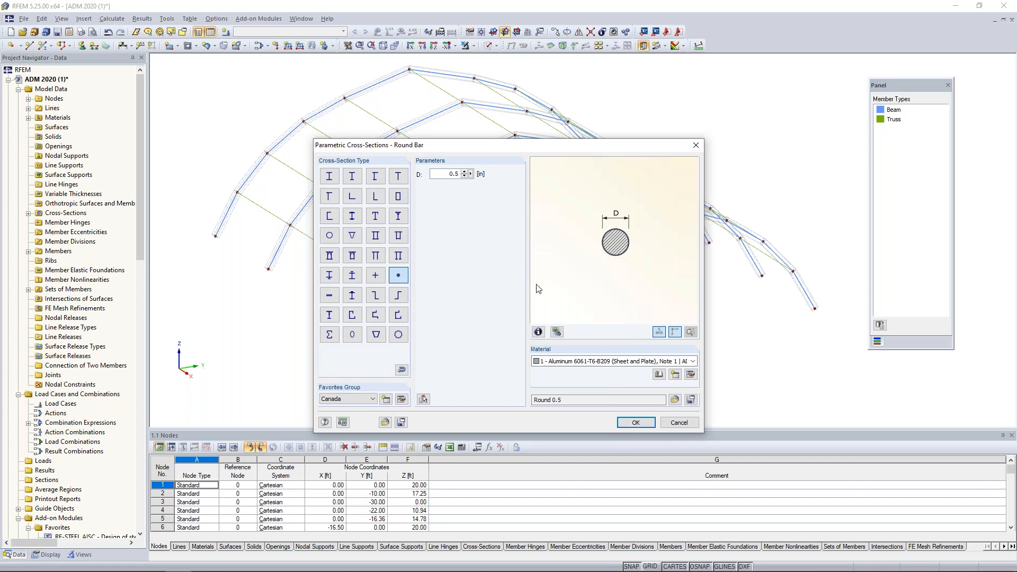
pyautogui.click(561, 364)
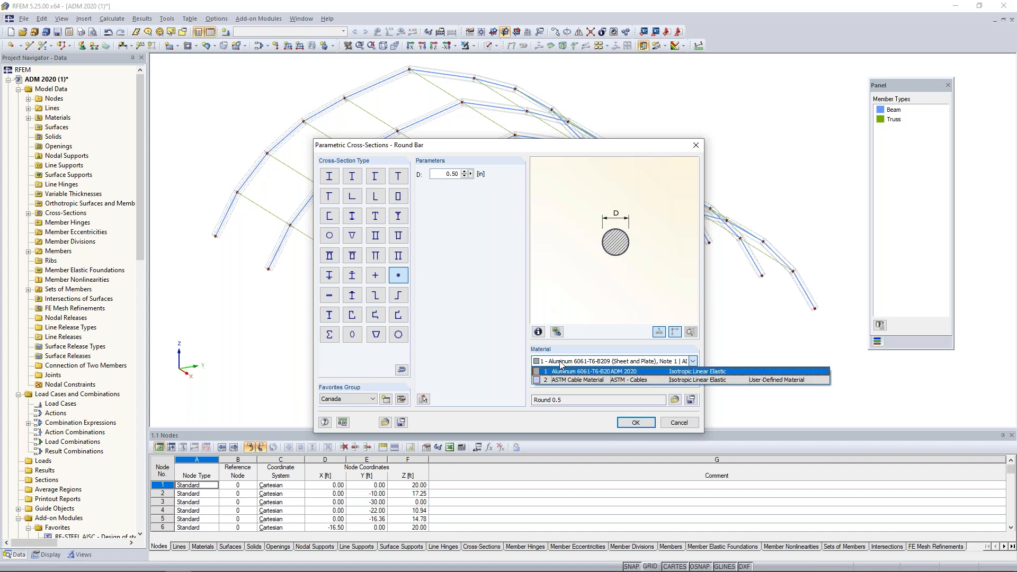
pyautogui.click(564, 377)
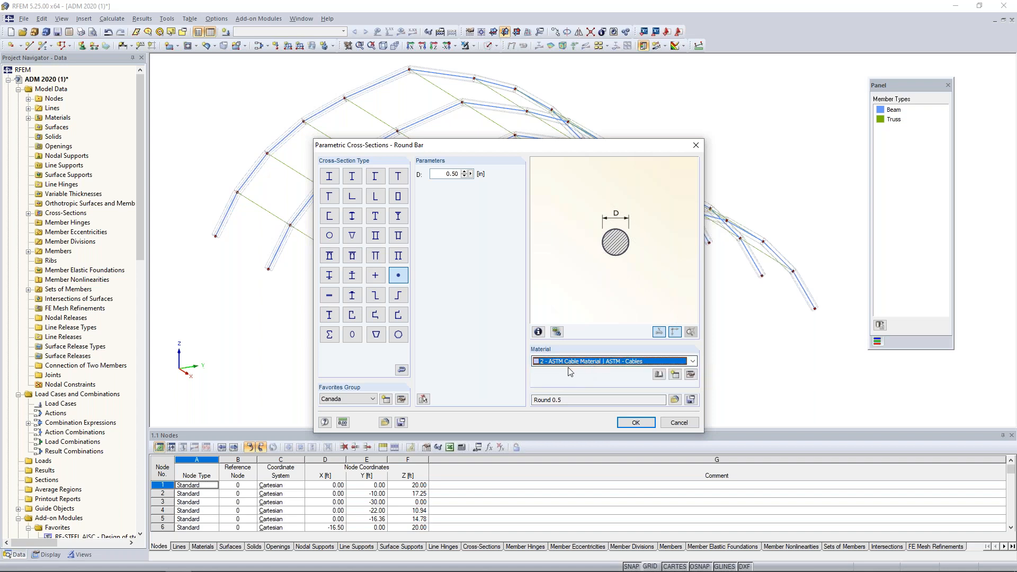
# Step: Filter the material library to Metal and Cable, choose ASTM Cable Material, and accept the round section and member settings
pyautogui.click(660, 375)
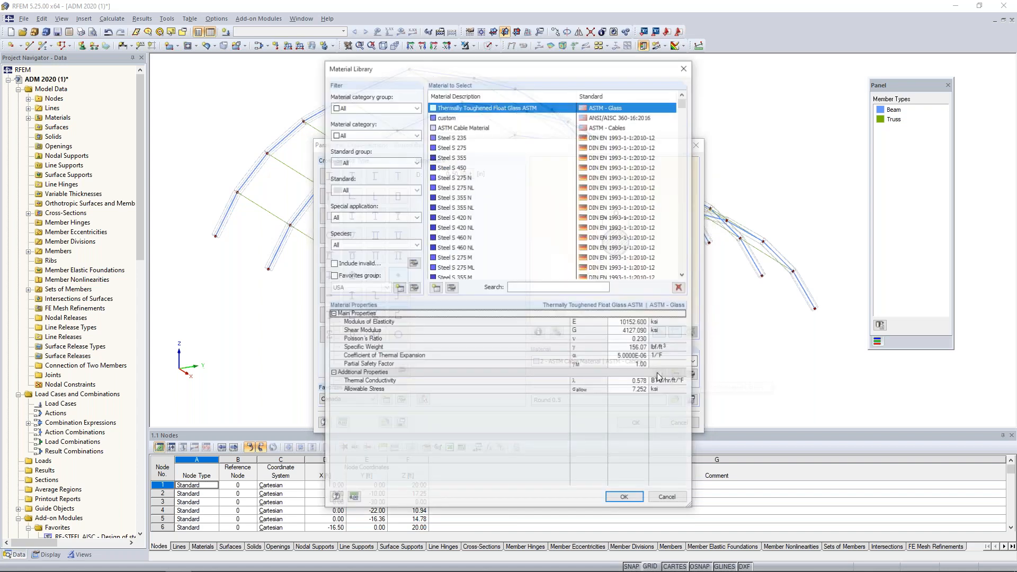
pyautogui.click(360, 107)
pyautogui.click(349, 125)
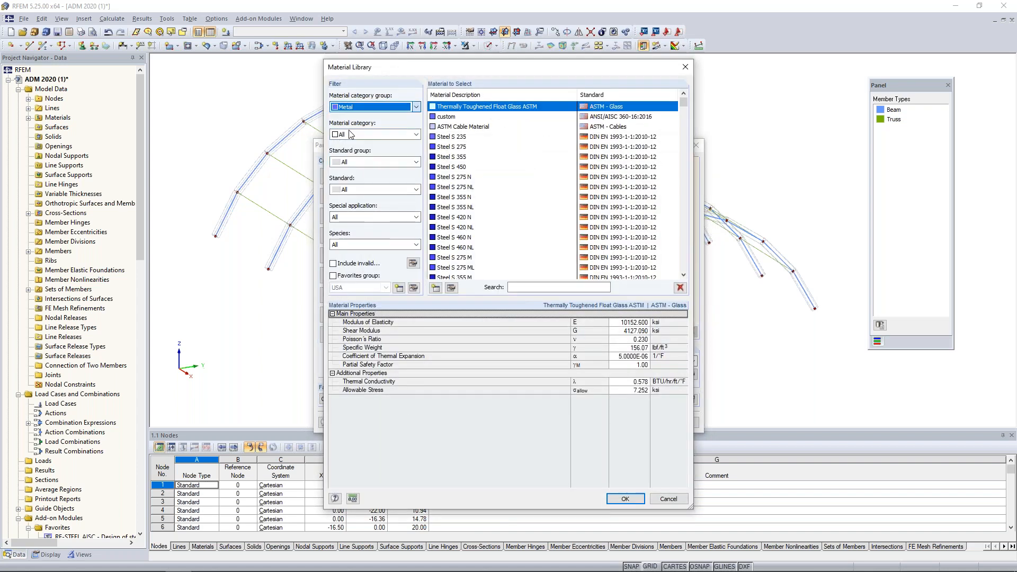
pyautogui.click(353, 135)
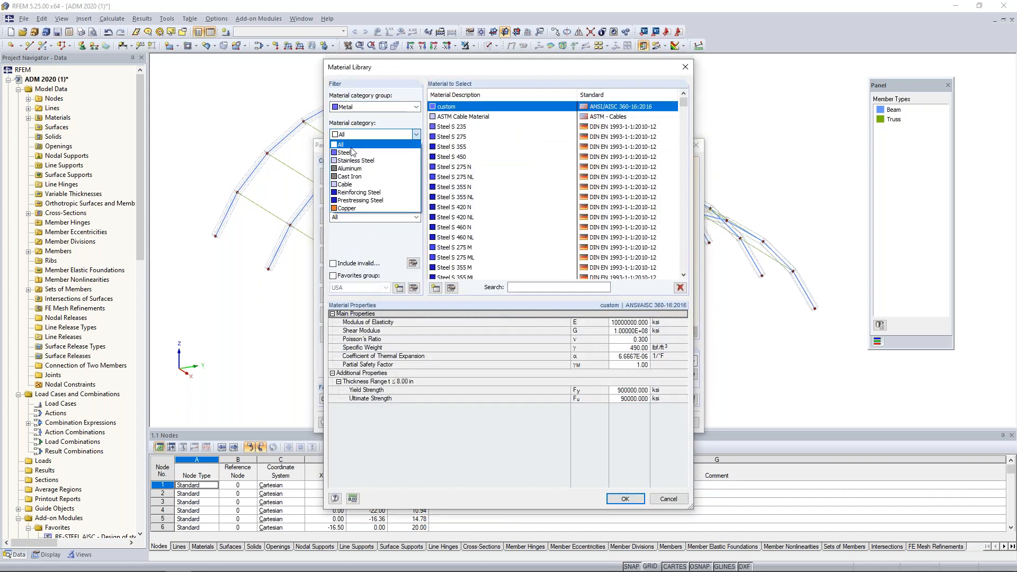
pyautogui.click(350, 185)
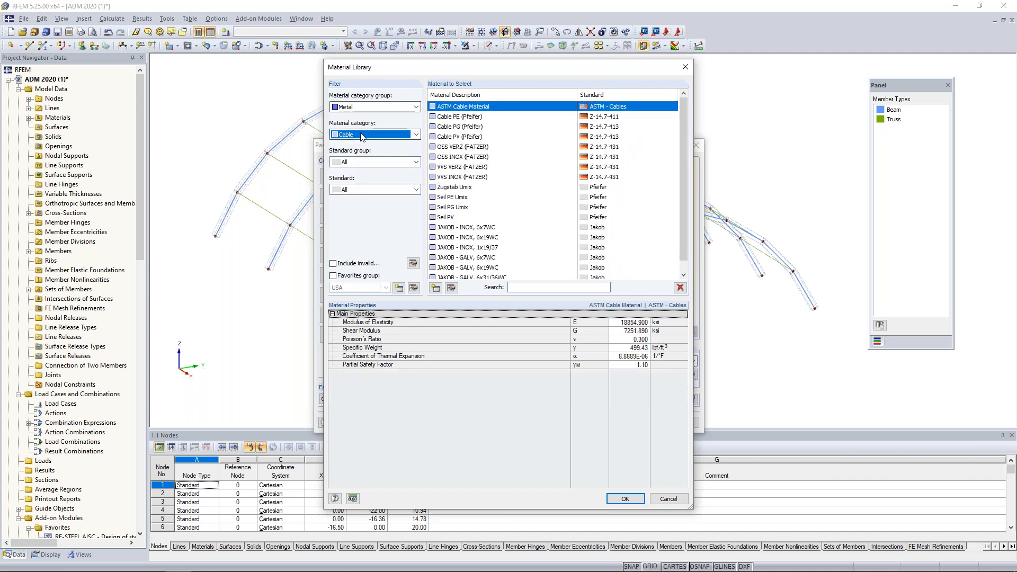
pyautogui.scroll(-1, 686, 143)
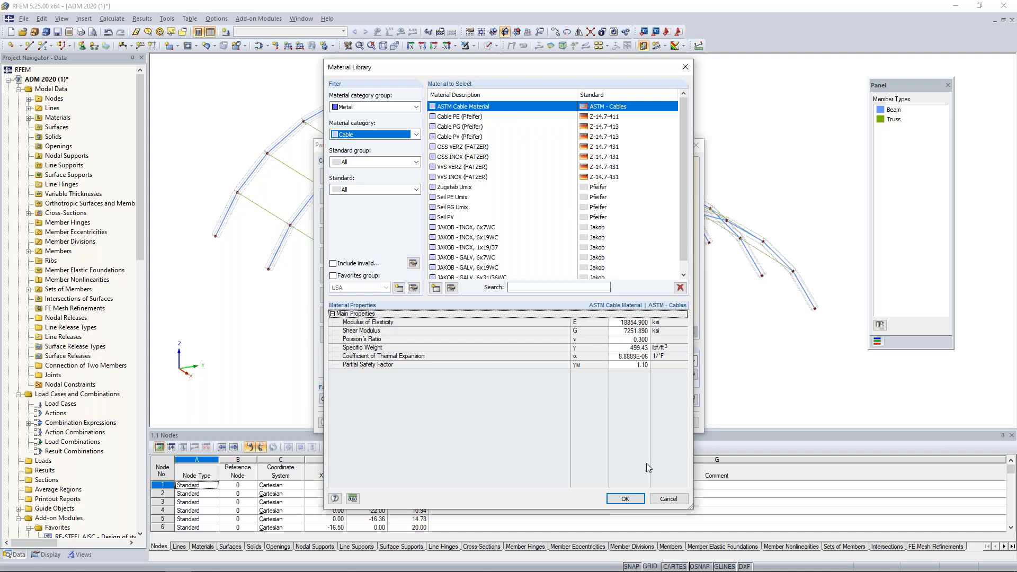
pyautogui.click(624, 502)
pyautogui.click(636, 423)
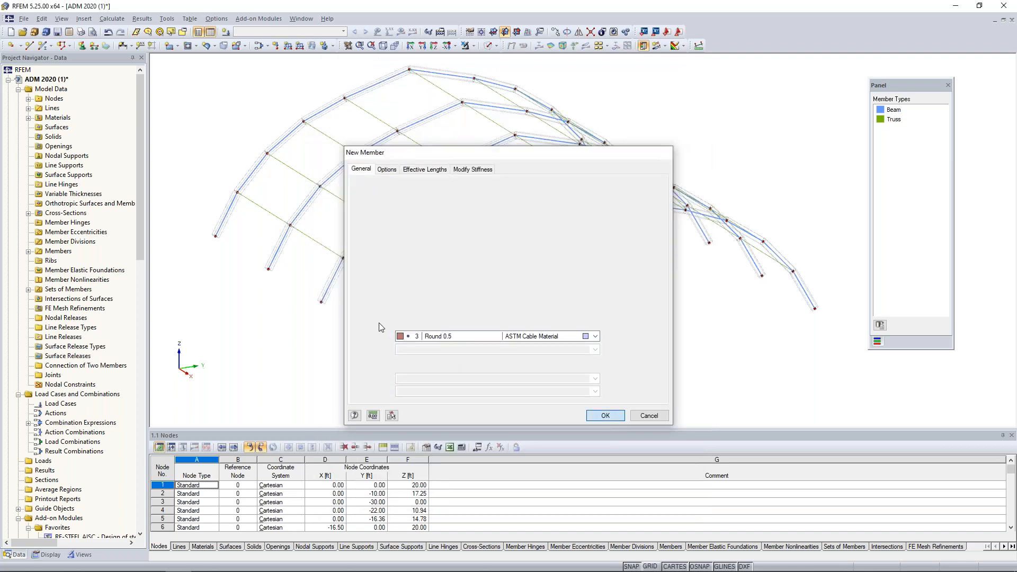
pyautogui.press('Return')
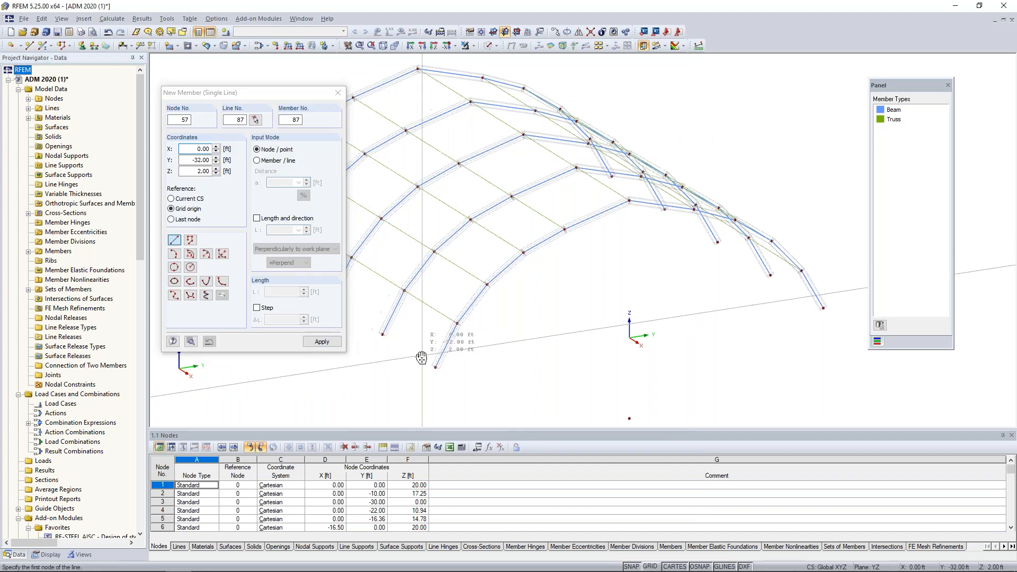
# Step: Draw crossing tension members in the two lowest panels between the front arch and its neighbour, on the near slope
pyautogui.keyDown('ctrl'); pyautogui.moveTo(422, 358); pyautogui.dragTo(434, 355, button='middle'); pyautogui.keyUp('ctrl')
pyautogui.scroll(2, 437, 353)
pyautogui.click(465, 371)
pyautogui.click(417, 280)
pyautogui.click(390, 327)
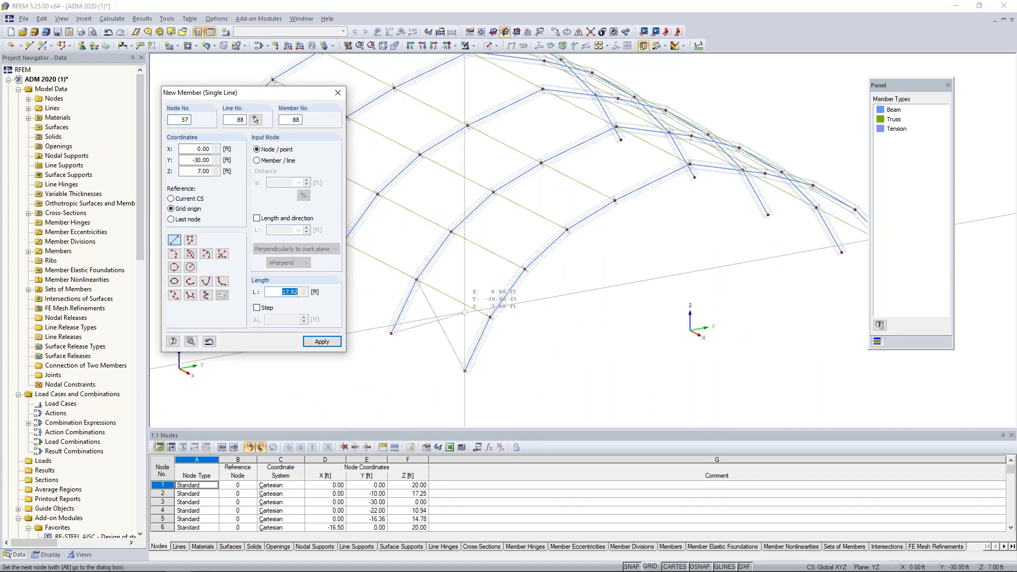
pyautogui.click(489, 318)
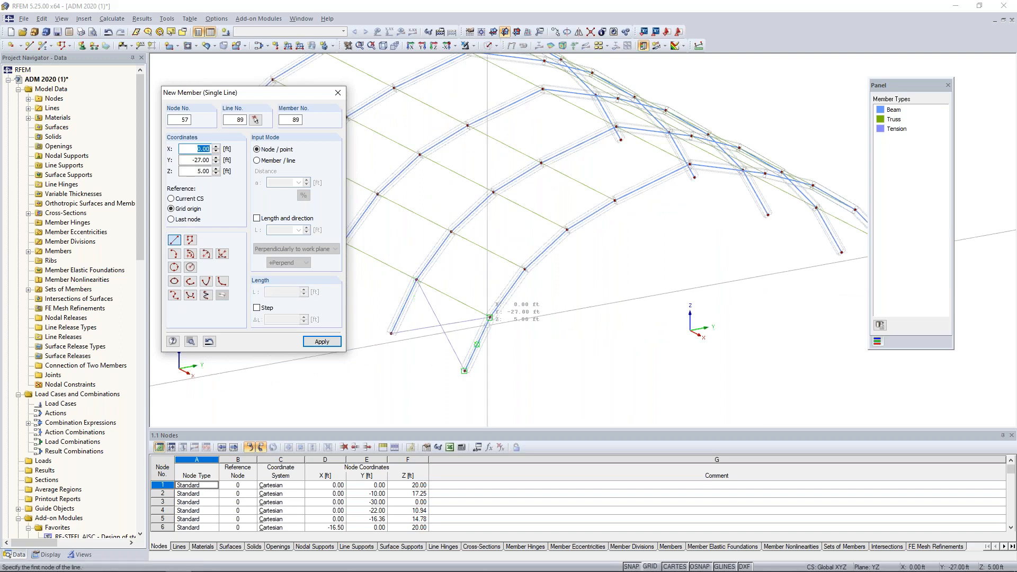
pyautogui.click(490, 318)
pyautogui.click(451, 231)
pyautogui.click(417, 280)
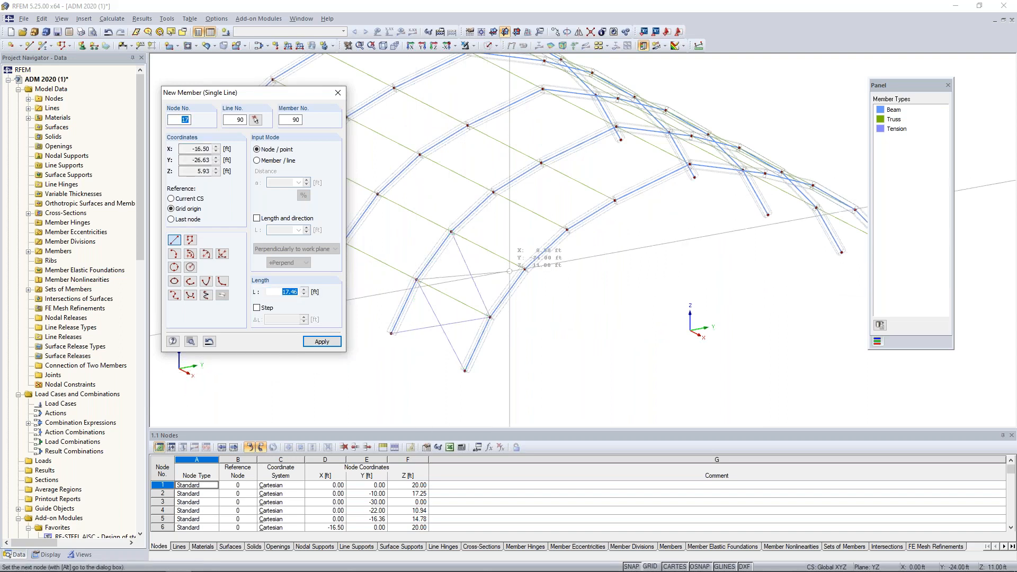
pyautogui.click(525, 269)
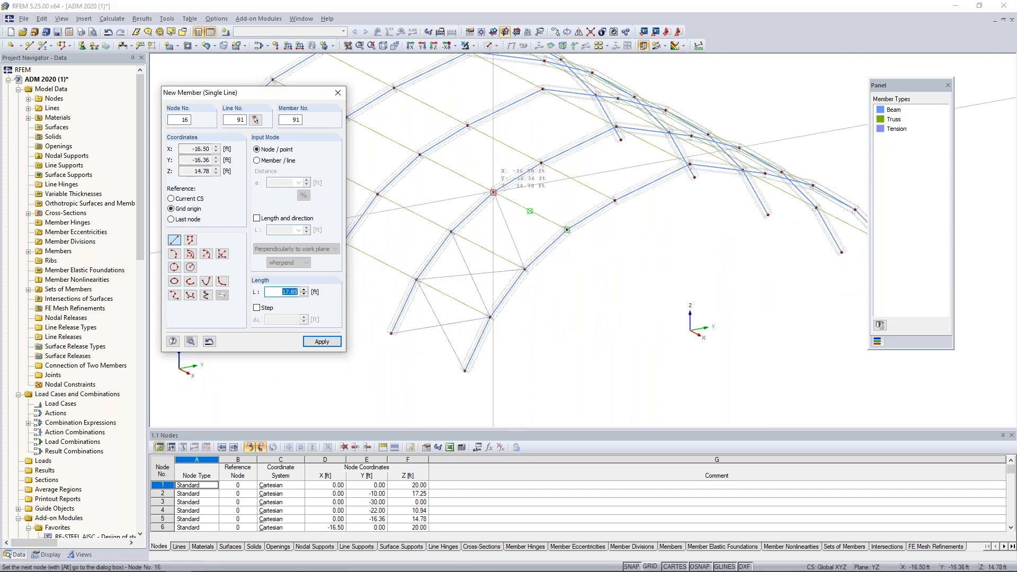
# Step: Continue the crossed tension members through the three upper panels of the front bay up to the crown
pyautogui.click(494, 192)
pyautogui.click(567, 229)
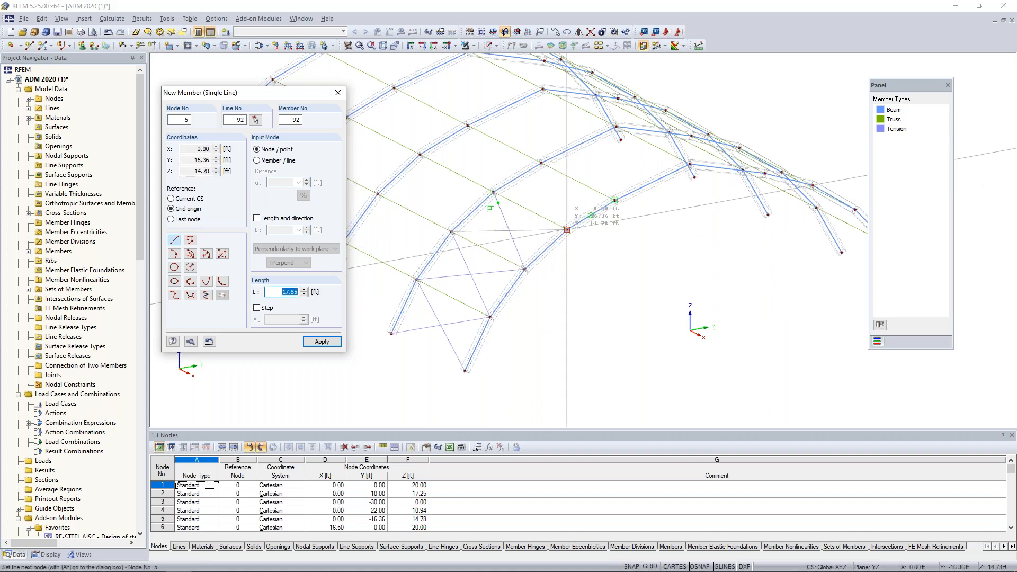
pyautogui.click(567, 230)
pyautogui.click(541, 163)
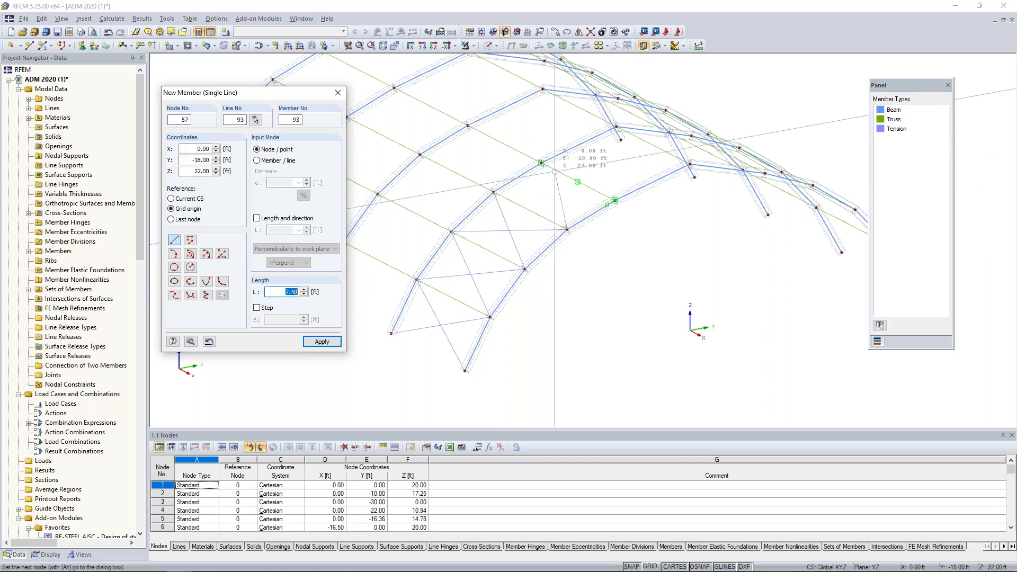
pyautogui.click(615, 200)
pyautogui.click(541, 163)
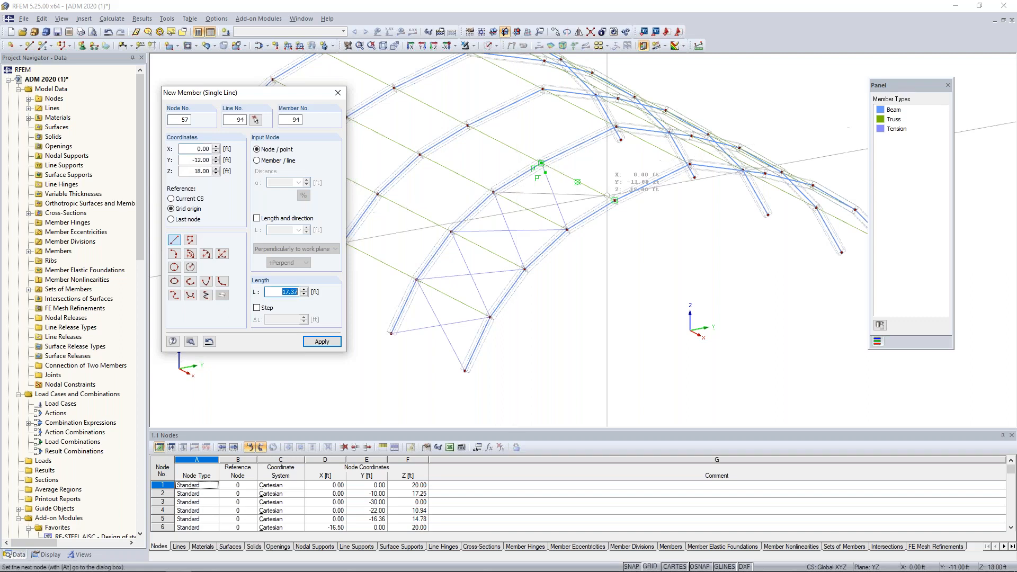
pyautogui.click(615, 201)
pyautogui.click(690, 165)
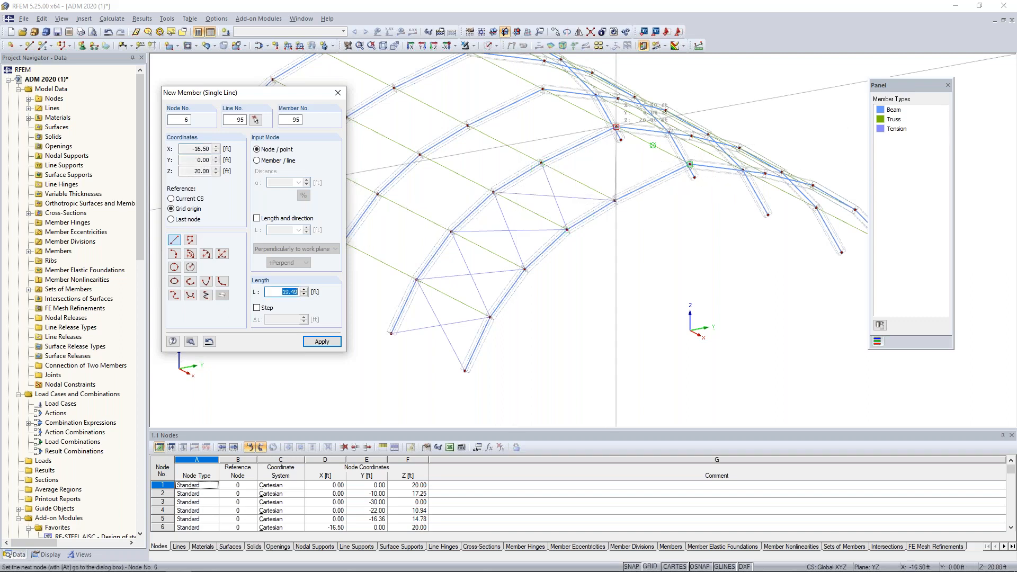
pyautogui.click(616, 126)
pyautogui.click(541, 164)
pyautogui.click(690, 164)
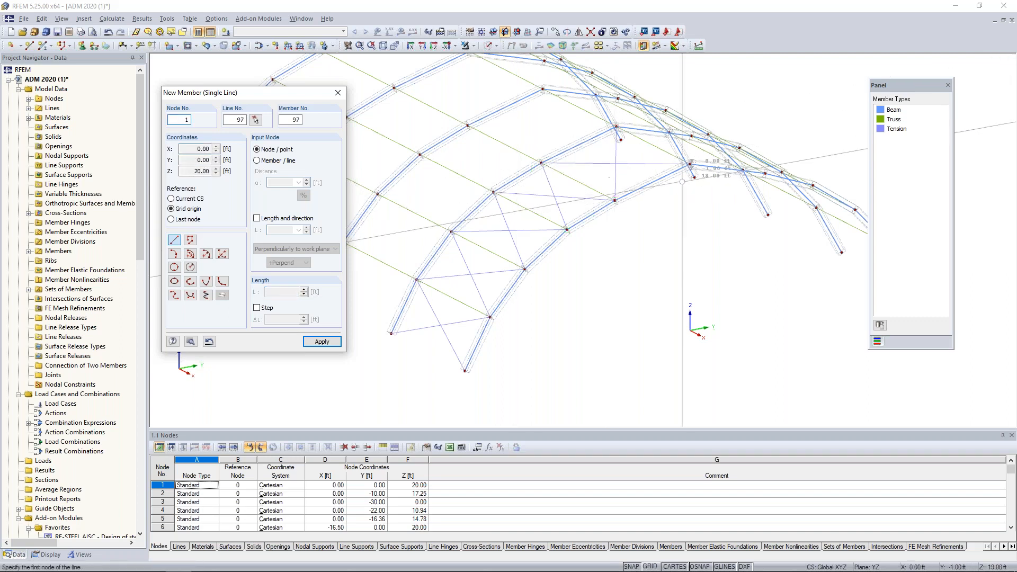
pyautogui.press('Escape')
# Step: Mirror-copy all tension bracing members about the X-Z plane through the origin, without creating connecting lines between nodes and copies
pyautogui.scroll(-2, 643, 249)
pyautogui.keyDown('ctrl'); pyautogui.moveTo(562, 305); pyautogui.dragTo(752, 374, button='middle'); pyautogui.keyUp('ctrl')
pyautogui.moveTo(749, 375); pyautogui.dragTo(694, 301)
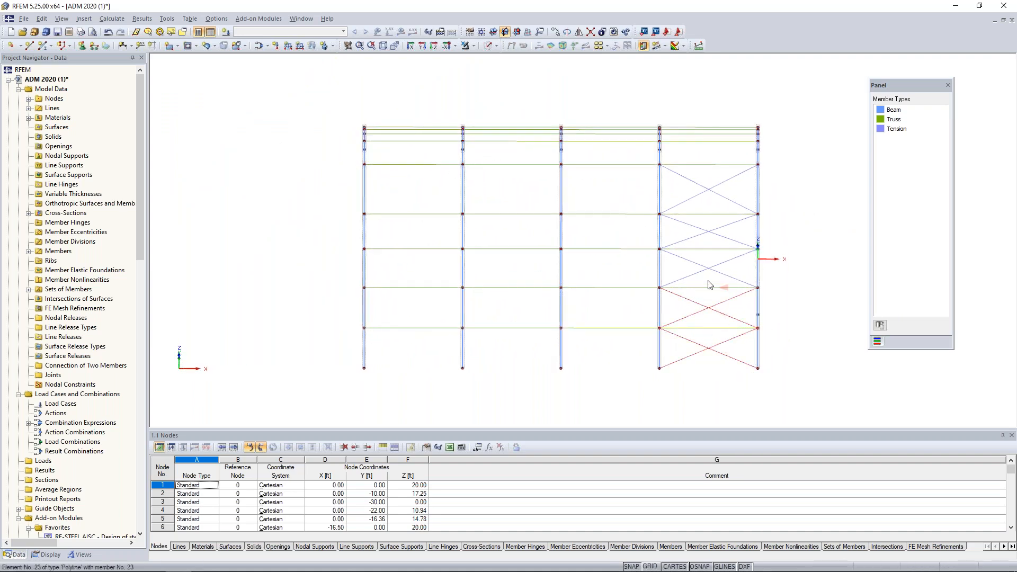
pyautogui.moveTo(704, 265); pyautogui.dragTo(701, 261)
pyautogui.moveTo(711, 238); pyautogui.dragTo(696, 183)
pyautogui.click(579, 32)
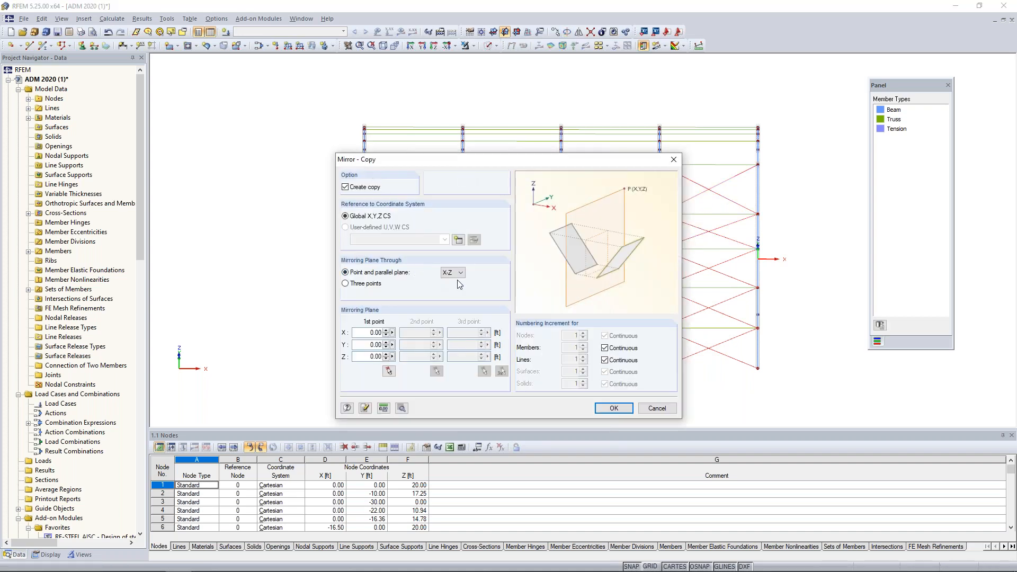
pyautogui.click(401, 408)
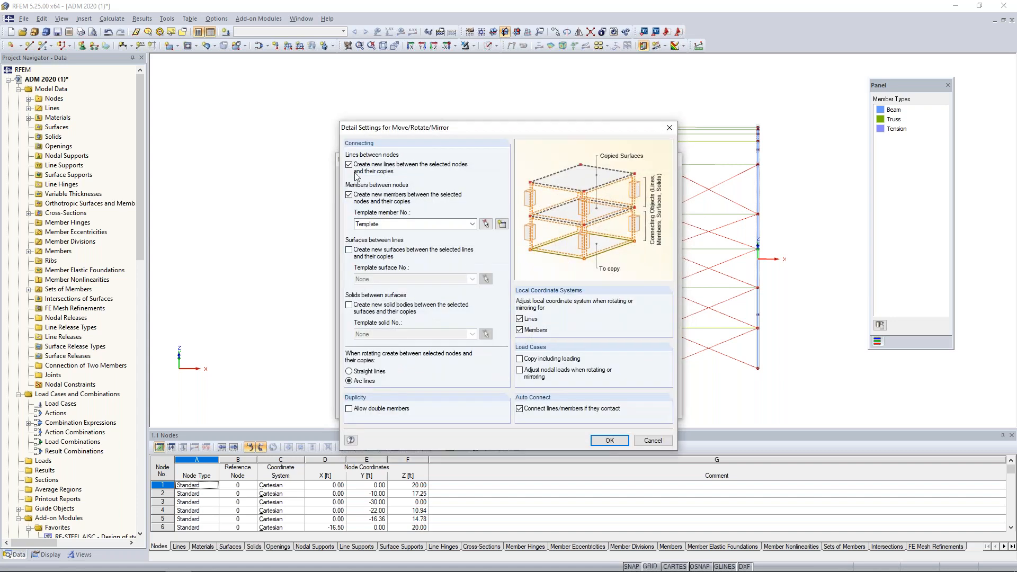
pyautogui.click(349, 164)
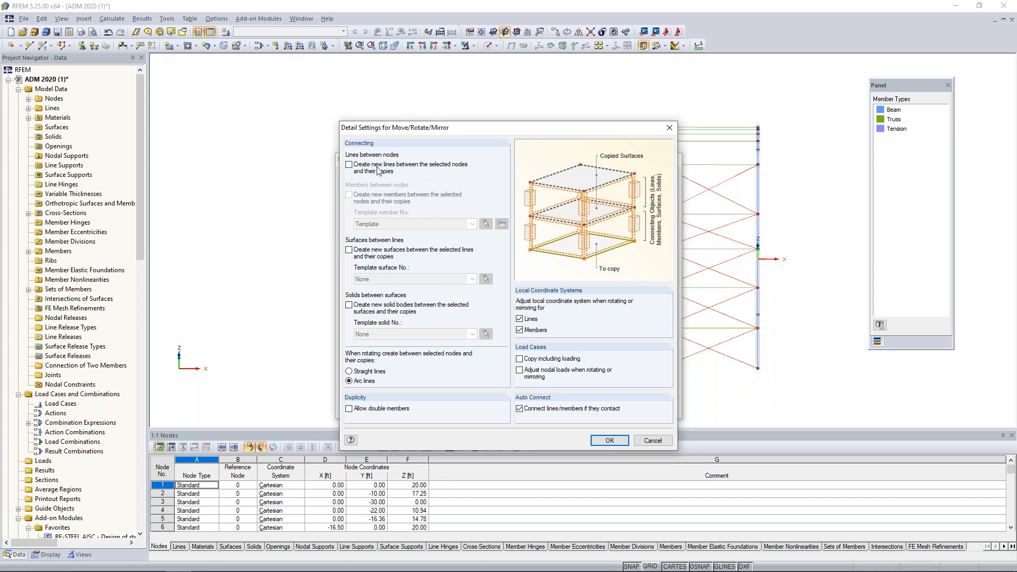
pyautogui.click(610, 441)
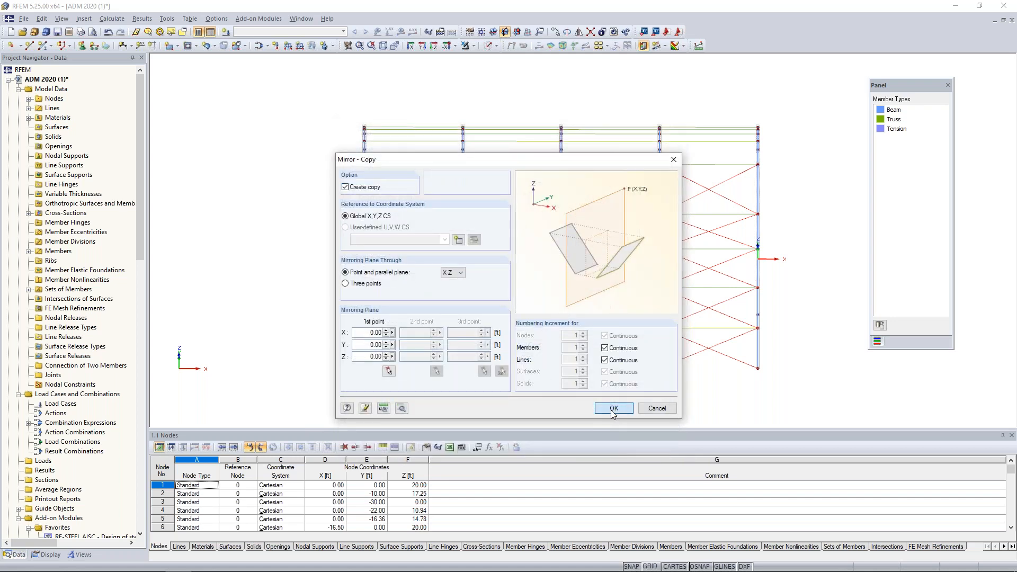
pyautogui.click(613, 409)
# Step: Display the braced model in solid mode and turn on the work plane grid
pyautogui.keyDown('ctrl'); pyautogui.moveTo(753, 371); pyautogui.dragTo(466, 274, button='middle'); pyautogui.keyUp('ctrl')
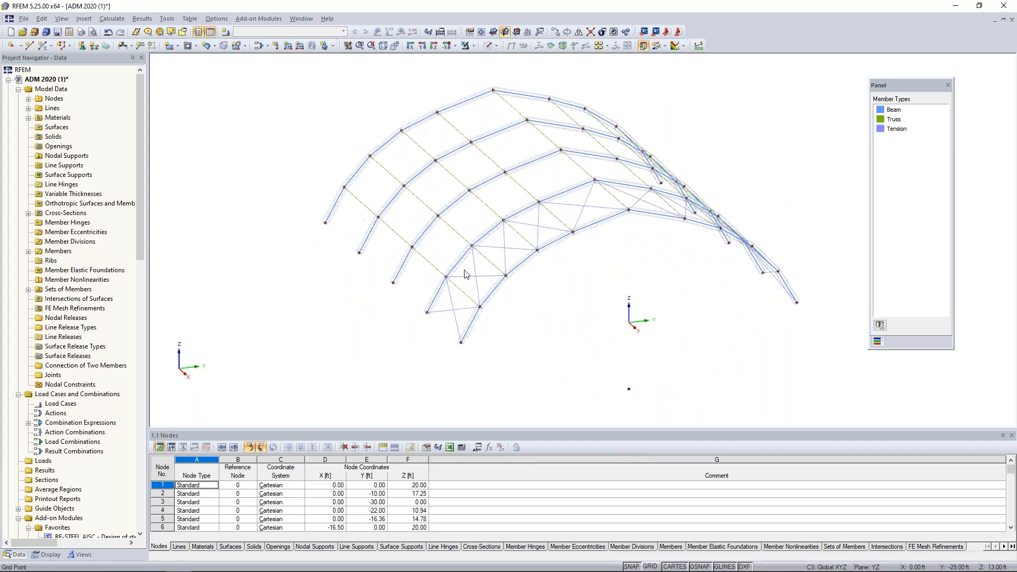
pyautogui.moveTo(504, 223); pyautogui.dragTo(471, 250, button='middle')
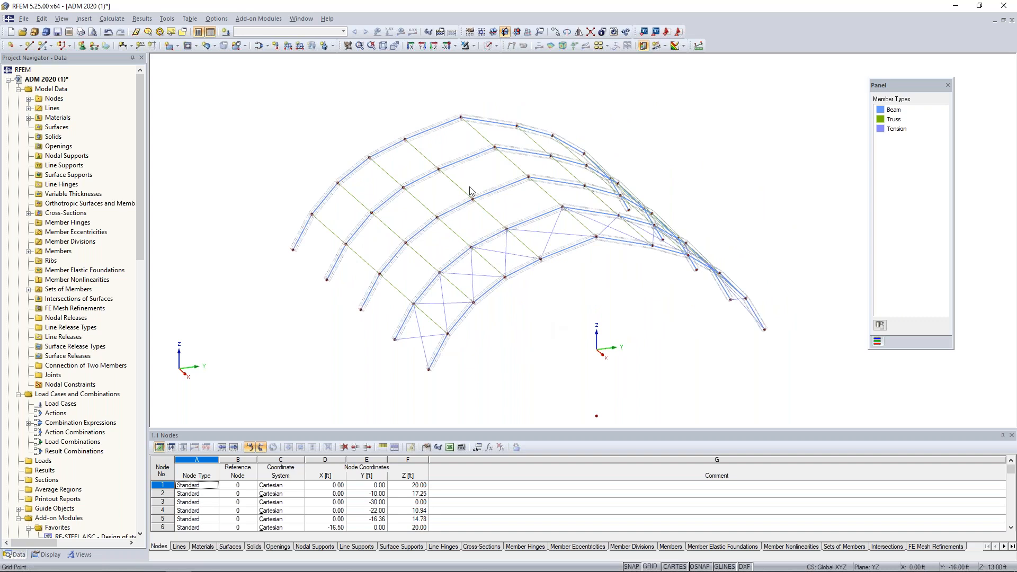
pyautogui.click(487, 46)
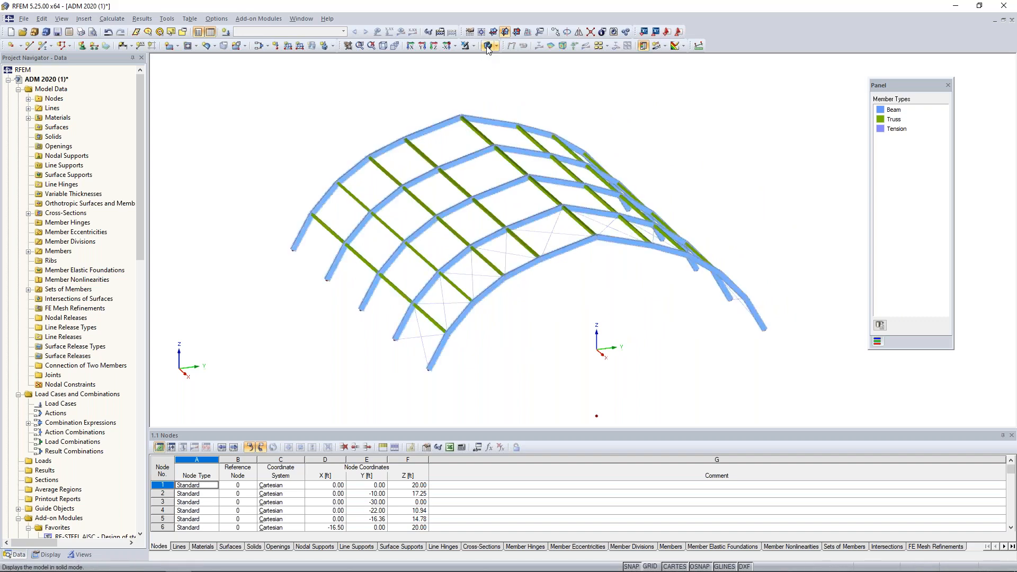
pyautogui.keyDown('ctrl'); pyautogui.moveTo(523, 332); pyautogui.dragTo(509, 304, button='middle'); pyautogui.keyUp('ctrl')
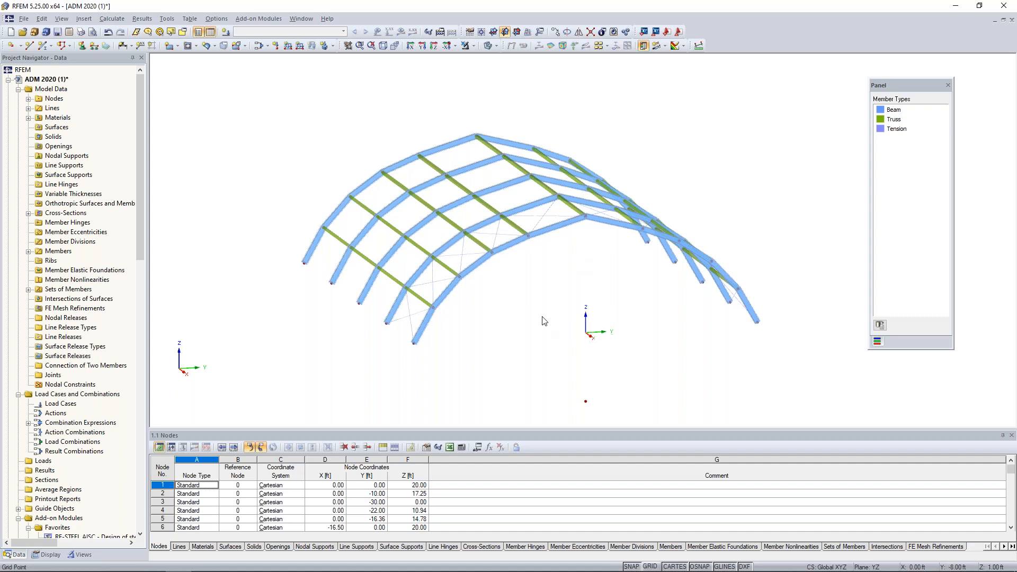
pyautogui.click(651, 567)
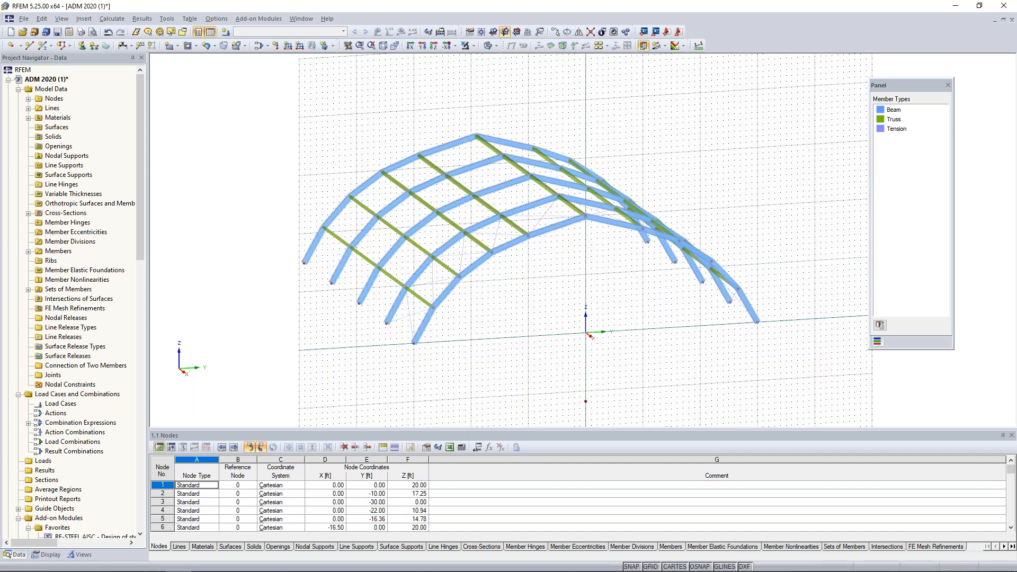
# Step: Define a new RT 6 x 6 x .375 beam member with a new end hinge releasing rotations φy and φz about the local axes
pyautogui.click(42, 46)
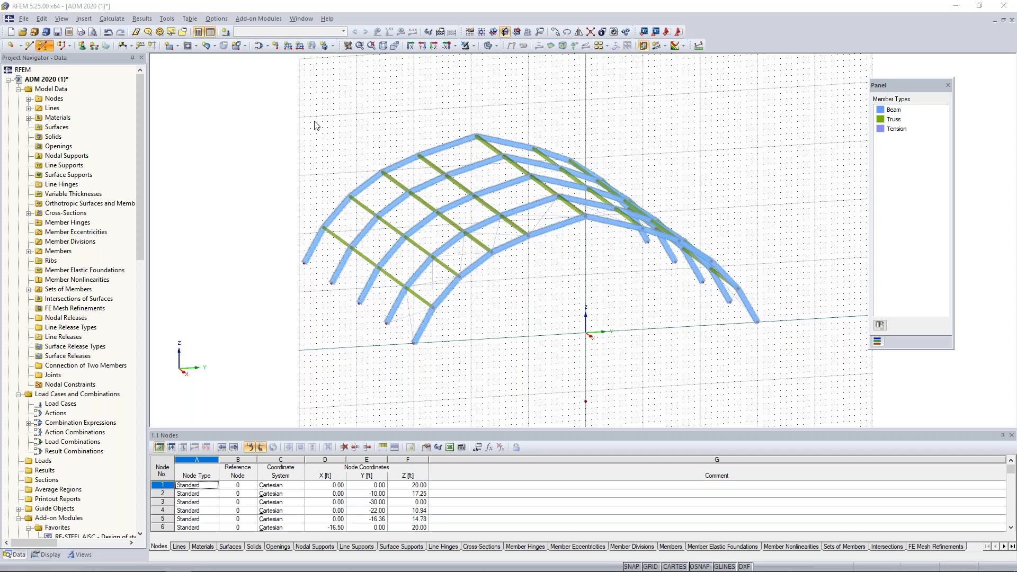
pyautogui.click(544, 196)
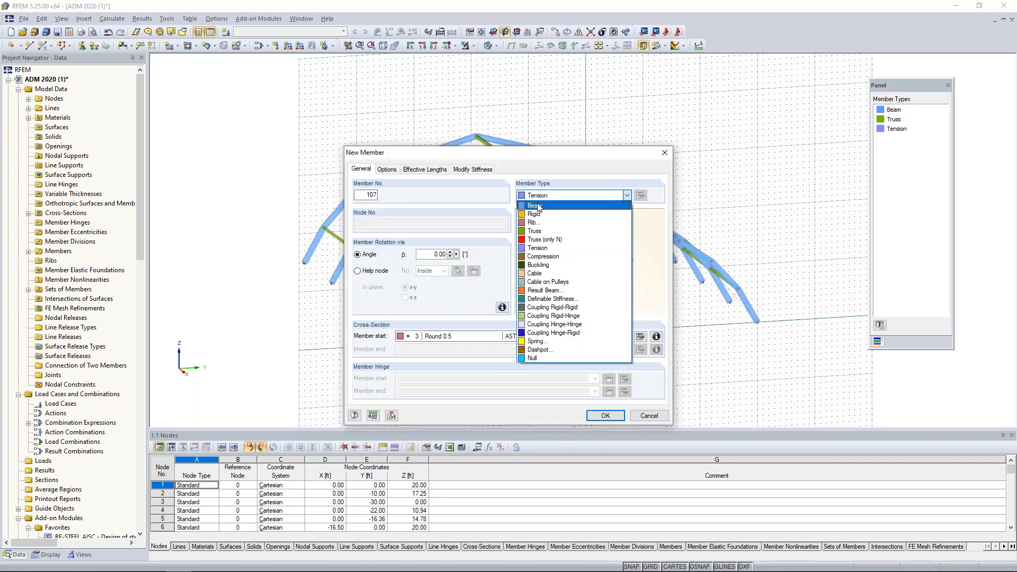
pyautogui.click(539, 206)
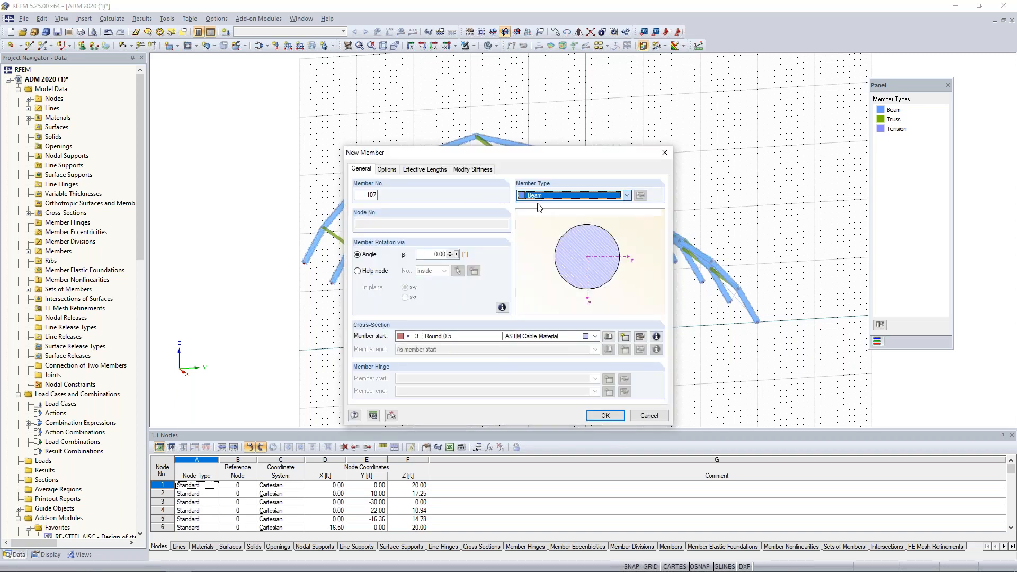
pyautogui.click(582, 338)
pyautogui.click(540, 352)
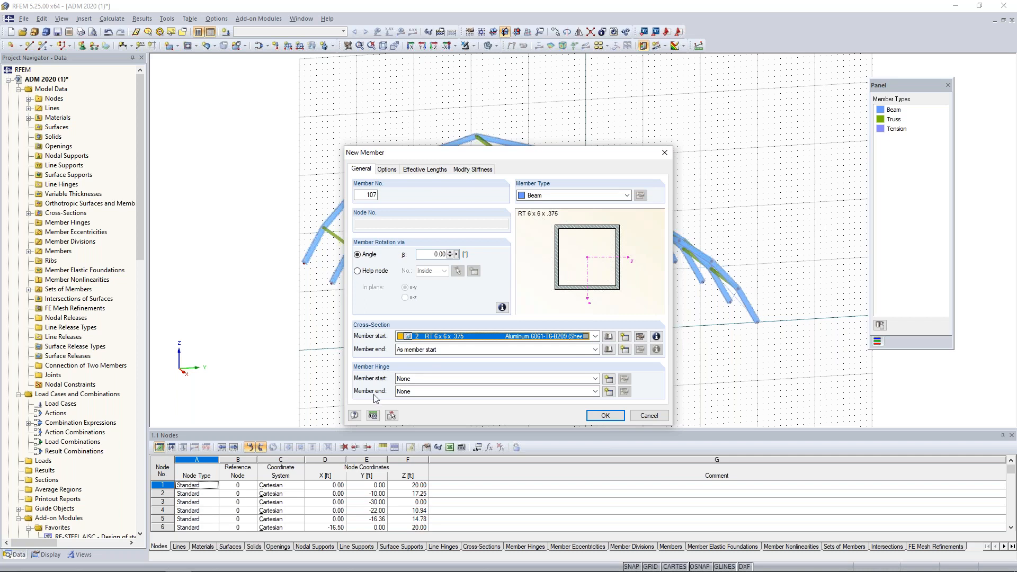
pyautogui.click(609, 392)
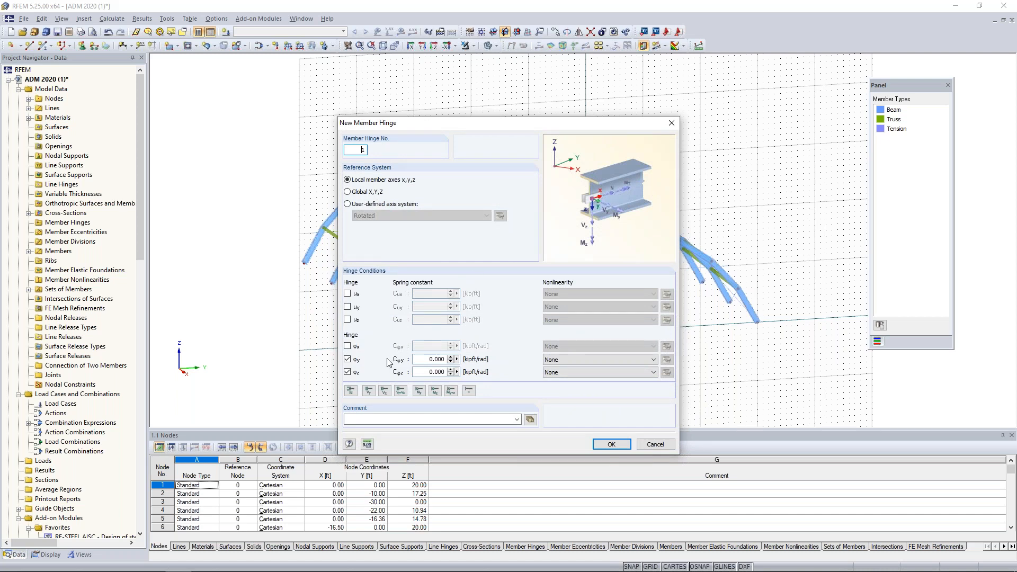
pyautogui.click(612, 444)
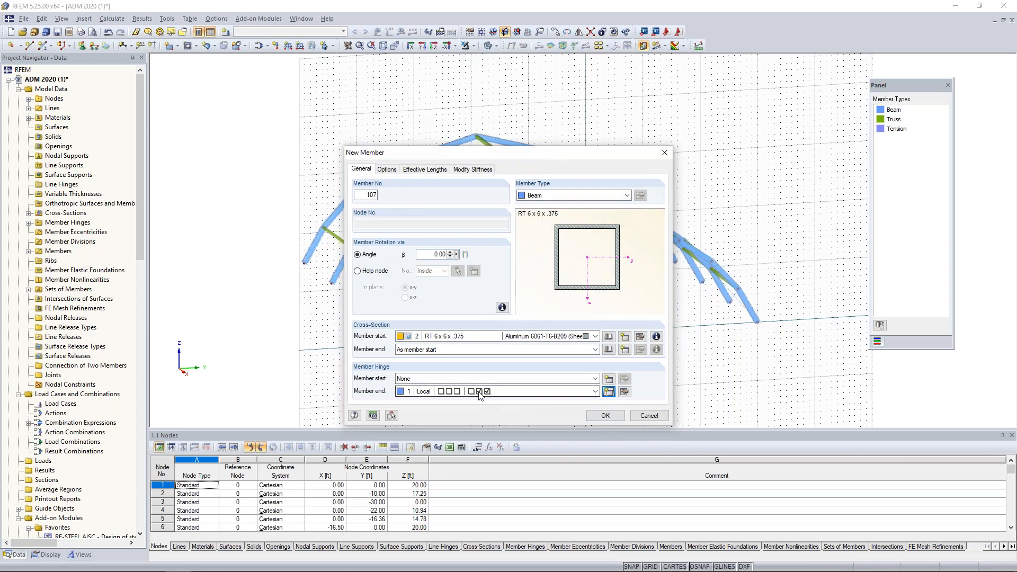
pyautogui.click(606, 415)
# Step: Draw three vertical columns in the front end wall at Y = 0, -10 and 10 ft, from ground level to the arch nodes
pyautogui.scroll(3, 591, 337)
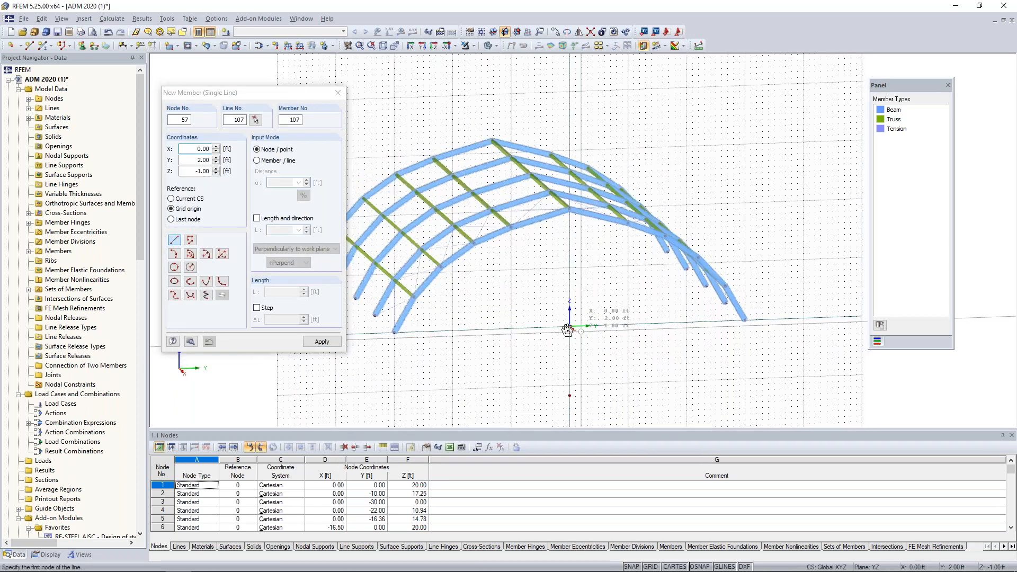
pyautogui.click(563, 322)
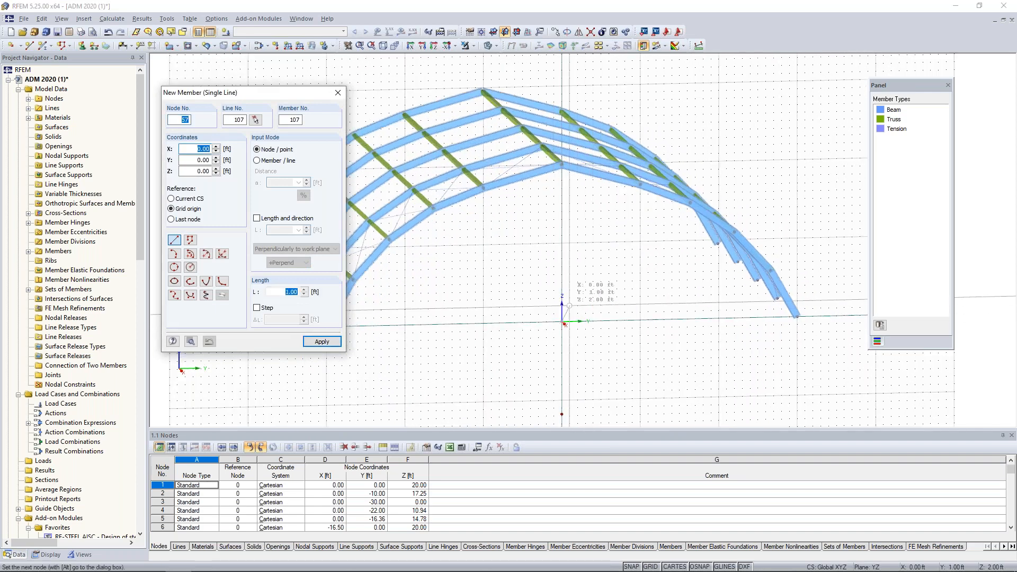
pyautogui.click(562, 168)
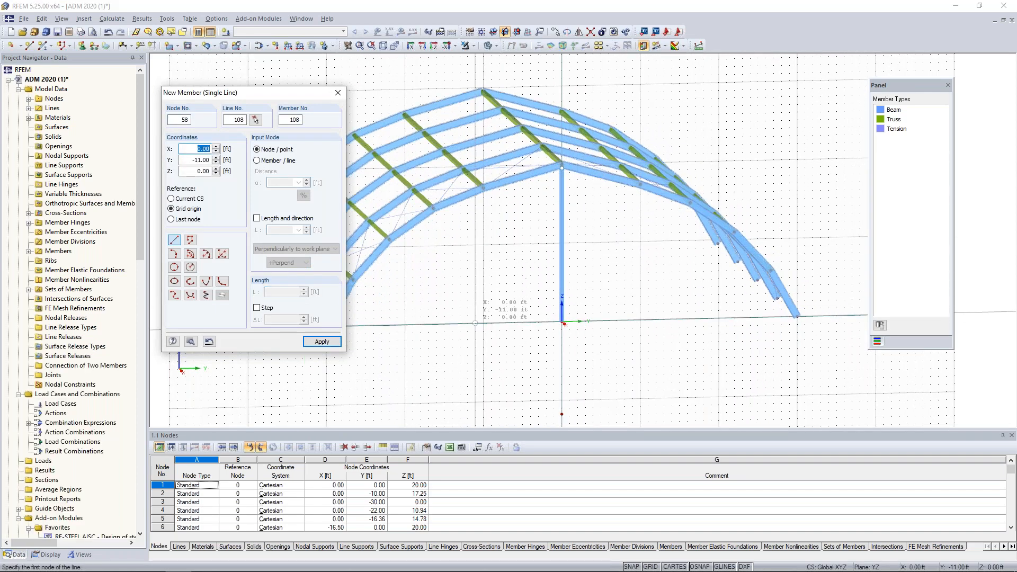
pyautogui.click(483, 324)
pyautogui.click(483, 191)
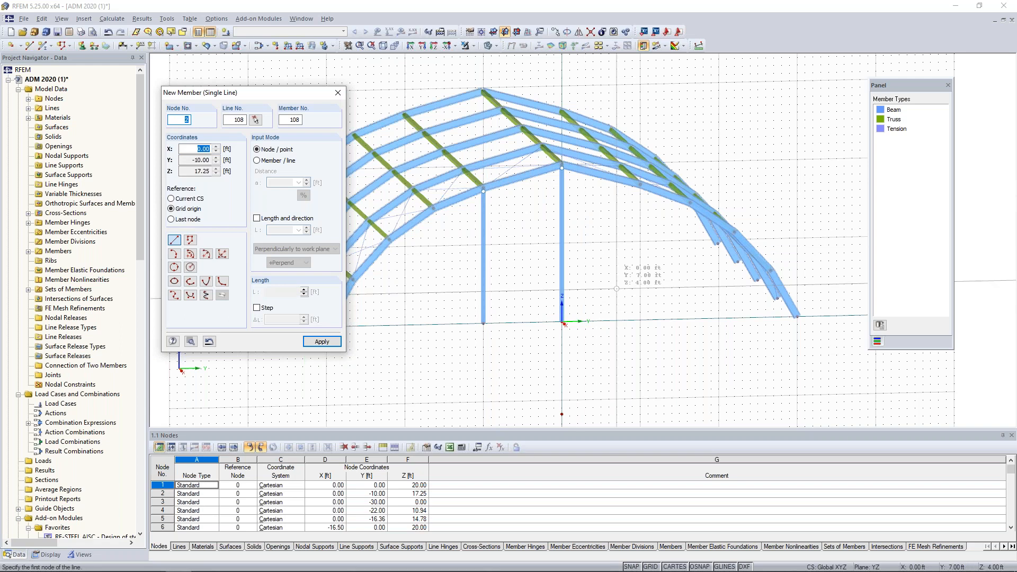
pyautogui.click(640, 320)
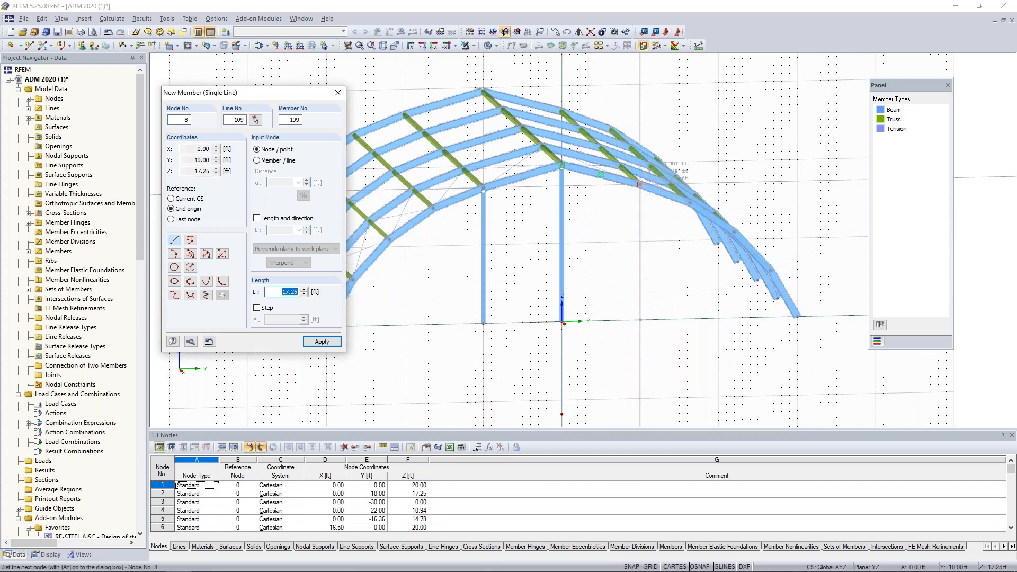
pyautogui.click(641, 186)
pyautogui.press('Escape')
# Step: Set up another RT 6 x 6 x .375 beam member with hinge 1 assigned to both its start and end
pyautogui.rightClick(507, 242)
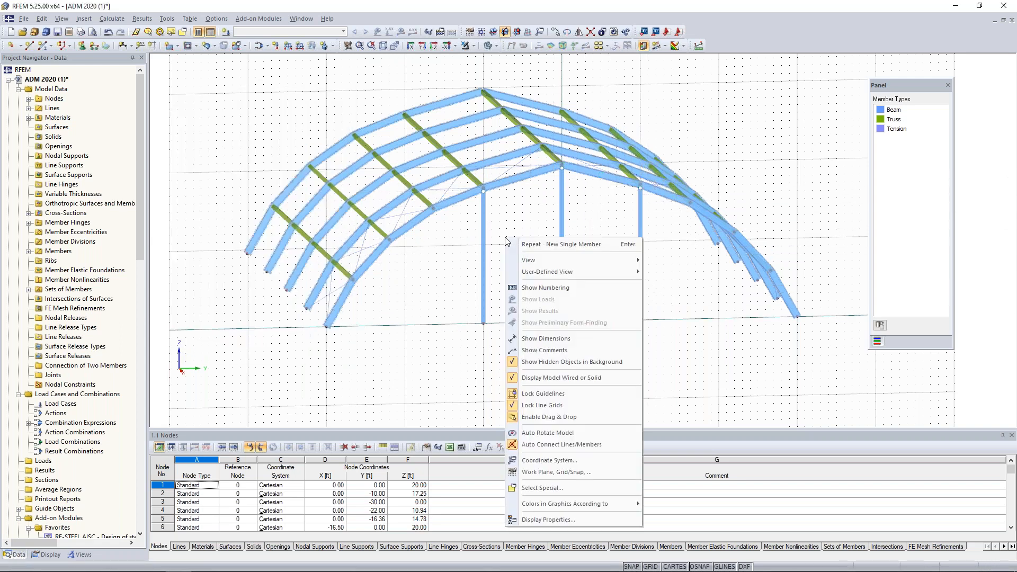
pyautogui.click(530, 247)
pyautogui.moveTo(523, 157); pyautogui.dragTo(261, 118)
pyautogui.click(179, 341)
pyautogui.click(169, 355)
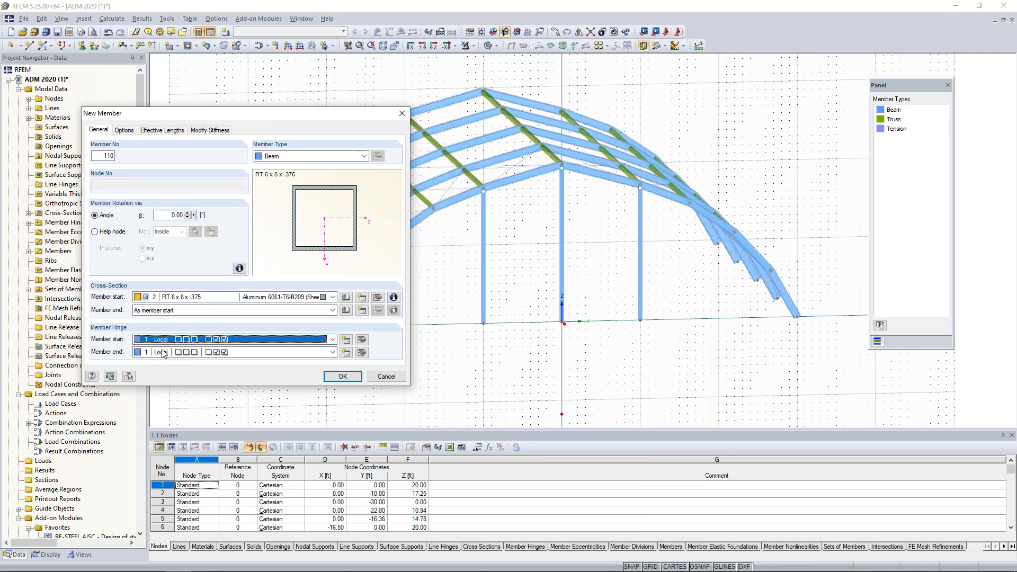
pyautogui.click(343, 376)
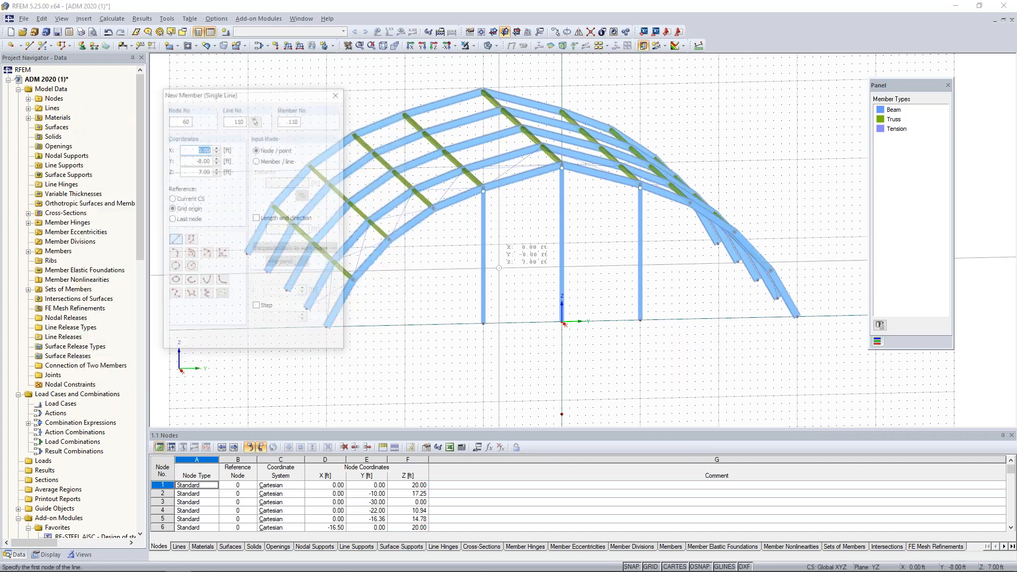
# Step: Draw two horizontal beams connecting the three end-wall columns at the outer columns' mid-height, about 8.63 ft above ground
pyautogui.scroll(5, 499, 268)
pyautogui.click(459, 227)
pyautogui.click(649, 224)
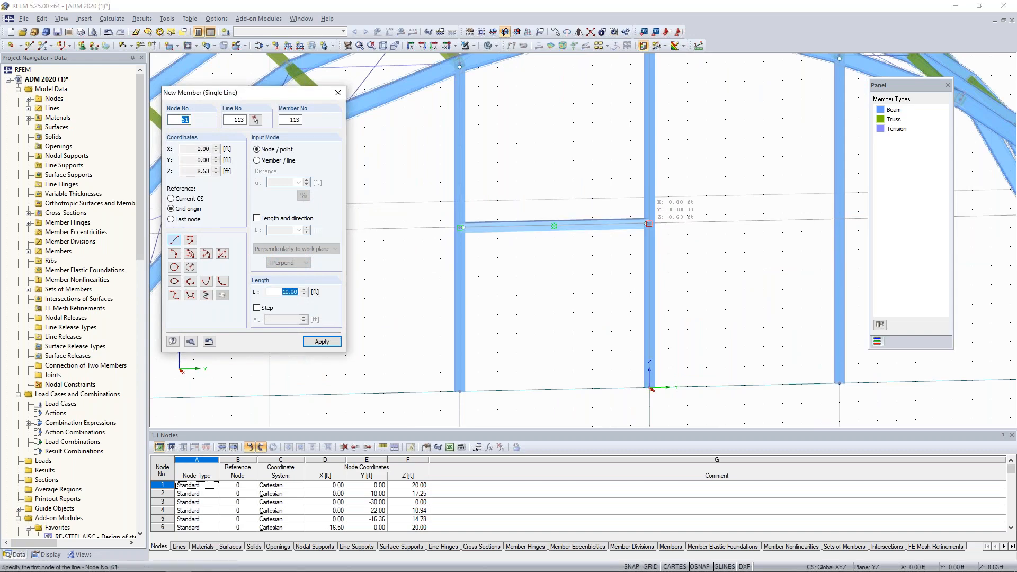
pyautogui.click(839, 218)
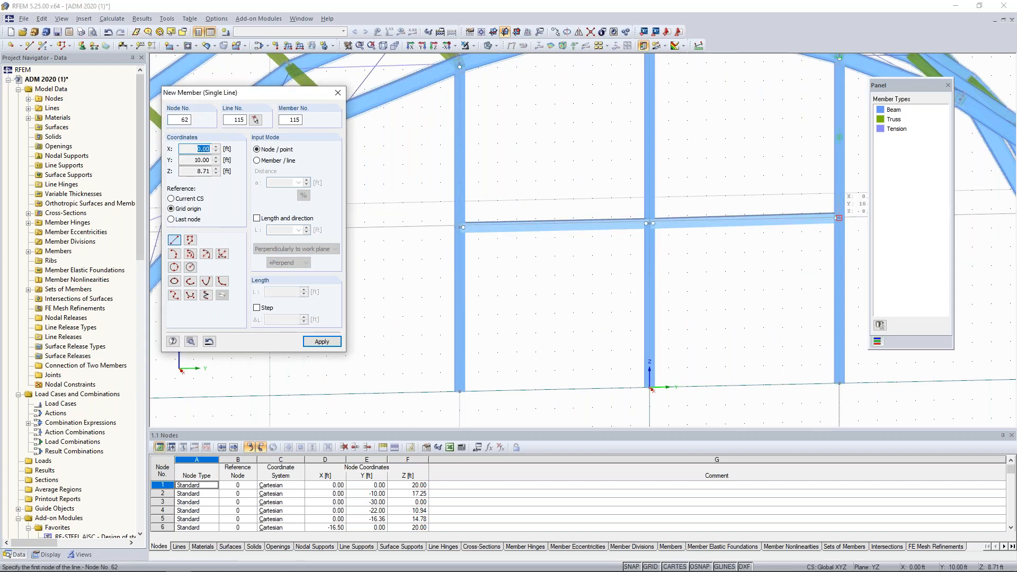
pyautogui.press('Escape')
# Step: Create continuous sets of members from the lower and upper segments of the three end-wall columns
pyautogui.scroll(-3, 764, 264)
pyautogui.scroll(-1, 763, 264)
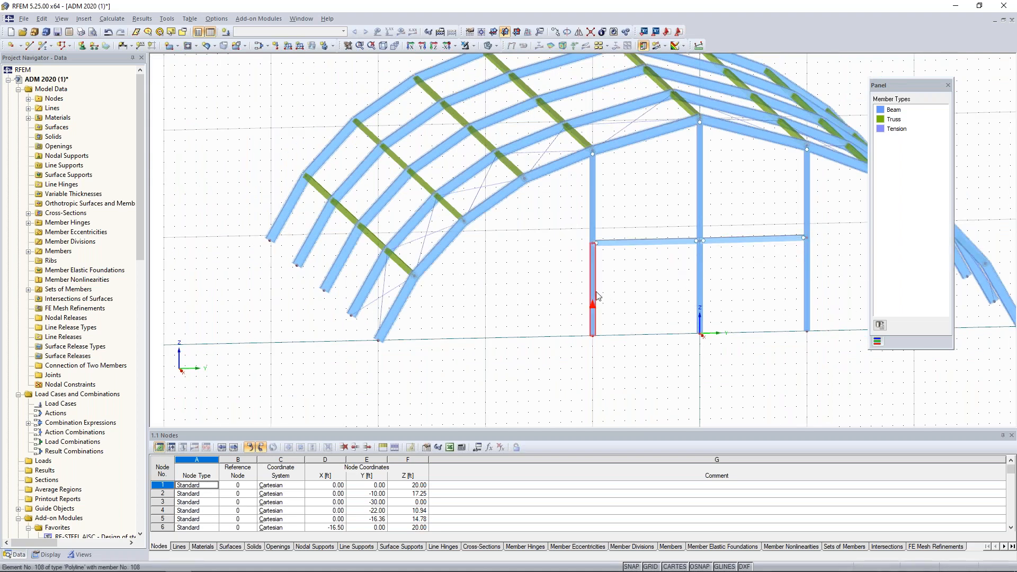
pyautogui.click(599, 262)
pyautogui.click(596, 223)
pyautogui.click(701, 289)
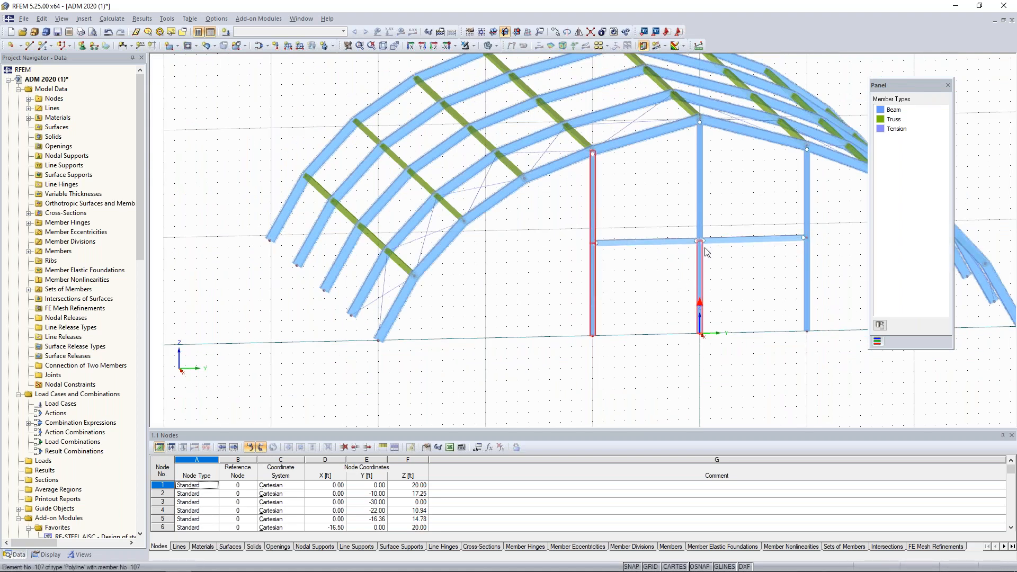
pyautogui.click(703, 222)
pyautogui.click(808, 259)
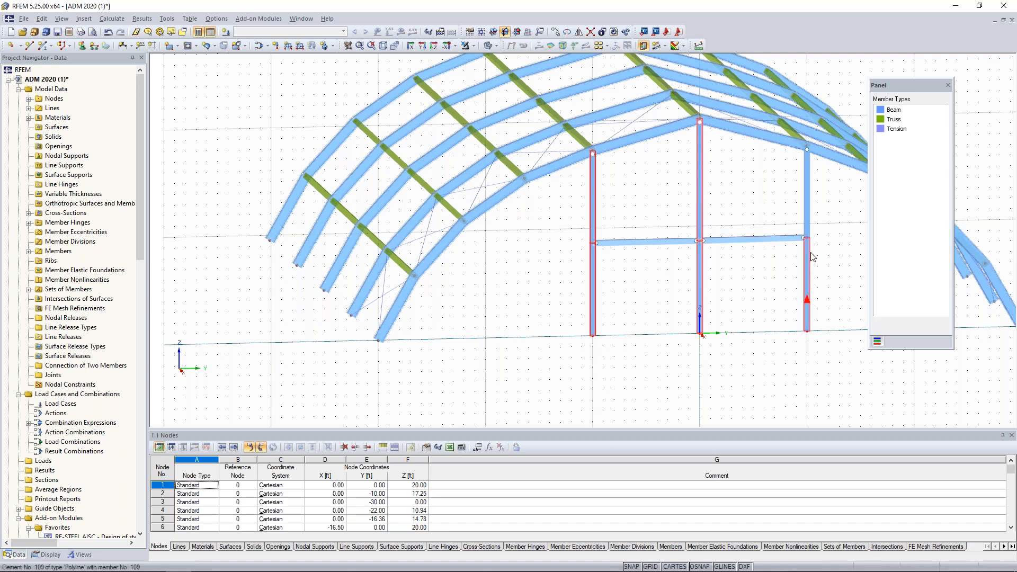
pyautogui.click(752, 239)
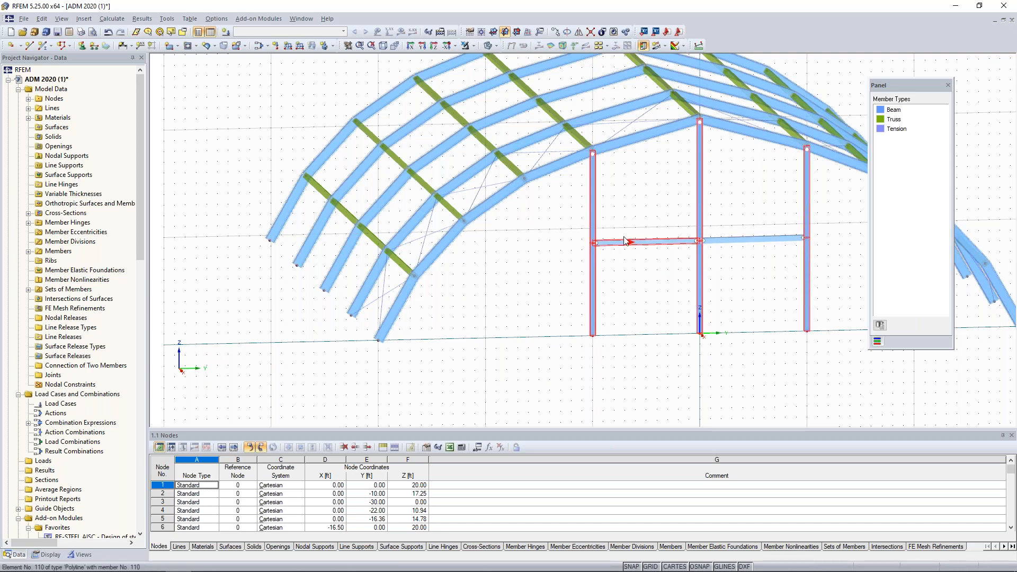
pyautogui.rightClick(595, 211)
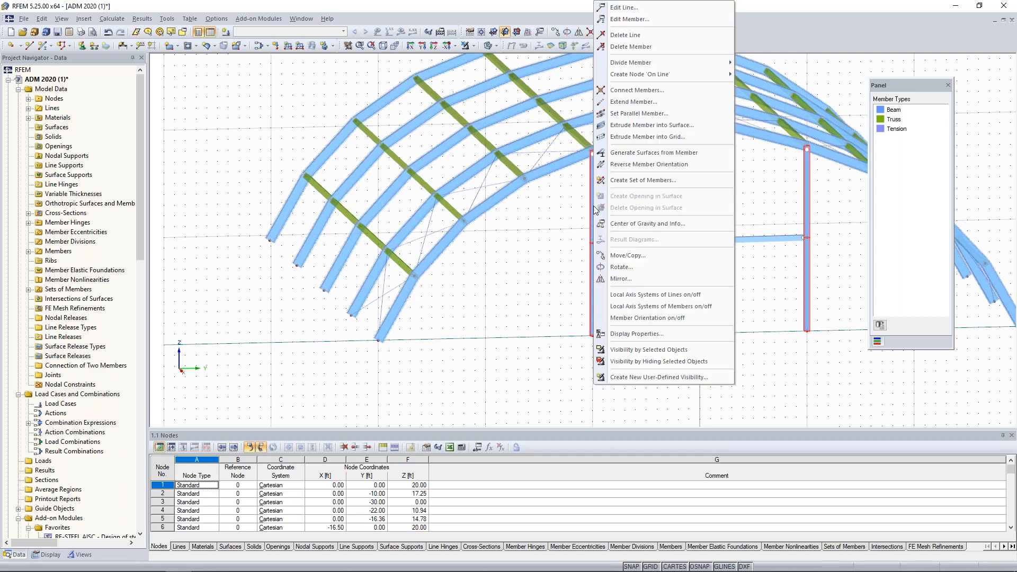
pyautogui.click(623, 181)
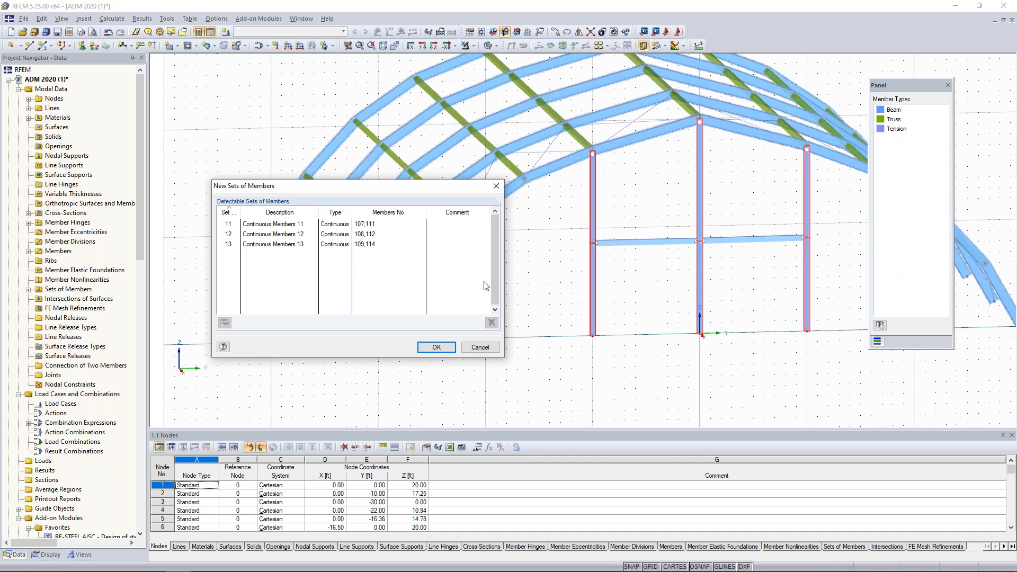
pyautogui.click(437, 348)
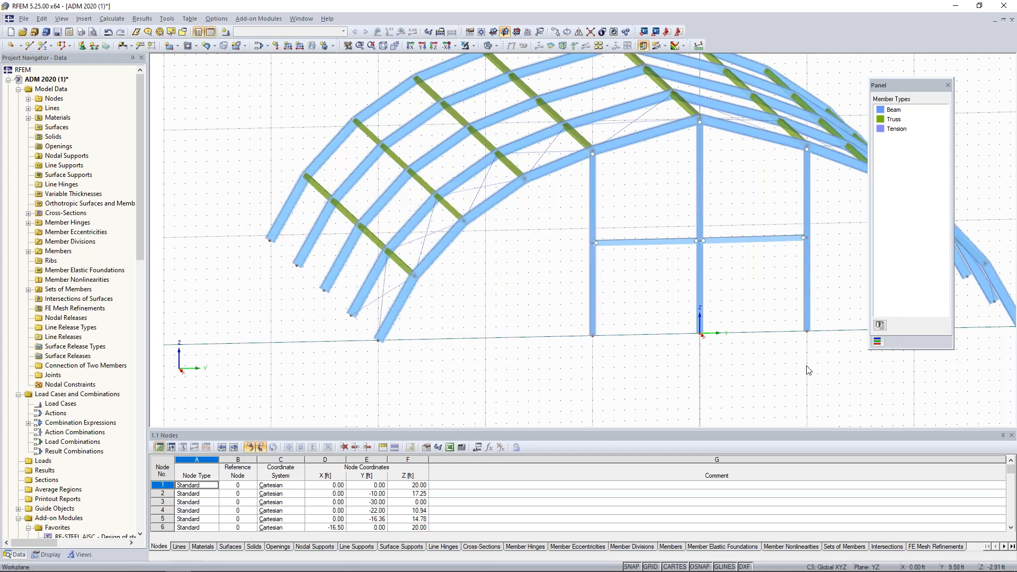
# Step: Copy the complete front end-wall framing to the rear arch, placing its centre column top at the rear crown node
pyautogui.moveTo(766, 388); pyautogui.dragTo(494, 252)
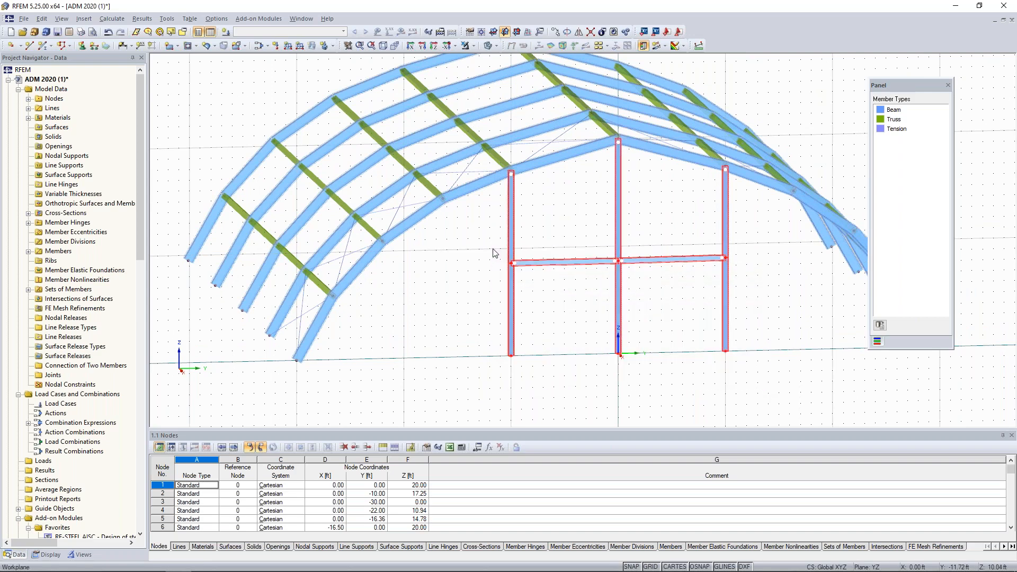
pyautogui.scroll(-3, 565, 223)
pyautogui.keyDown('ctrl'); pyautogui.moveTo(566, 223); pyautogui.dragTo(585, 302, button='middle'); pyautogui.keyUp('ctrl')
pyautogui.scroll(-1, 583, 253)
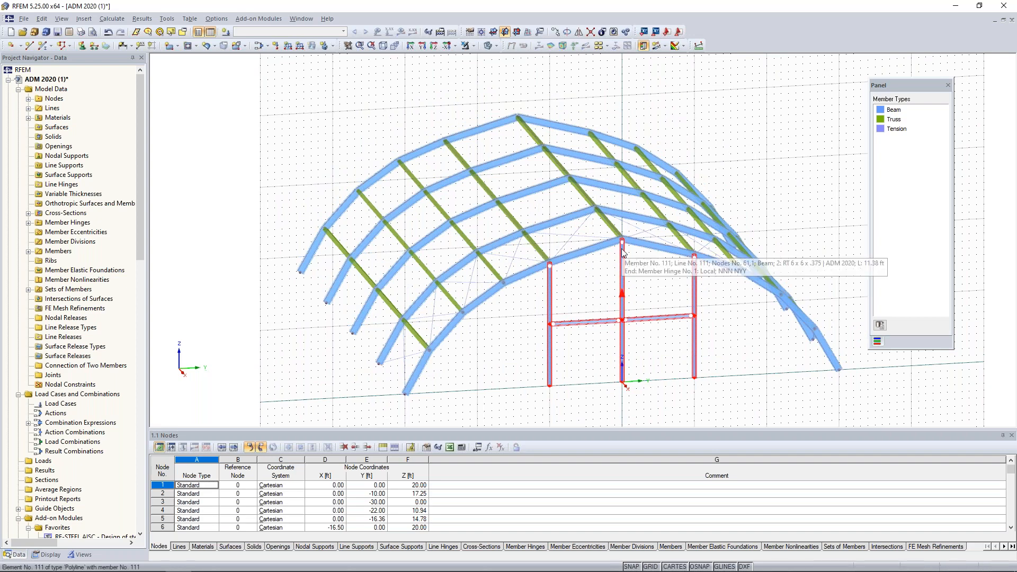
pyautogui.keyDown('ctrl'); pyautogui.moveTo(623, 254); pyautogui.dragTo(518, 133); pyautogui.keyUp('ctrl')
pyautogui.click(498, 354)
# Step: Place hinged nodal supports on all base nodes of the arches and end-wall columns
pyautogui.keyDown('ctrl'); pyautogui.moveTo(357, 327); pyautogui.dragTo(556, 318, button='middle'); pyautogui.keyUp('ctrl')
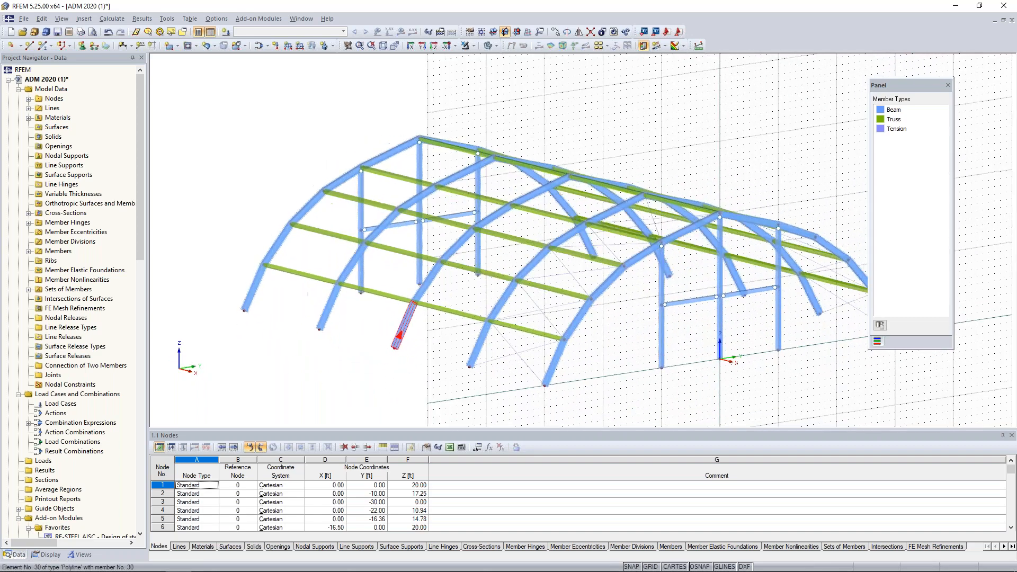
pyautogui.scroll(-3, 616, 350)
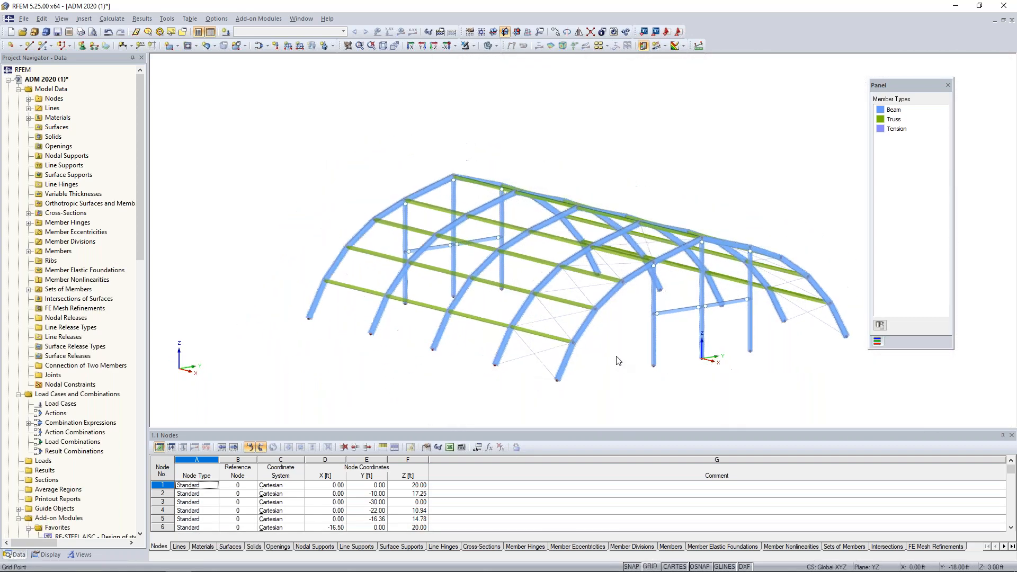
pyautogui.keyDown('ctrl'); pyautogui.moveTo(616, 350); pyautogui.dragTo(555, 339, button='middle'); pyautogui.keyUp('ctrl')
pyautogui.scroll(-1, 475, 365)
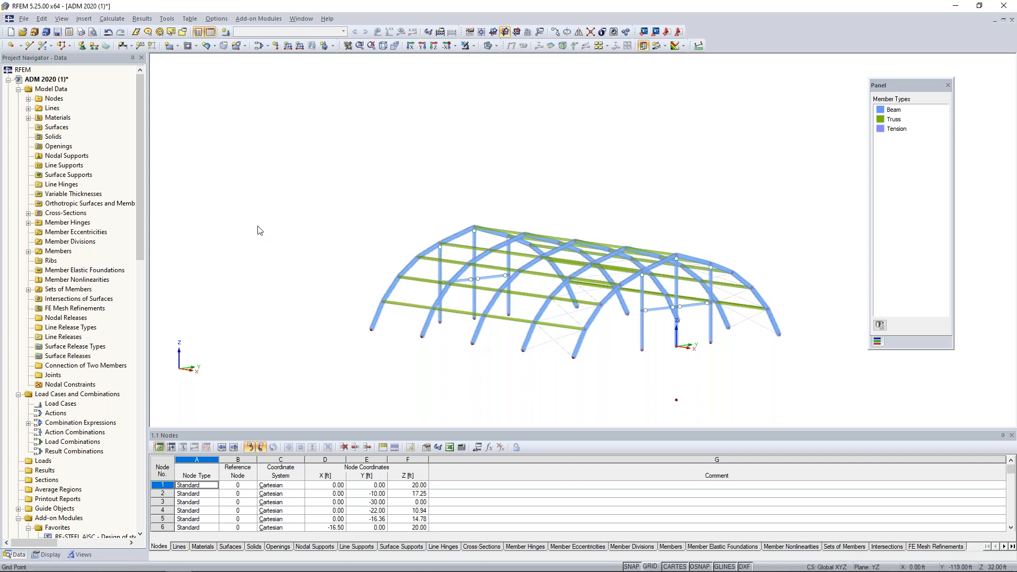
pyautogui.click(83, 46)
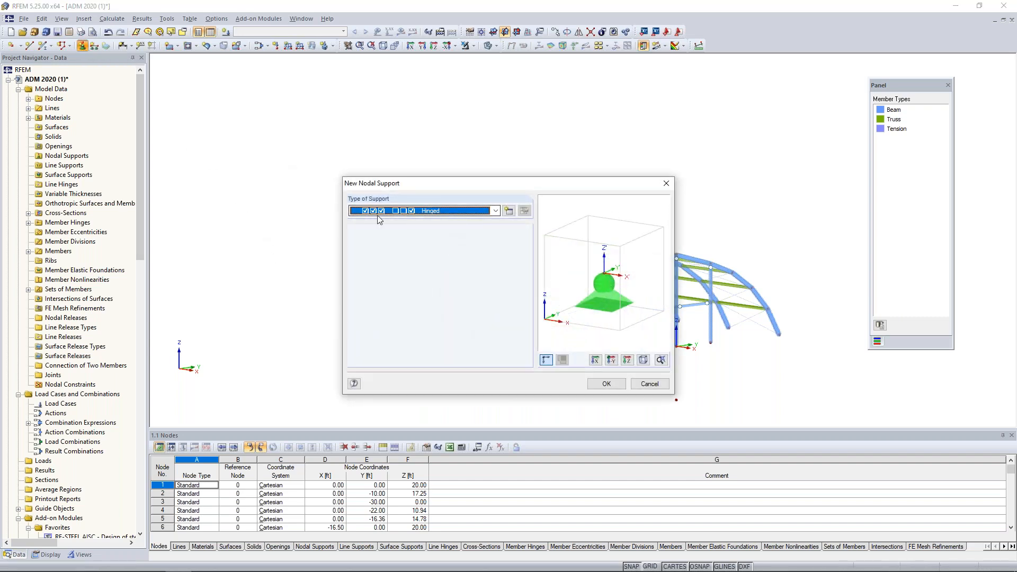
pyautogui.click(455, 213)
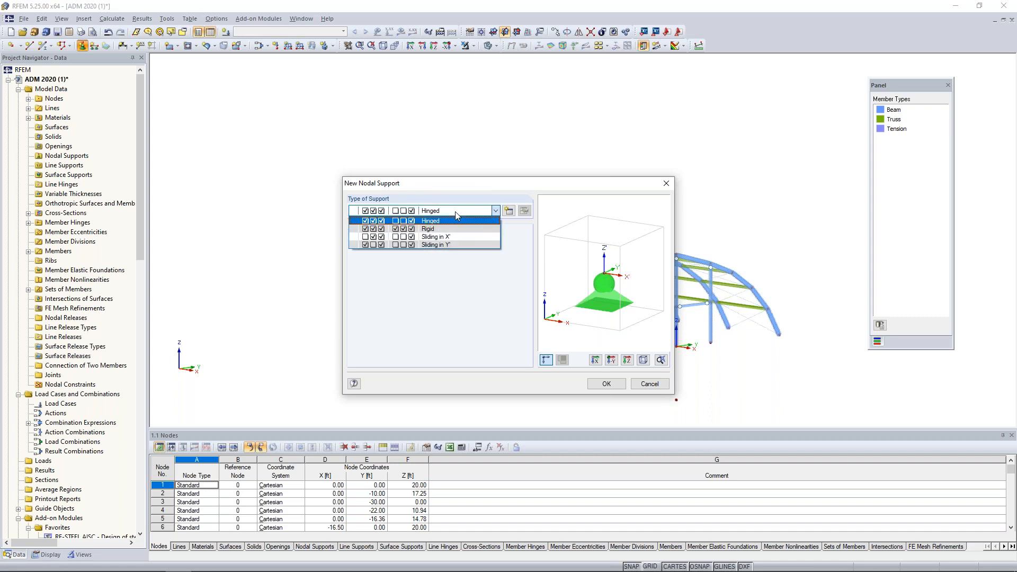
pyautogui.click(452, 218)
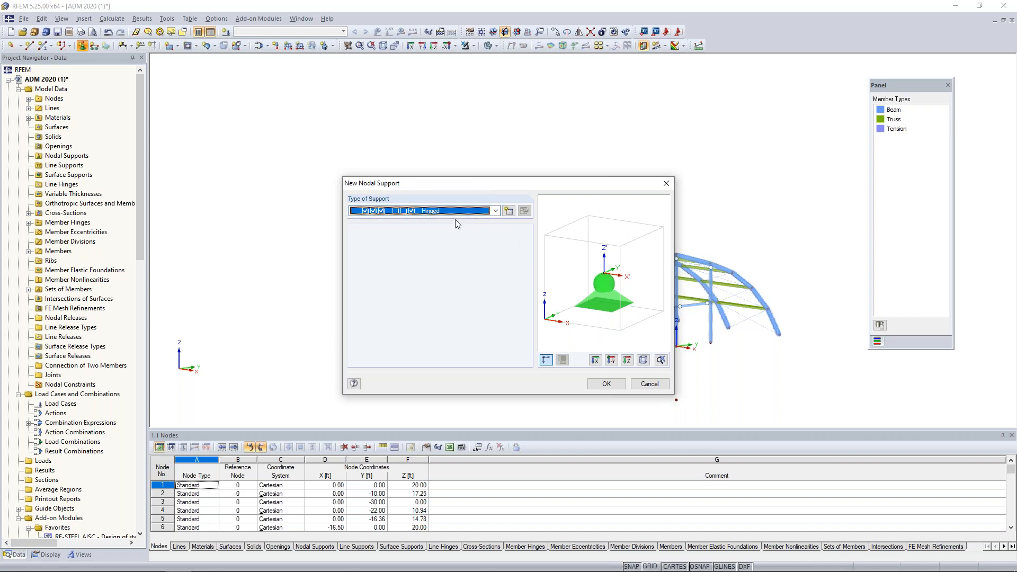
pyautogui.click(607, 388)
pyautogui.keyDown('ctrl'); pyautogui.moveTo(612, 375); pyautogui.dragTo(787, 348, button='middle'); pyautogui.keyUp('ctrl')
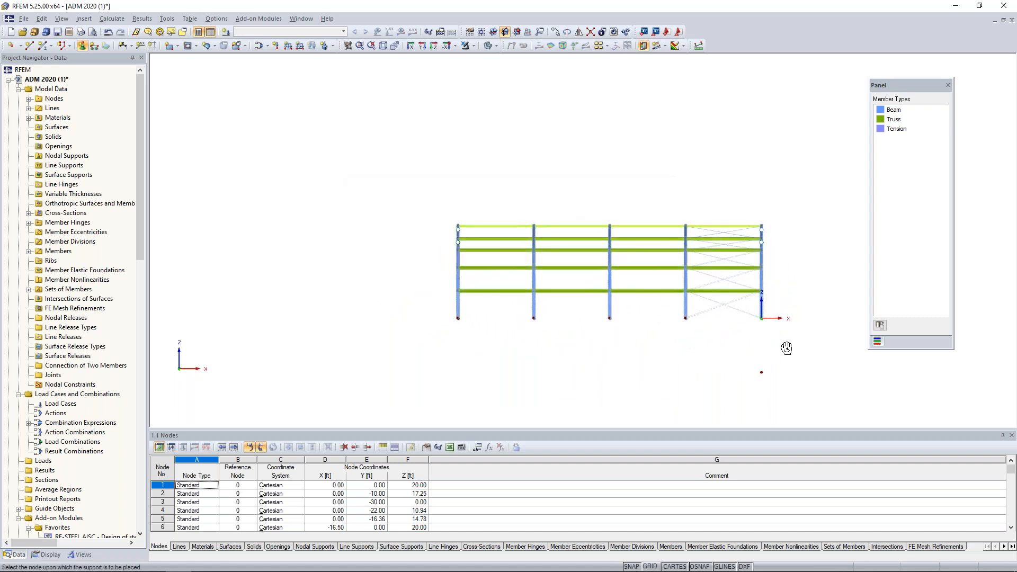
pyautogui.moveTo(485, 317); pyautogui.dragTo(775, 330)
pyautogui.keyDown('ctrl'); pyautogui.moveTo(705, 329); pyautogui.dragTo(518, 377, button='middle'); pyautogui.keyUp('ctrl')
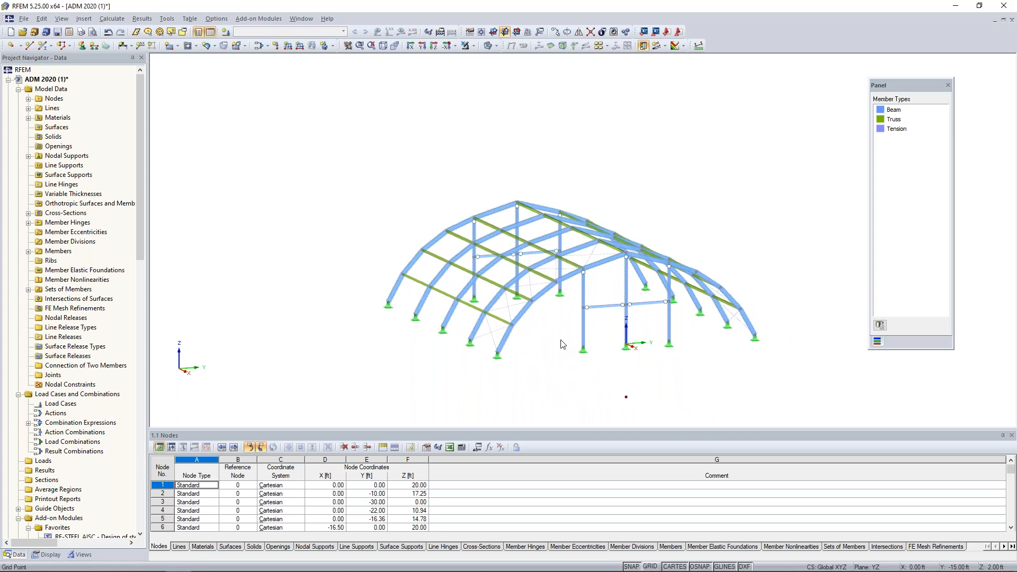
pyautogui.scroll(4, 563, 345)
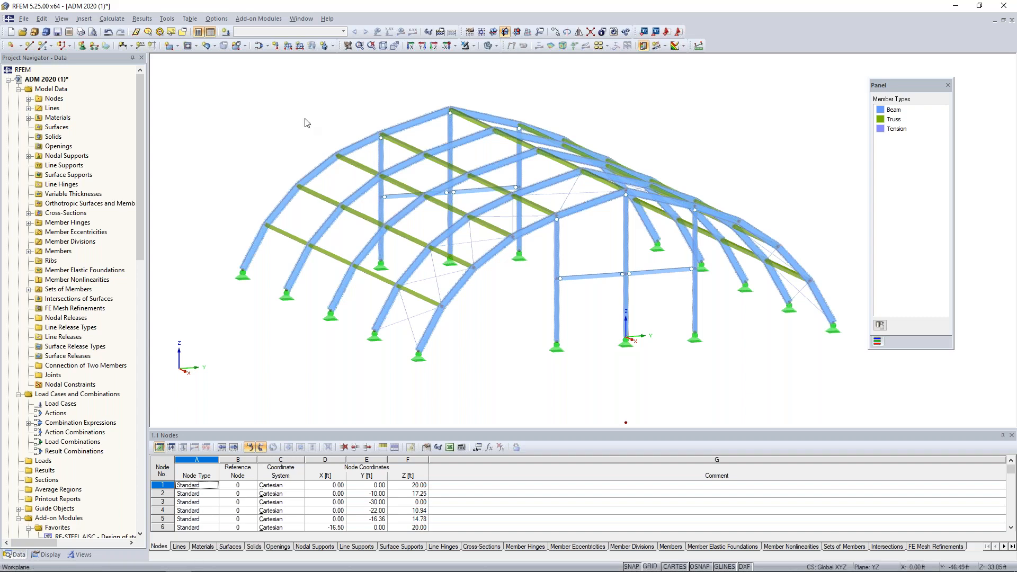
# Step: Switch to the ADM 2020 (2) model and show the arch structure's membrane-covered long side
pyautogui.click(301, 19)
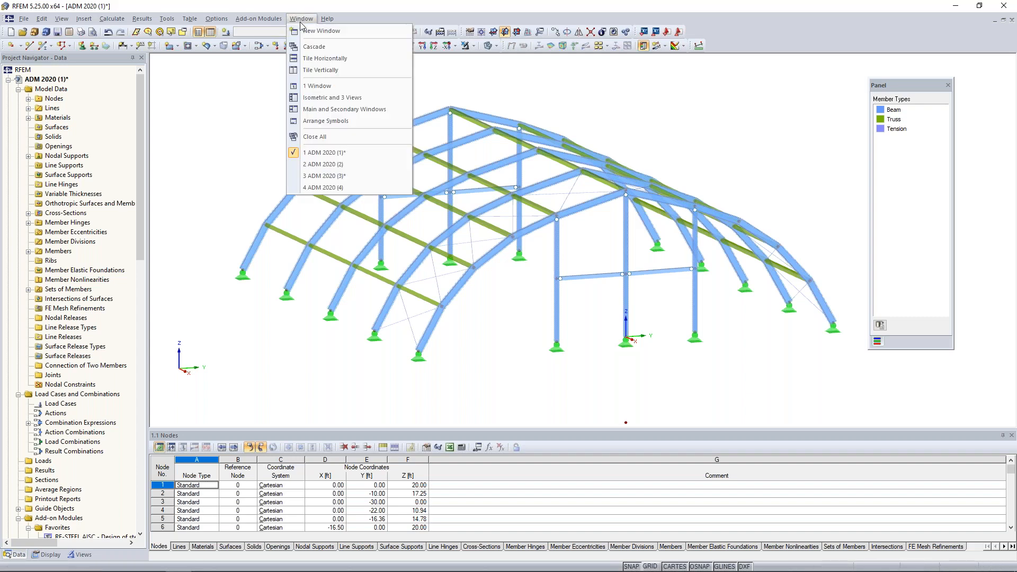
pyautogui.click(319, 168)
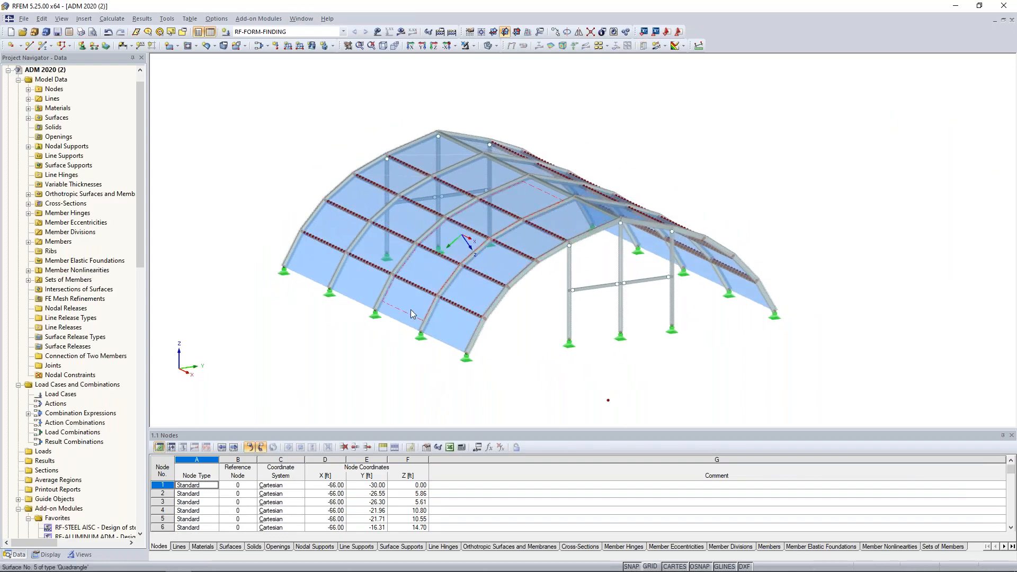
pyautogui.keyDown('ctrl'); pyautogui.moveTo(289, 288); pyautogui.dragTo(724, 352, button='middle'); pyautogui.keyUp('ctrl')
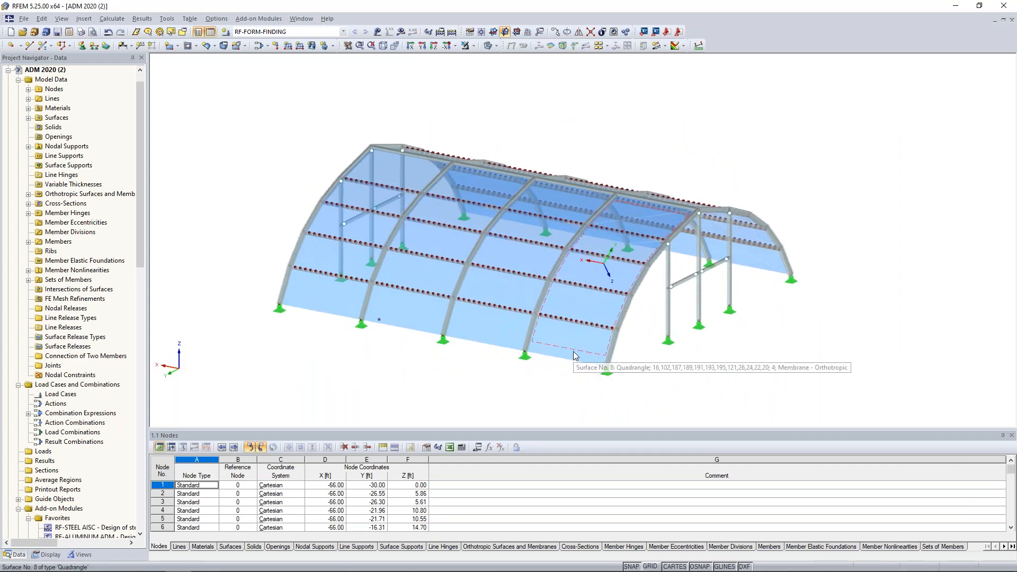
# Step: Review the Orthotropic Elastic 2D constants of the Membrane material on the lower surface in the front bay
pyautogui.doubleClick(573, 351)
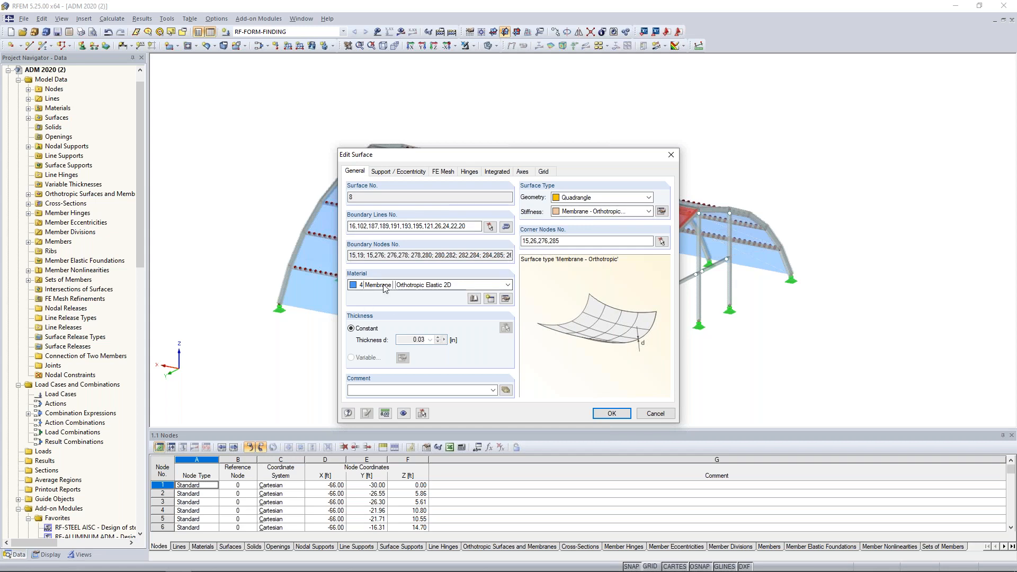
pyautogui.click(505, 299)
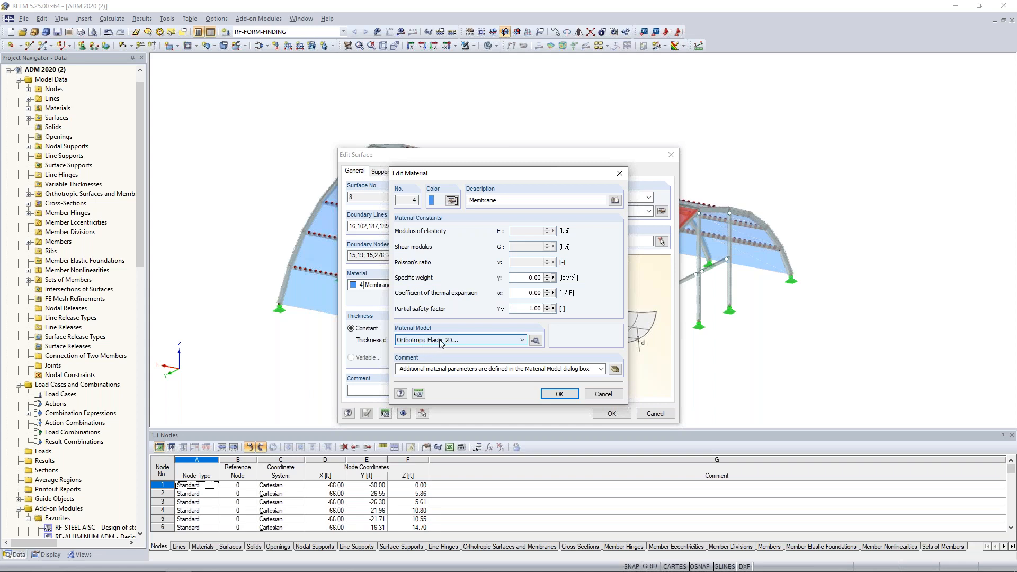
pyautogui.click(535, 340)
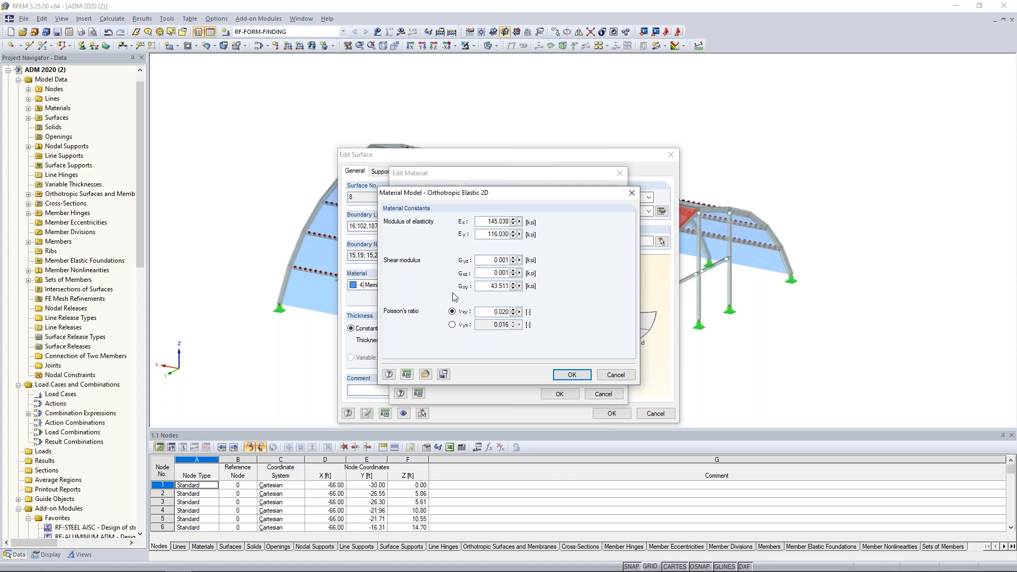
pyautogui.click(613, 376)
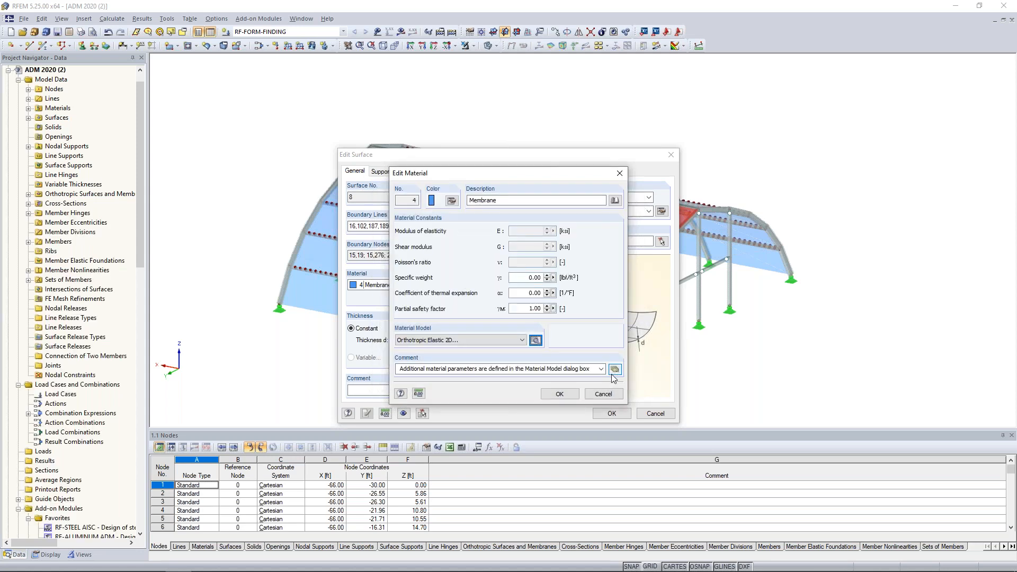
pyautogui.click(559, 393)
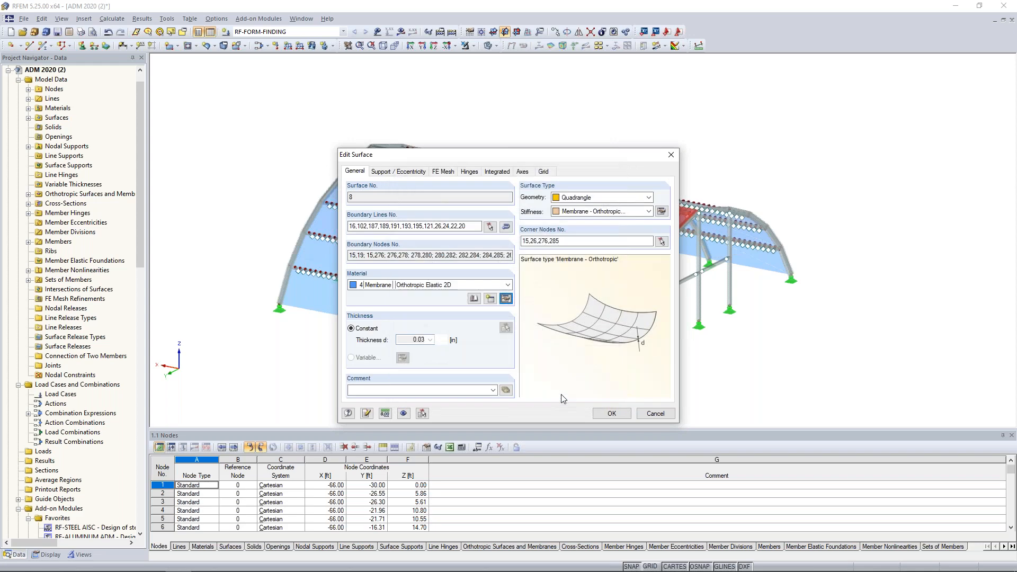
# Step: Review the front-bay surface's orthotropic membrane stiffness, covering constant thickness, stiffness matrix and form-finding prestress
pyautogui.click(661, 212)
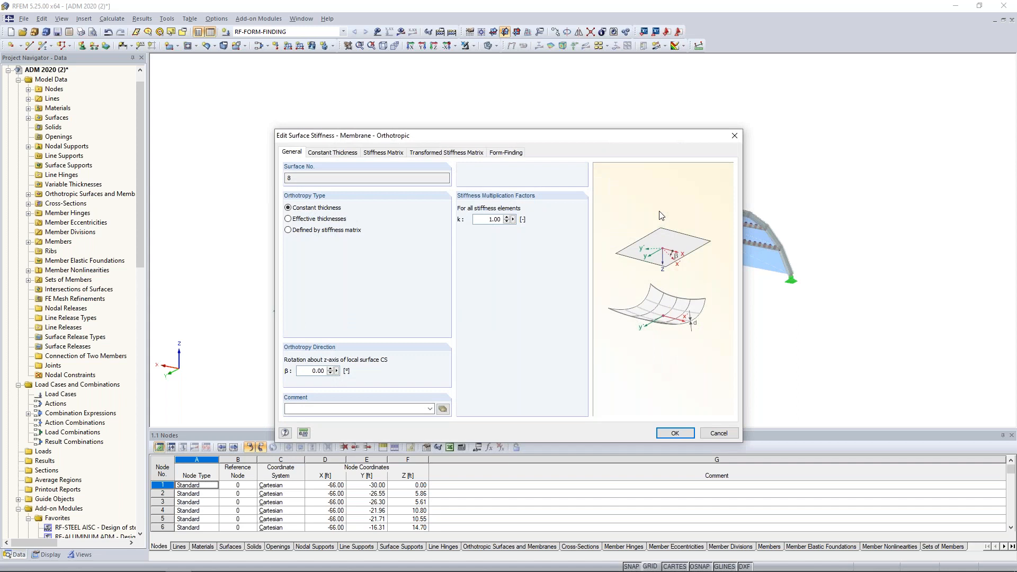
pyautogui.click(347, 154)
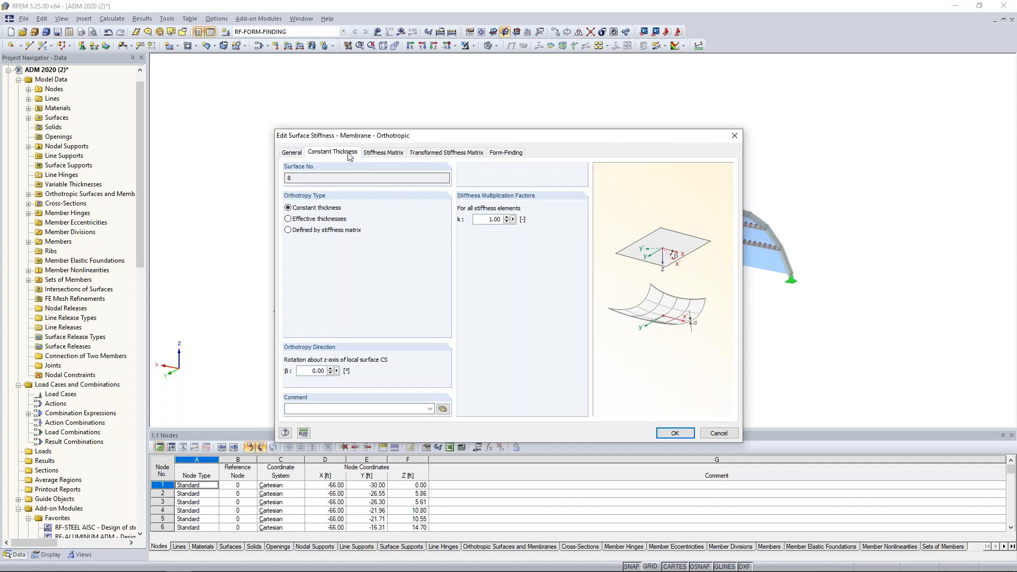
pyautogui.click(307, 371)
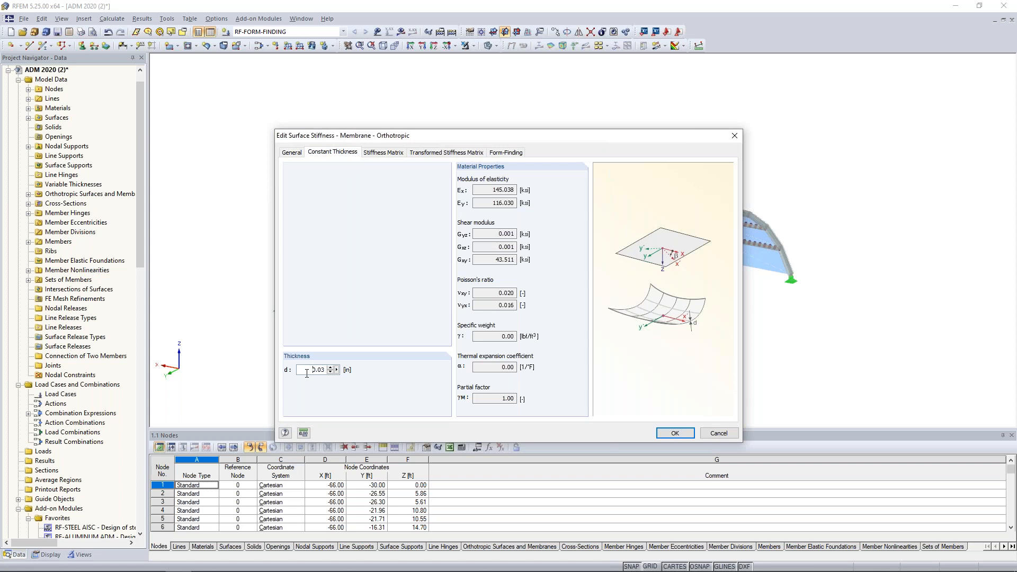
pyautogui.click(382, 155)
pyautogui.click(316, 179)
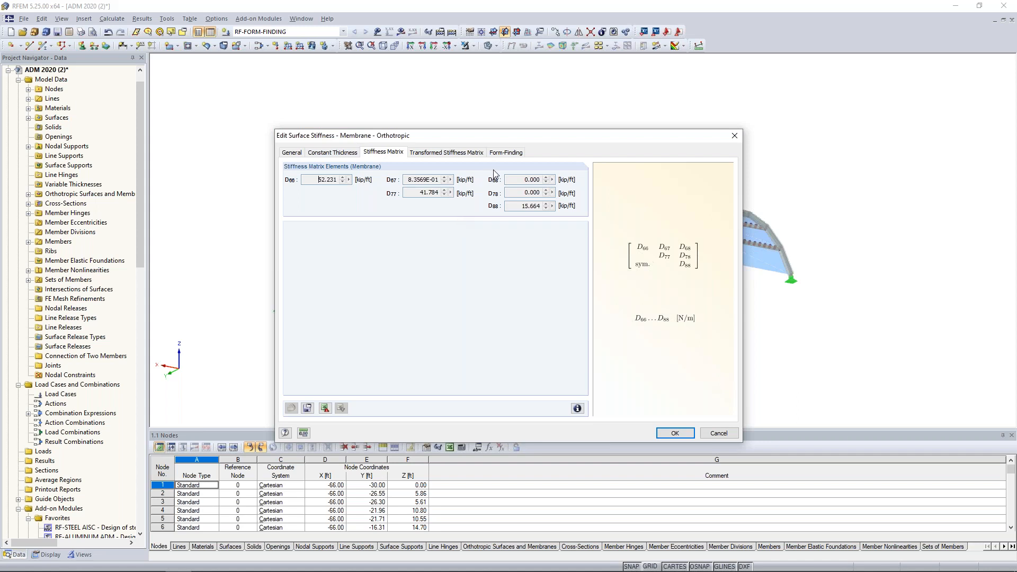
pyautogui.click(504, 154)
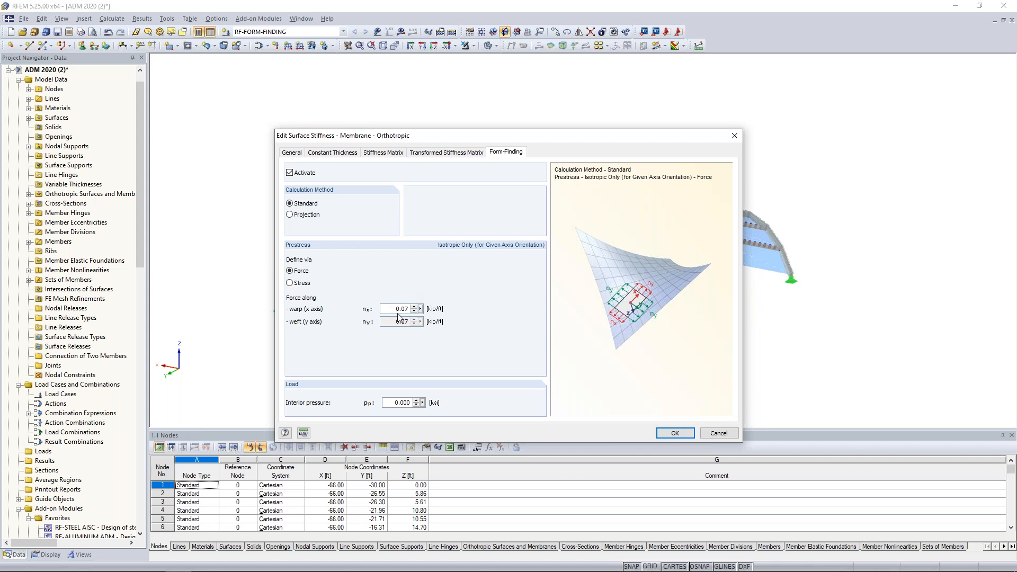
pyautogui.click(676, 434)
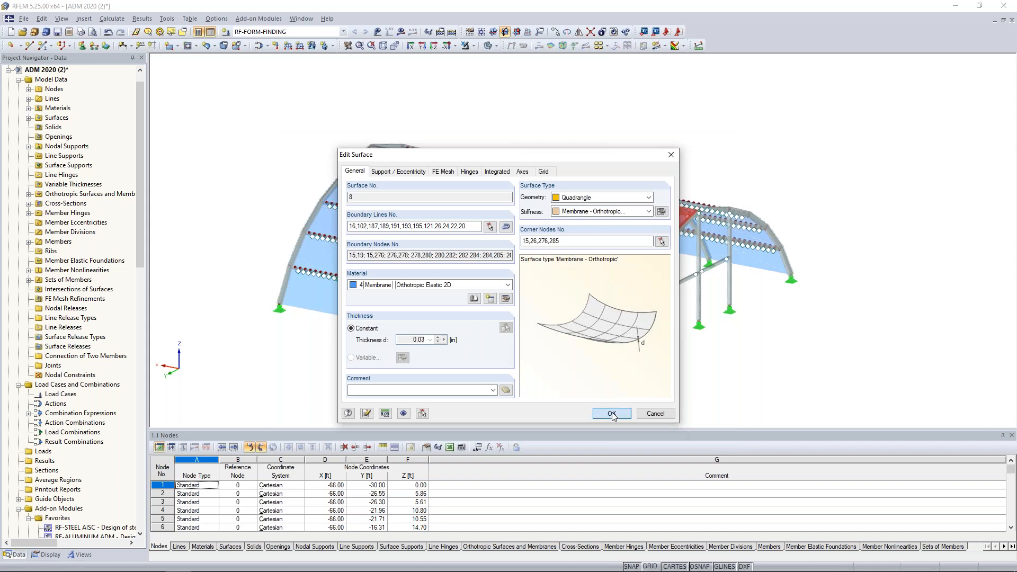
pyautogui.click(612, 414)
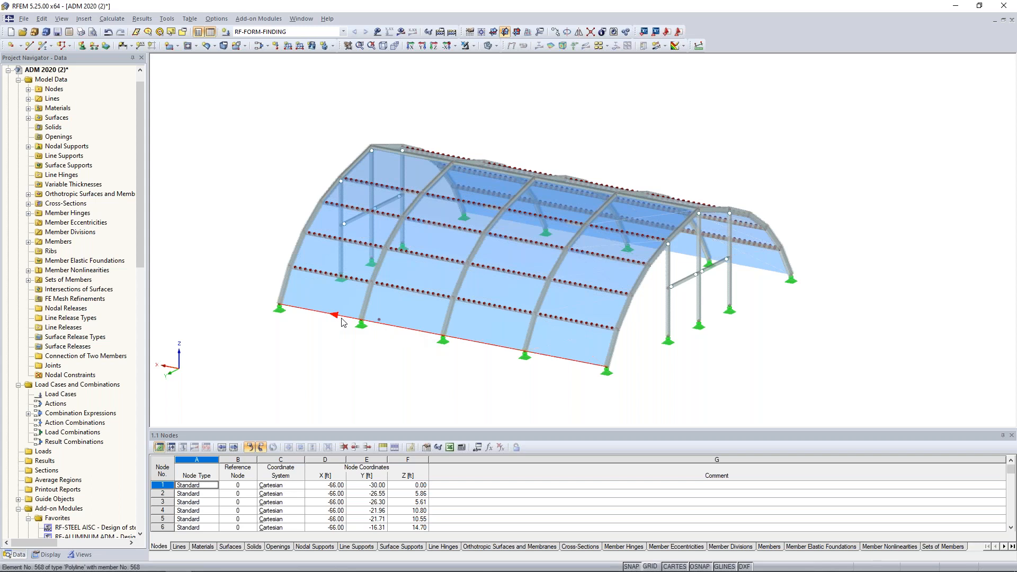
# Step: Examine the form-finding parameters of the cable members along the membrane's base edge
pyautogui.doubleClick(581, 366)
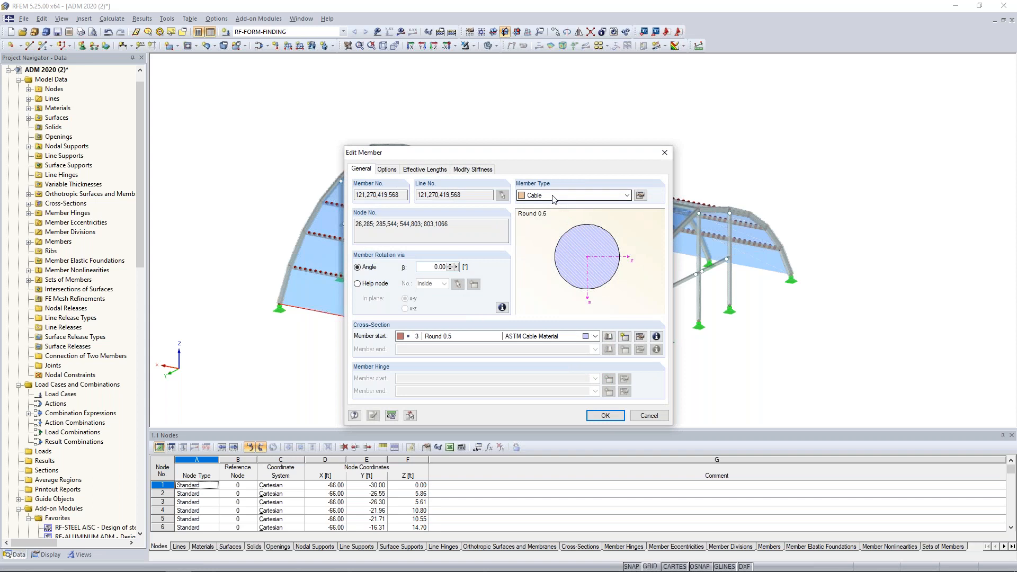
pyautogui.click(641, 196)
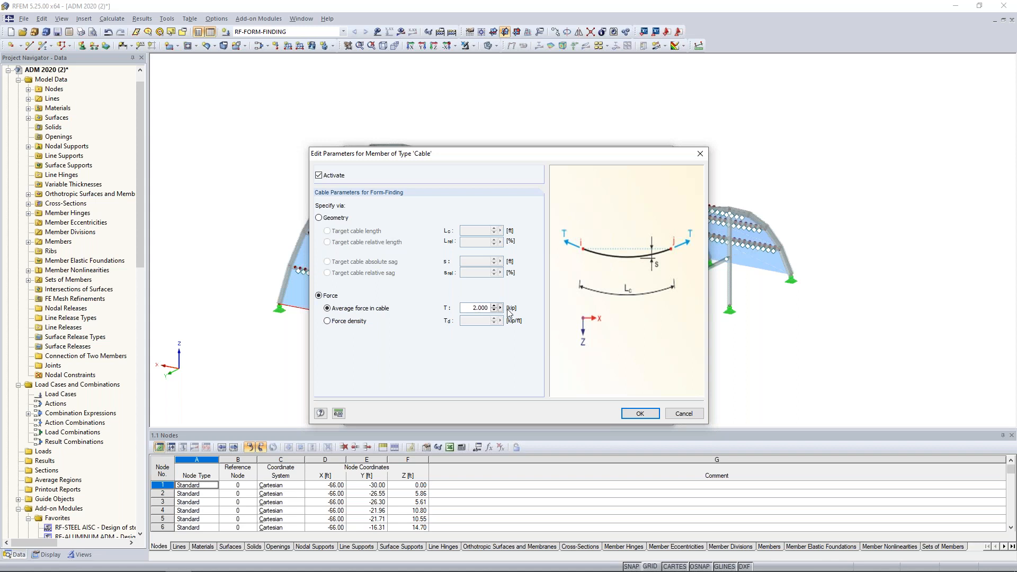
pyautogui.moveTo(447, 154); pyautogui.dragTo(540, 137)
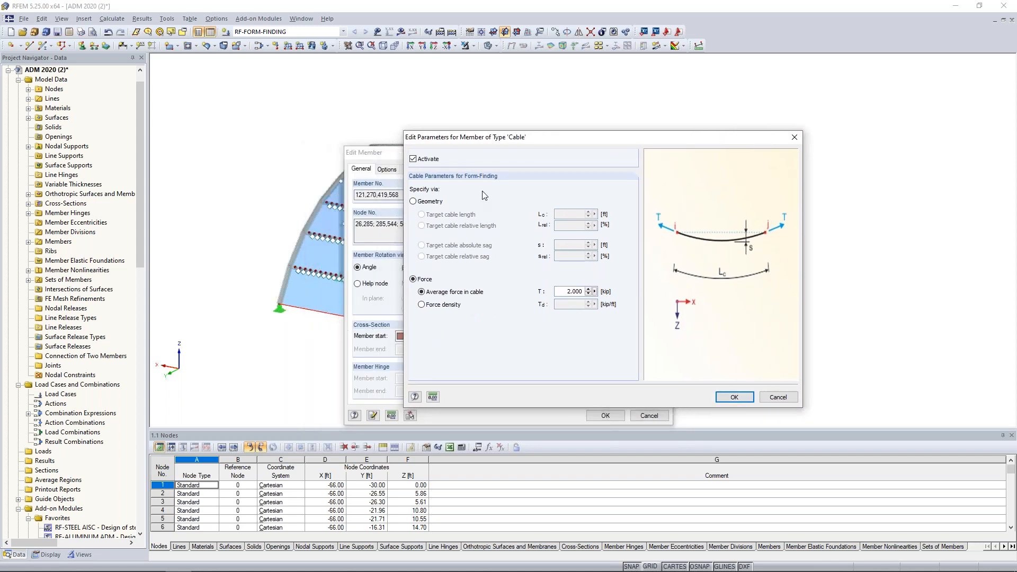
pyautogui.moveTo(524, 139); pyautogui.dragTo(446, 147)
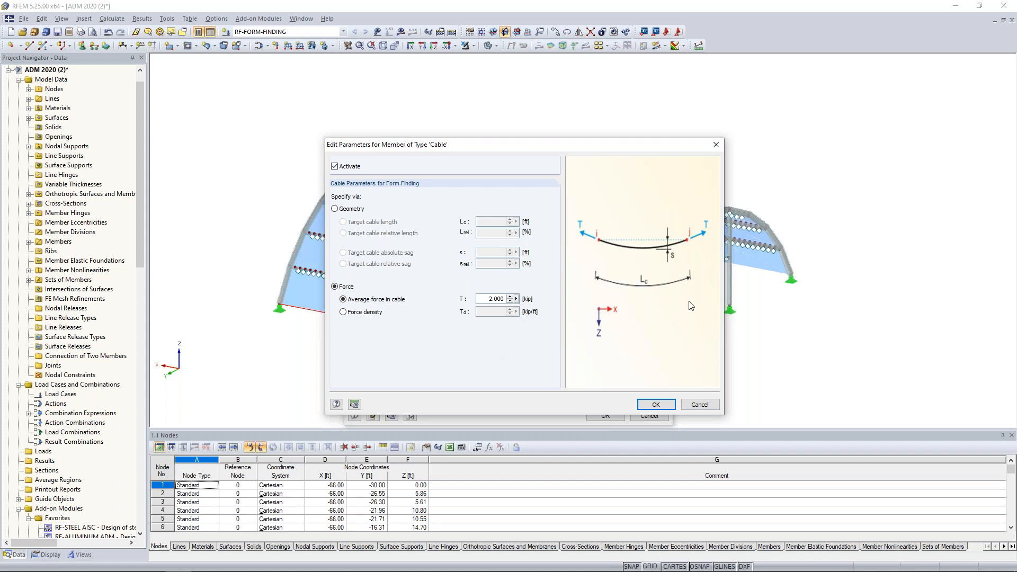
pyautogui.click(655, 404)
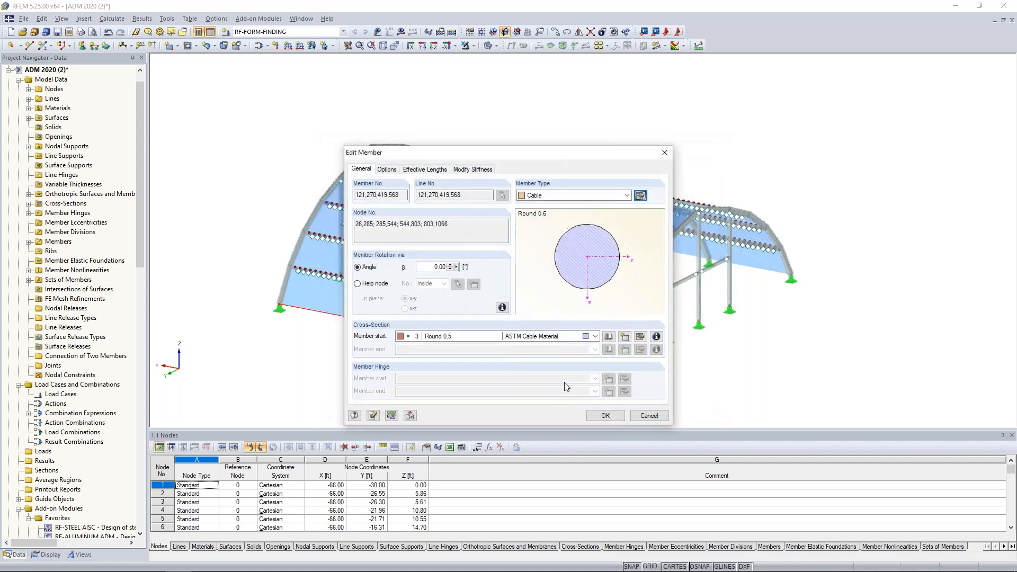
pyautogui.click(591, 417)
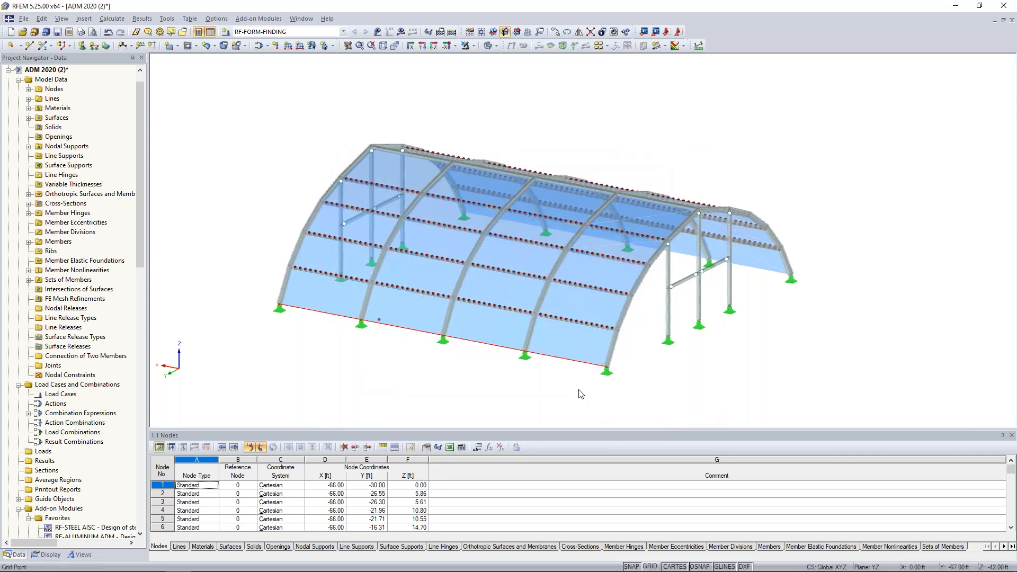
# Step: Display the model as wireframe and isolate the lowest truss line with its short link members in the cross-braced end bay
pyautogui.keyDown('ctrl'); pyautogui.moveTo(593, 141); pyautogui.dragTo(733, 221, button='middle'); pyautogui.keyUp('ctrl')
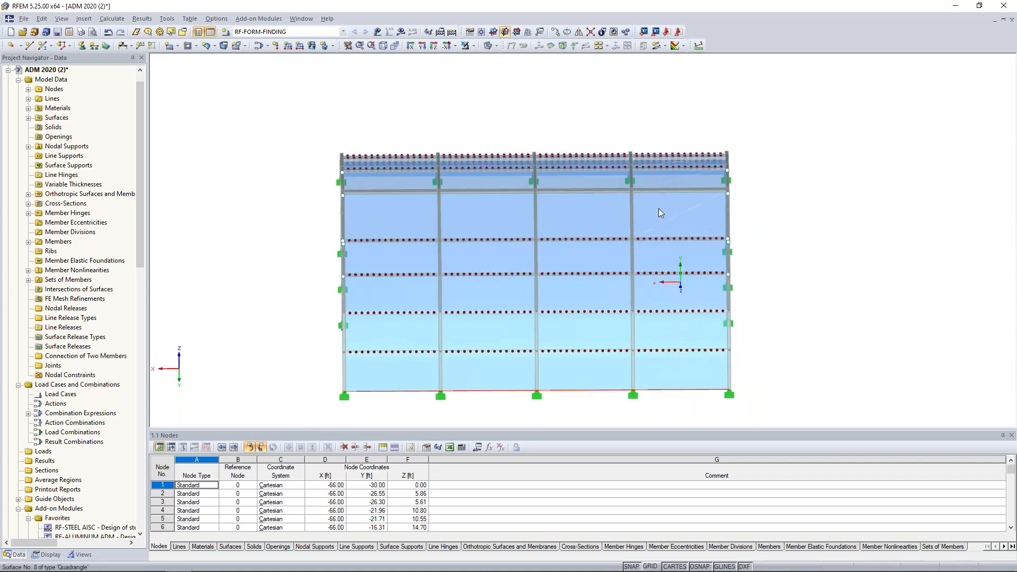
pyautogui.click(488, 46)
pyautogui.moveTo(787, 383); pyautogui.dragTo(708, 341, button='middle')
pyautogui.scroll(5, 594, 347)
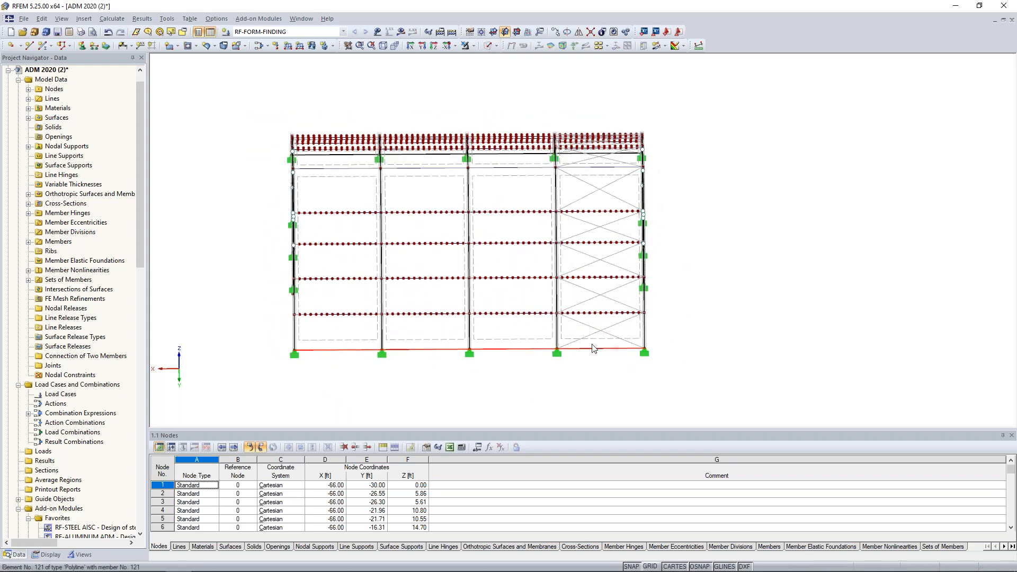
pyautogui.scroll(1, 523, 291)
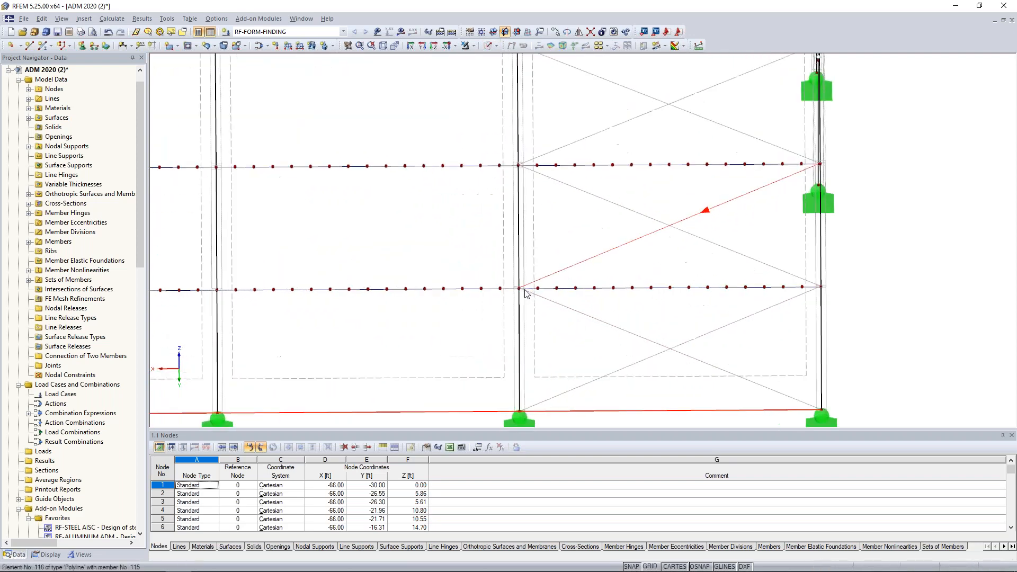
pyautogui.moveTo(615, 306); pyautogui.dragTo(968, 302)
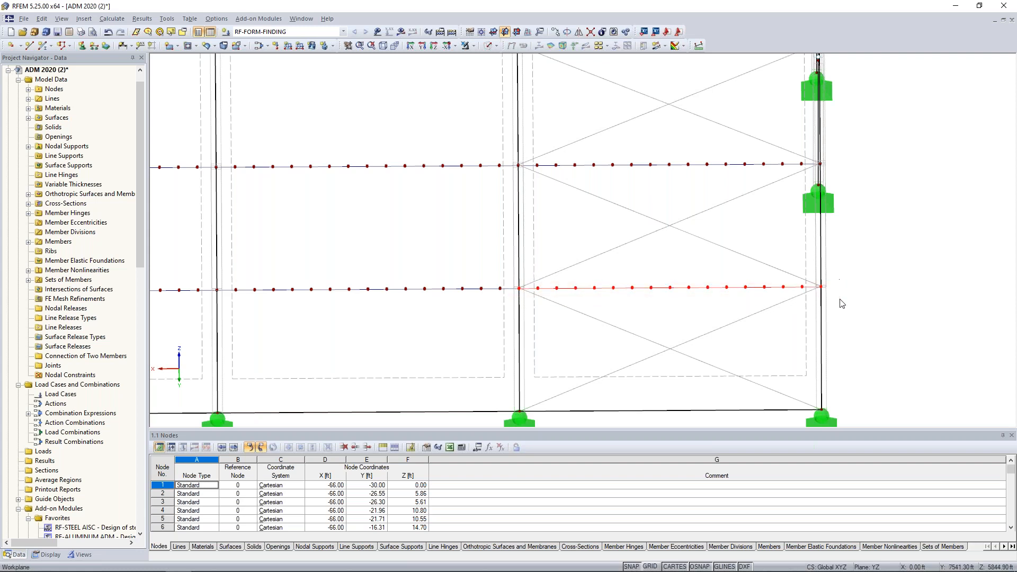
pyautogui.click(473, 46)
pyautogui.click(481, 58)
# Step: Inspect one short rigid link between the truss line and the membrane, including its member-start hinge conditions
pyautogui.scroll(-3, 616, 187)
pyautogui.keyDown('ctrl'); pyautogui.moveTo(616, 187); pyautogui.dragTo(585, 294, button='middle'); pyautogui.keyUp('ctrl')
pyautogui.scroll(8, 578, 284)
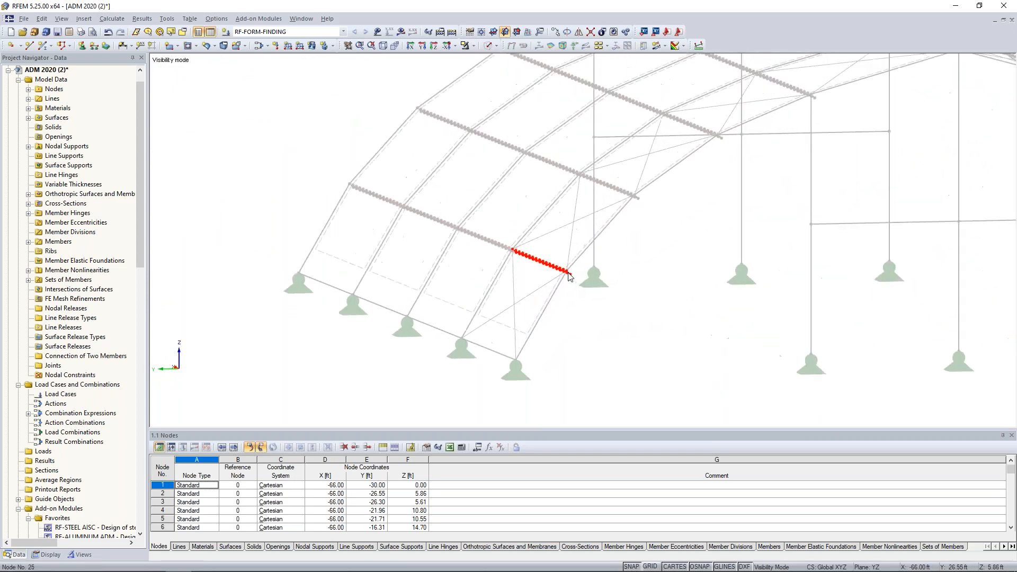
pyautogui.moveTo(569, 279)
pyautogui.keyDown('ctrl'); pyautogui.mouseDown(button='middle')
pyautogui.moveTo(510, 271)
pyautogui.moveTo(574, 287)
pyautogui.mouseUp(button='middle'); pyautogui.keyUp('ctrl')
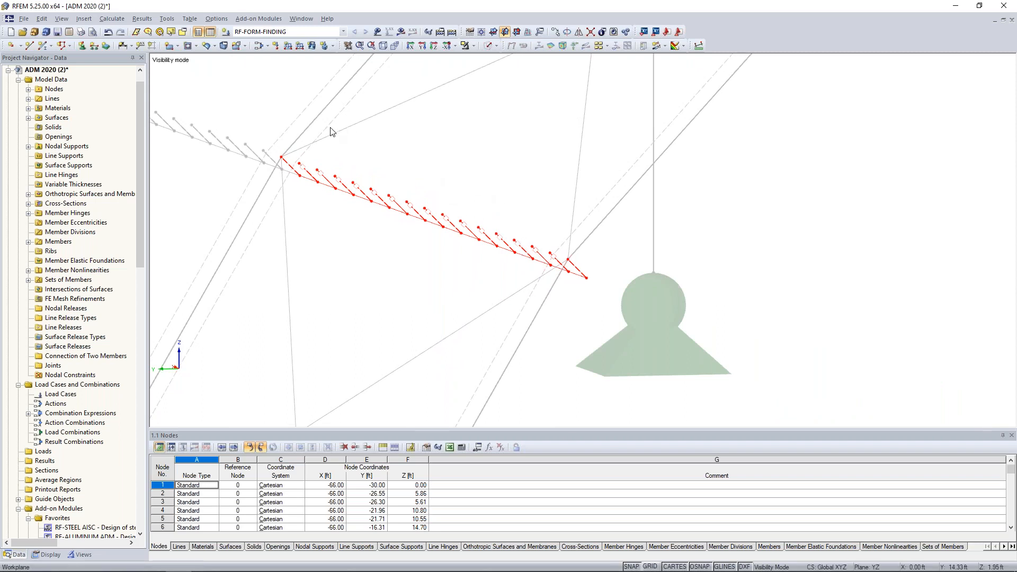
pyautogui.moveTo(421, 265)
pyautogui.keyDown('ctrl'); pyautogui.mouseDown(button='middle')
pyautogui.moveTo(491, 267)
pyautogui.moveTo(445, 277)
pyautogui.moveTo(438, 261)
pyautogui.mouseUp(button='middle'); pyautogui.keyUp('ctrl')
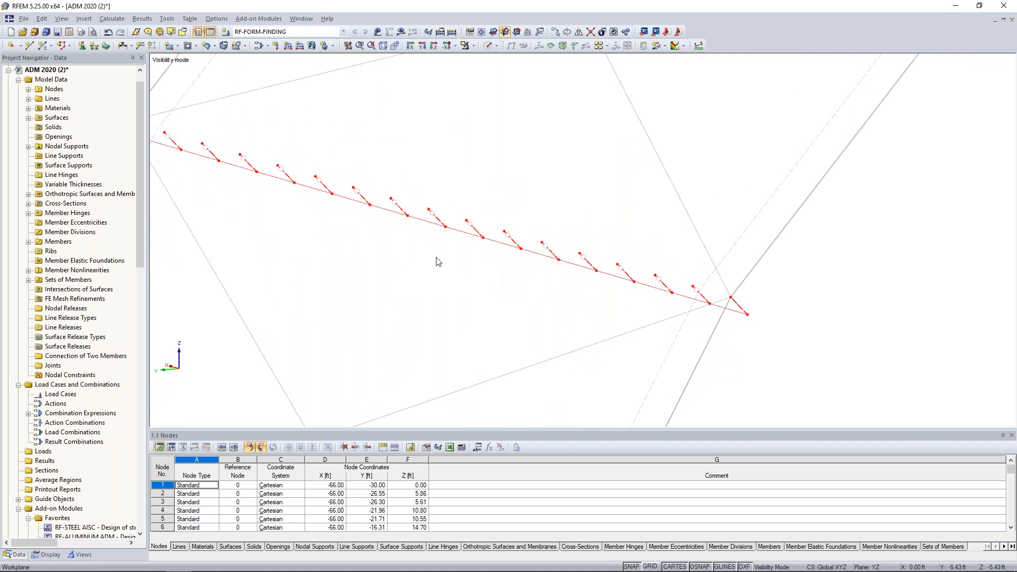
pyautogui.click(406, 239)
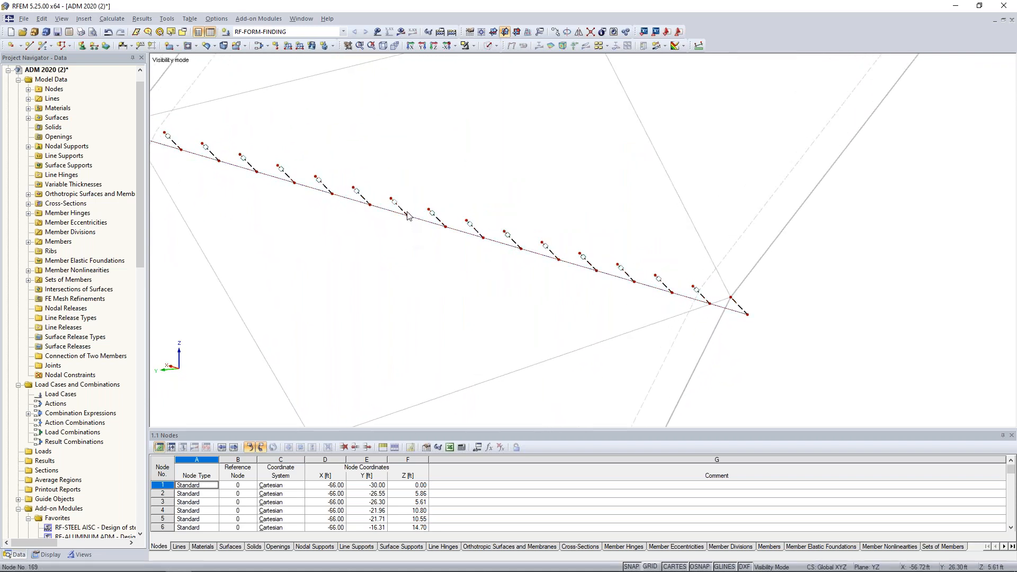
pyautogui.click(401, 214)
pyautogui.doubleClick(401, 213)
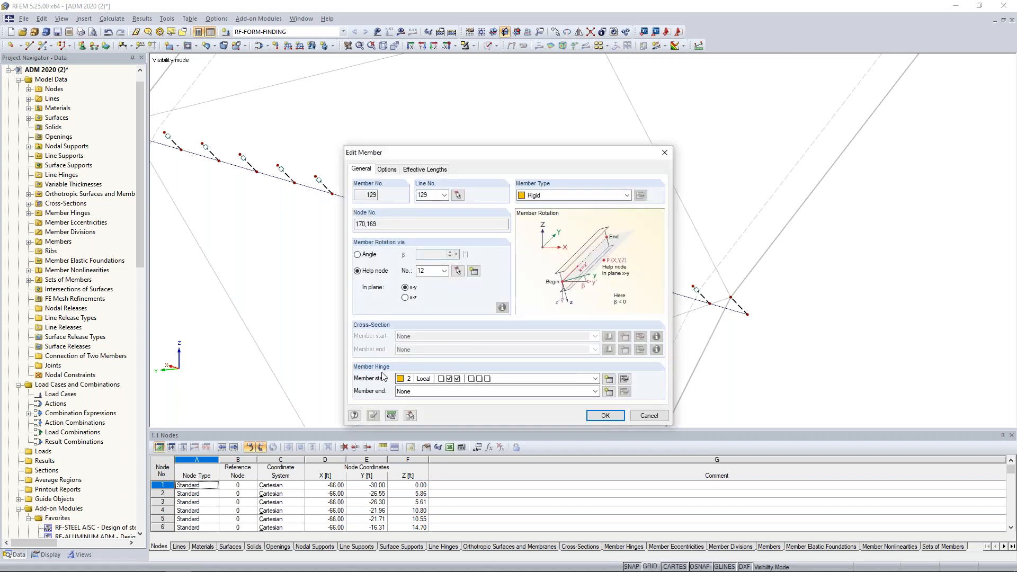
pyautogui.click(625, 379)
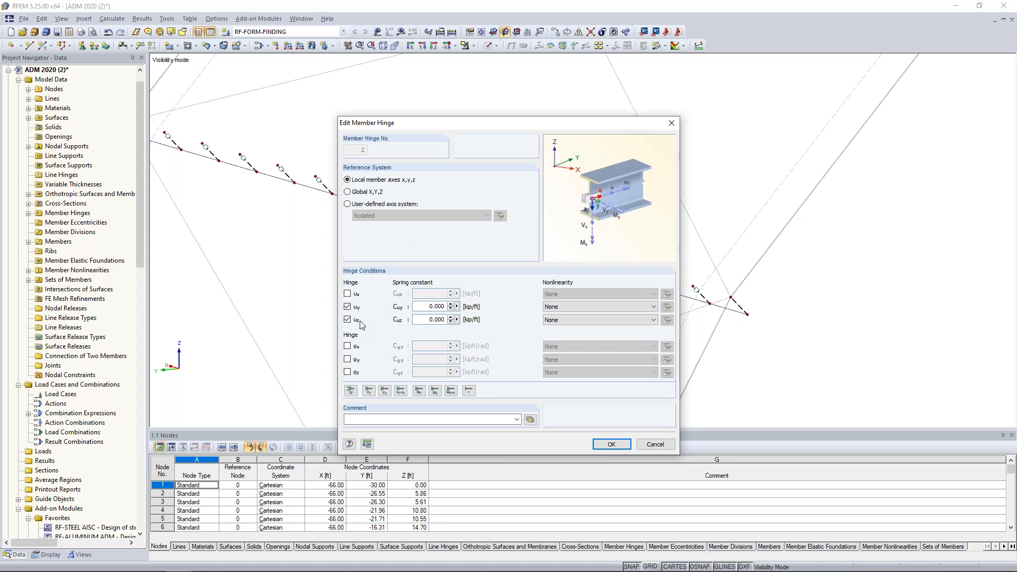
pyautogui.click(650, 445)
# Step: Review the rigid link's member options and its Failure under tension nonlinearity definition
pyautogui.click(387, 169)
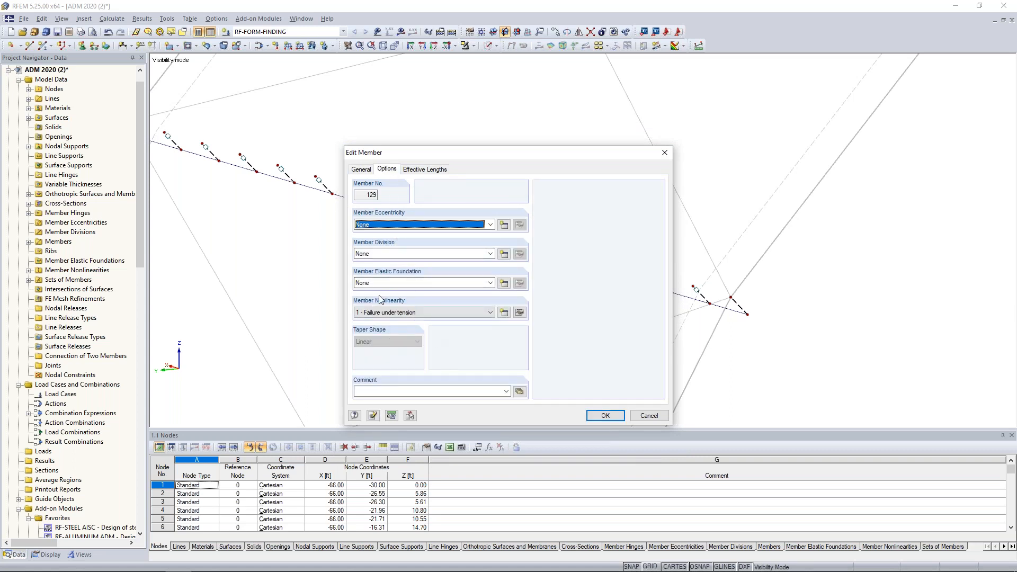
pyautogui.click(520, 312)
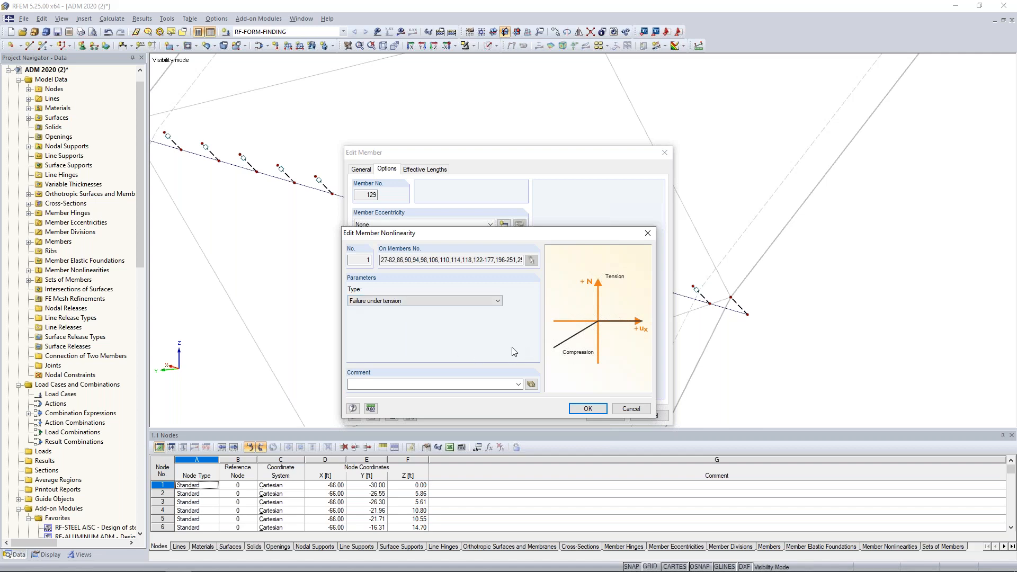
pyautogui.click(627, 410)
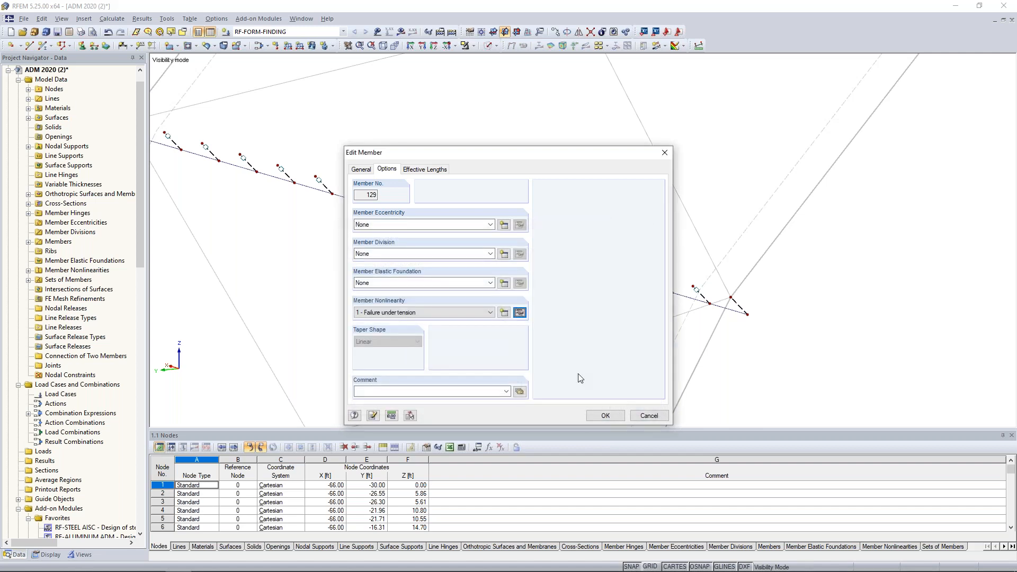
pyautogui.click(647, 416)
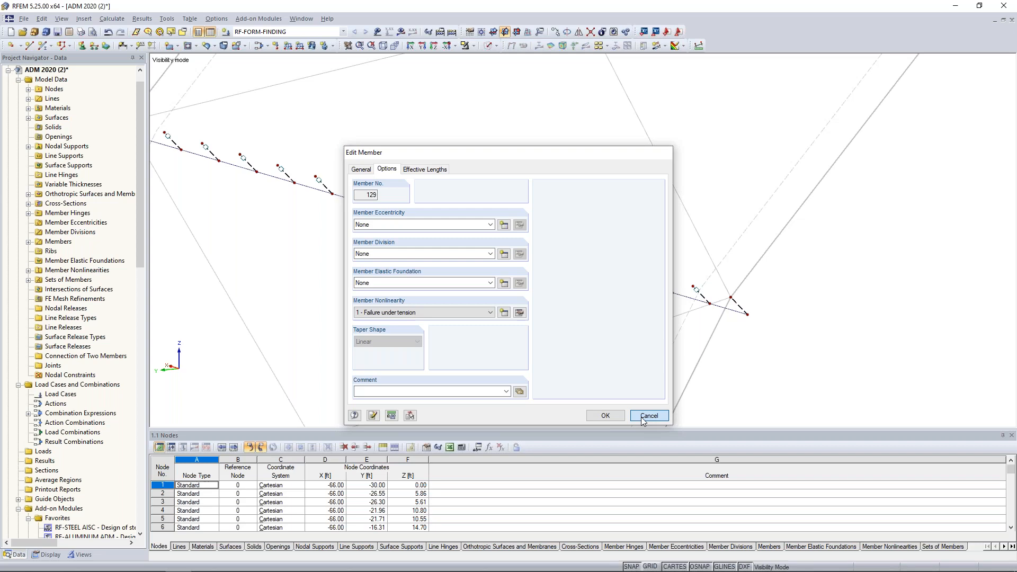
pyautogui.scroll(-8, 573, 344)
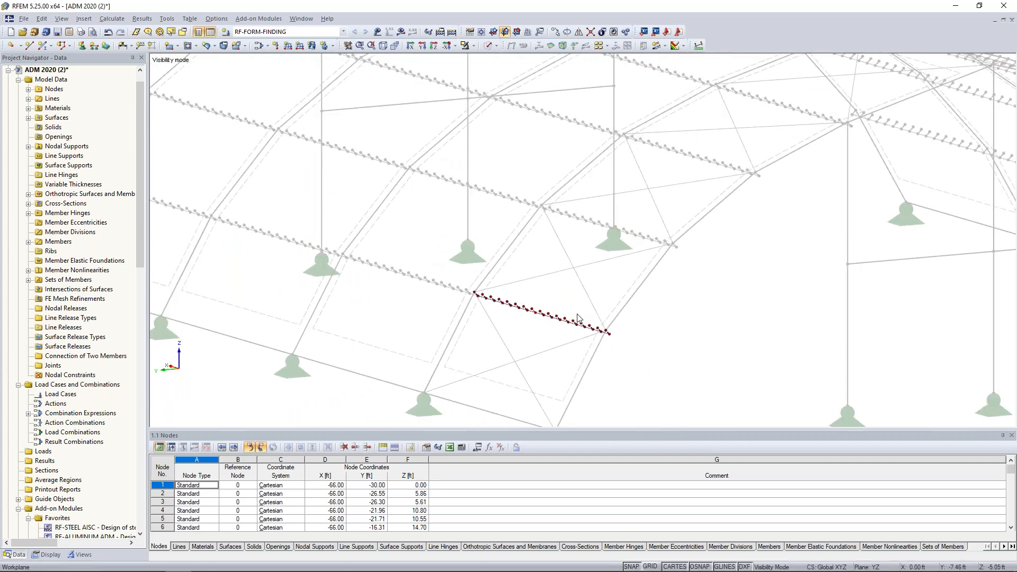
pyautogui.scroll(-5, 578, 318)
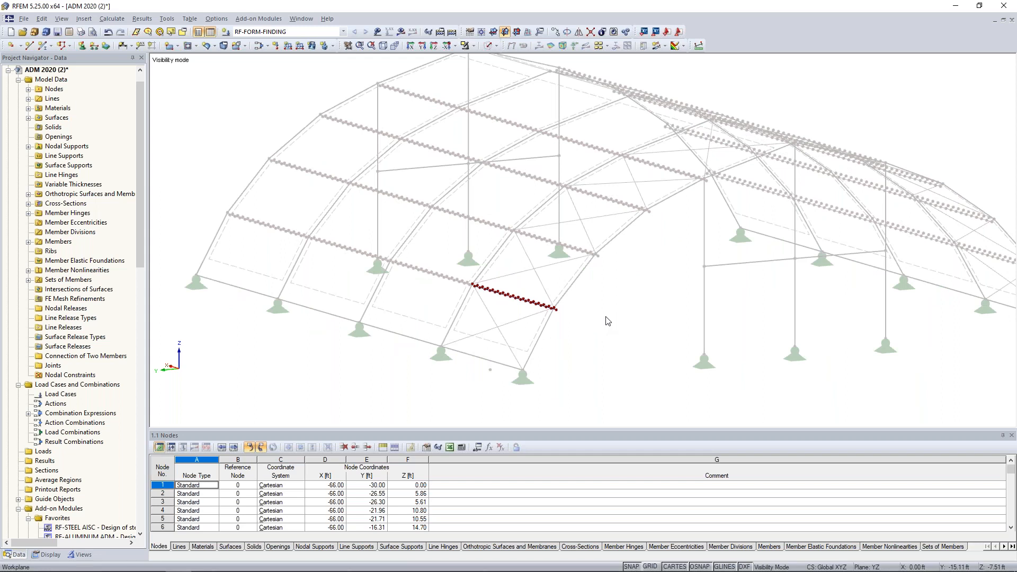
# Step: Cancel the visibility mode to show the whole model and calculate the RF-FORM-FINDING results
pyautogui.click(476, 46)
pyautogui.click(493, 137)
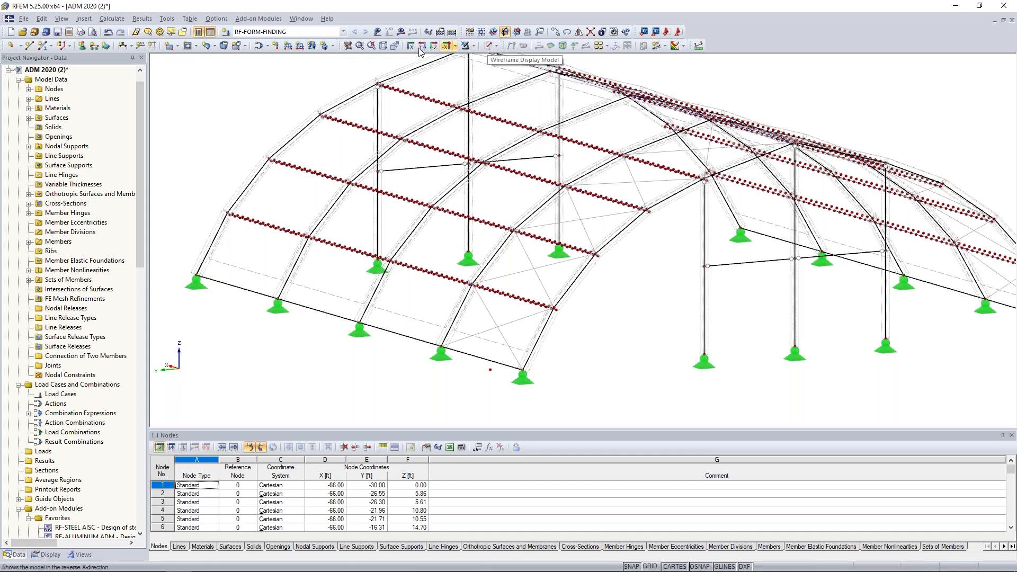
pyautogui.click(401, 32)
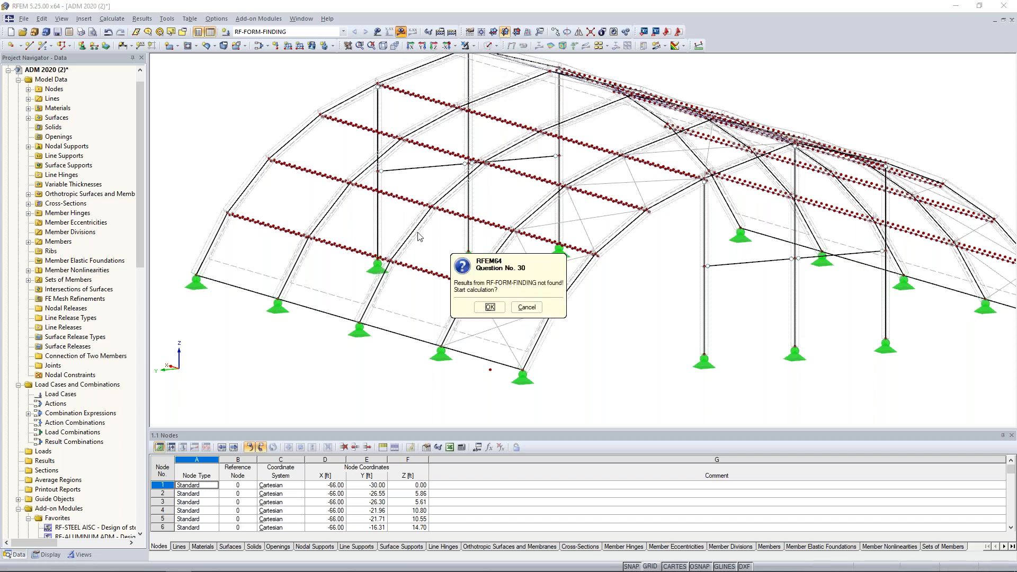
pyautogui.click(490, 307)
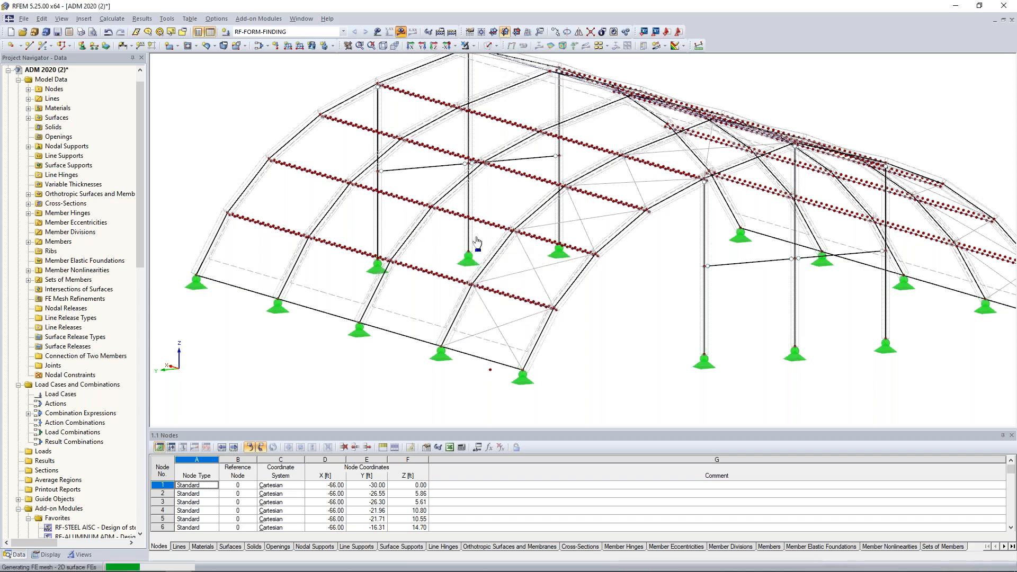
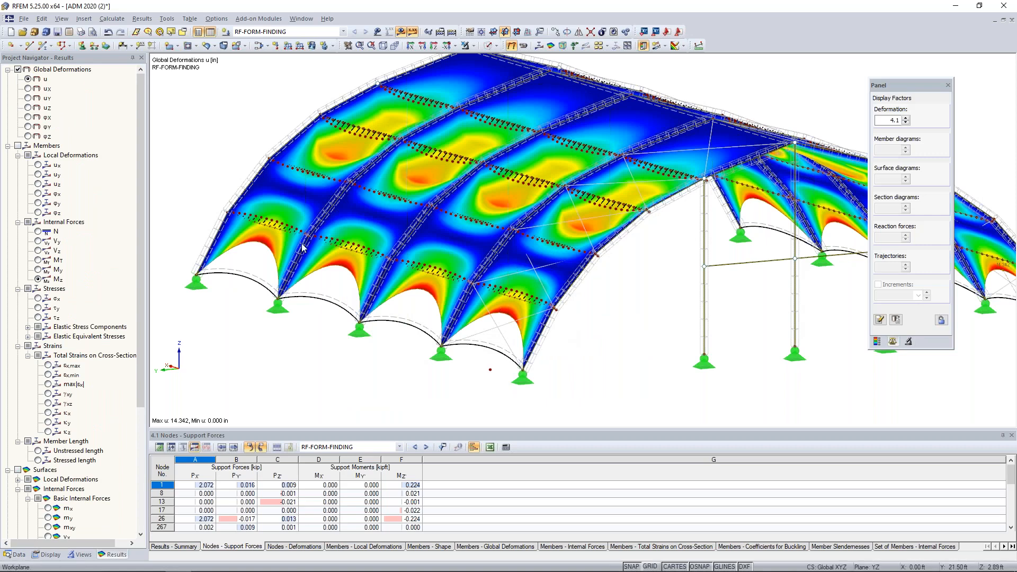
# Step: Reduce the display factor of the form-finding deformation to 1.025
pyautogui.scroll(-1, 607, 299)
pyautogui.scroll(-2, 606, 299)
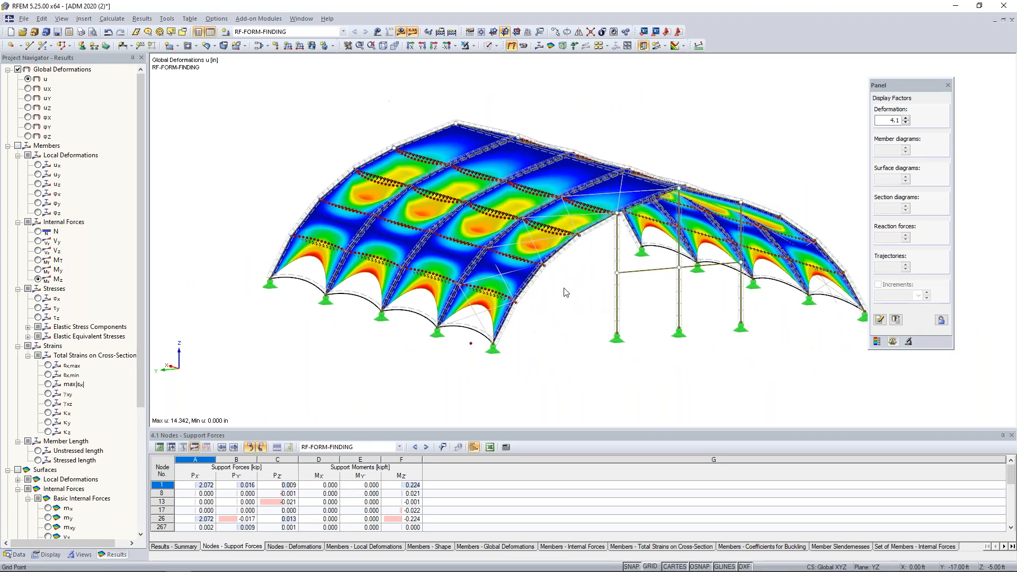
pyautogui.keyDown('ctrl'); pyautogui.moveTo(566, 293); pyautogui.dragTo(554, 298, button='middle'); pyautogui.keyUp('ctrl')
pyautogui.click(906, 122)
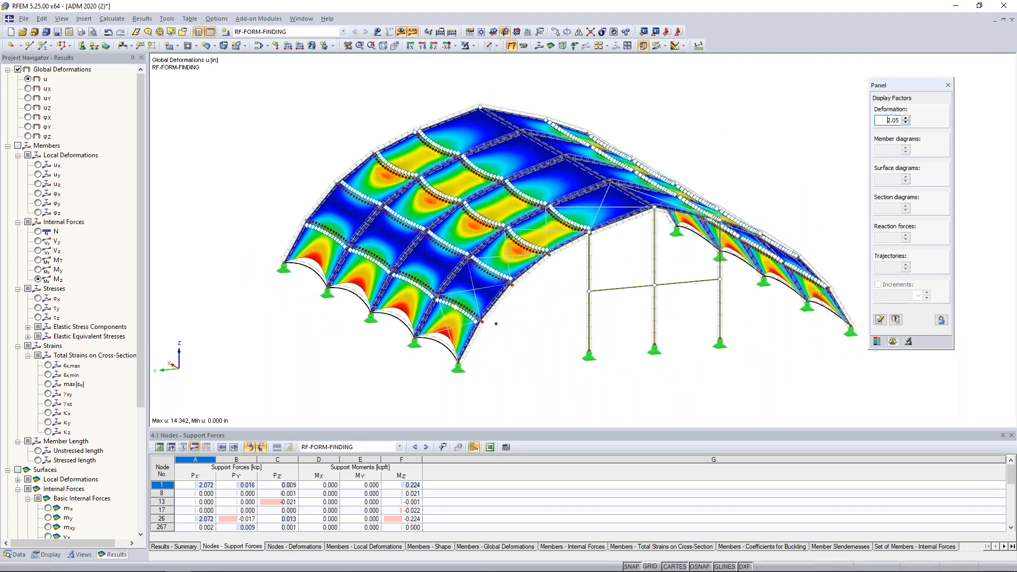
pyautogui.click(906, 123)
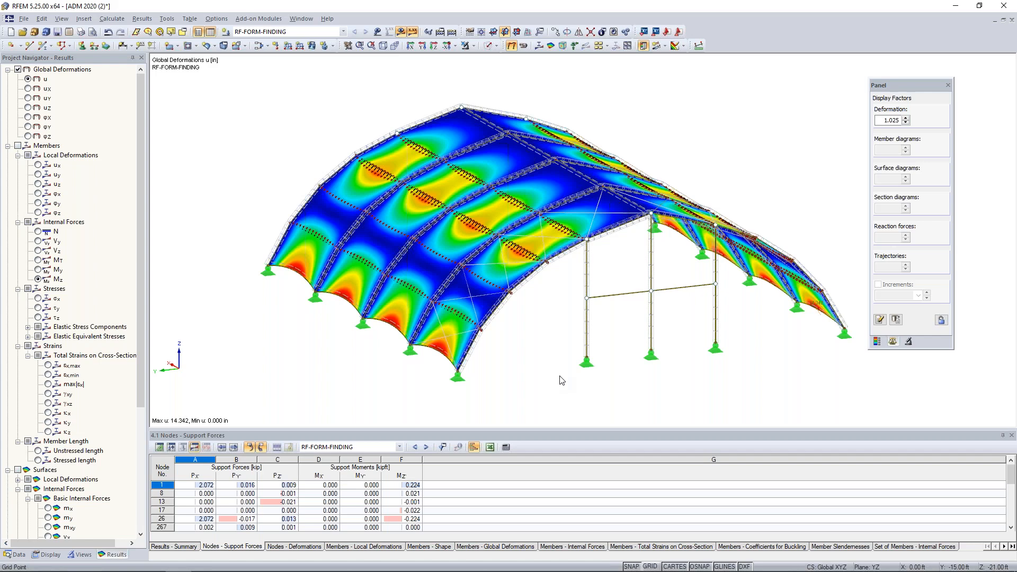
# Step: Create a new load case LC1 with the description "Dead"
pyautogui.click(258, 47)
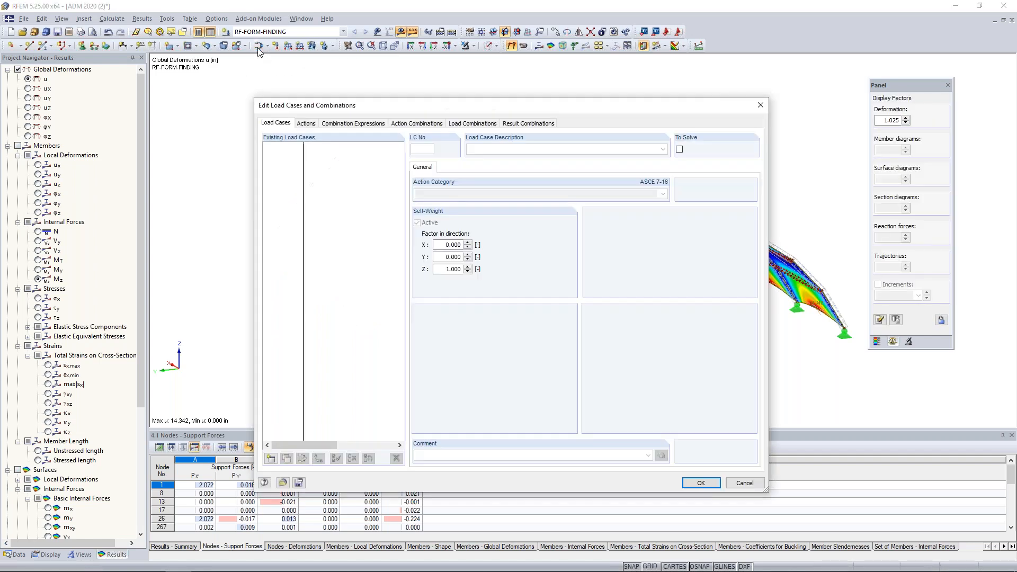
pyautogui.click(270, 459)
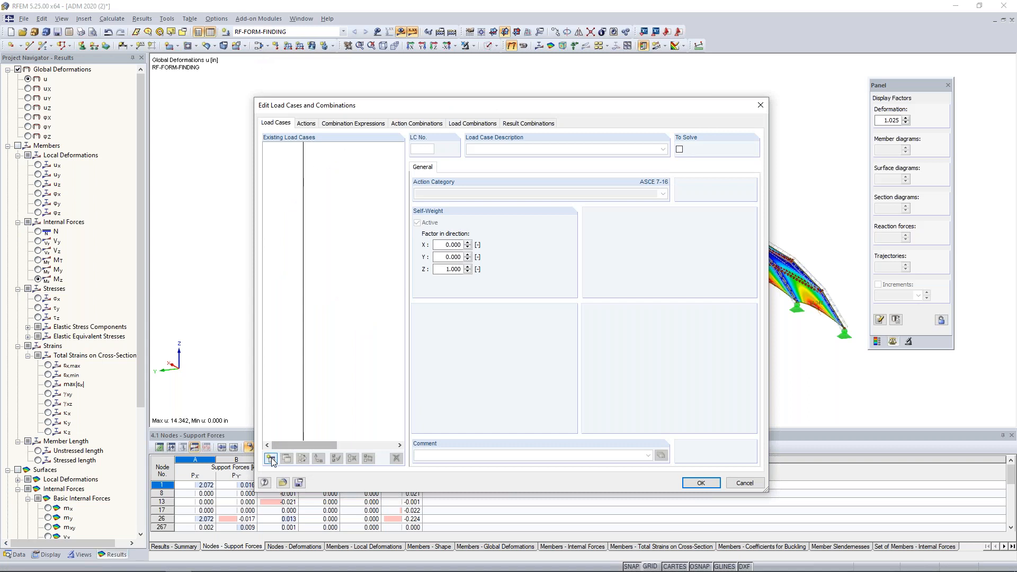
pyautogui.write('Dead')
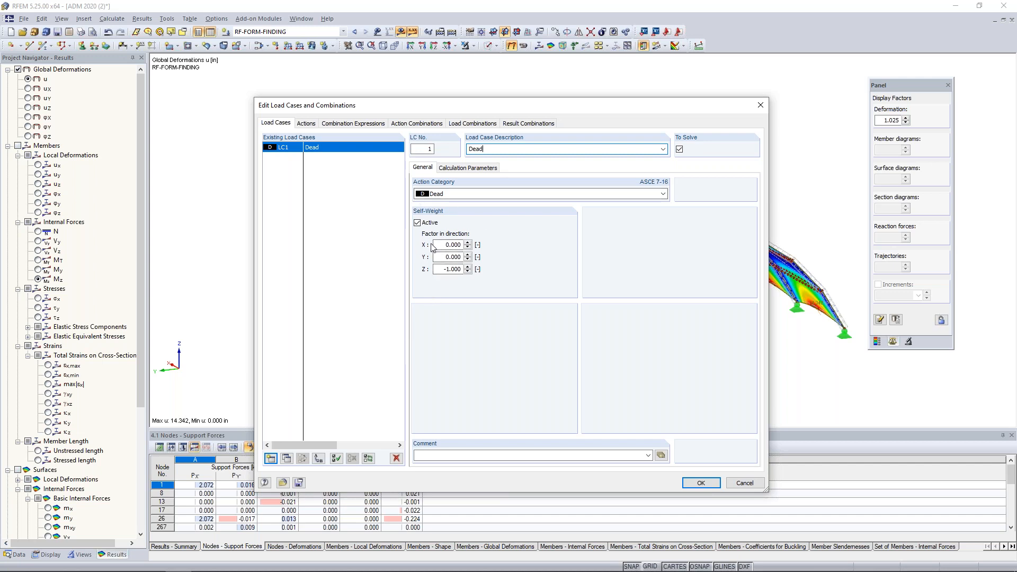
# Step: Create load case LC2 described as "Snow", assign it the Snow action category and accept the load cases
pyautogui.click(270, 458)
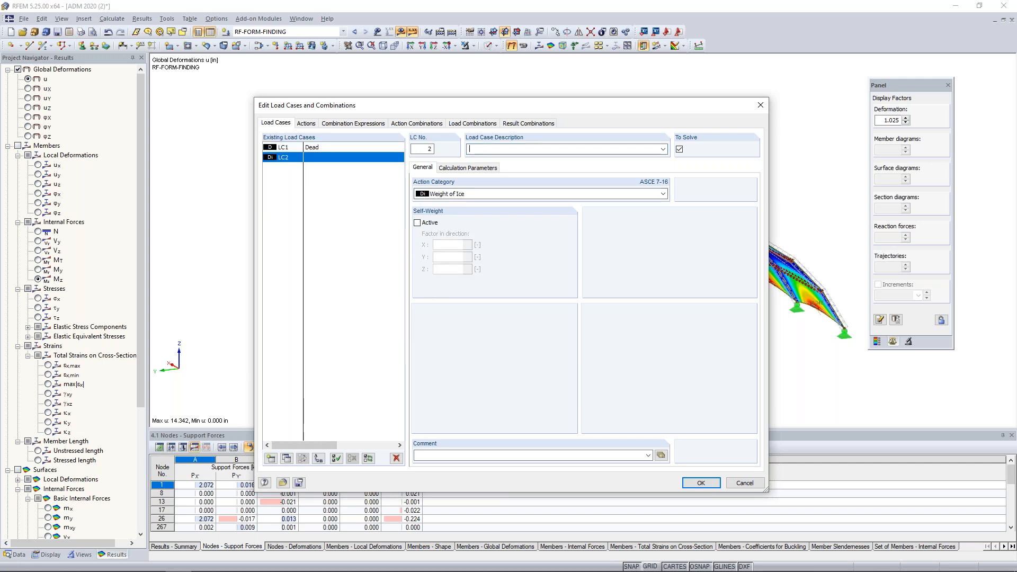
pyautogui.write('Snow')
pyautogui.click(449, 195)
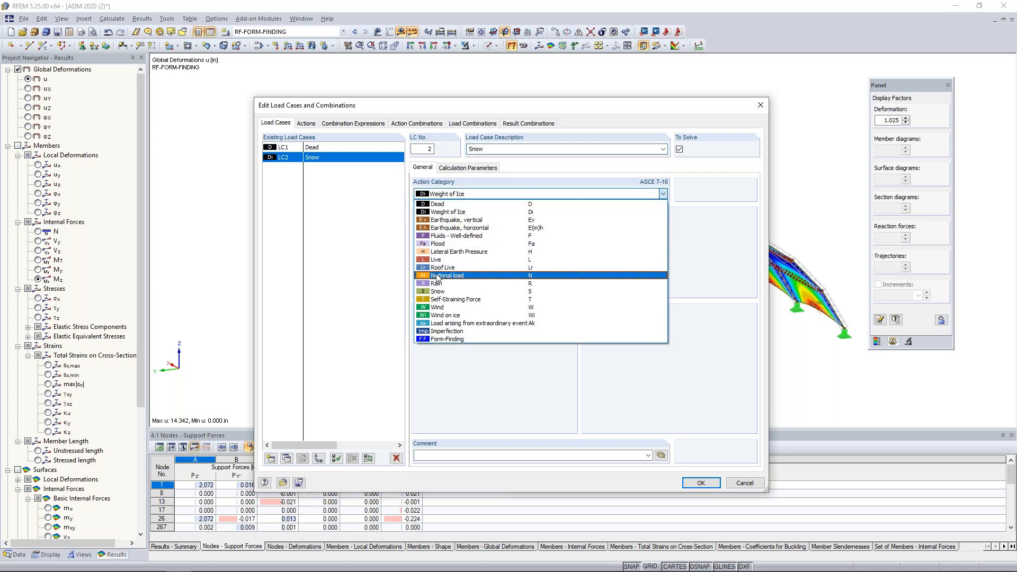
pyautogui.click(440, 289)
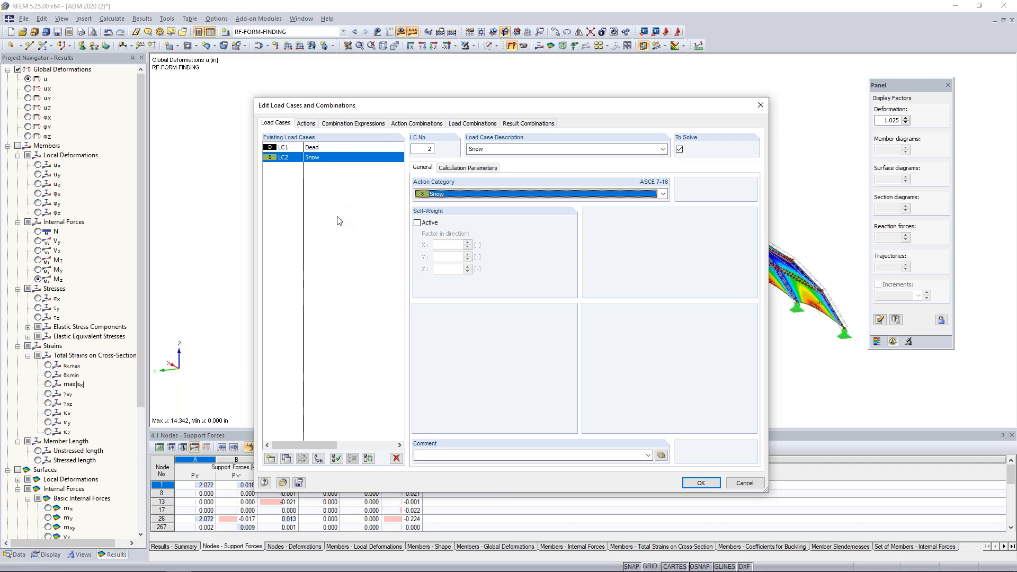
pyautogui.click(319, 148)
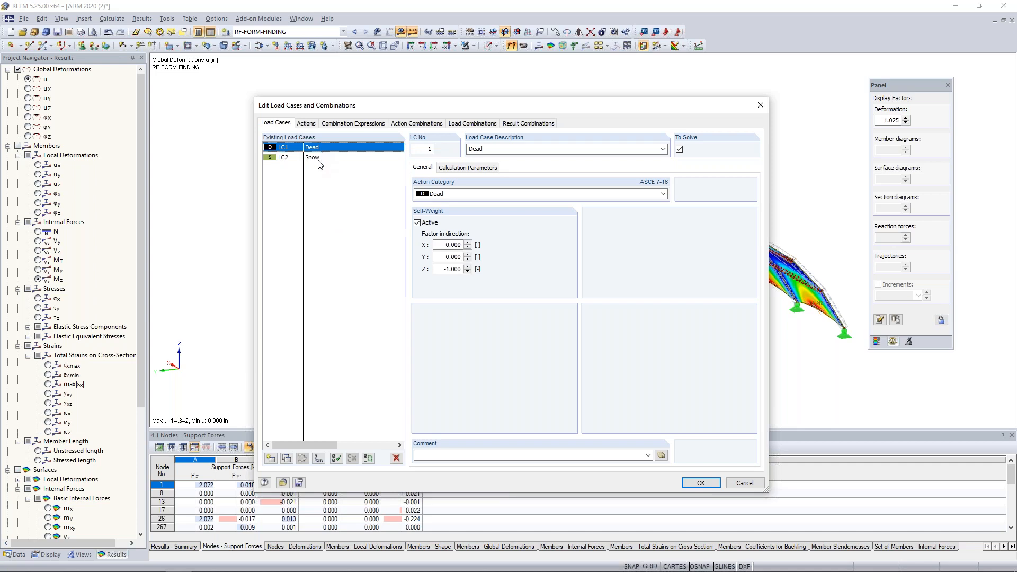
pyautogui.click(701, 482)
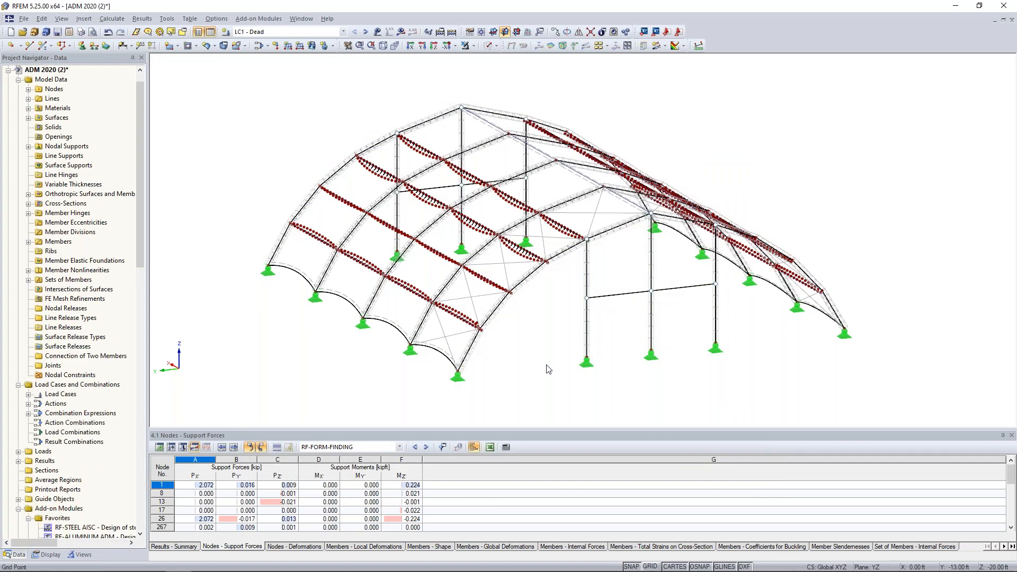
# Step: Display the model as transparent solids and define a uniform -0.08 kip/ft ZL force on sets of members in LC1 Dead
pyautogui.click(488, 46)
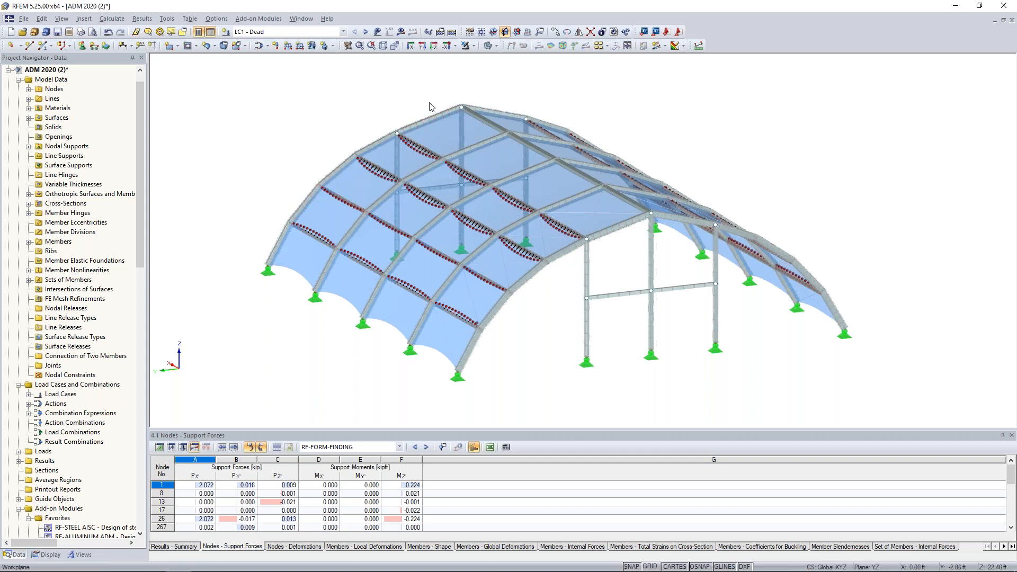
pyautogui.click(288, 45)
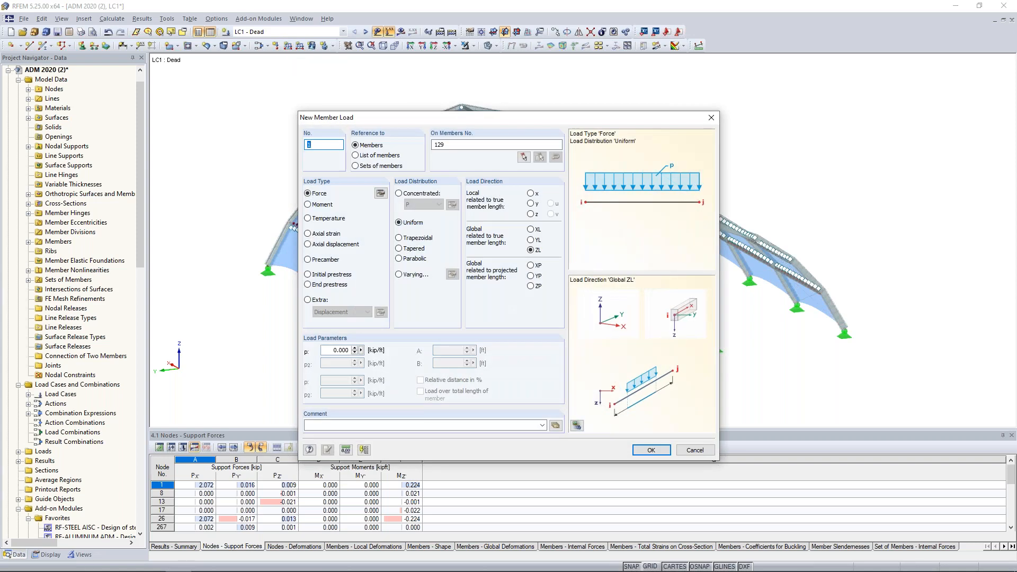
pyautogui.click(355, 166)
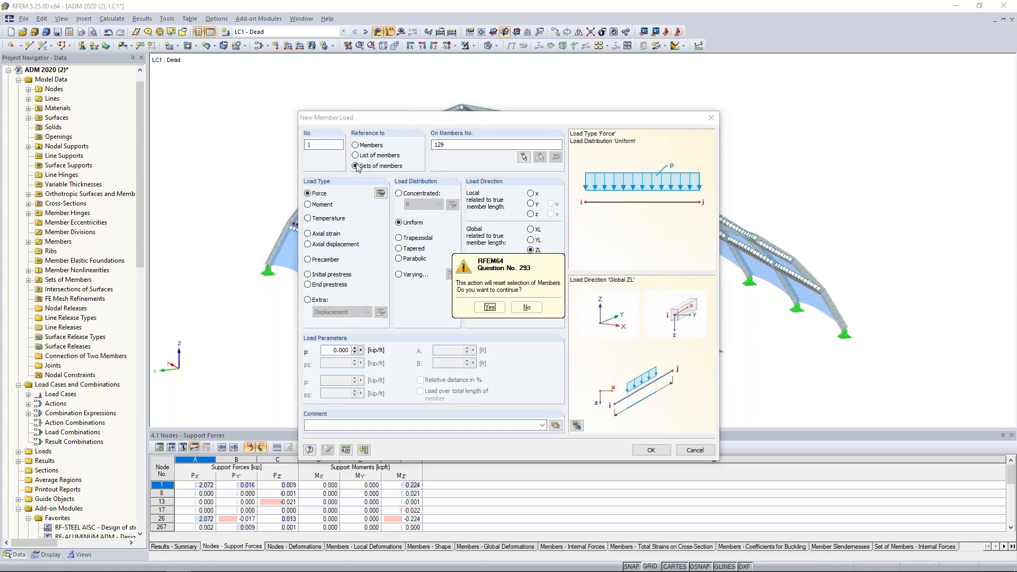
pyautogui.click(490, 307)
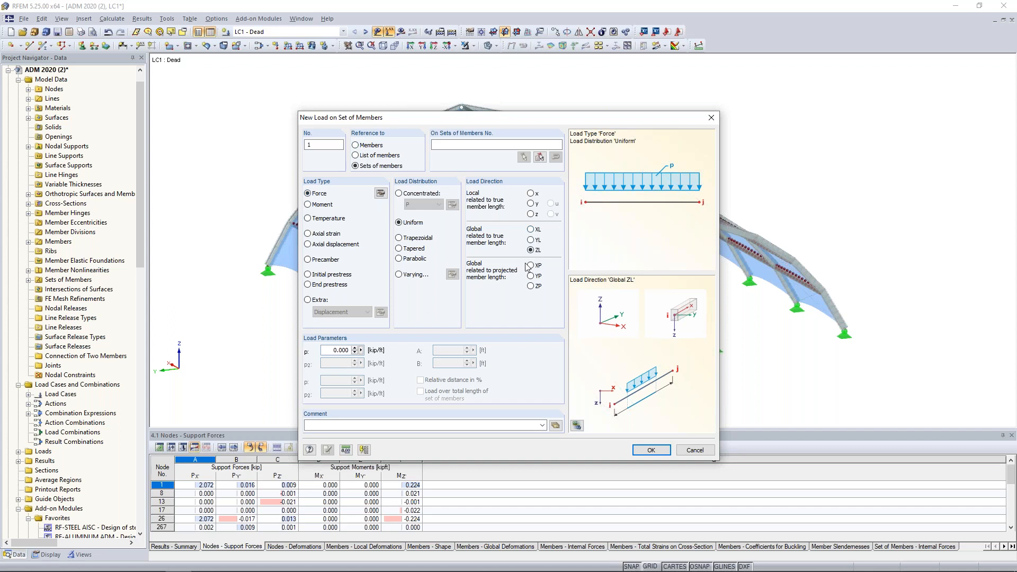
pyautogui.click(328, 350)
pyautogui.write('-0.08')
pyautogui.click(651, 450)
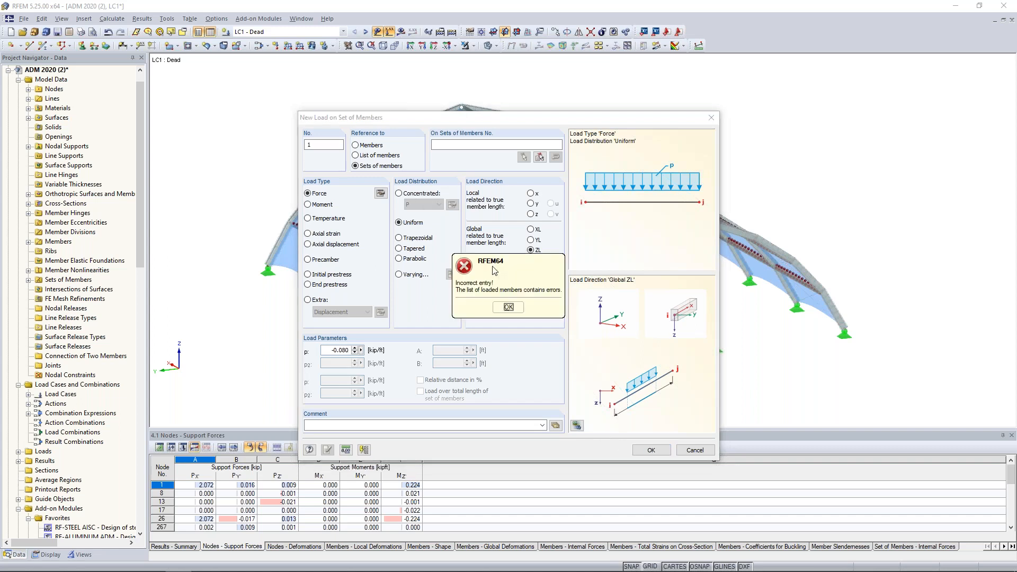
pyautogui.click(509, 308)
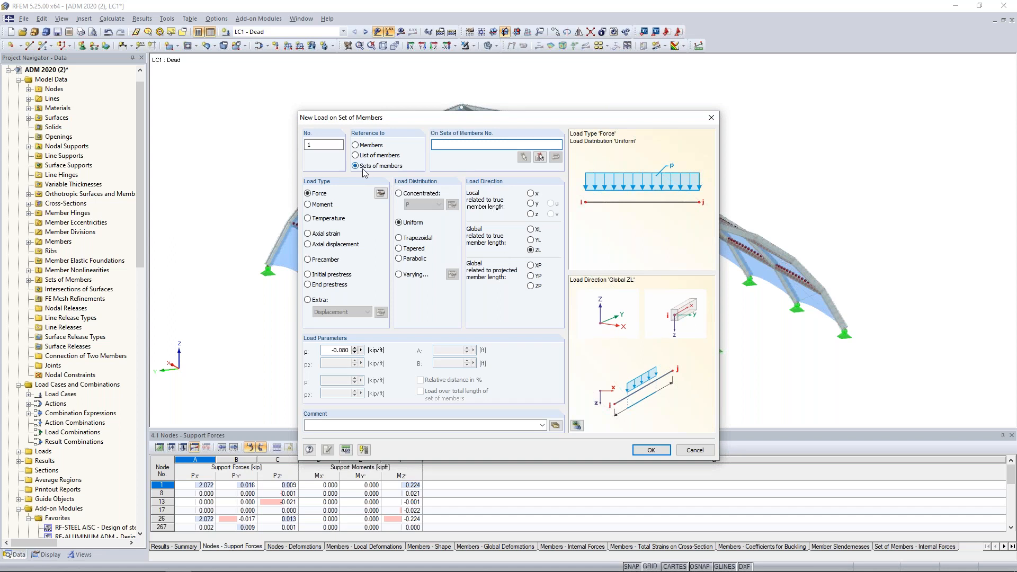
pyautogui.click(539, 157)
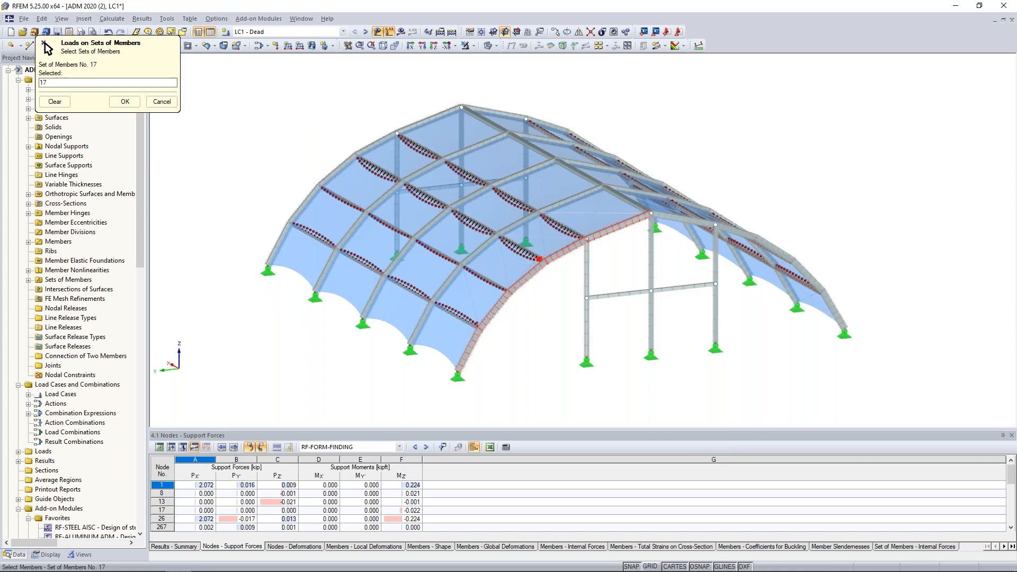
pyautogui.click(162, 101)
pyautogui.click(695, 450)
# Step: Apply the uniform -0.08 kip/ft load to the five arch member sets on the near side of the ridge
pyautogui.click(286, 46)
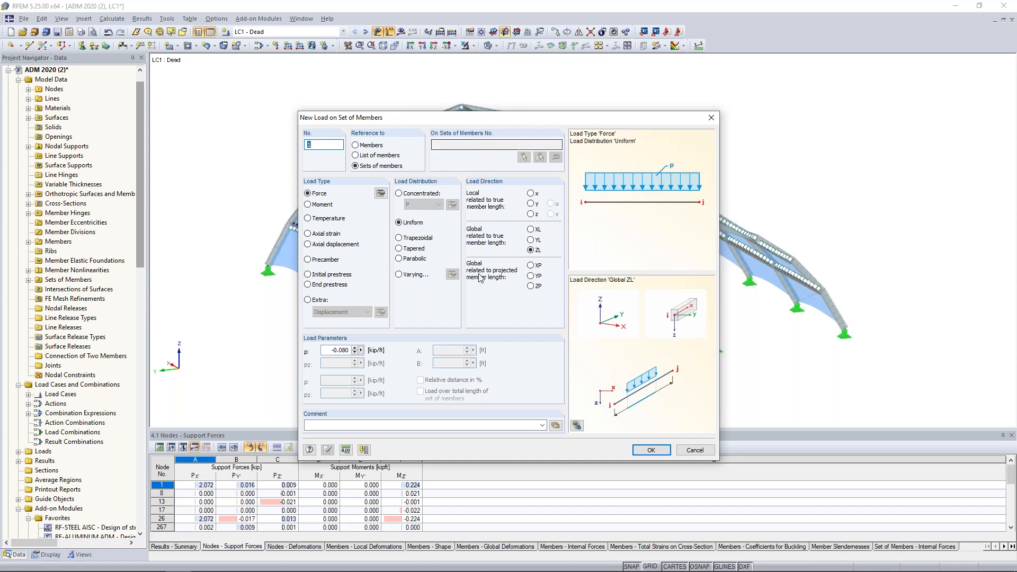
pyautogui.click(651, 451)
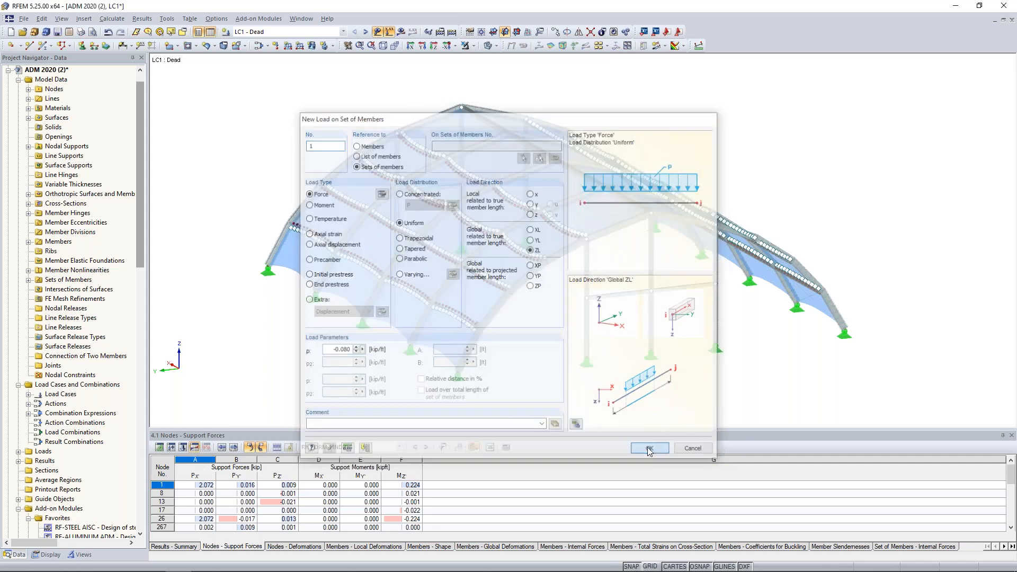
pyautogui.click(492, 232)
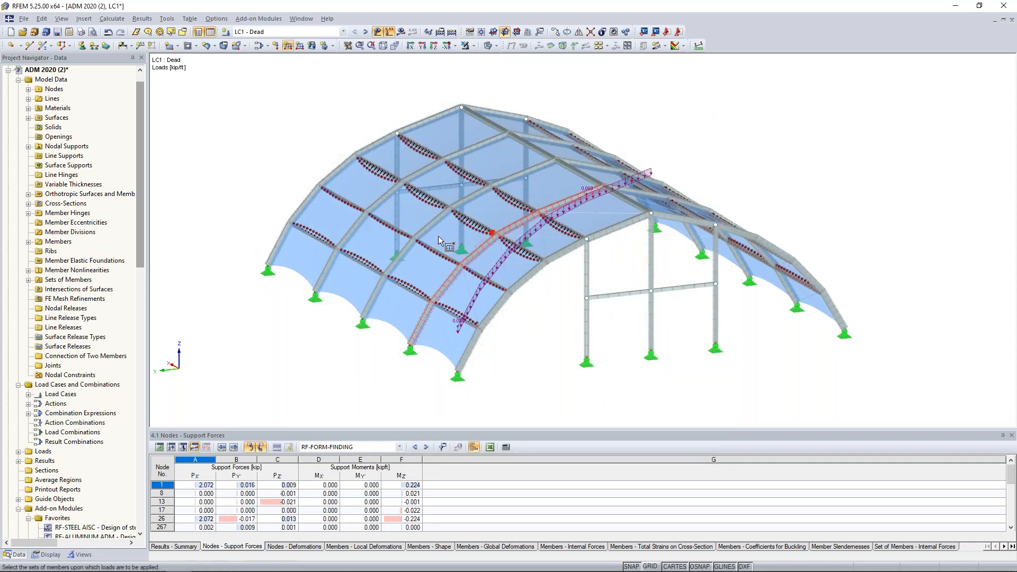
pyautogui.click(445, 206)
pyautogui.click(386, 196)
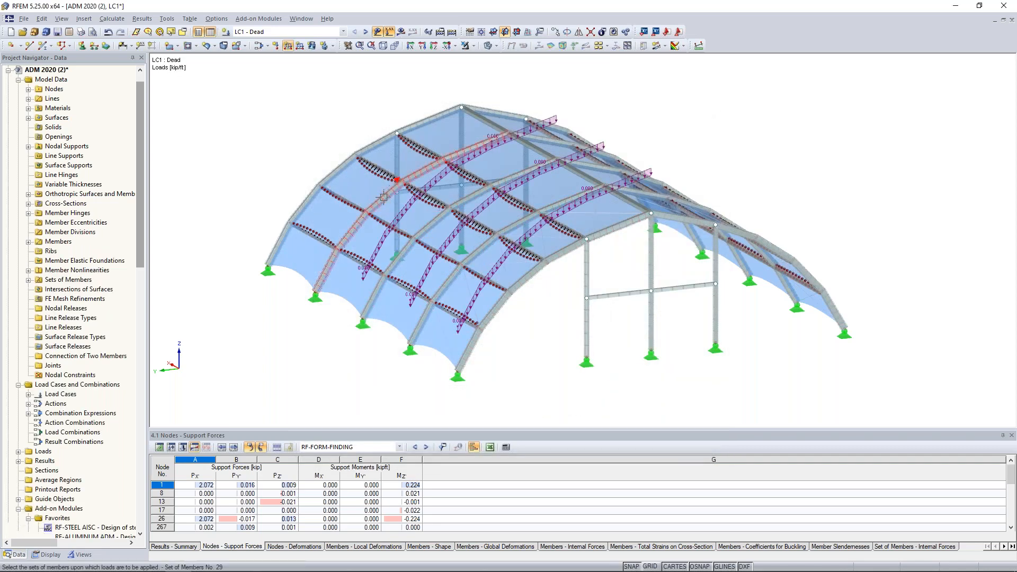
pyautogui.click(340, 164)
pyautogui.click(337, 164)
# Step: Apply the same uniform dead load to the five arch member sets on the opposite side of the ridge
pyautogui.keyDown('ctrl'); pyautogui.moveTo(813, 222); pyautogui.dragTo(459, 225, button='middle'); pyautogui.keyUp('ctrl')
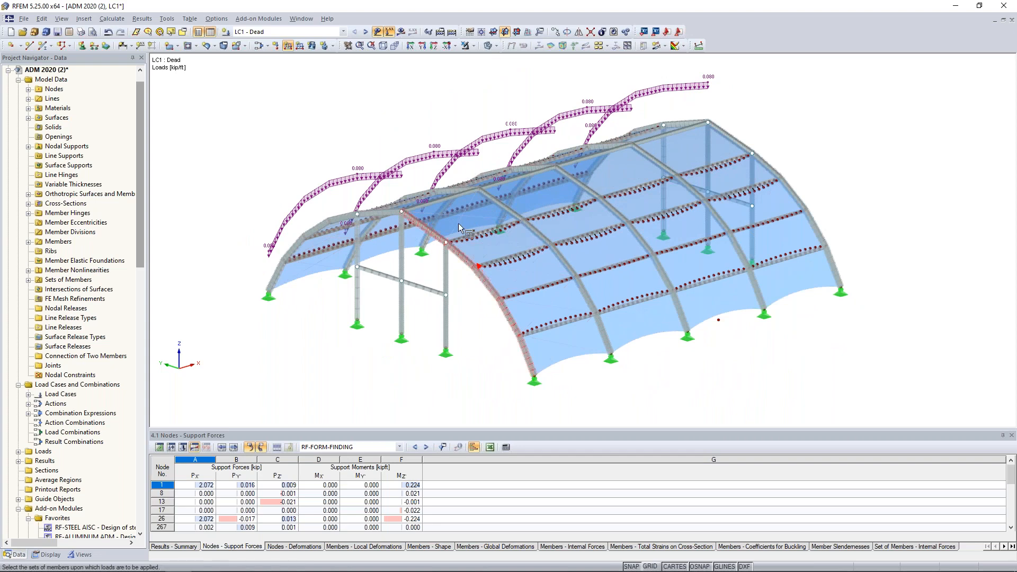
pyautogui.click(503, 205)
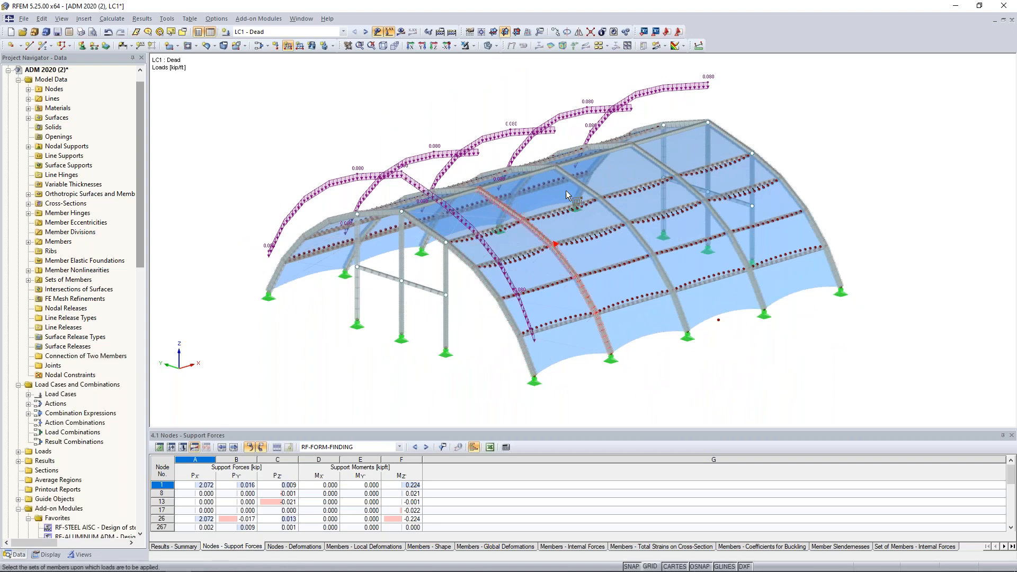
pyautogui.click(583, 185)
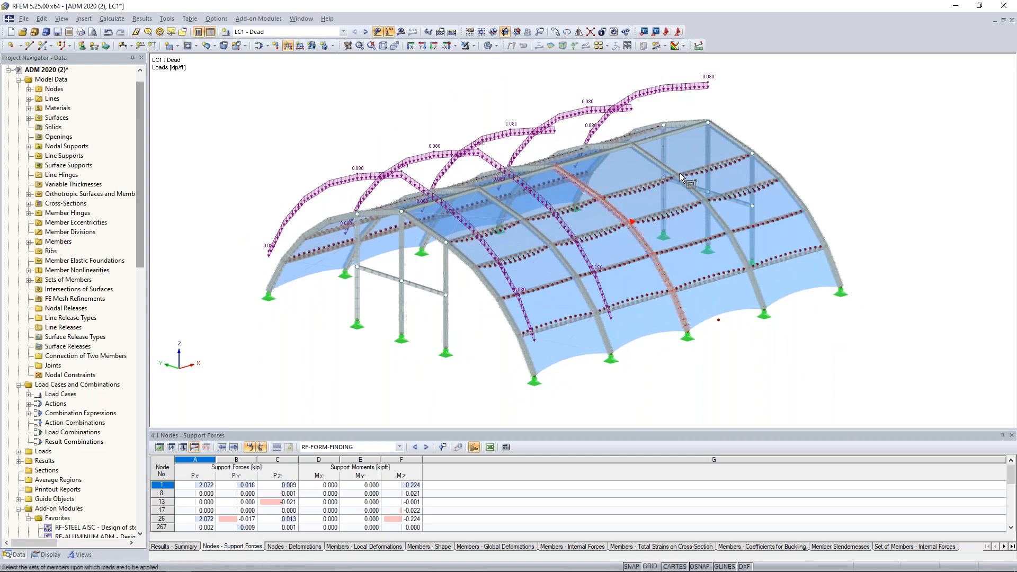
pyautogui.click(667, 168)
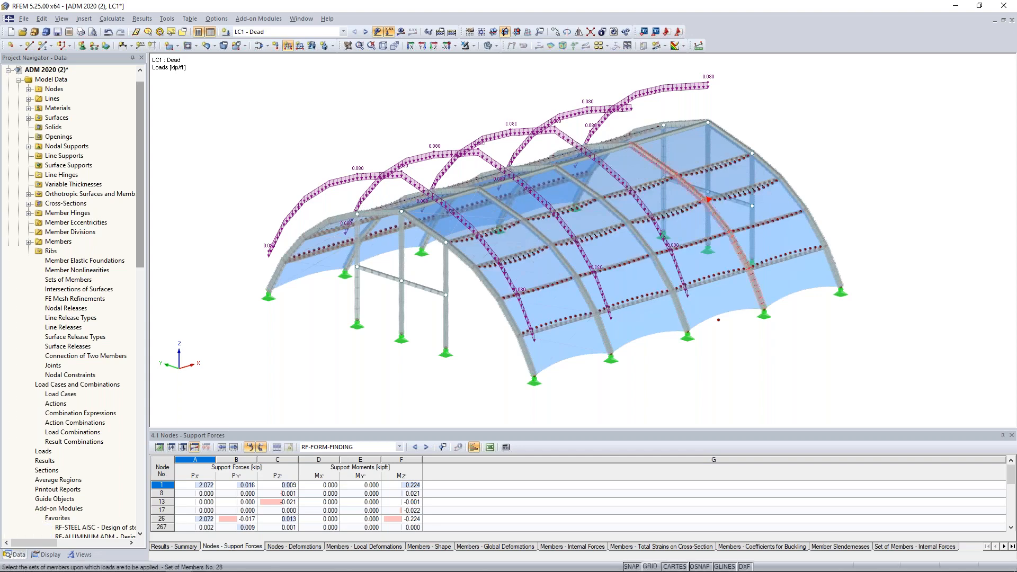
pyautogui.click(739, 143)
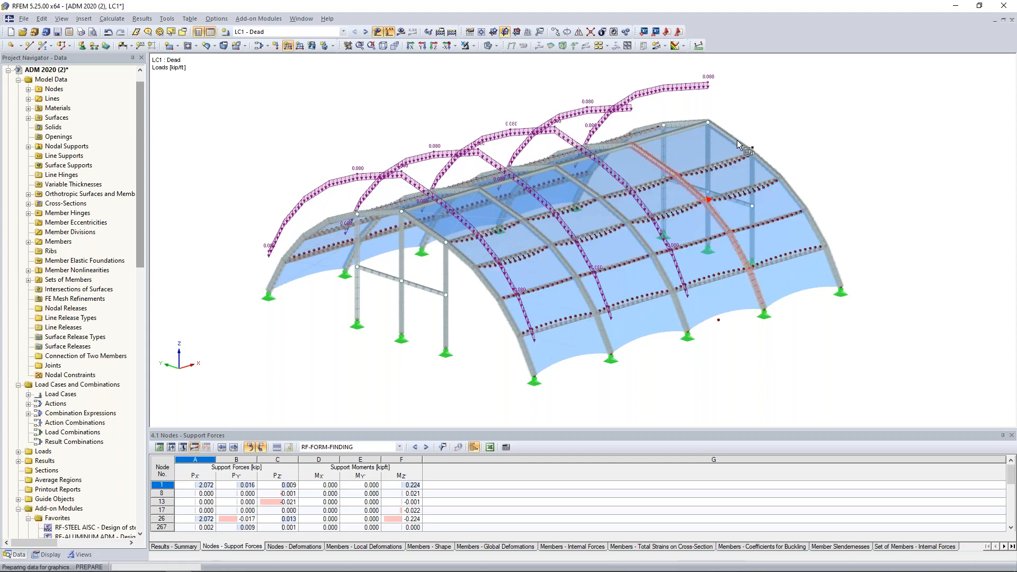
pyautogui.click(781, 132)
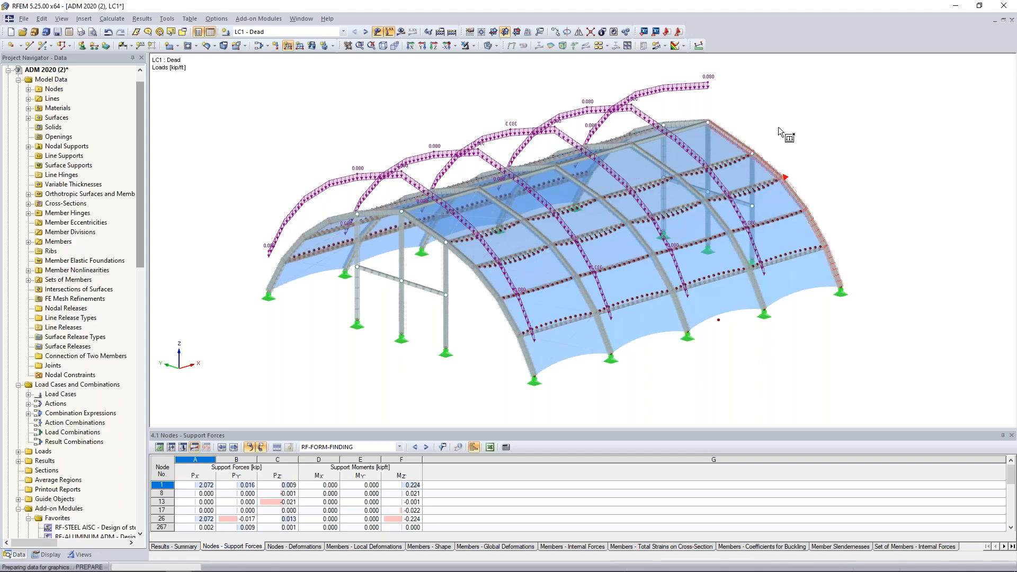
# Step: Switch the active load case to LC2 Snow
pyautogui.moveTo(312, 274)
pyautogui.keyDown('ctrl'); pyautogui.mouseDown(button='middle')
pyautogui.moveTo(479, 293)
pyautogui.moveTo(689, 244)
pyautogui.moveTo(684, 258)
pyautogui.mouseUp(button='middle'); pyautogui.keyUp('ctrl')
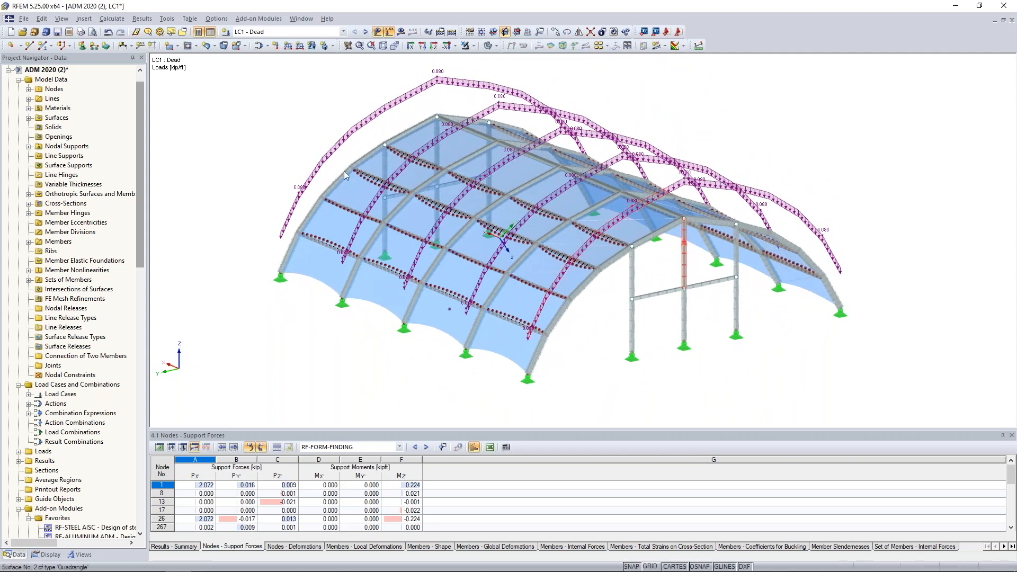
pyautogui.click(366, 31)
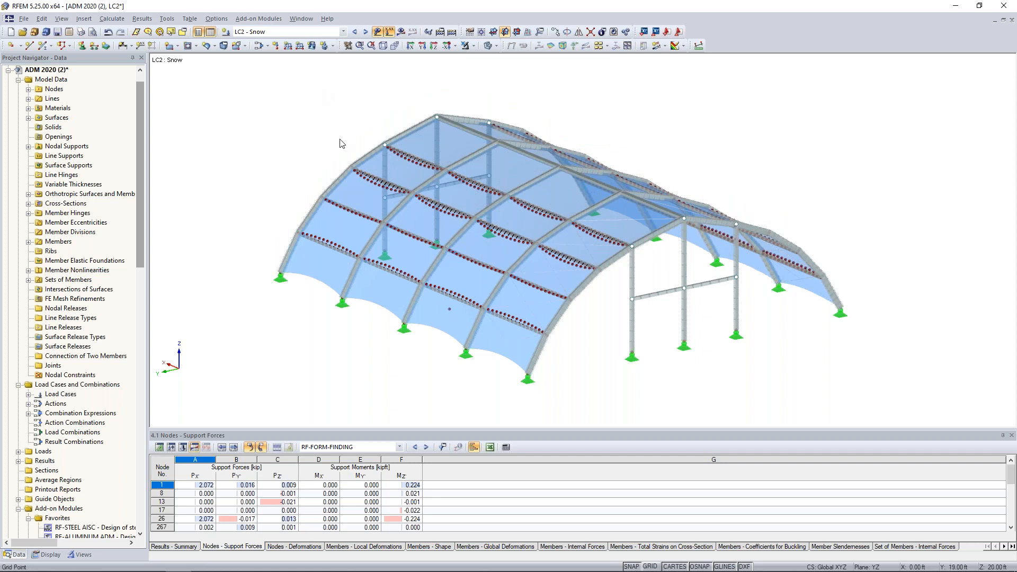
pyautogui.scroll(-1, 341, 145)
pyautogui.scroll(-3, 346, 128)
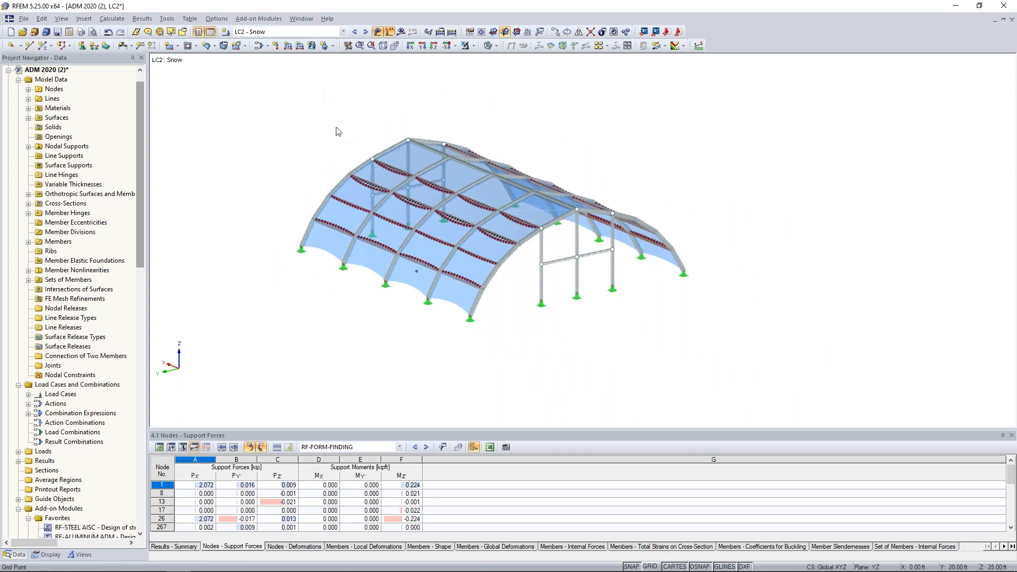
# Step: Define a new uniform surface force load of -0.005 ksf in the ZP direction, related to the projected area
pyautogui.click(312, 48)
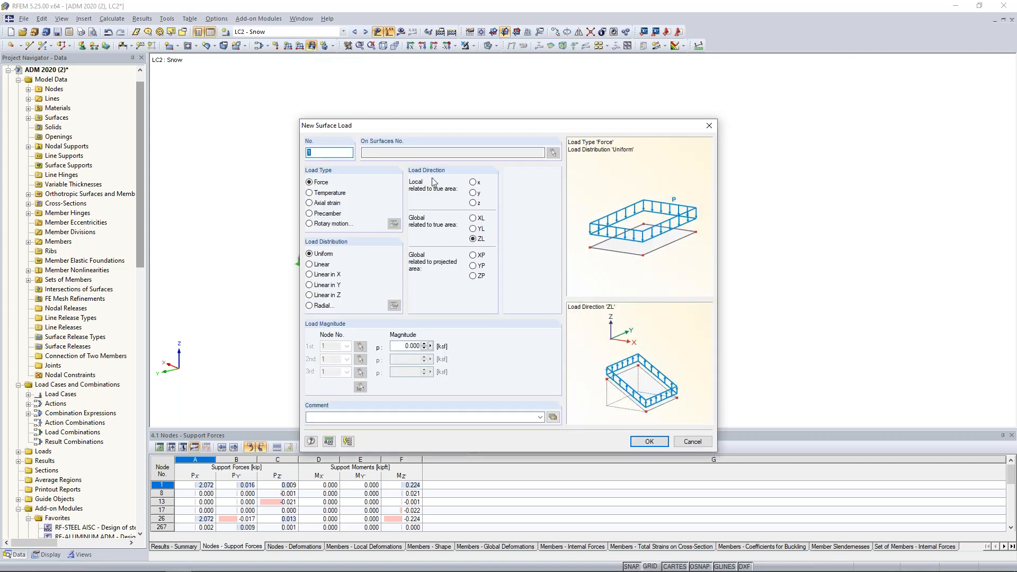
pyautogui.click(474, 277)
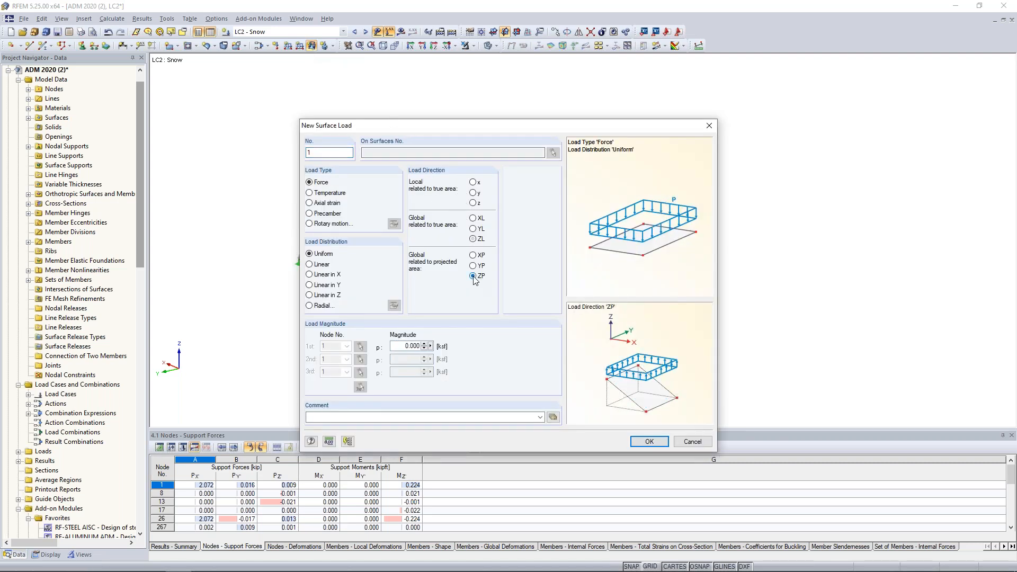
pyautogui.moveTo(527, 127); pyautogui.dragTo(509, 403)
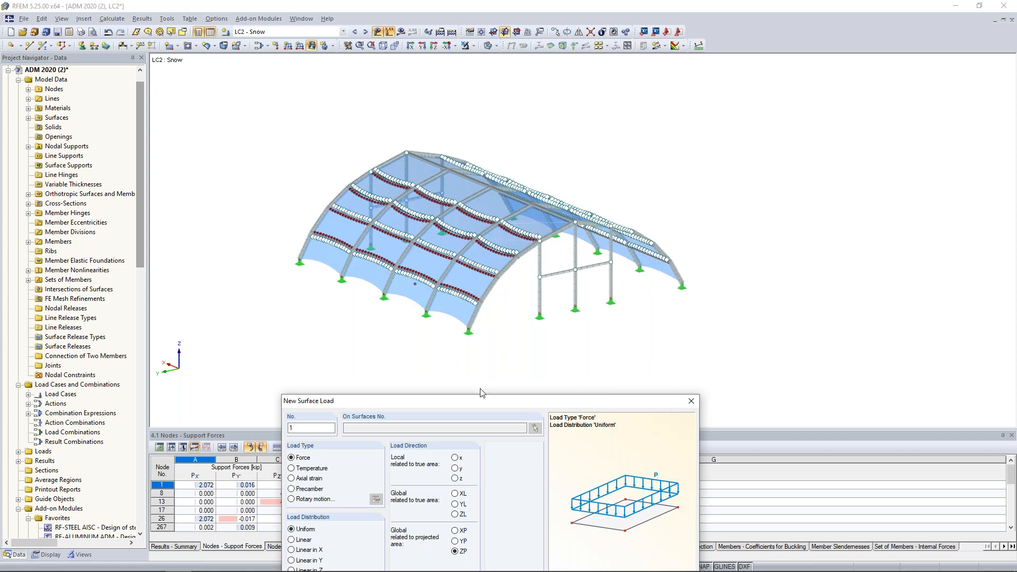
pyautogui.moveTo(480, 397); pyautogui.dragTo(496, 118)
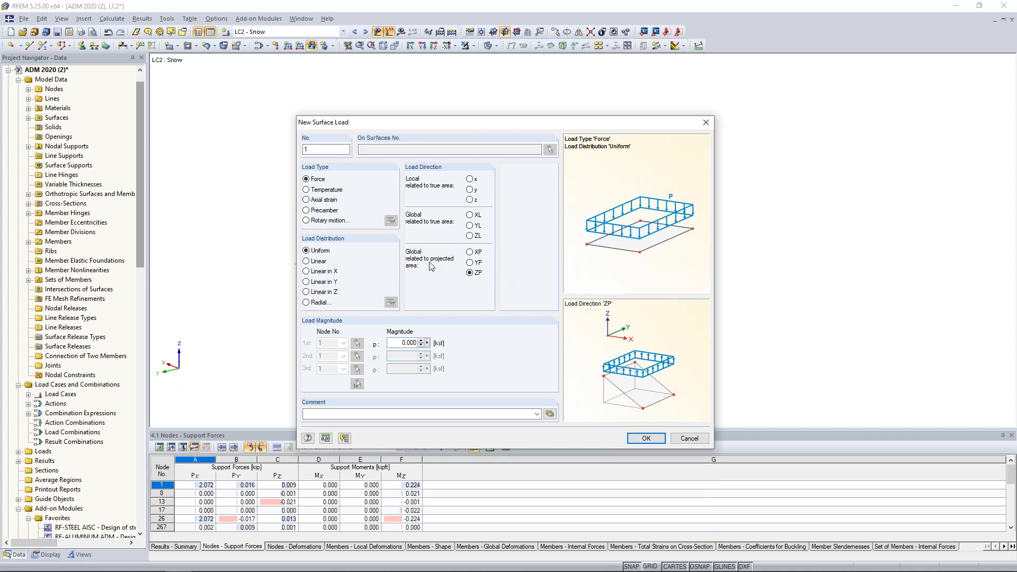
pyautogui.doubleClick(395, 344)
pyautogui.write('-')
pyautogui.click(645, 439)
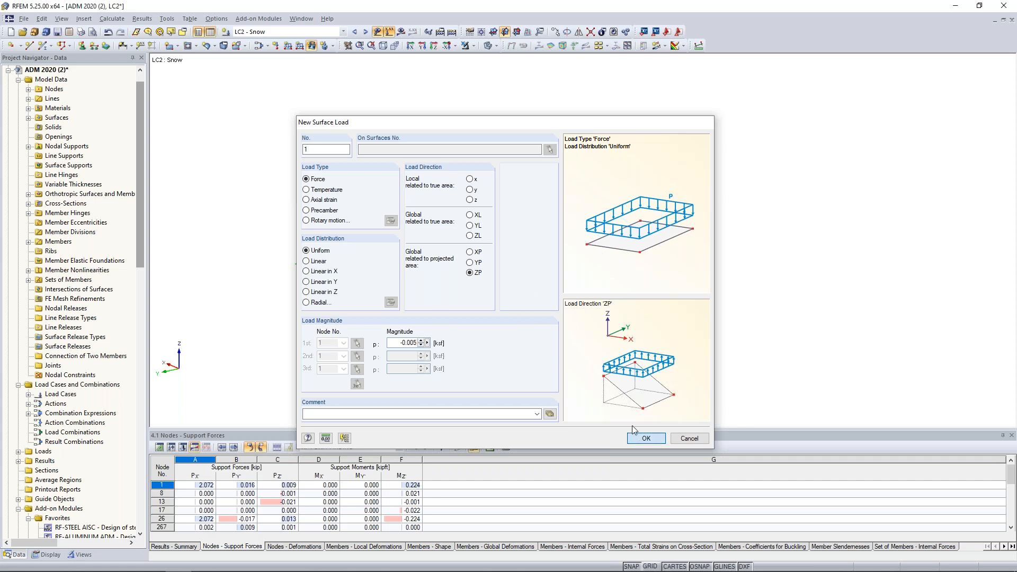
# Step: Apply the uniform snow load to all membrane surfaces of the arch structure in LC2
pyautogui.moveTo(758, 365); pyautogui.dragTo(272, 106)
pyautogui.keyDown('ctrl'); pyautogui.moveTo(726, 231); pyautogui.dragTo(725, 260, button='middle'); pyautogui.keyUp('ctrl')
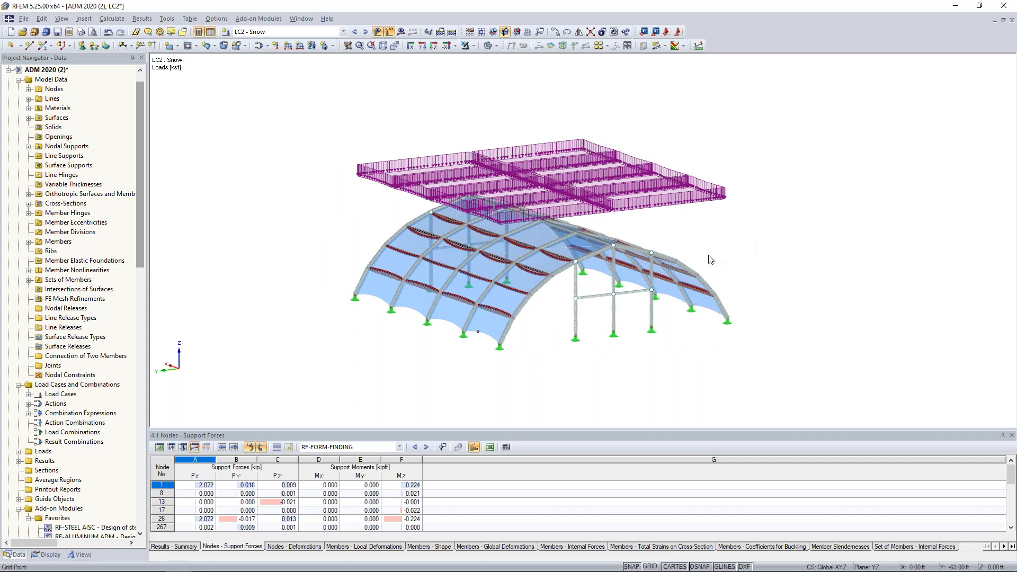
pyautogui.scroll(1, 711, 259)
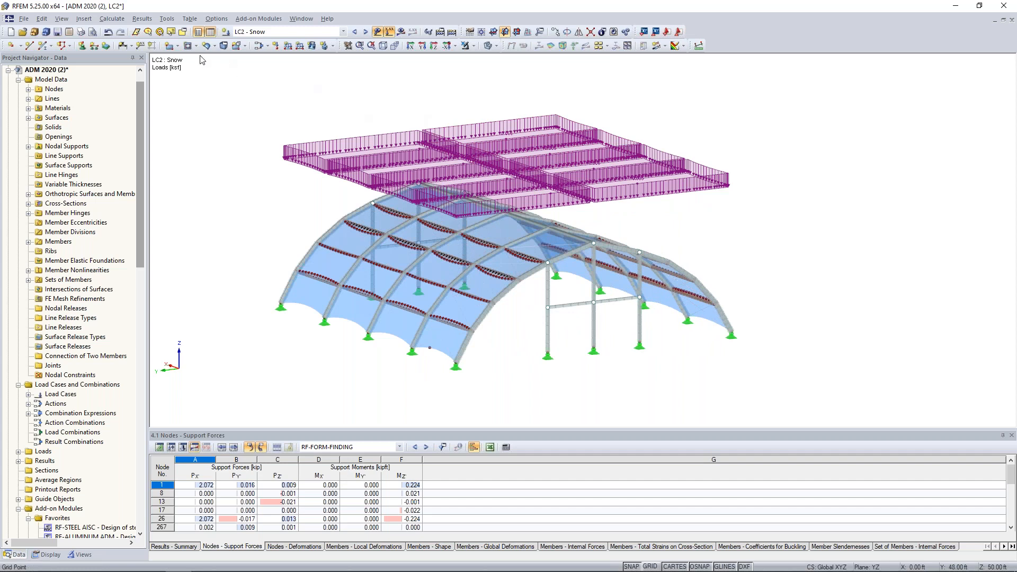
# Step: Start the RWIND wind load simulation setup and manually define the wind directions as 0;90 degrees
pyautogui.click(117, 22)
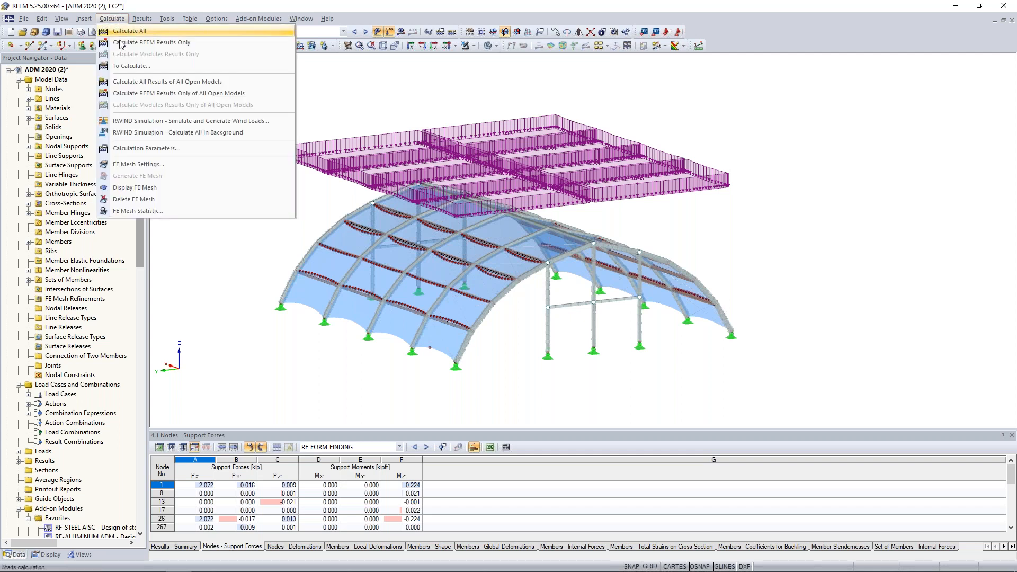
pyautogui.click(136, 122)
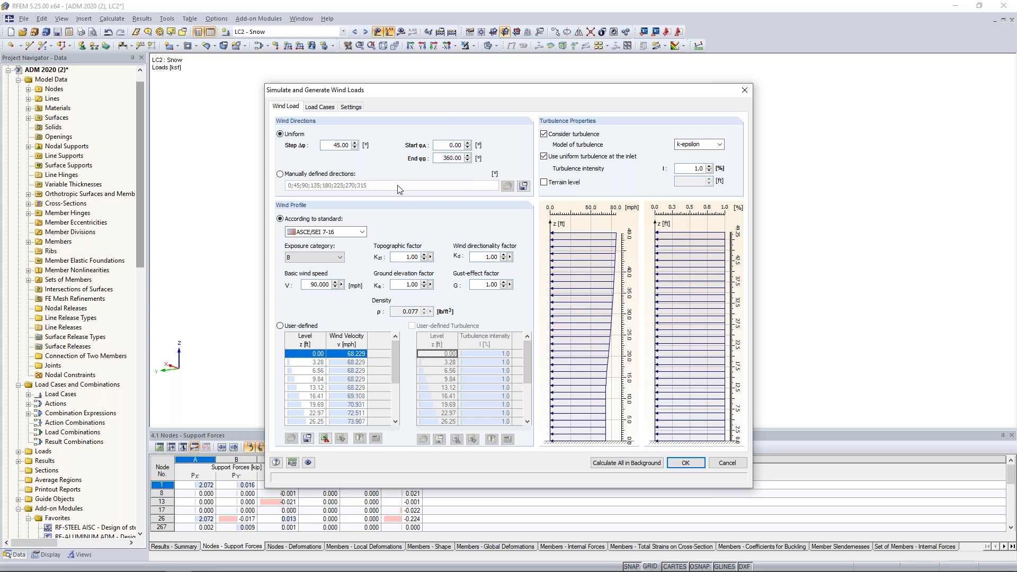
pyautogui.click(280, 174)
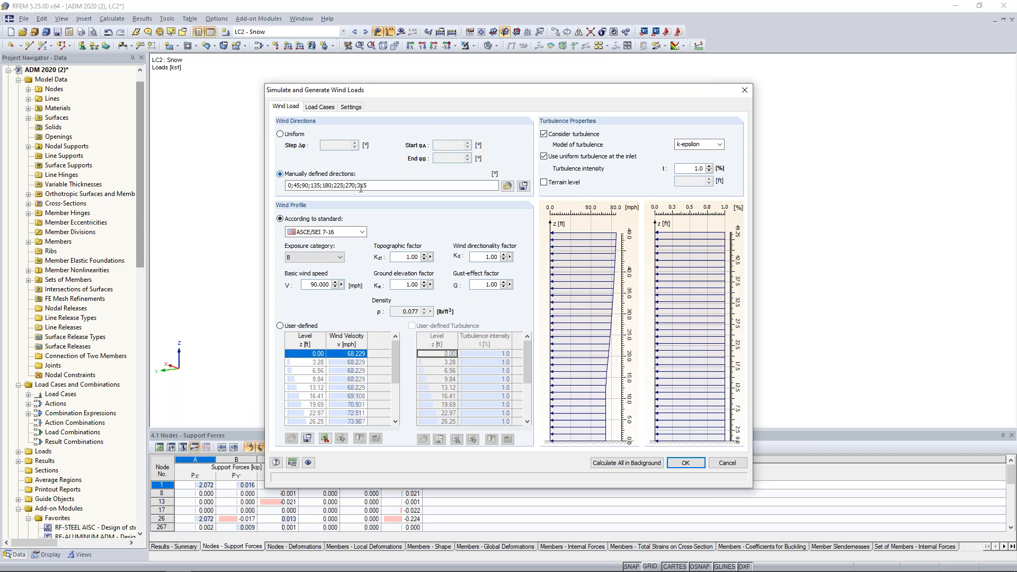
pyautogui.moveTo(371, 185); pyautogui.dragTo(243, 184)
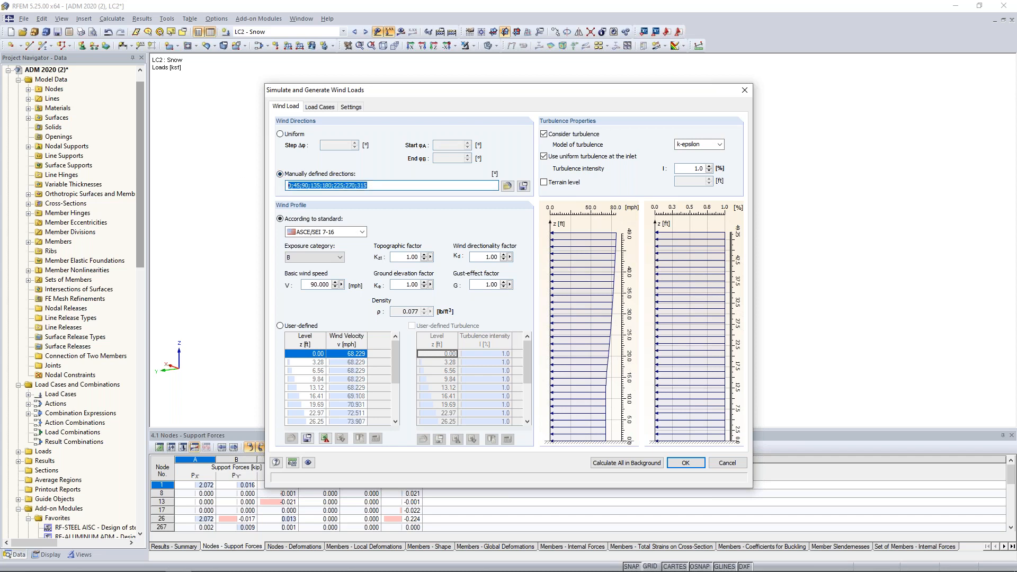
pyautogui.write('0;90')
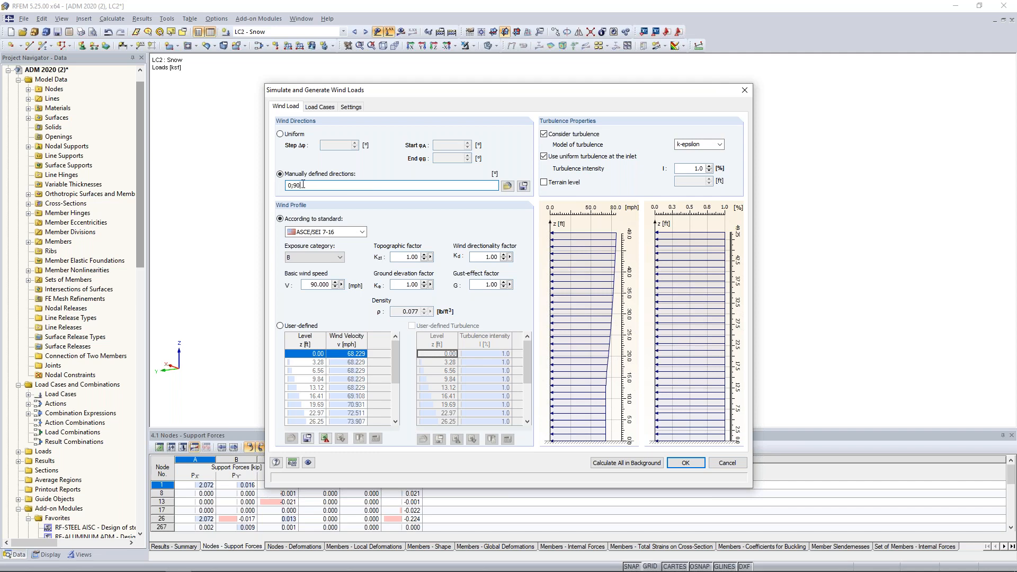
pyautogui.moveTo(353, 90); pyautogui.dragTo(354, 94)
pyautogui.moveTo(360, 128); pyautogui.dragTo(387, 350)
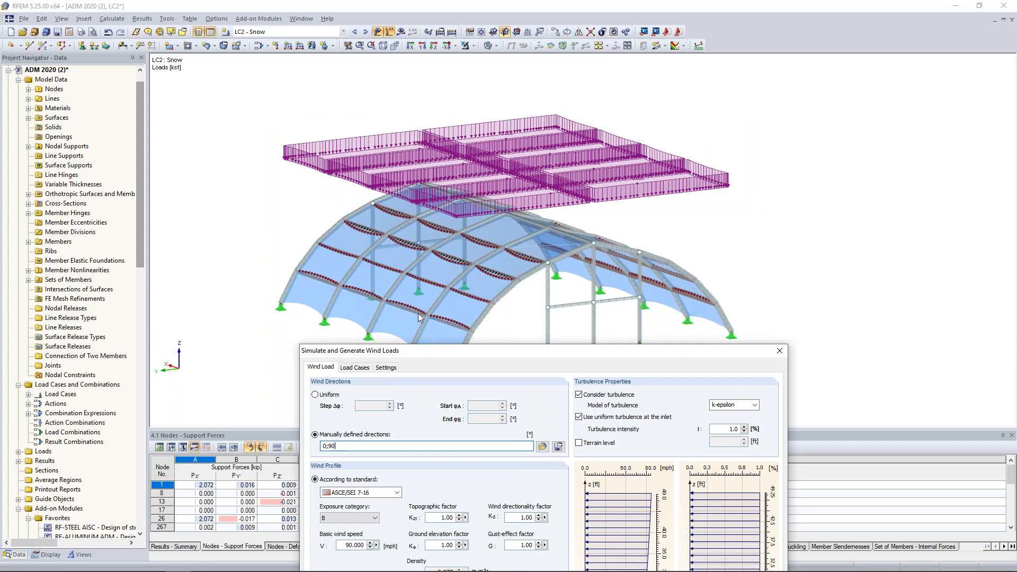
pyautogui.moveTo(438, 354); pyautogui.dragTo(403, 103)
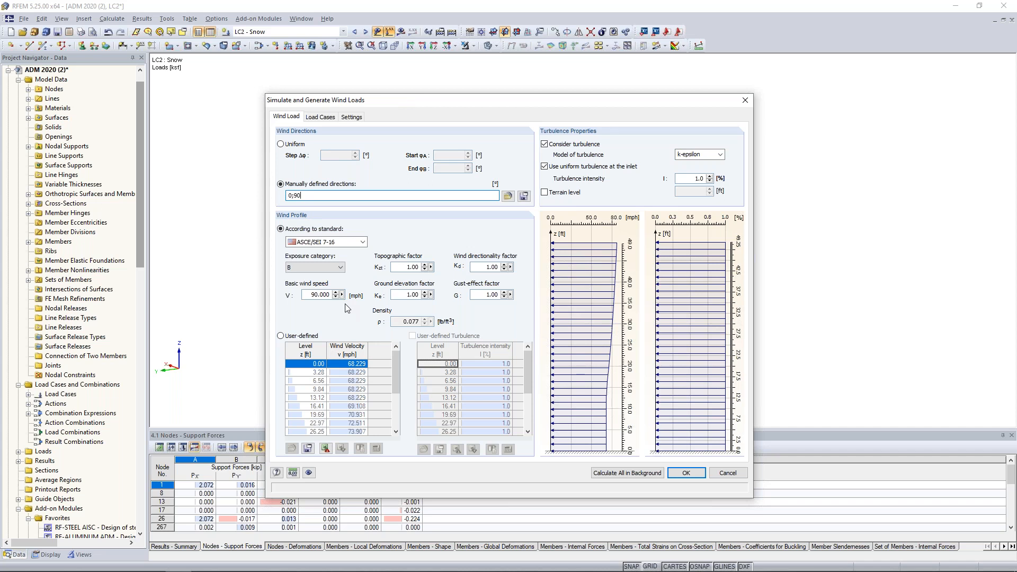
# Step: Keep ASCE/SEI 7-16 with exposure category B for the wind profile and set the basic wind speed to 105 mph
pyautogui.click(363, 243)
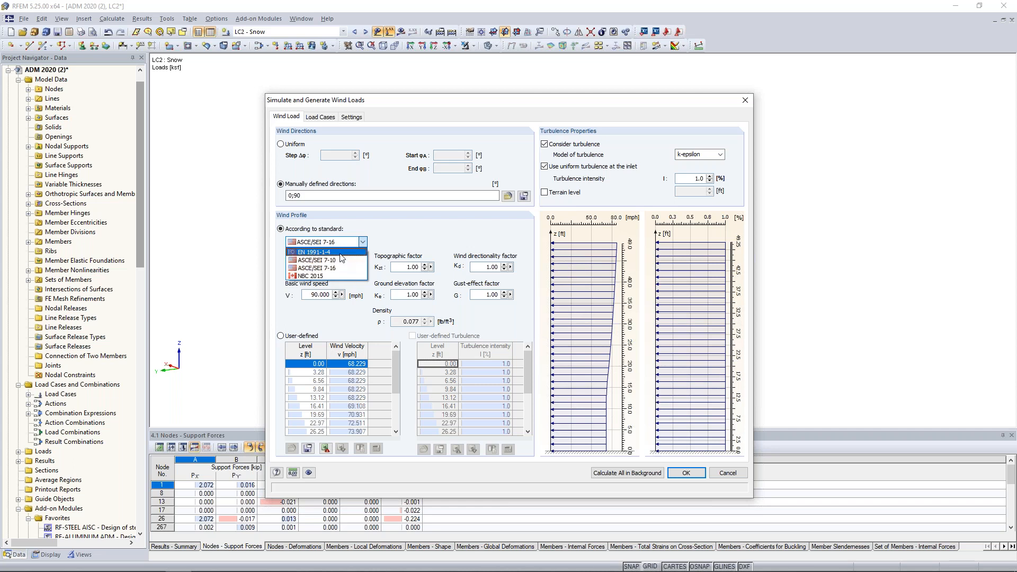
pyautogui.click(400, 243)
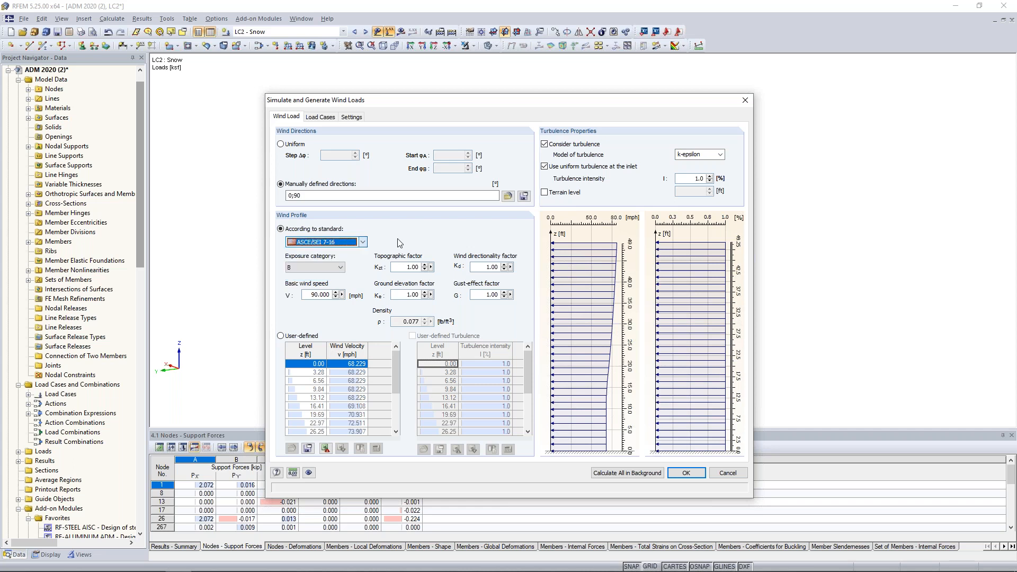
pyautogui.click(315, 268)
pyautogui.click(312, 273)
pyautogui.press('Tab')
pyautogui.write('105')
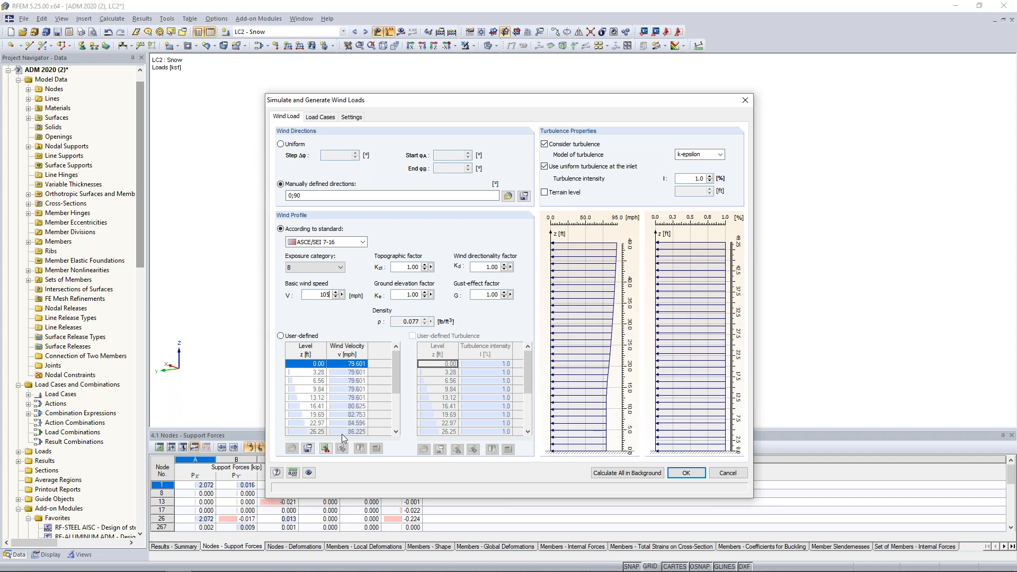
# Step: Review the wind load cases and the simulation settings, and accept the wind load definition
pyautogui.click(320, 118)
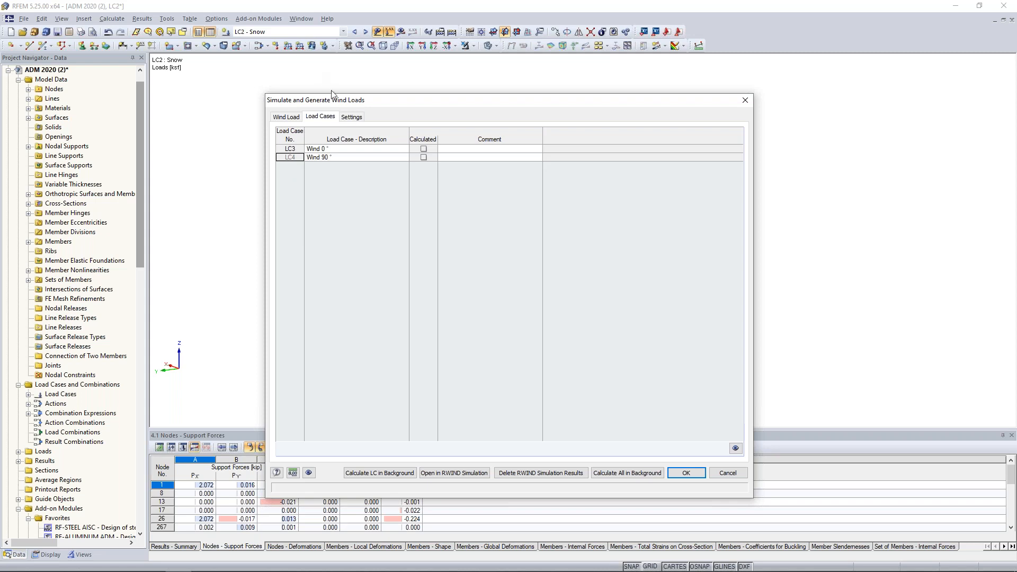
pyautogui.click(351, 116)
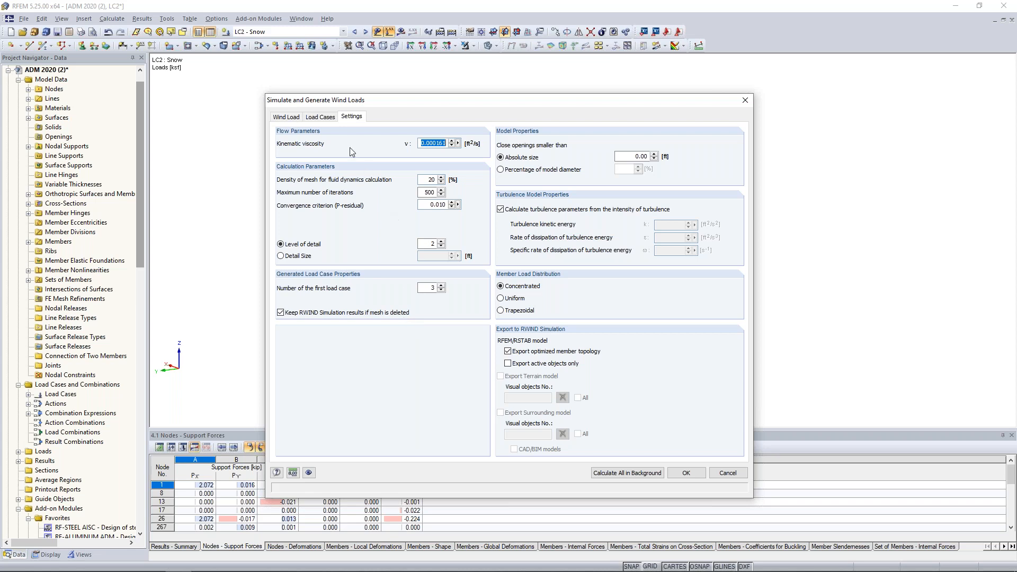
pyautogui.click(321, 118)
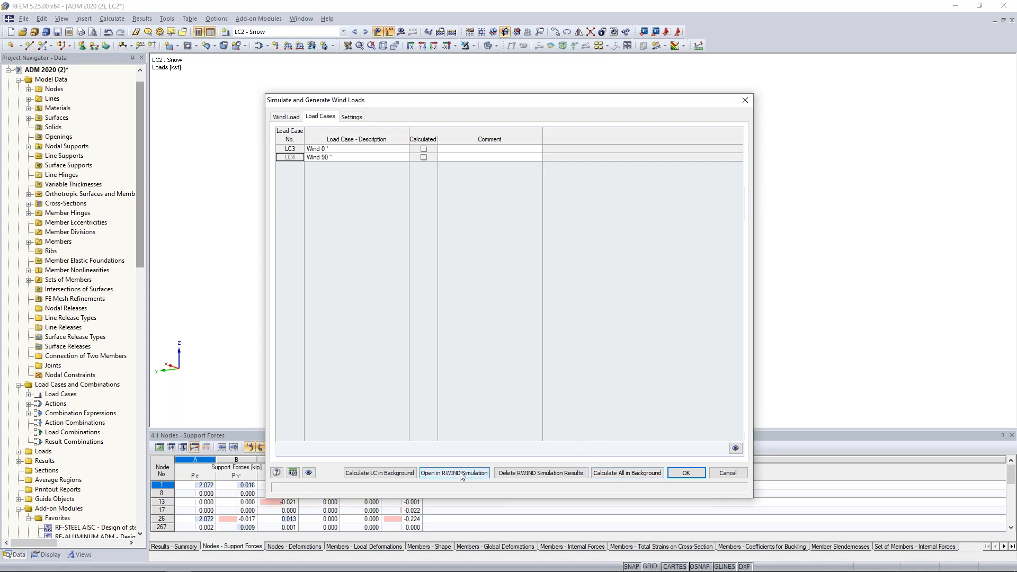
pyautogui.click(684, 473)
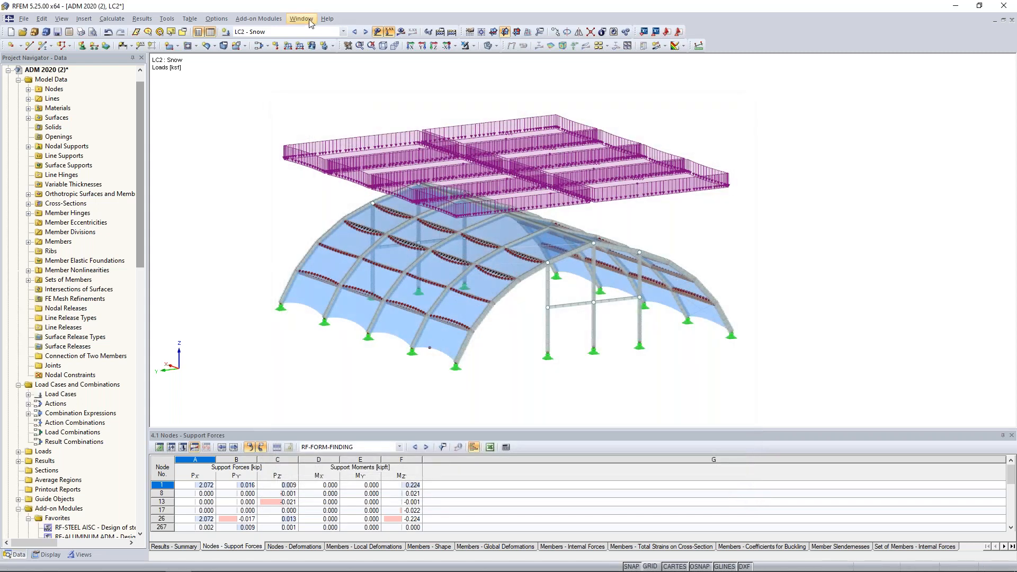
# Step: Switch to the ADM 2020 (3) model and open its LC4 Wind 90° load case in RWIND Simulation
pyautogui.click(301, 18)
pyautogui.click(337, 176)
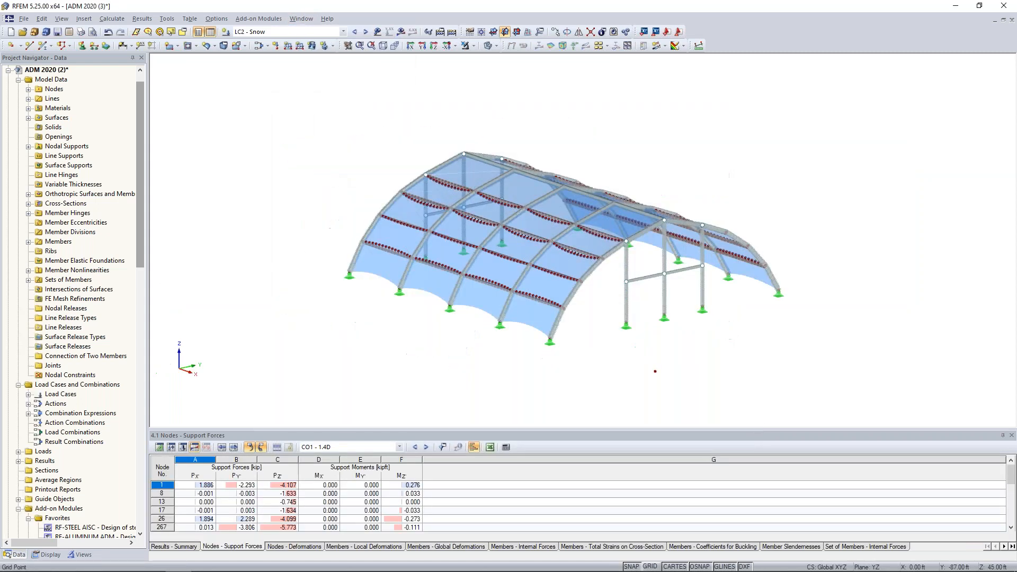
pyautogui.click(111, 19)
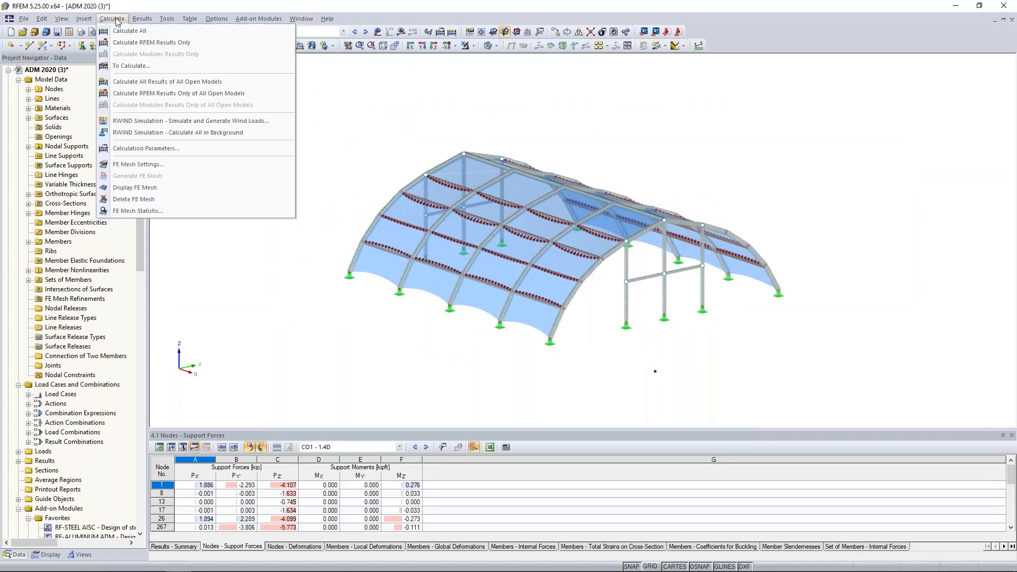
pyautogui.click(136, 122)
pyautogui.click(324, 107)
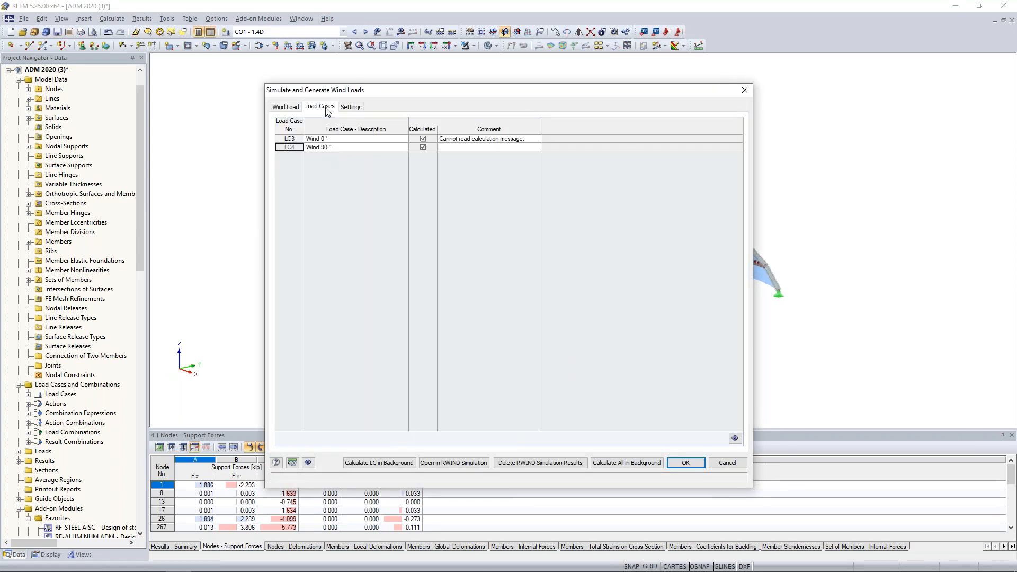
pyautogui.click(300, 148)
pyautogui.click(299, 148)
pyautogui.click(454, 463)
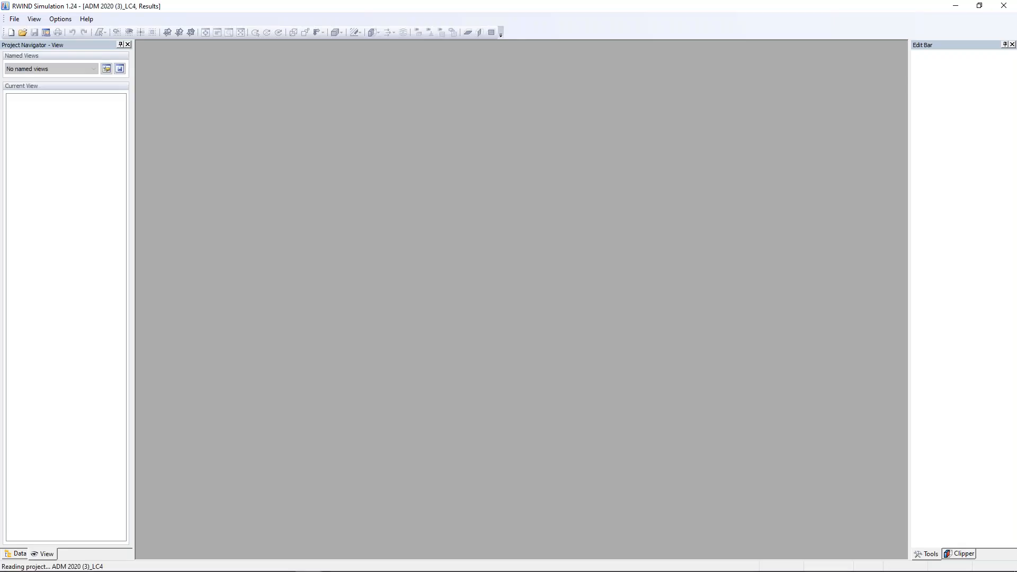
# Step: Display the editable model and examine the structure's geometry and placement within the wind tunnel
pyautogui.scroll(-5, 497, 359)
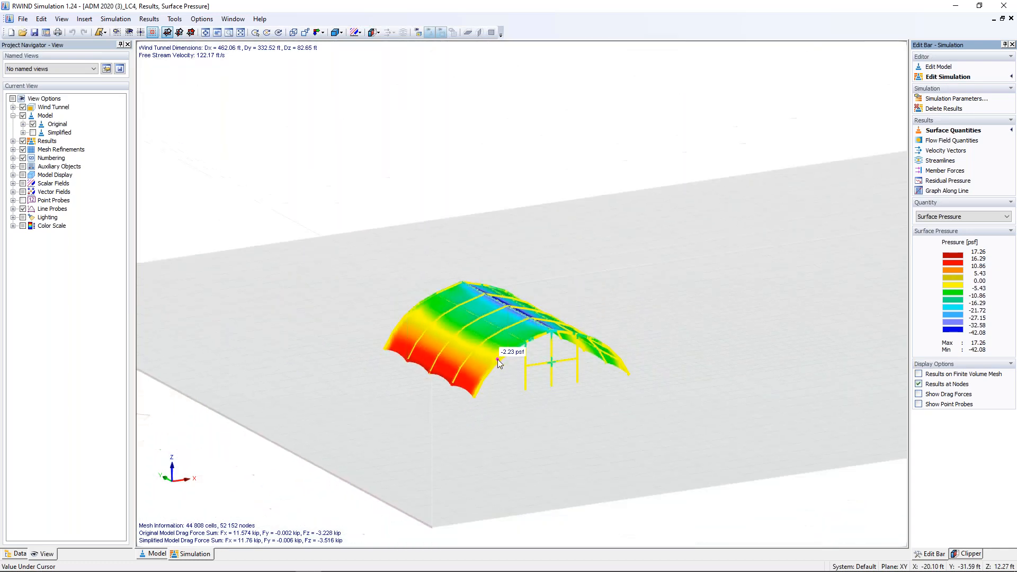
pyautogui.click(938, 66)
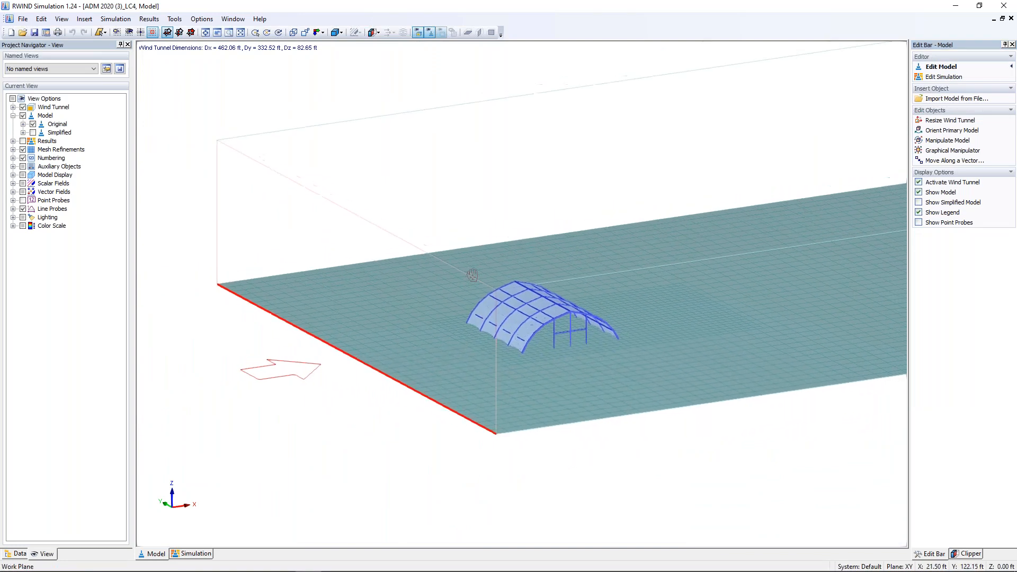
pyautogui.scroll(4, 509, 330)
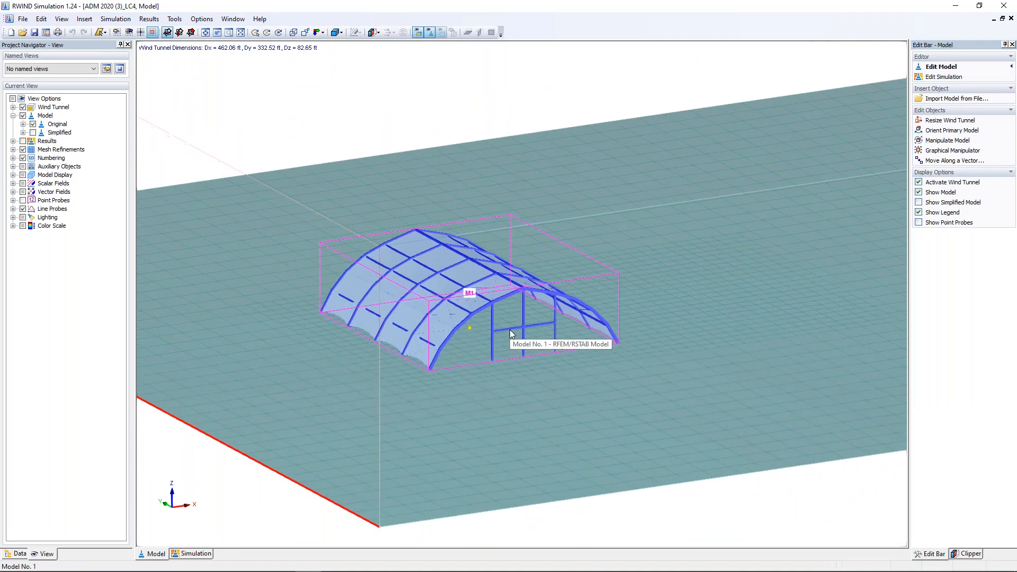
pyautogui.scroll(3, 510, 330)
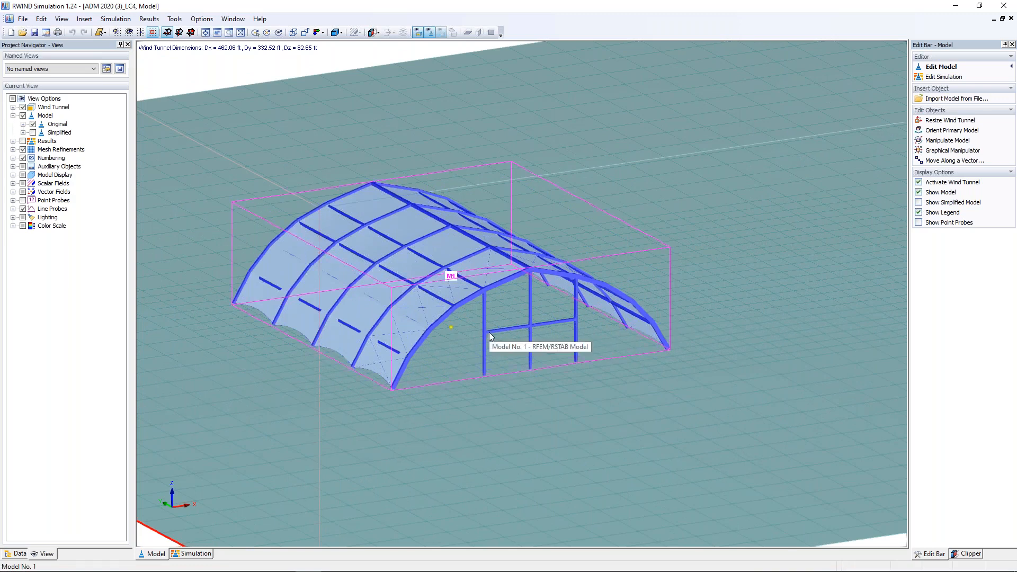
pyautogui.scroll(-5, 490, 335)
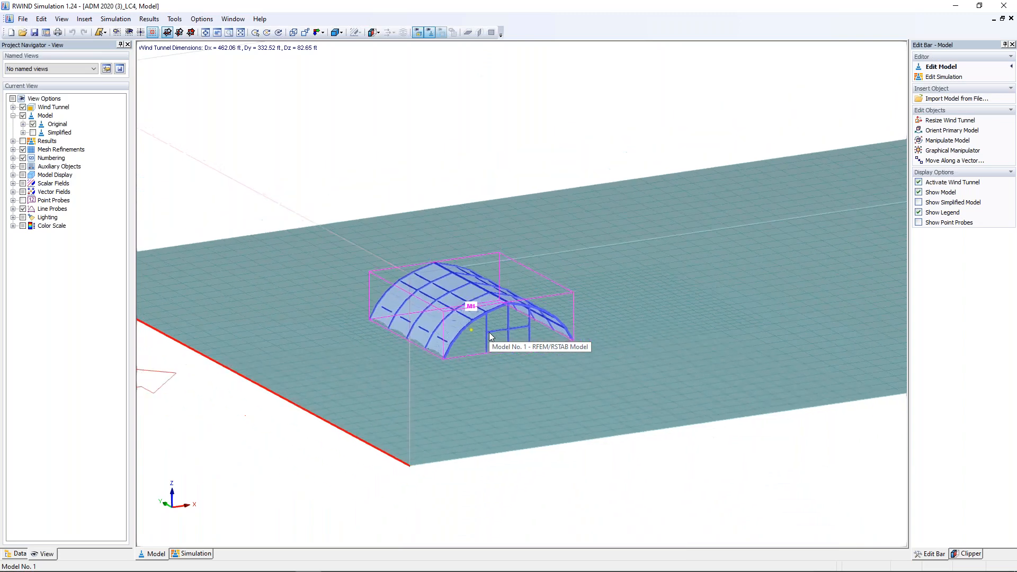
pyautogui.scroll(-3, 563, 438)
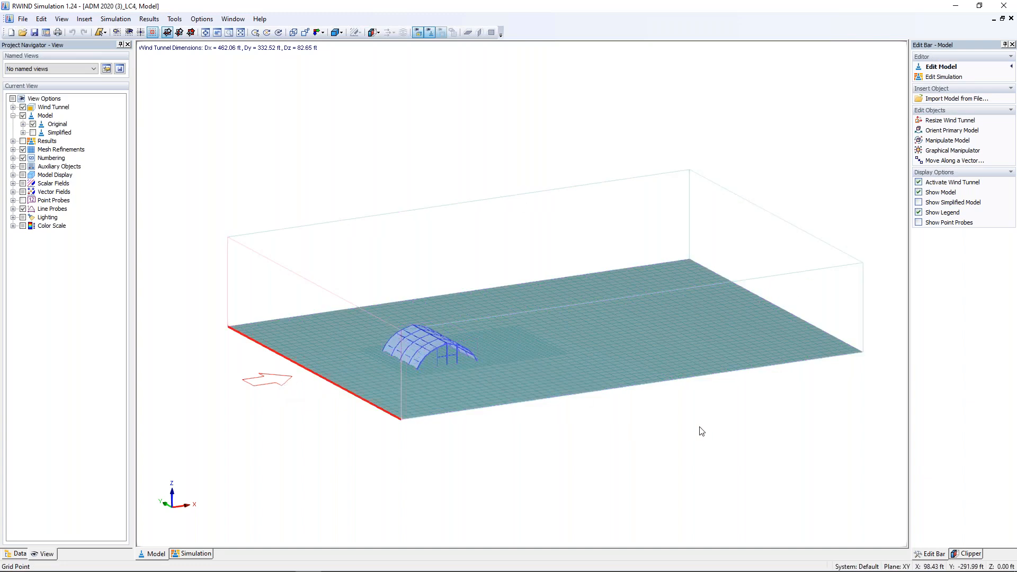
# Step: Return to the simulation results and examine the surface pressure on the outer and inner sides of the membrane
pyautogui.click(935, 77)
pyautogui.keyDown('ctrl'); pyautogui.moveTo(408, 454); pyautogui.dragTo(455, 408, button='middle'); pyautogui.keyUp('ctrl')
pyautogui.scroll(10, 407, 364)
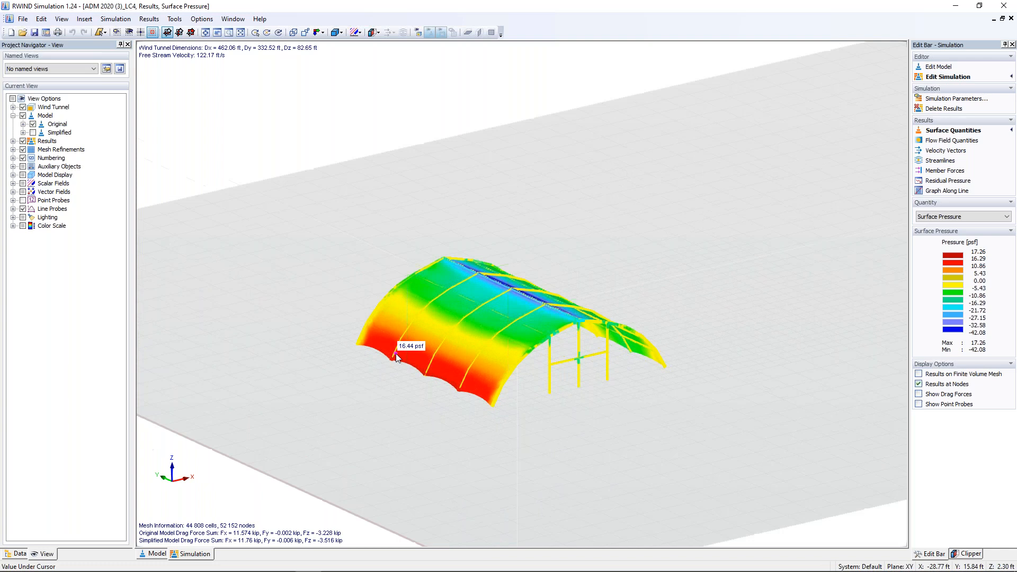
pyautogui.keyDown('ctrl'); pyautogui.moveTo(482, 465); pyautogui.dragTo(474, 422, button='middle'); pyautogui.keyUp('ctrl')
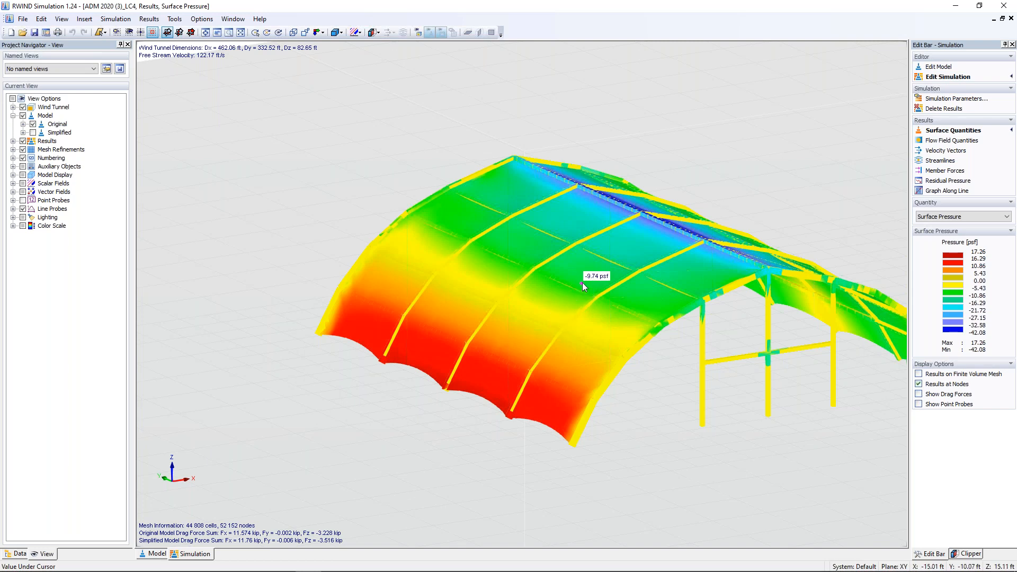
pyautogui.moveTo(677, 299); pyautogui.dragTo(416, 322, button='middle')
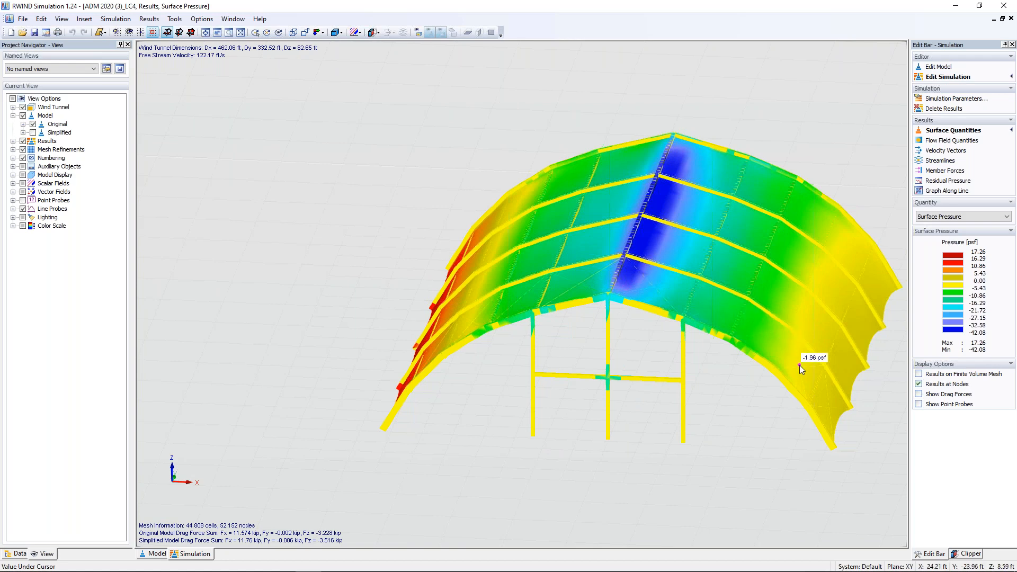
pyautogui.moveTo(768, 394); pyautogui.dragTo(517, 226, button='middle')
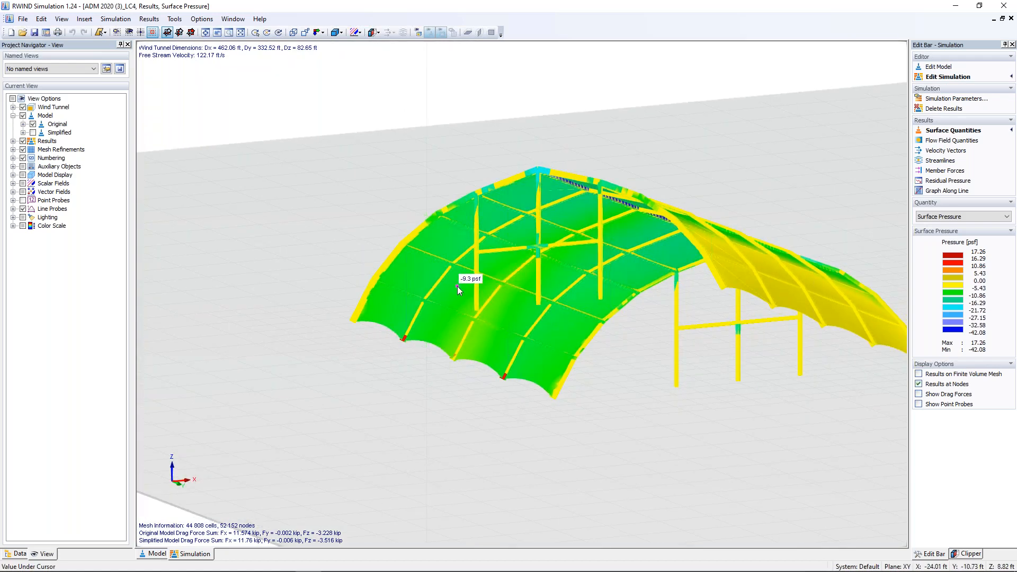
# Step: Display the pressure field on the section plane through the arch structure and shift the plane to another position
pyautogui.scroll(-1, 436, 282)
pyautogui.moveTo(496, 268); pyautogui.dragTo(710, 343, button='middle')
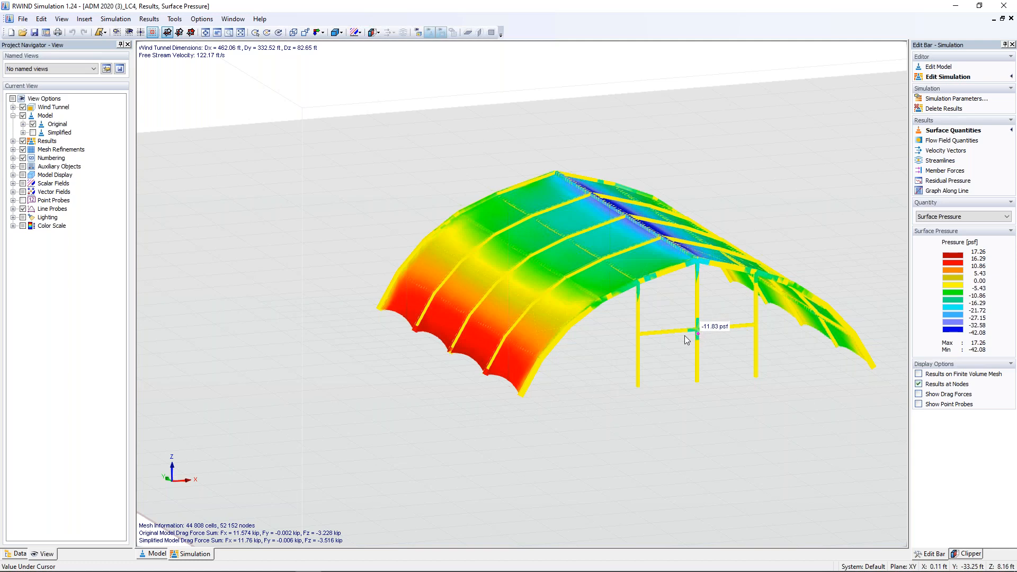
pyautogui.moveTo(597, 364); pyautogui.dragTo(635, 379, button='middle')
pyautogui.scroll(-2, 634, 377)
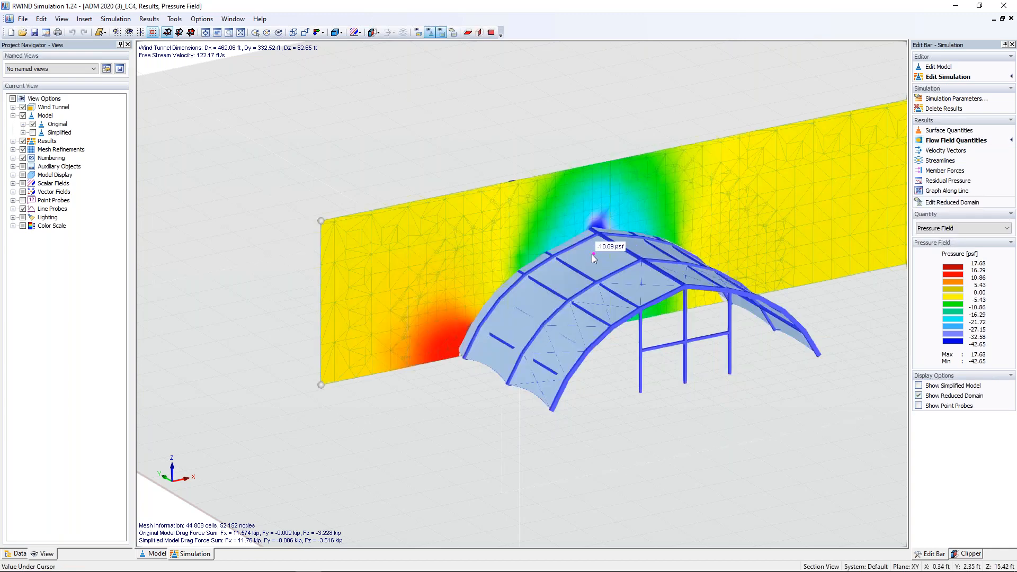
pyautogui.keyDown('ctrl'); pyautogui.moveTo(738, 446); pyautogui.dragTo(704, 408, button='middle'); pyautogui.keyUp('ctrl')
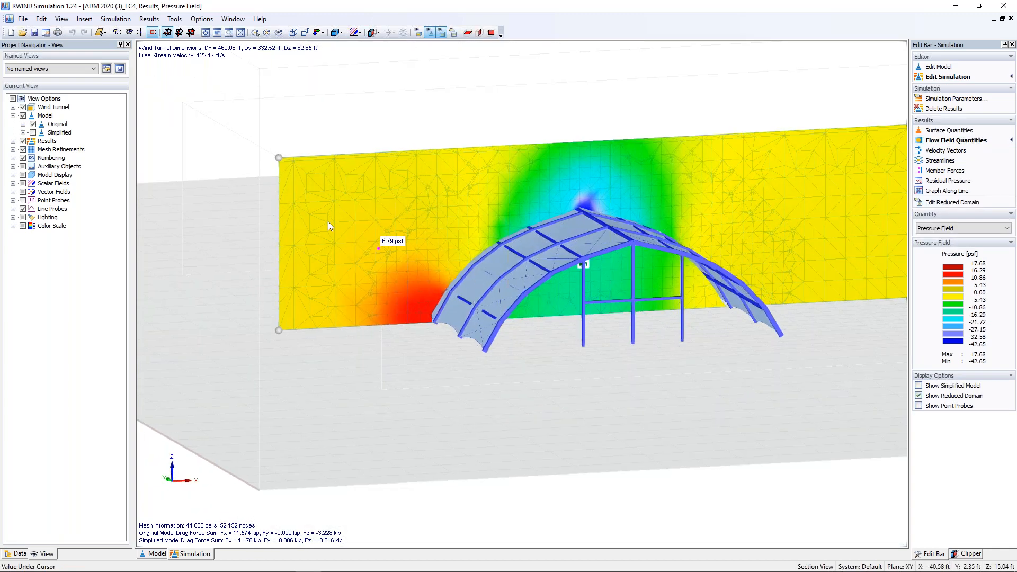
pyautogui.moveTo(281, 159); pyautogui.dragTo(278, 183)
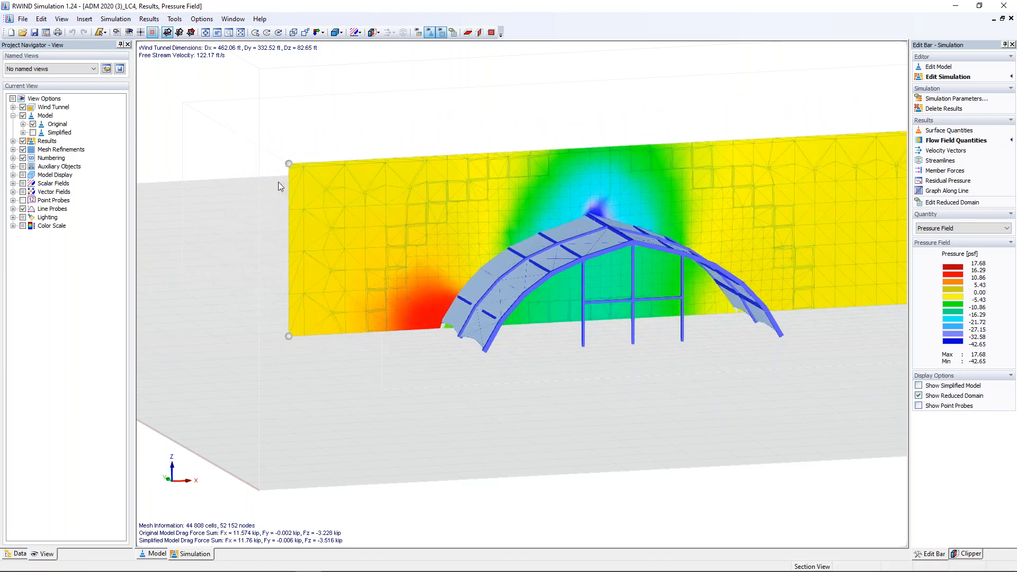
# Step: Display the velocity vectors around the structure and examine the airflow over the roof and inside the opening
pyautogui.click(937, 151)
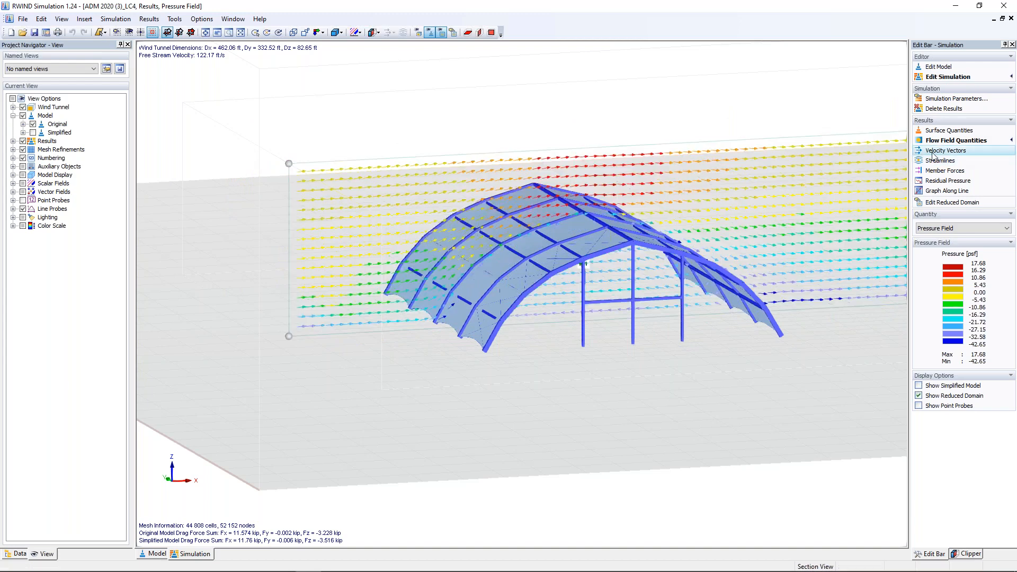
pyautogui.moveTo(609, 362)
pyautogui.keyDown('ctrl'); pyautogui.mouseDown(button='middle')
pyautogui.moveTo(517, 329)
pyautogui.moveTo(599, 347)
pyautogui.moveTo(621, 372)
pyautogui.mouseUp(button='middle'); pyautogui.keyUp('ctrl')
pyautogui.scroll(5, 600, 347)
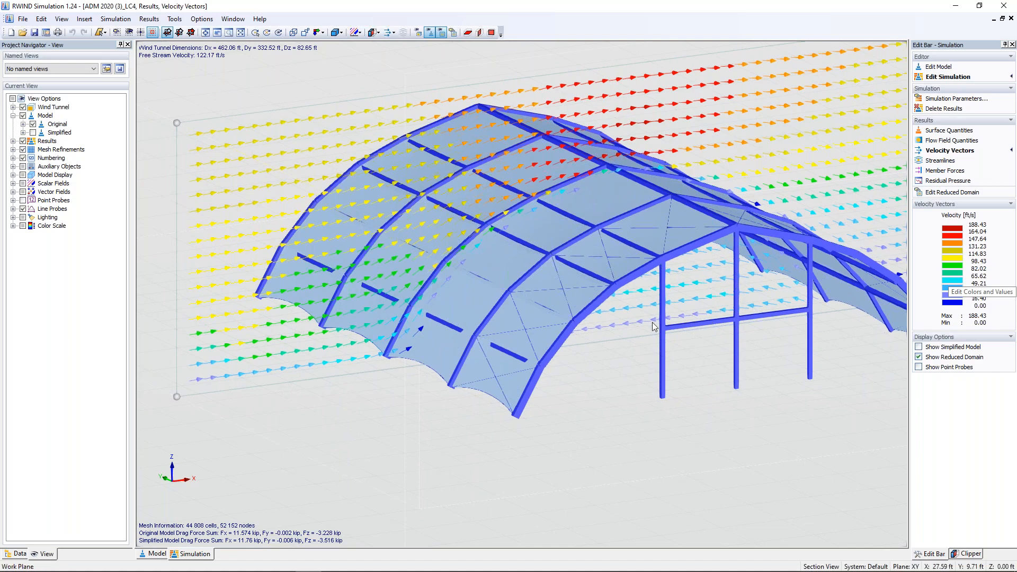
pyautogui.scroll(-3, 613, 415)
# Step: Display the wind streamlines and examine the flow around the arch structure from the side and in perspective
pyautogui.keyDown('ctrl'); pyautogui.moveTo(614, 415); pyautogui.dragTo(595, 402, button='middle'); pyautogui.keyUp('ctrl')
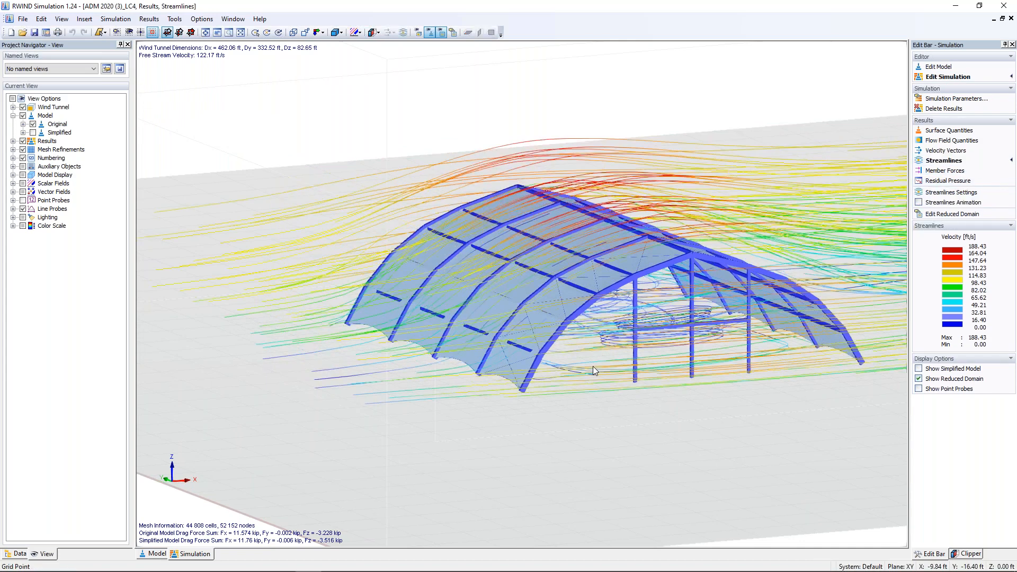
pyautogui.keyDown('ctrl'); pyautogui.moveTo(599, 382); pyautogui.dragTo(478, 340, button='middle'); pyautogui.keyUp('ctrl')
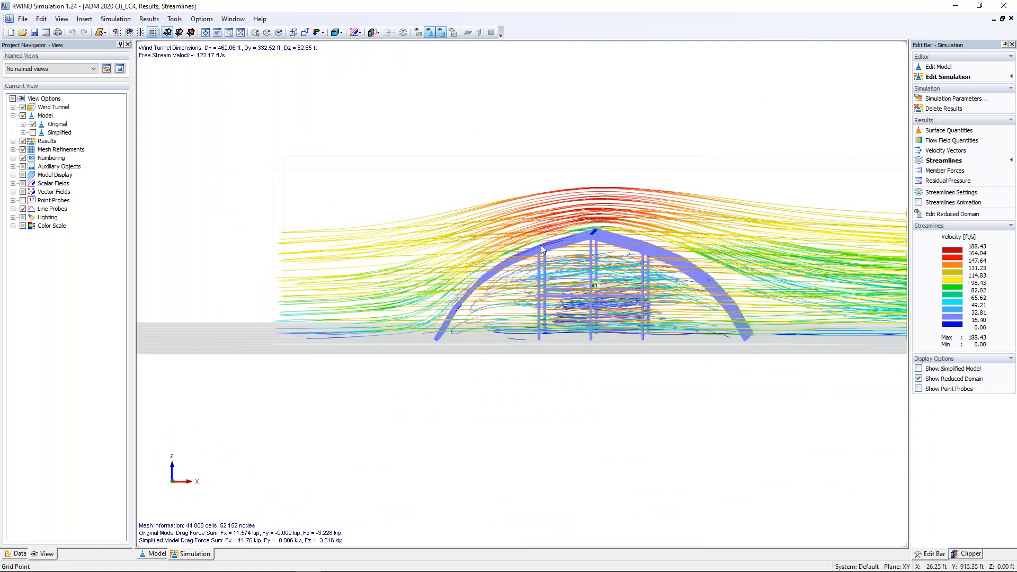
pyautogui.keyDown('ctrl'); pyautogui.moveTo(583, 324); pyautogui.dragTo(579, 374, button='middle'); pyautogui.keyUp('ctrl')
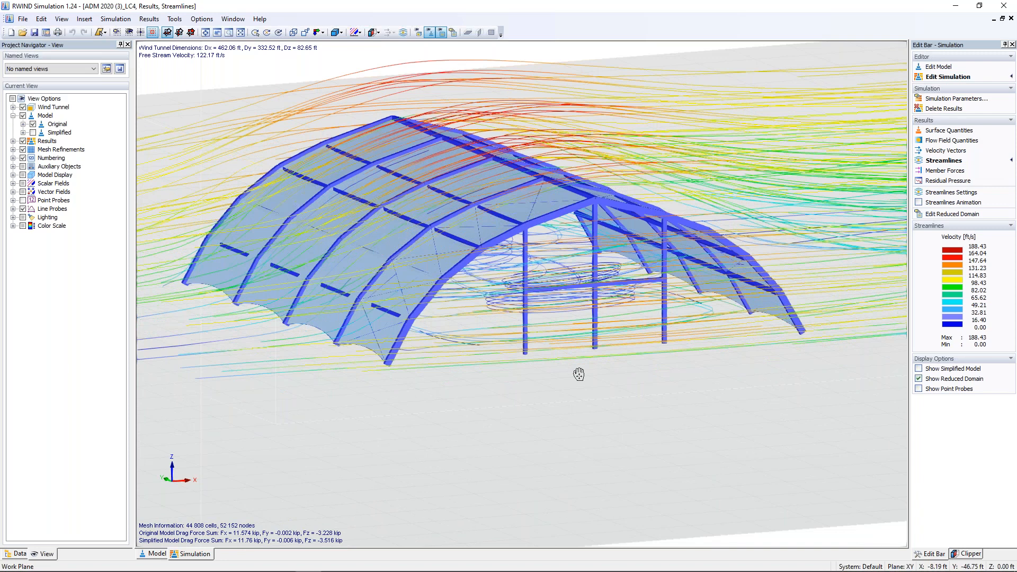
pyautogui.scroll(-2, 578, 374)
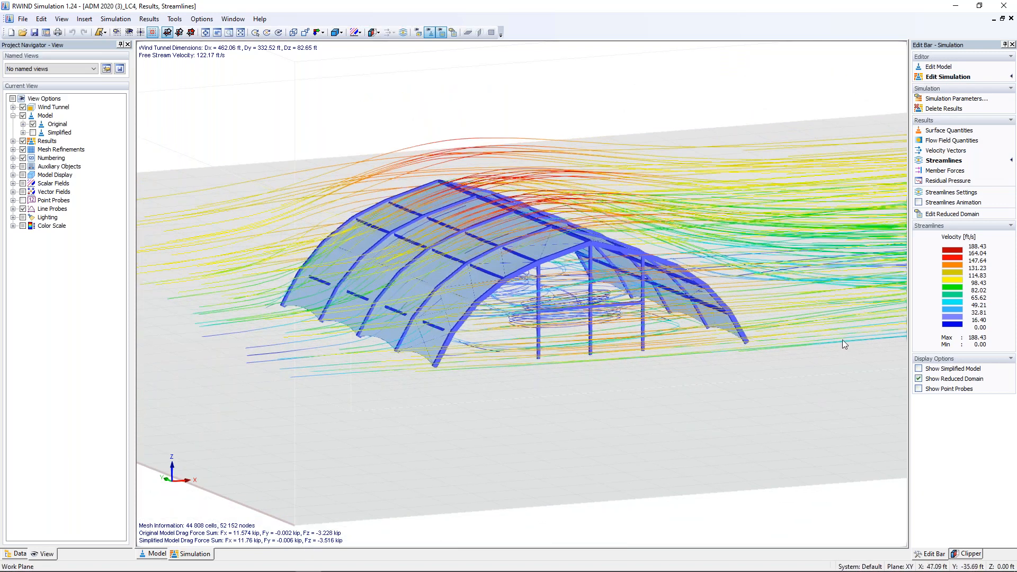
# Step: Turn on the streamlines animation and watch the airflow around the structure from the side and in perspective
pyautogui.click(918, 203)
pyautogui.keyDown('ctrl'); pyautogui.moveTo(625, 339); pyautogui.dragTo(433, 341, button='middle'); pyautogui.keyUp('ctrl')
pyautogui.scroll(2, 440, 314)
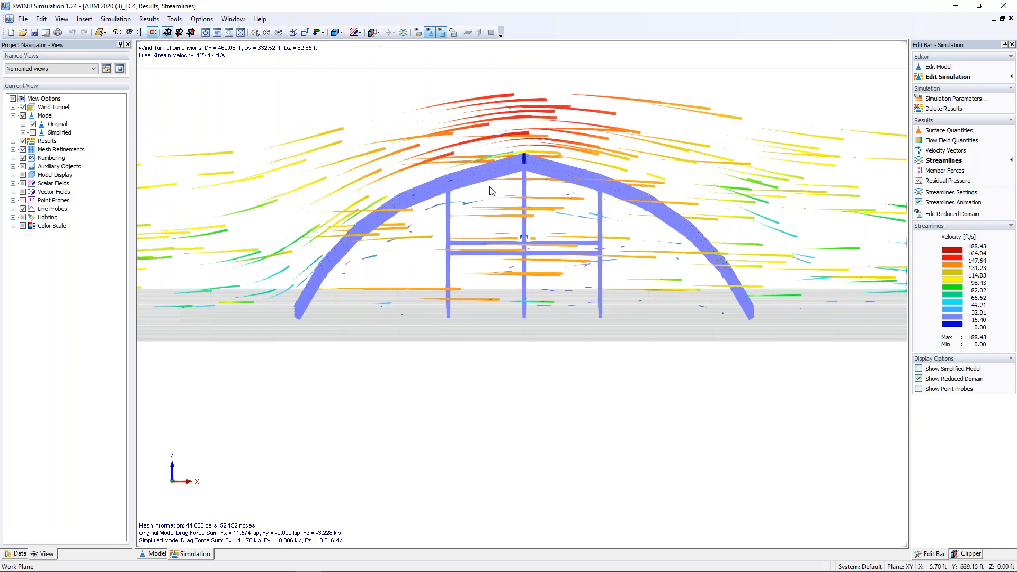
pyautogui.keyDown('ctrl'); pyautogui.moveTo(473, 271); pyautogui.dragTo(623, 349, button='middle'); pyautogui.keyUp('ctrl')
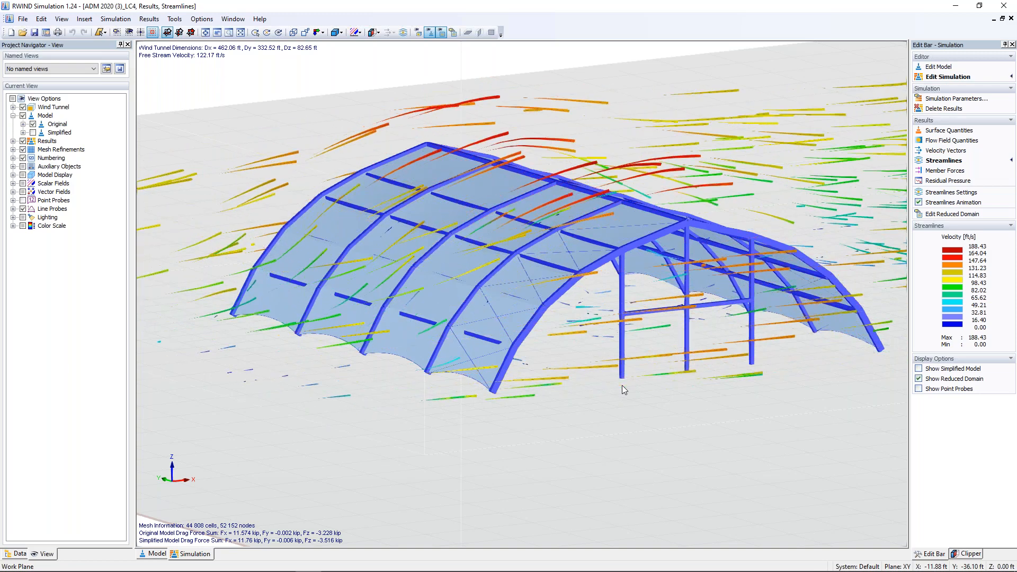
# Step: Display and examine the wind member forces, and return to the surface pressure results
pyautogui.click(944, 171)
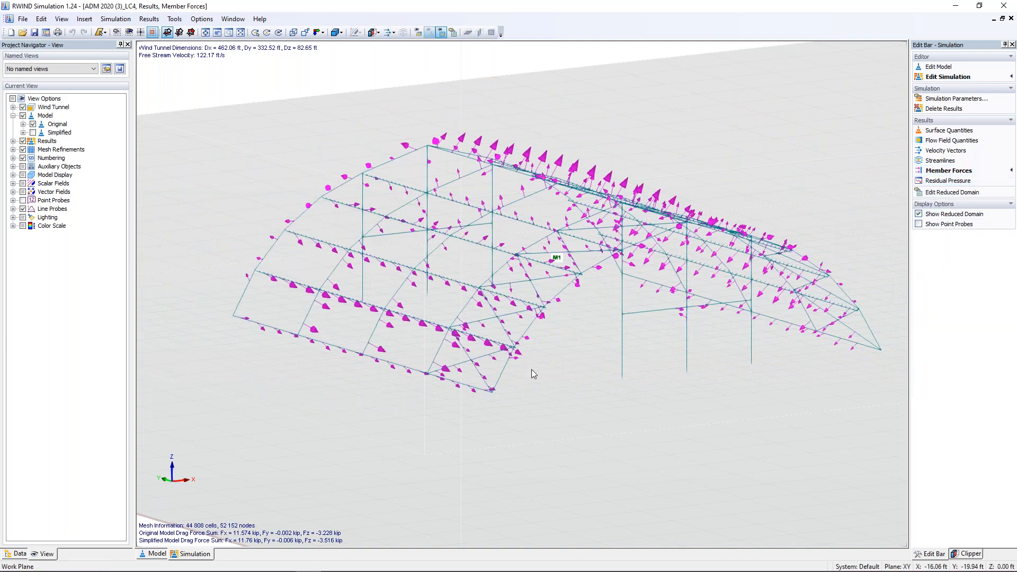
pyautogui.keyDown('ctrl'); pyautogui.moveTo(547, 354); pyautogui.dragTo(548, 391, button='middle'); pyautogui.keyUp('ctrl')
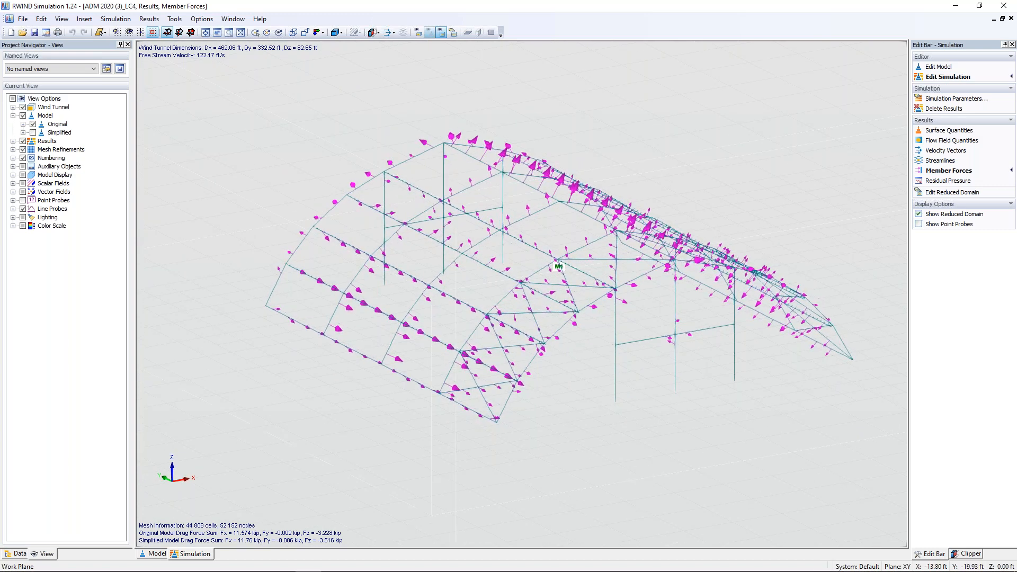
pyautogui.click(949, 131)
pyautogui.keyDown('ctrl'); pyautogui.moveTo(548, 454); pyautogui.dragTo(548, 424, button='middle'); pyautogui.keyUp('ctrl')
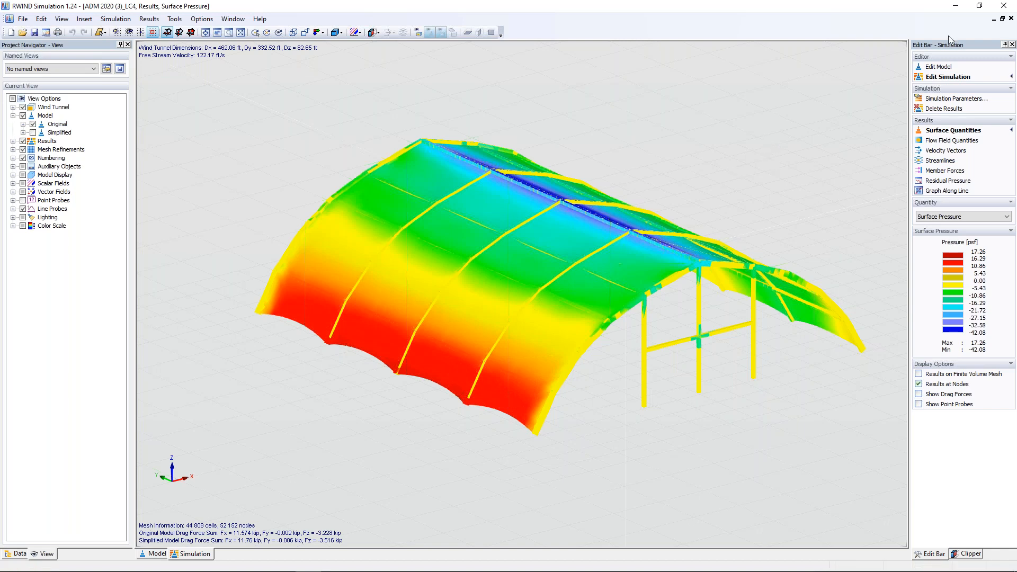
# Step: Close RWIND Simulation and leave the wind load generation dialog in RFEM without accepting it
pyautogui.click(1004, 5)
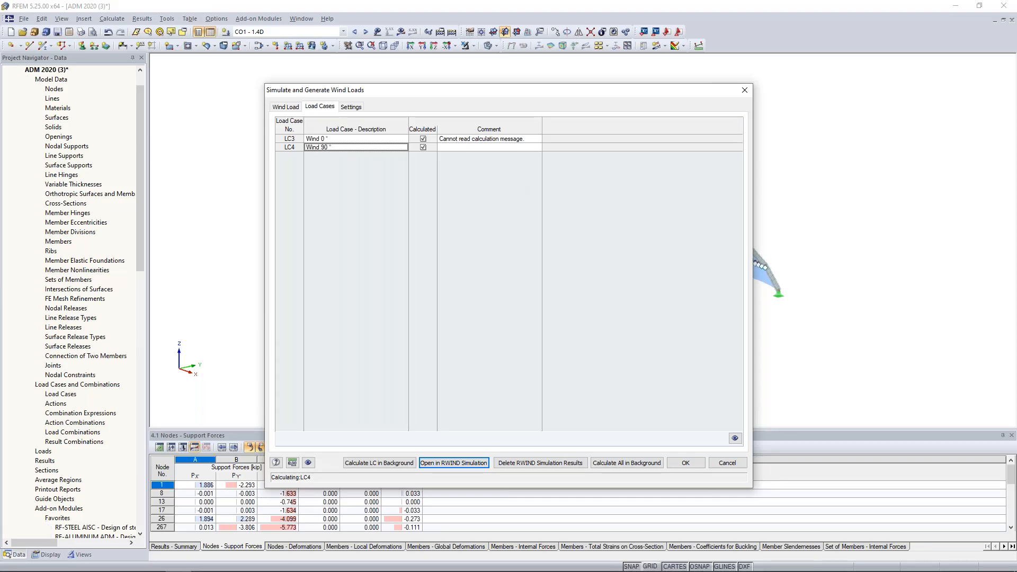
pyautogui.click(728, 463)
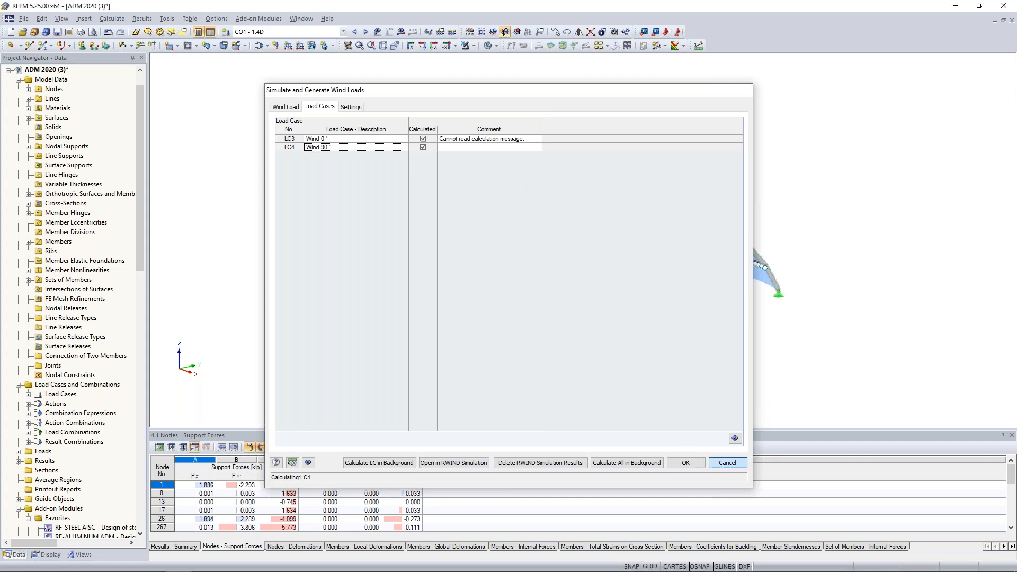
# Step: Display load case LC3 - Wind 0° and examine the generated nodal loads on the membrane near the supports
pyautogui.click(289, 32)
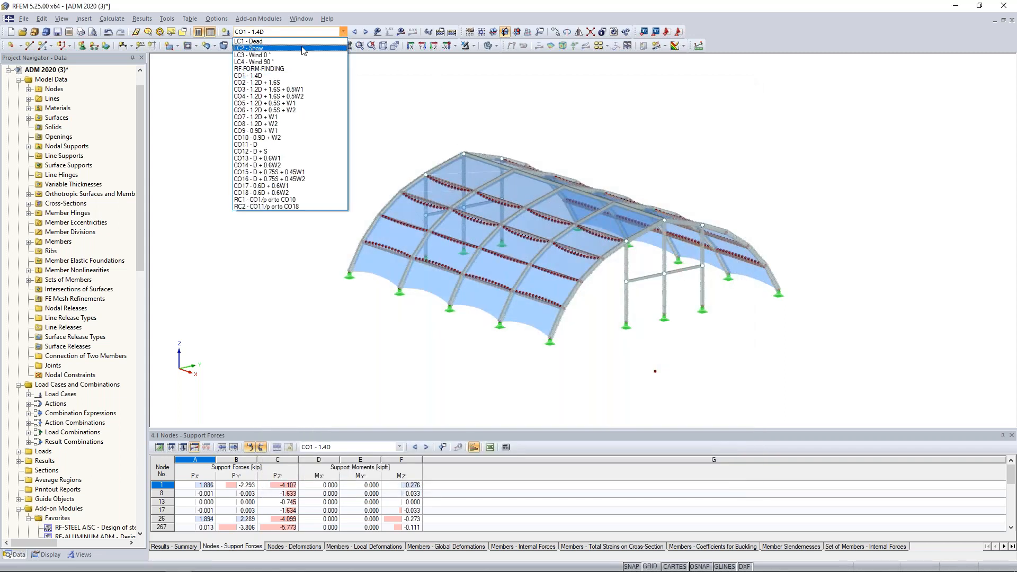
pyautogui.click(260, 55)
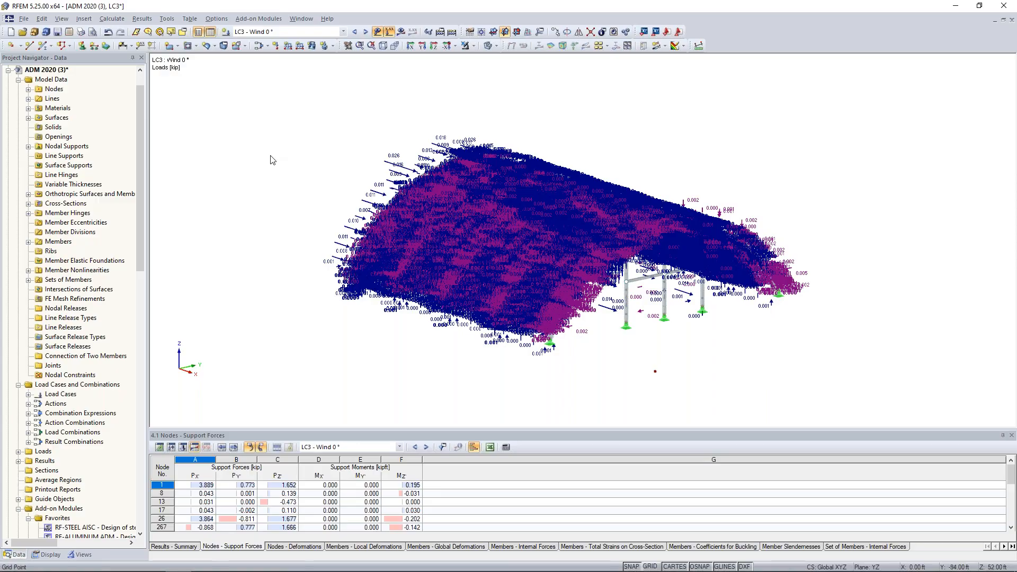
pyautogui.keyDown('ctrl'); pyautogui.moveTo(426, 241); pyautogui.dragTo(493, 313, button='middle'); pyautogui.keyUp('ctrl')
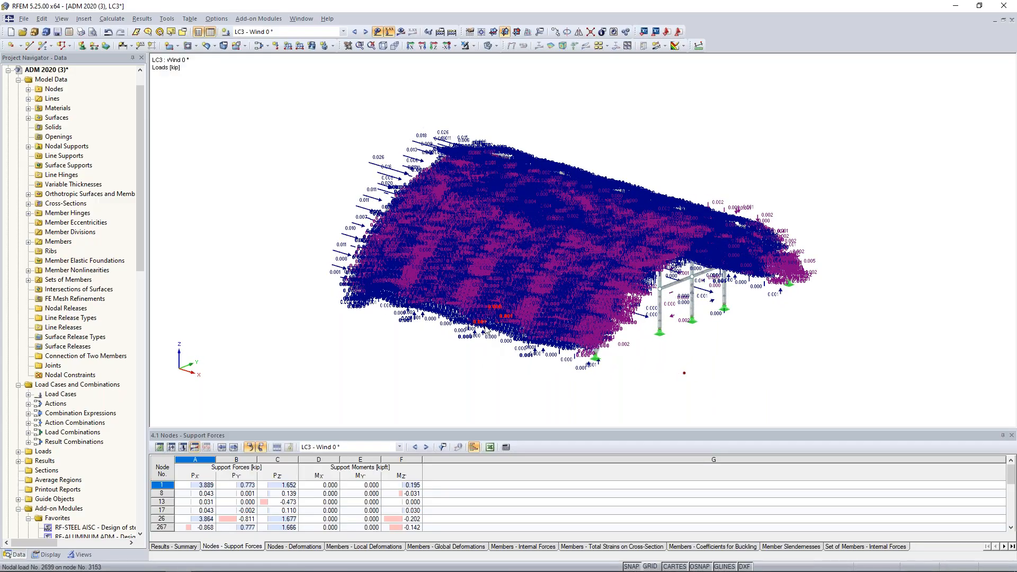
pyautogui.scroll(6, 508, 291)
pyautogui.scroll(8, 507, 290)
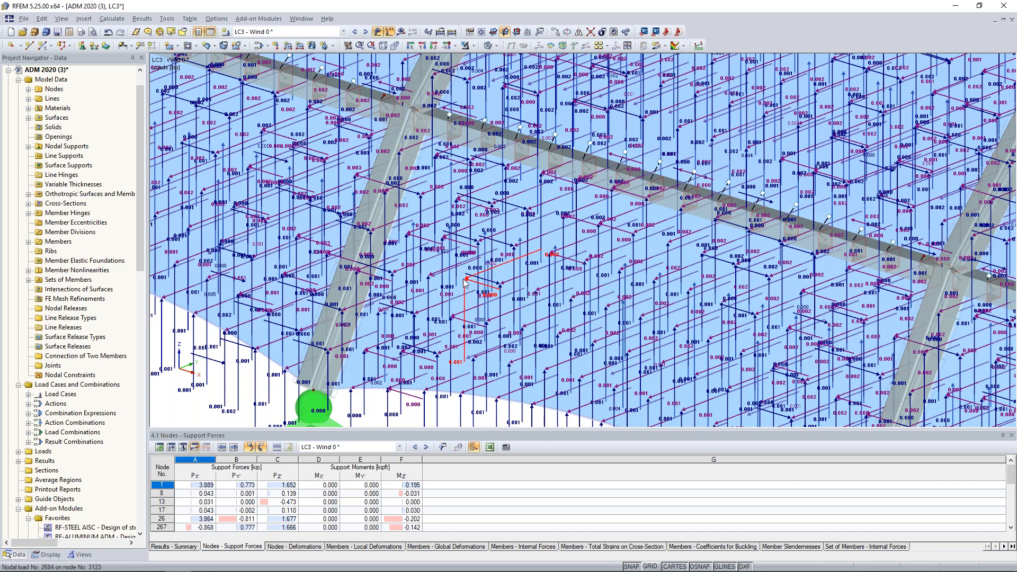
pyautogui.scroll(-2, 476, 276)
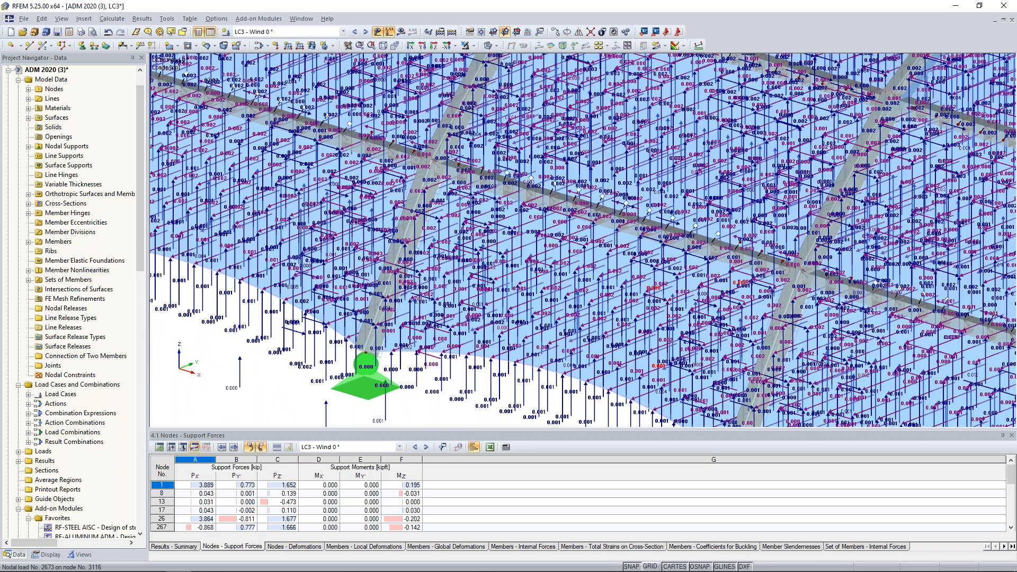
pyautogui.scroll(1, 477, 276)
pyautogui.scroll(-2, 484, 277)
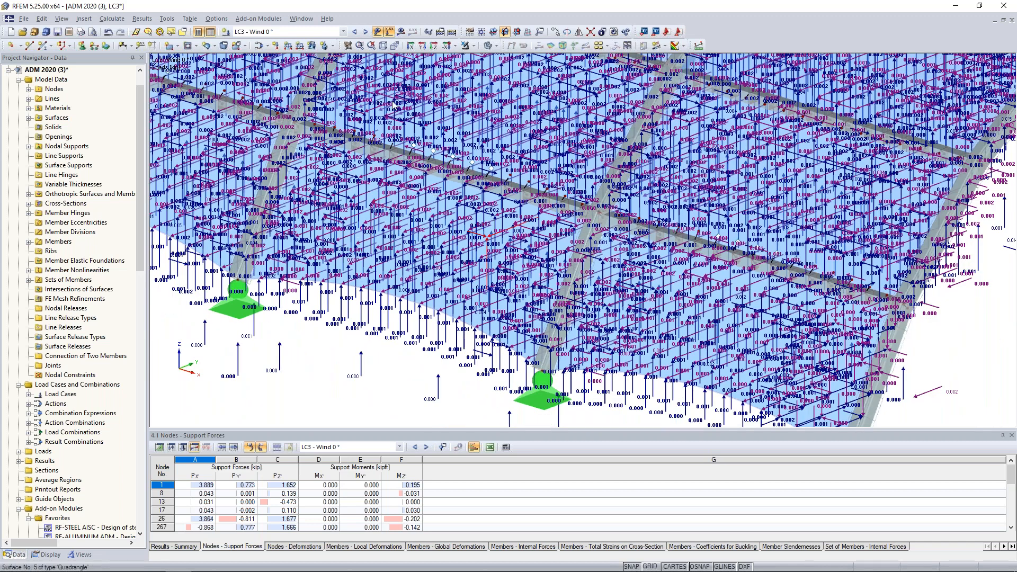
# Step: Hide the wind loads and bring the whole membrane structure back into view
pyautogui.click(377, 31)
pyautogui.scroll(-2, 468, 208)
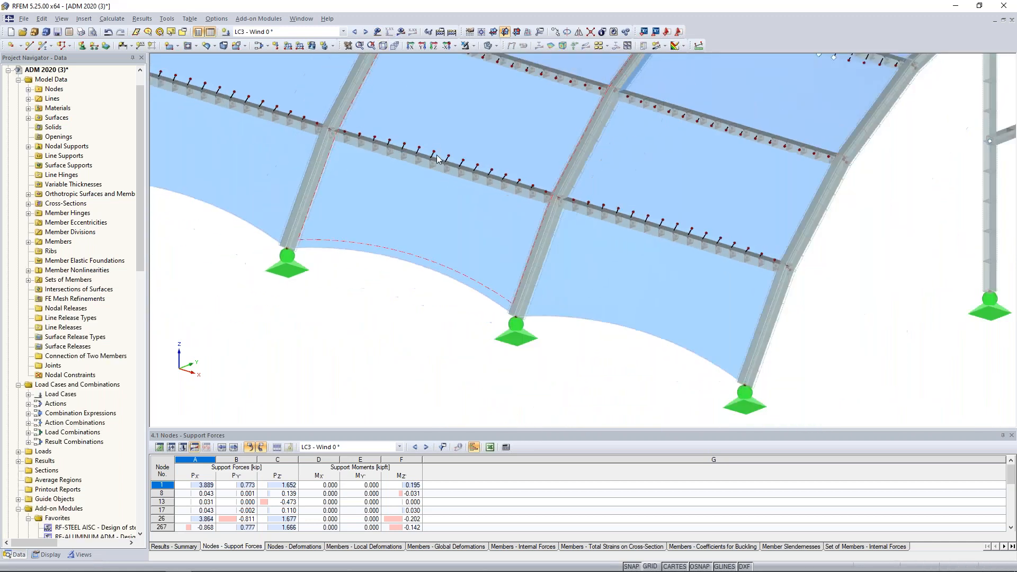
pyautogui.scroll(-3, 467, 210)
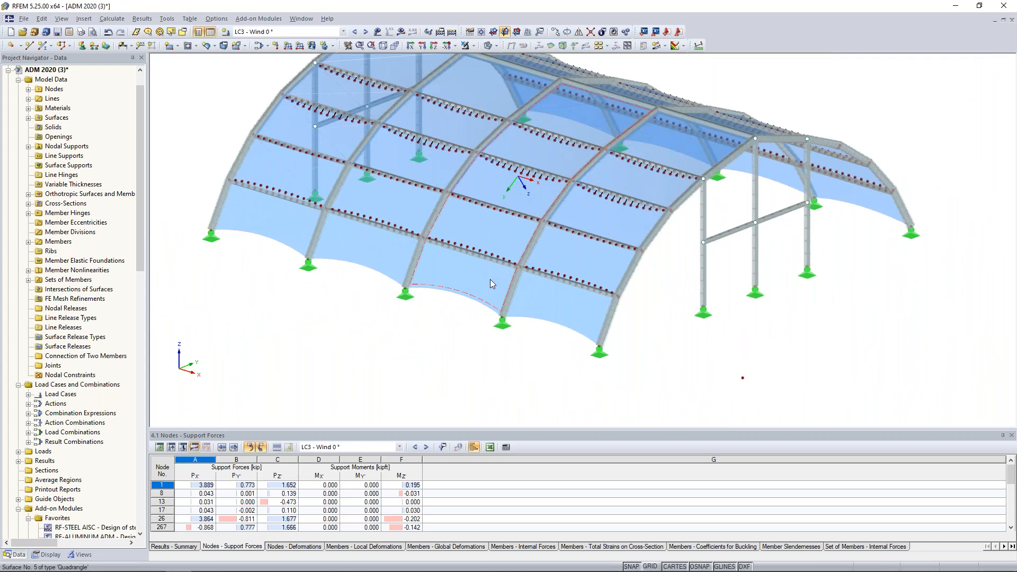
pyautogui.scroll(-1, 535, 312)
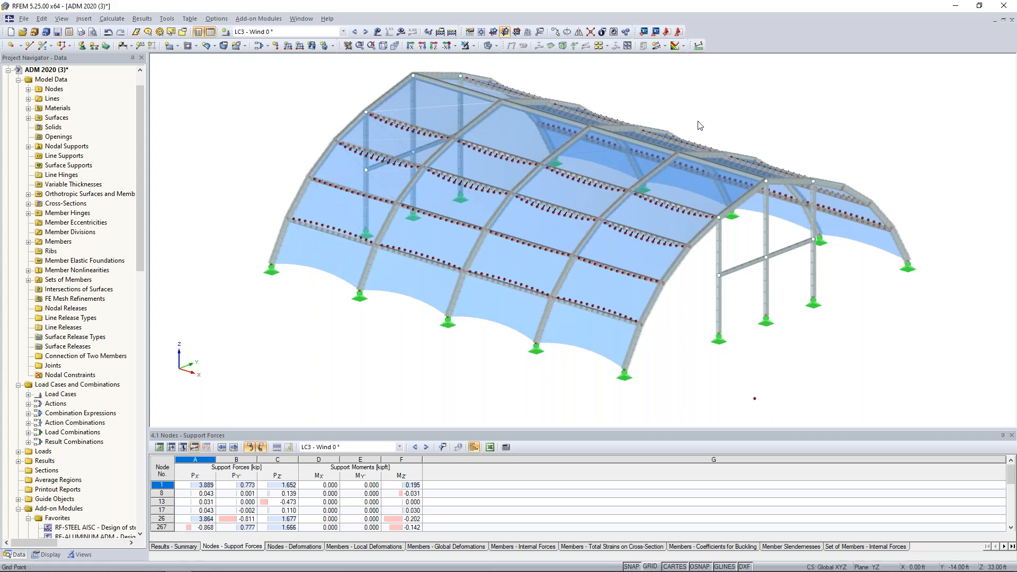
pyautogui.scroll(-3, 705, 125)
# Step: Activate load combination CO1 - 1.4D and display its global deformations on the structure without the undeformed model overlay
pyautogui.click(344, 32)
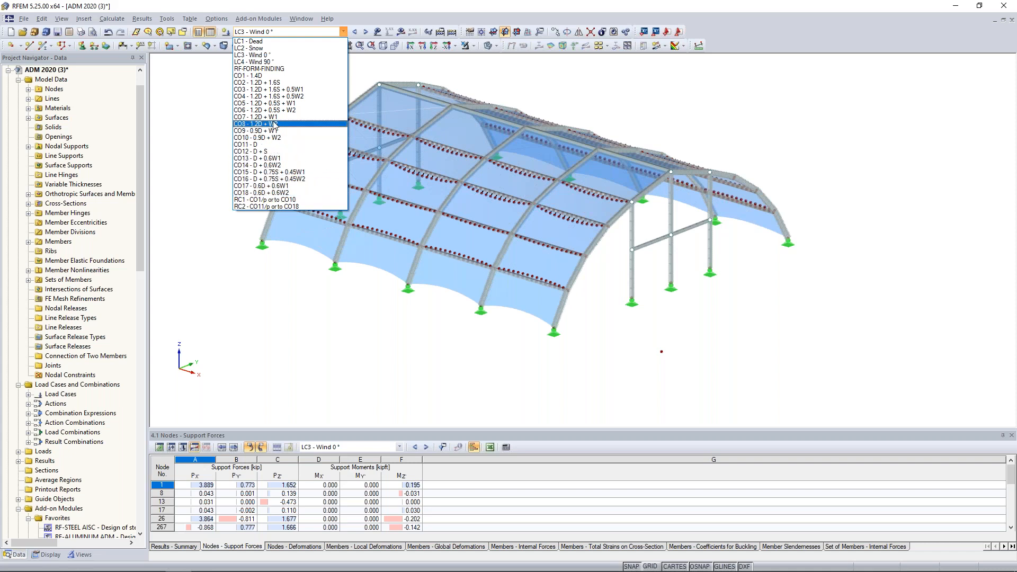
pyautogui.click(282, 76)
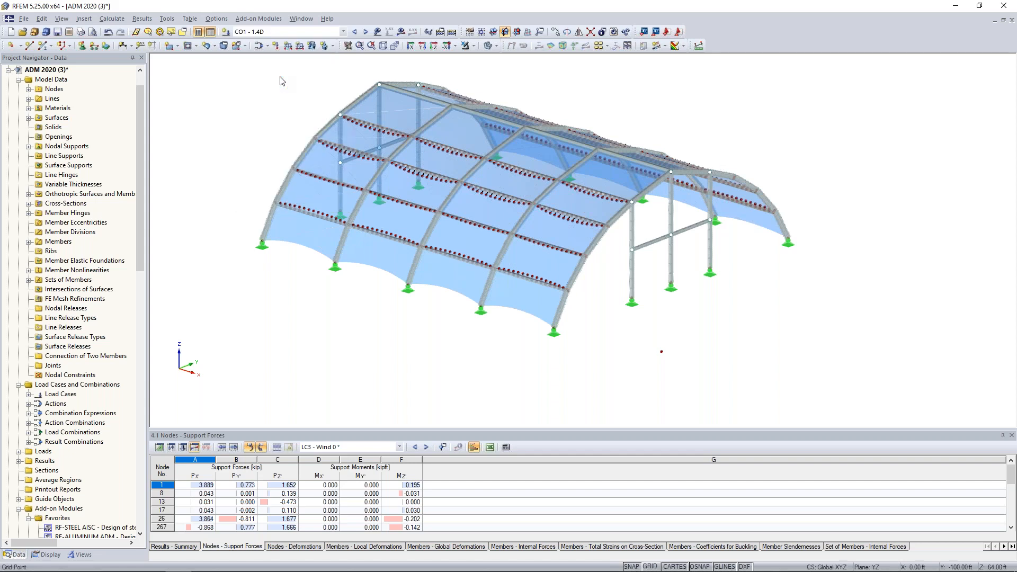
pyautogui.moveTo(284, 84); pyautogui.dragTo(328, 151, button='middle')
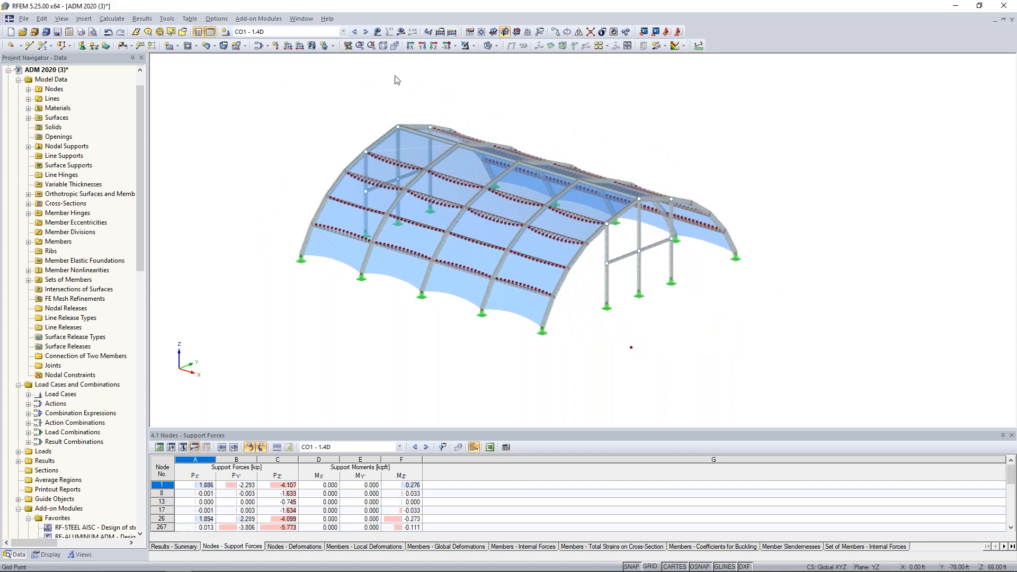
pyautogui.click(401, 32)
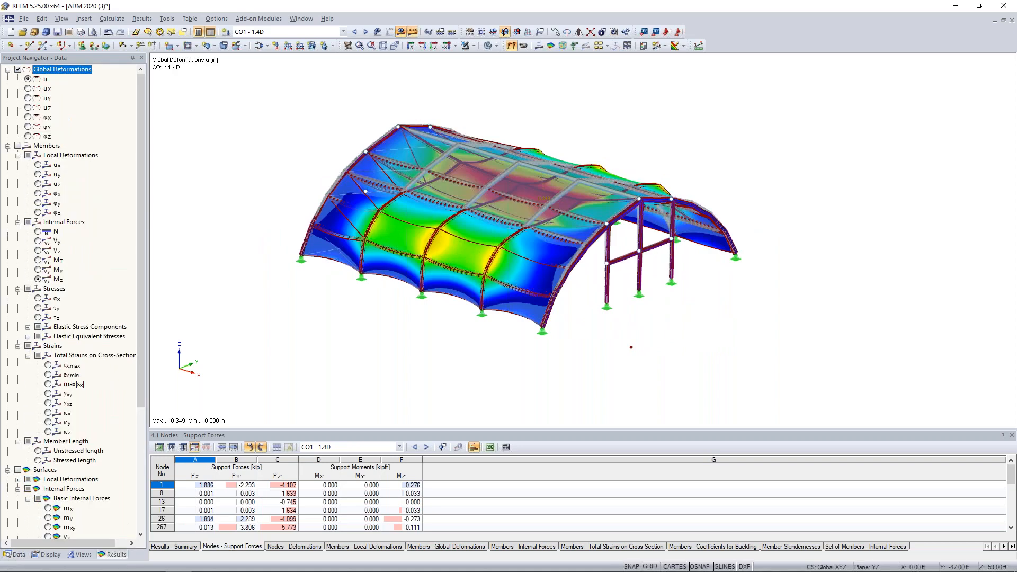
pyautogui.moveTo(581, 119); pyautogui.dragTo(627, 143, button='middle')
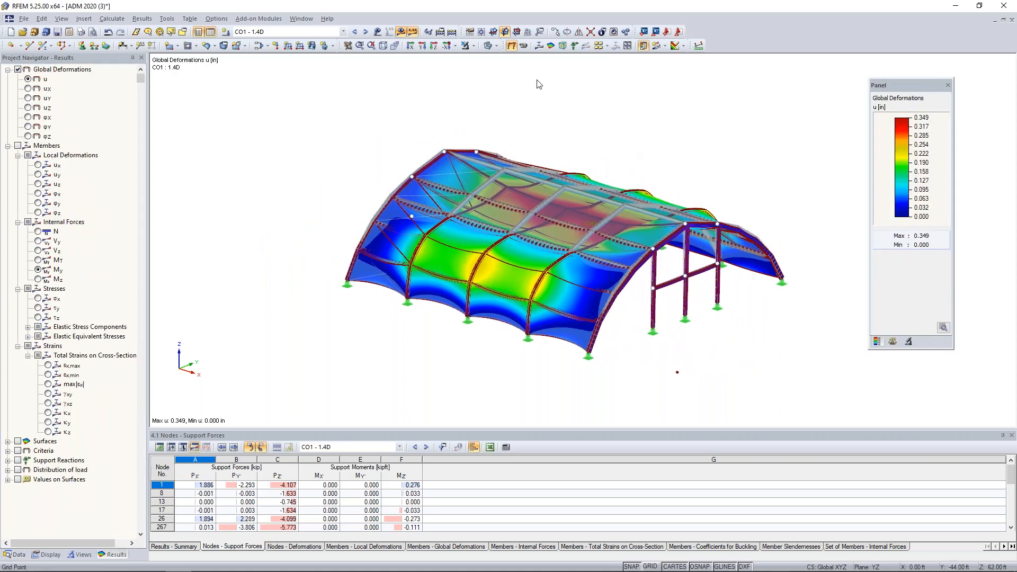
pyautogui.click(488, 46)
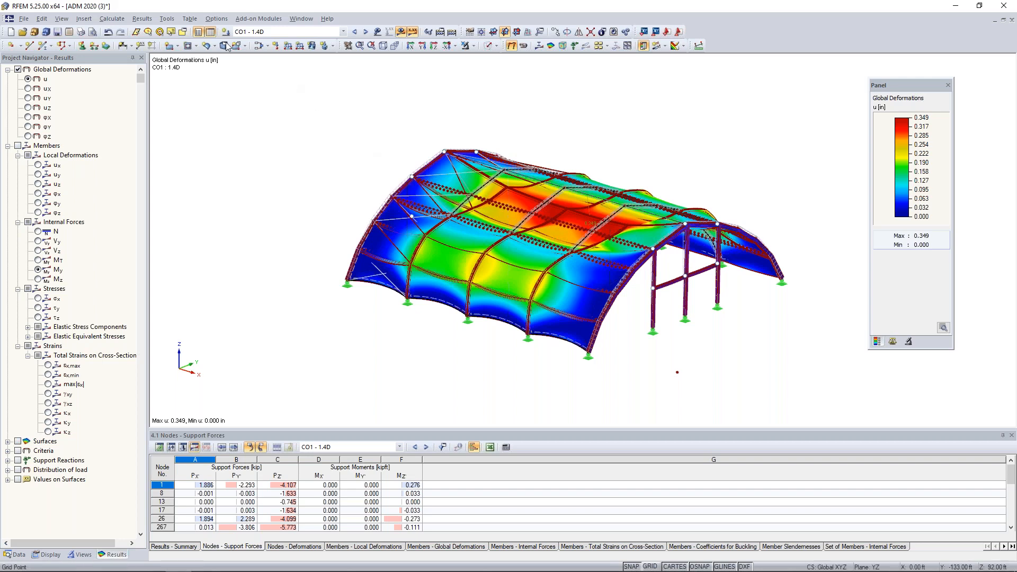
pyautogui.click(274, 46)
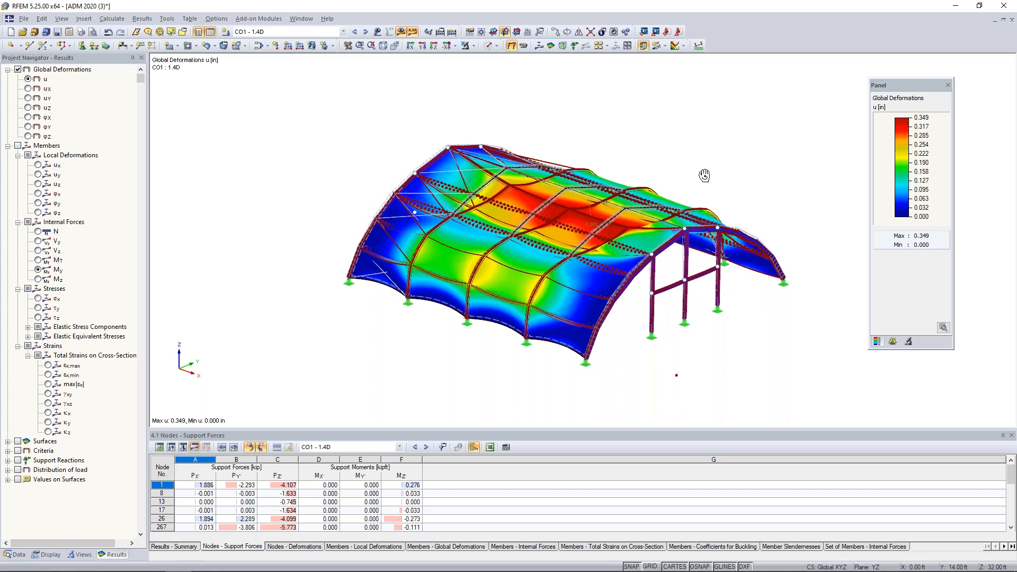
# Step: Switch to load combination CO3 - 1.2D + 1.6S + 0.5W1 and examine its global deformations from several angles
pyautogui.keyDown('ctrl'); pyautogui.moveTo(544, 142); pyautogui.dragTo(619, 147, button='middle'); pyautogui.keyUp('ctrl')
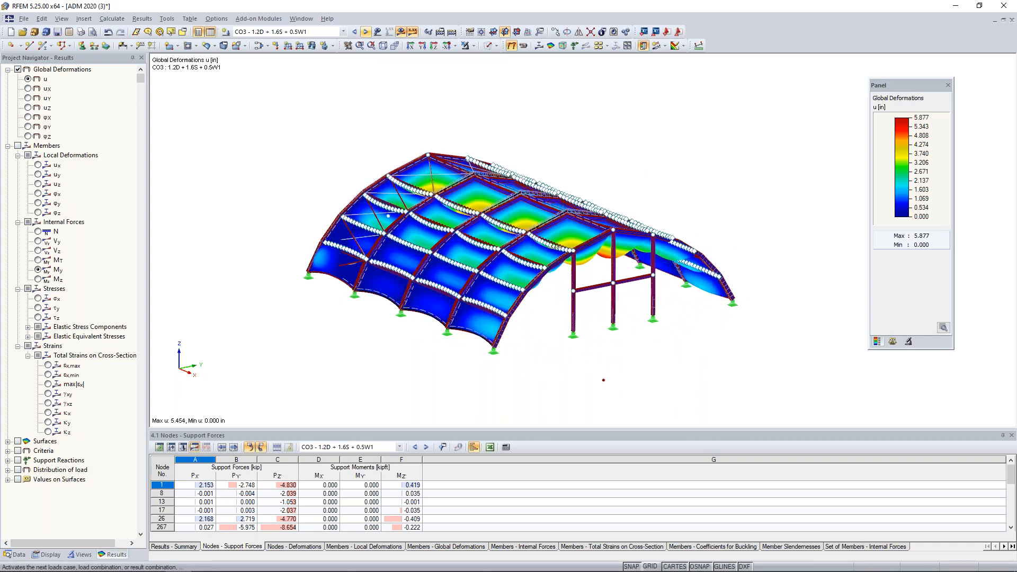
pyautogui.keyDown('ctrl'); pyautogui.moveTo(718, 191); pyautogui.dragTo(519, 219, button='middle'); pyautogui.keyUp('ctrl')
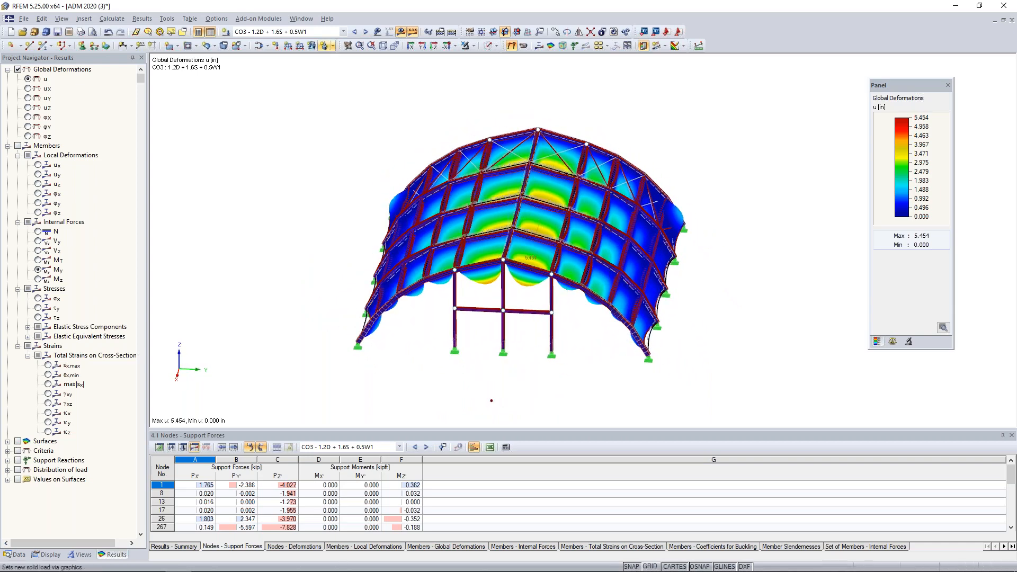
# Step: Switch to load combination CO4 - 1.2D + 1.6S + 0.5W2 and examine its global deformations on the membrane from several sides
pyautogui.click(366, 33)
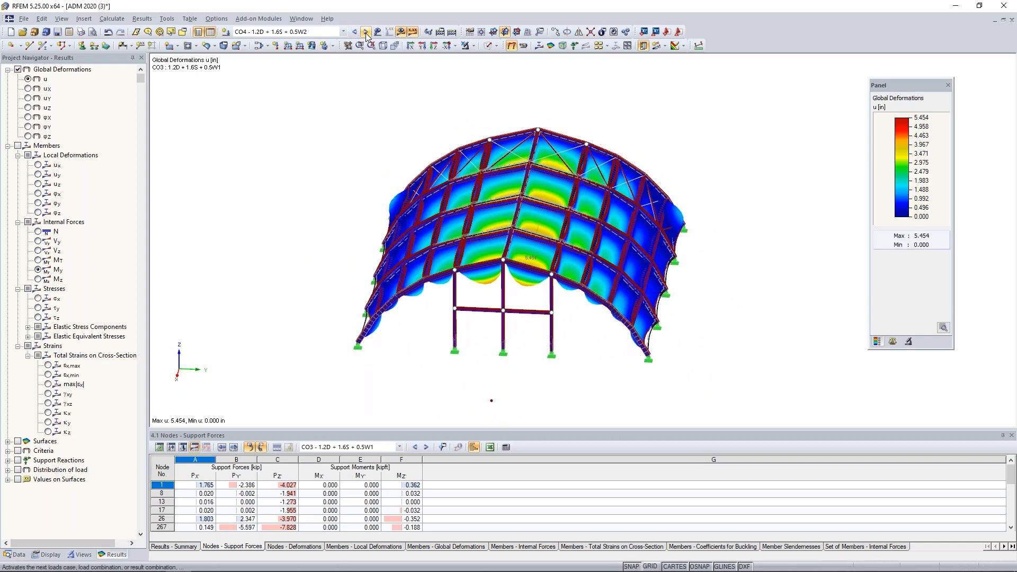
pyautogui.keyDown('ctrl'); pyautogui.moveTo(687, 320); pyautogui.dragTo(628, 324, button='middle'); pyautogui.keyUp('ctrl')
pyautogui.scroll(5, 628, 324)
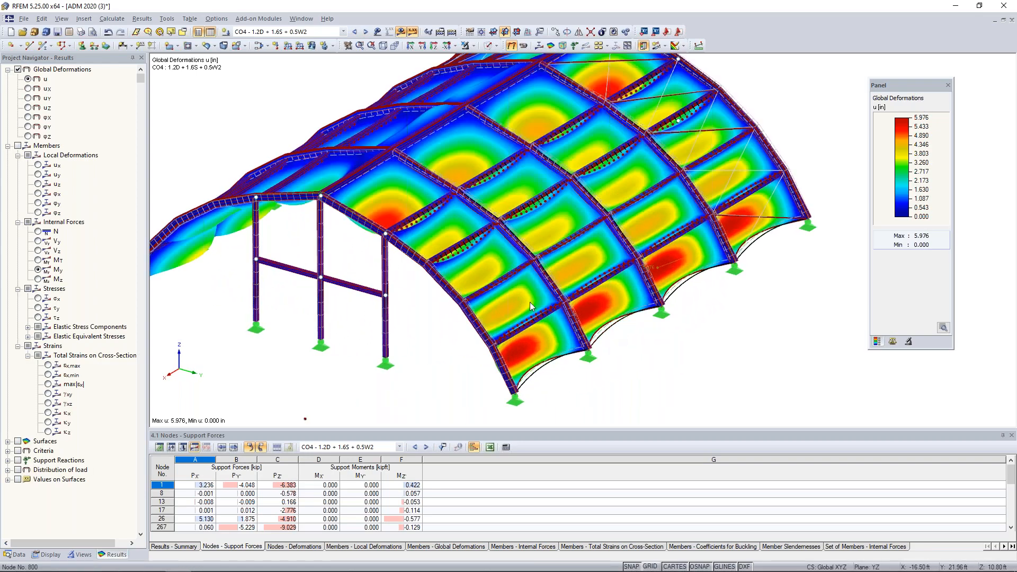
pyautogui.keyDown('ctrl'); pyautogui.moveTo(477, 354); pyautogui.dragTo(727, 247, button='middle'); pyautogui.keyUp('ctrl')
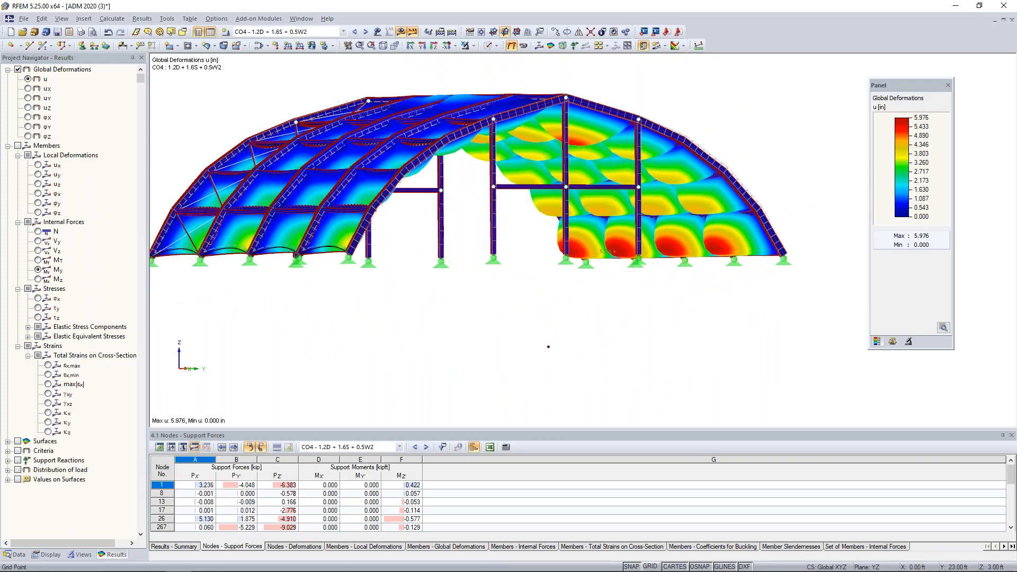
pyautogui.scroll(3, 717, 197)
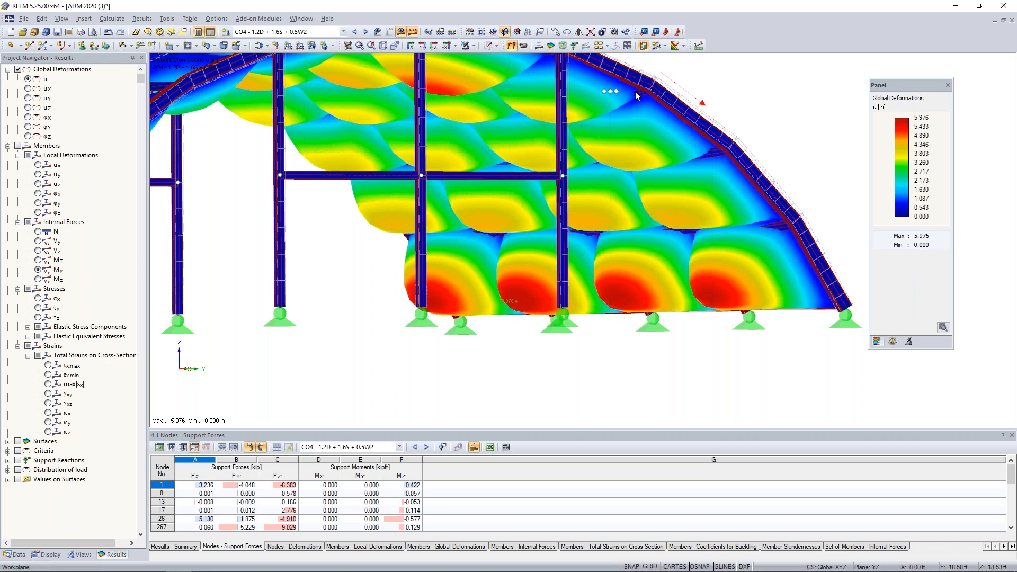
pyautogui.keyDown('ctrl'); pyautogui.moveTo(752, 150); pyautogui.dragTo(582, 176, button='middle'); pyautogui.keyUp('ctrl')
pyautogui.scroll(-2, 666, 184)
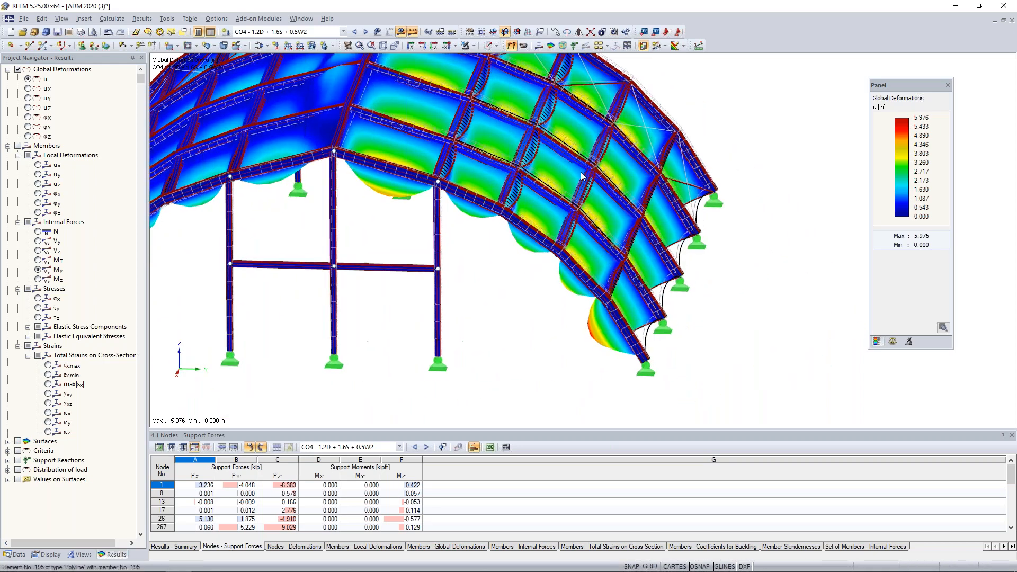
# Step: Switch to load combination CO5 - 1.2D + 0.5S + W1 and inspect its global deformations over the whole structure
pyautogui.click(365, 32)
pyautogui.scroll(-4, 638, 275)
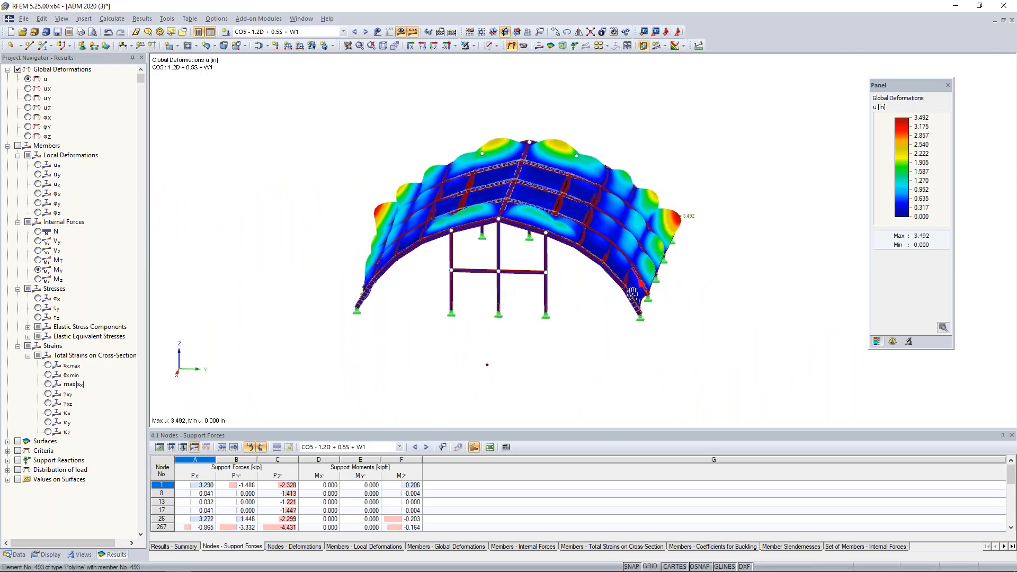
pyautogui.moveTo(507, 256); pyautogui.dragTo(500, 291, button='middle')
pyautogui.keyDown('ctrl'); pyautogui.moveTo(425, 295); pyautogui.dragTo(297, 302, button='middle'); pyautogui.keyUp('ctrl')
pyautogui.scroll(3, 663, 231)
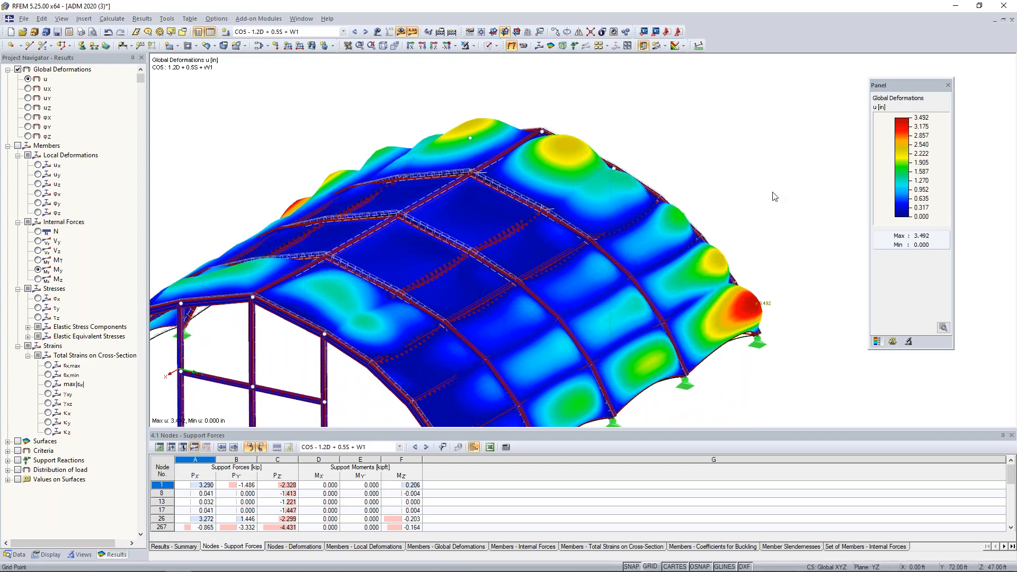
pyautogui.scroll(-2, 766, 200)
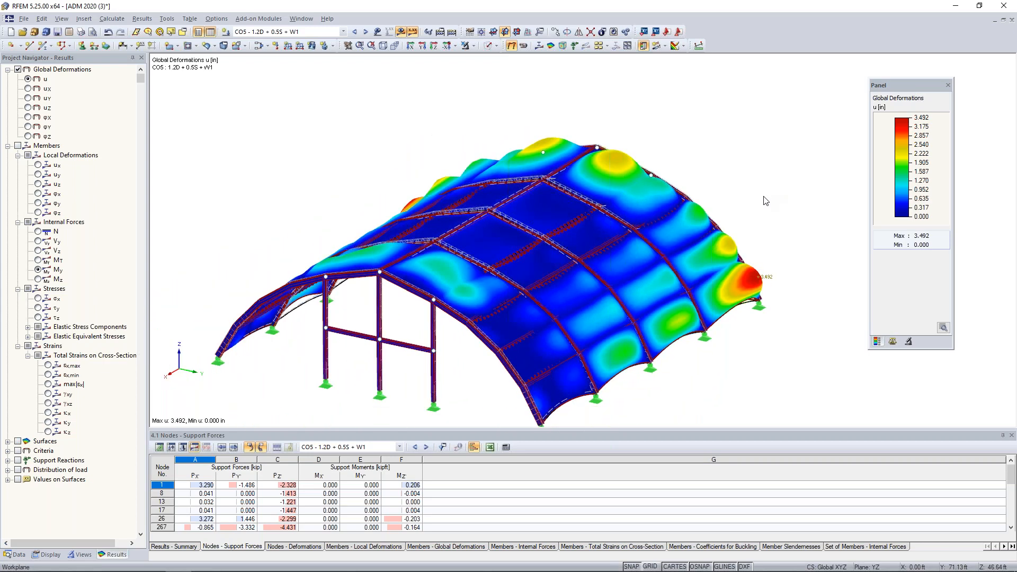
# Step: Activate load combination CO6 - 1.2D + 0.5S + W2 and view its global deformations from the opposite side
pyautogui.click(367, 31)
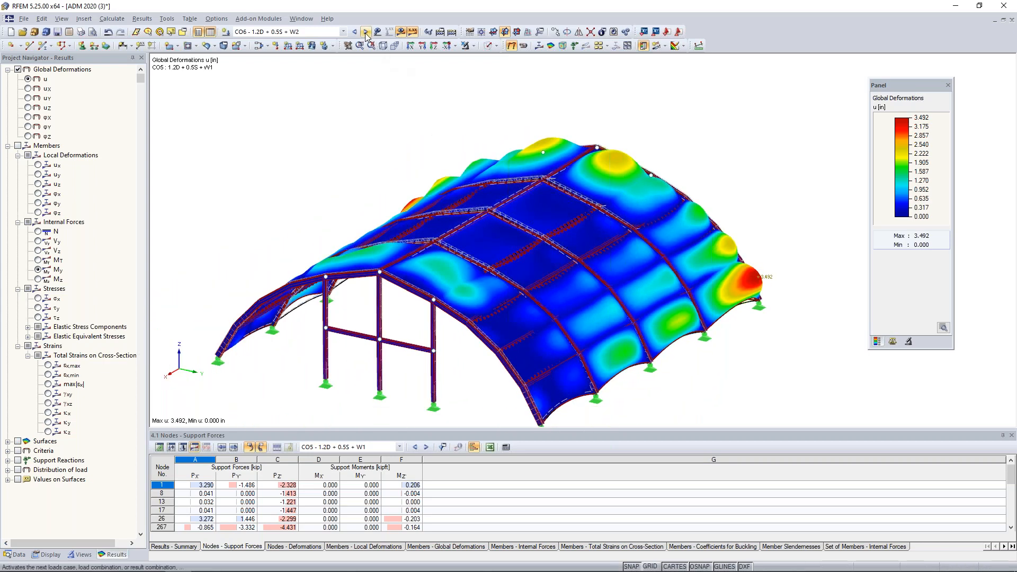
pyautogui.keyDown('ctrl'); pyautogui.moveTo(288, 150); pyautogui.dragTo(645, 165, button='middle'); pyautogui.keyUp('ctrl')
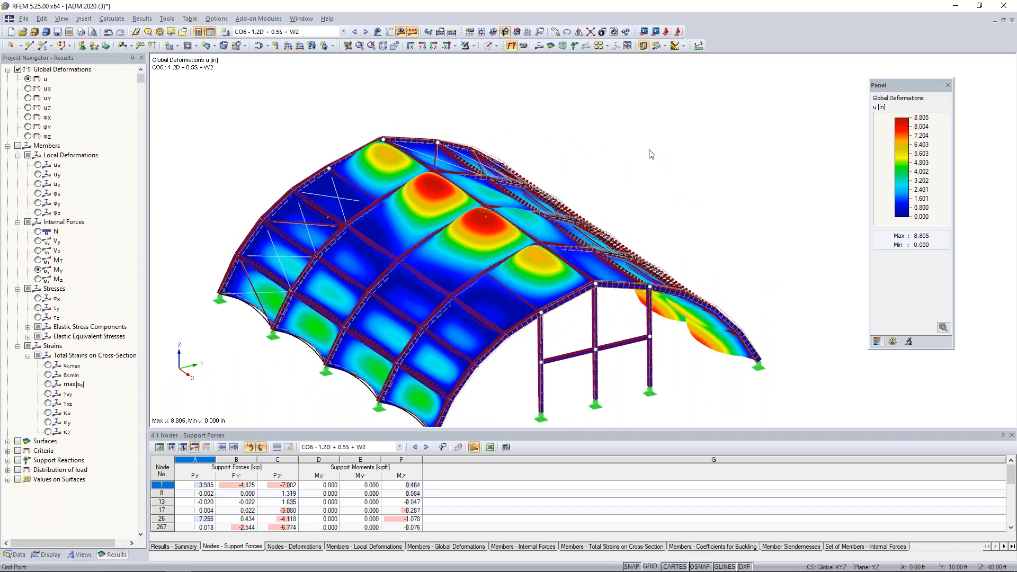
pyautogui.scroll(-2, 668, 162)
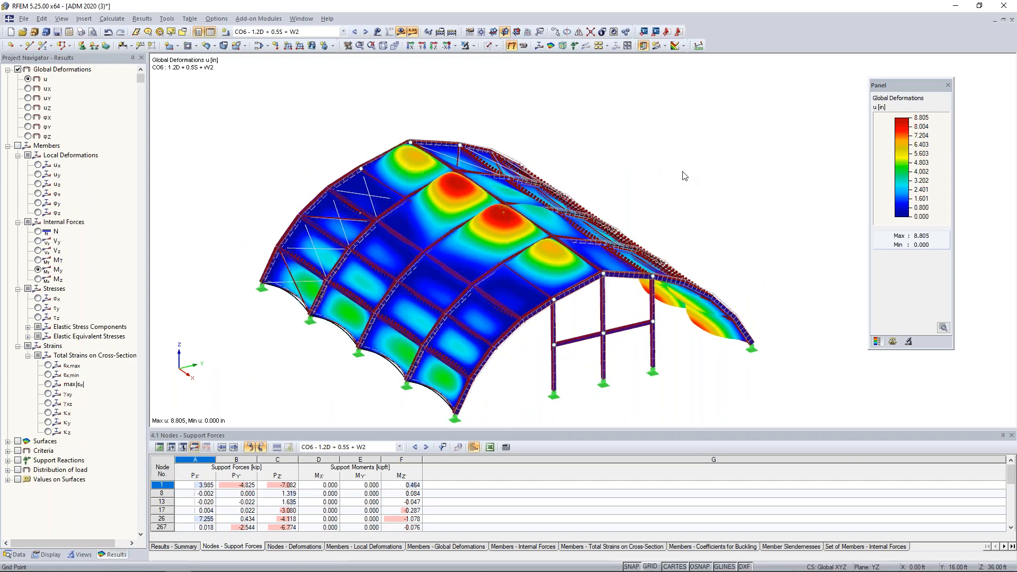
# Step: Replace the global deformations with the member moments My and restrict the visible objects to the sets of members
pyautogui.click(18, 69)
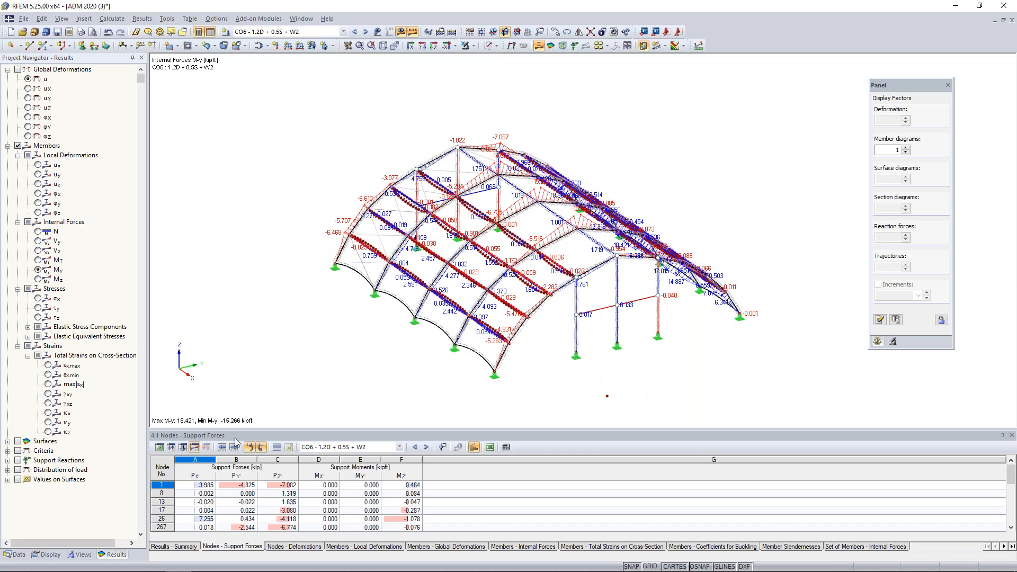
pyautogui.click(81, 555)
pyautogui.click(30, 373)
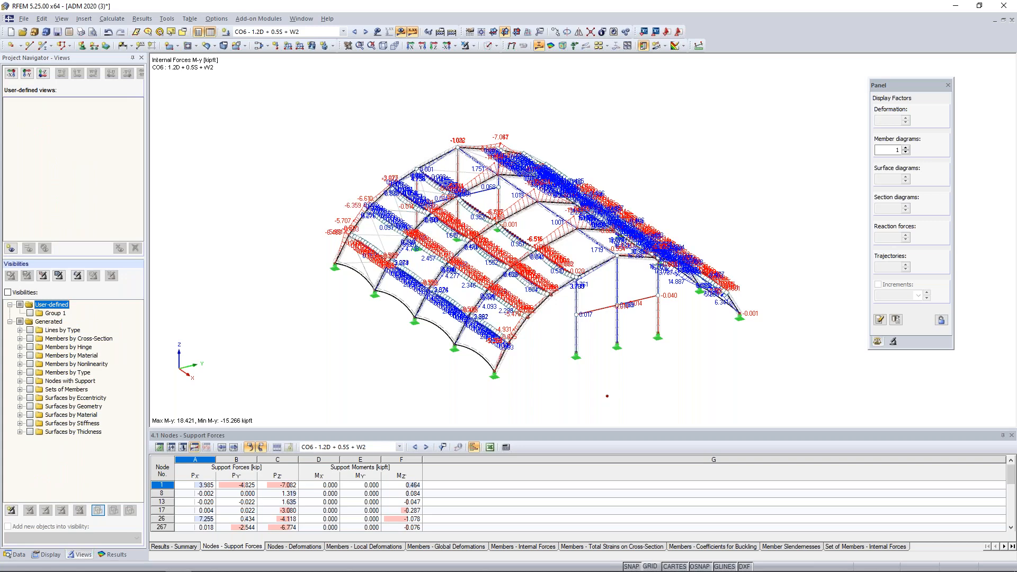
pyautogui.click(30, 389)
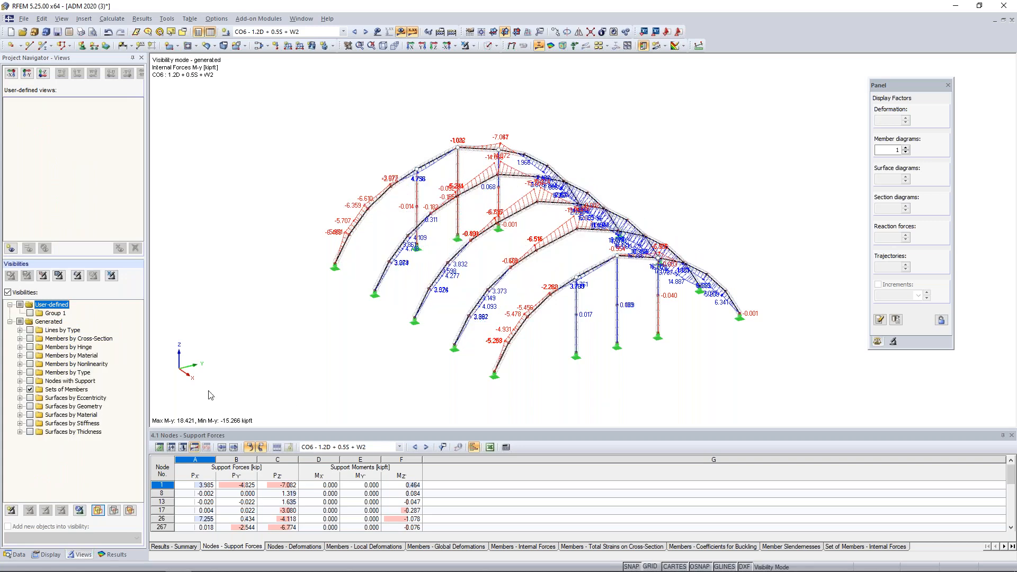
pyautogui.keyDown('ctrl'); pyautogui.moveTo(370, 352); pyautogui.dragTo(523, 367, button='middle'); pyautogui.keyUp('ctrl')
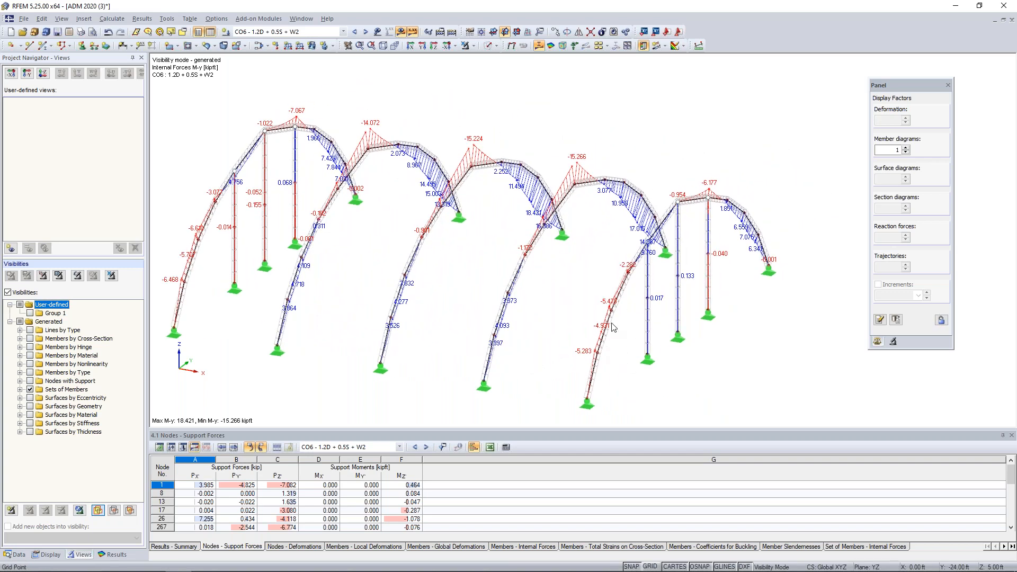
# Step: Display the axial forces N, then the shear forces Vy and Vz, on the isolated arches and columns
pyautogui.click(114, 555)
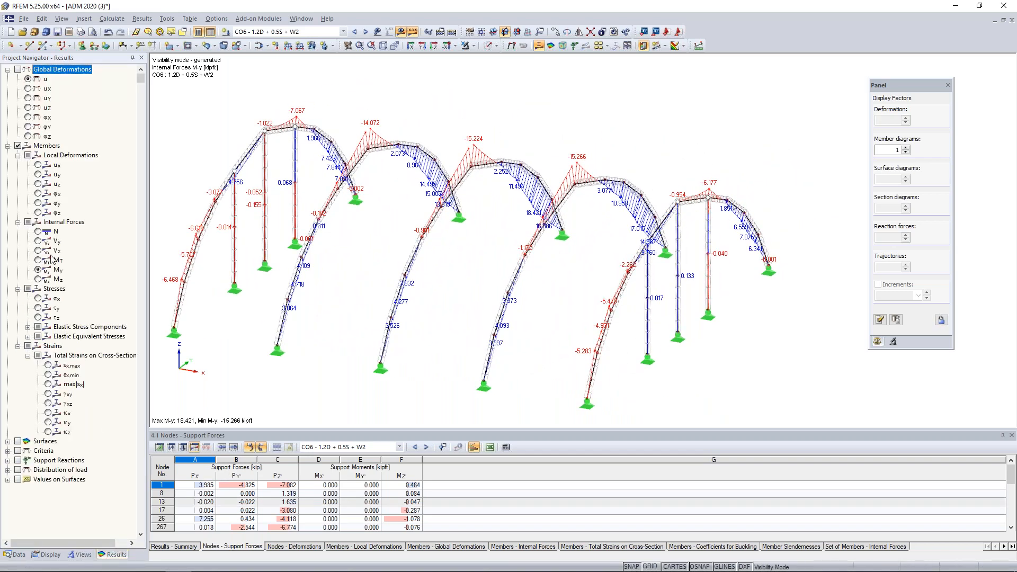
pyautogui.click(39, 231)
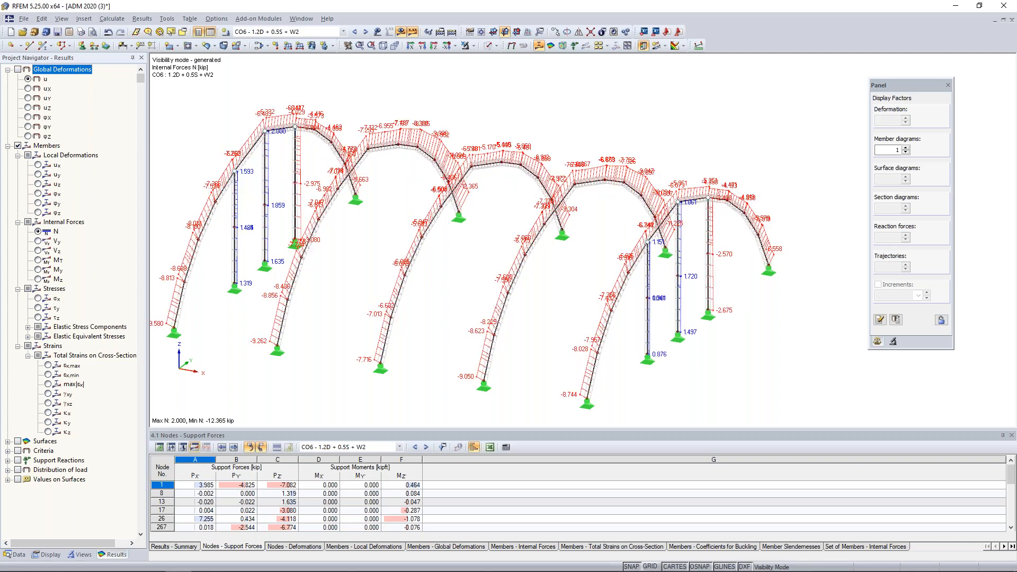
pyautogui.keyDown('ctrl'); pyautogui.moveTo(630, 263); pyautogui.dragTo(562, 274, button='middle'); pyautogui.keyUp('ctrl')
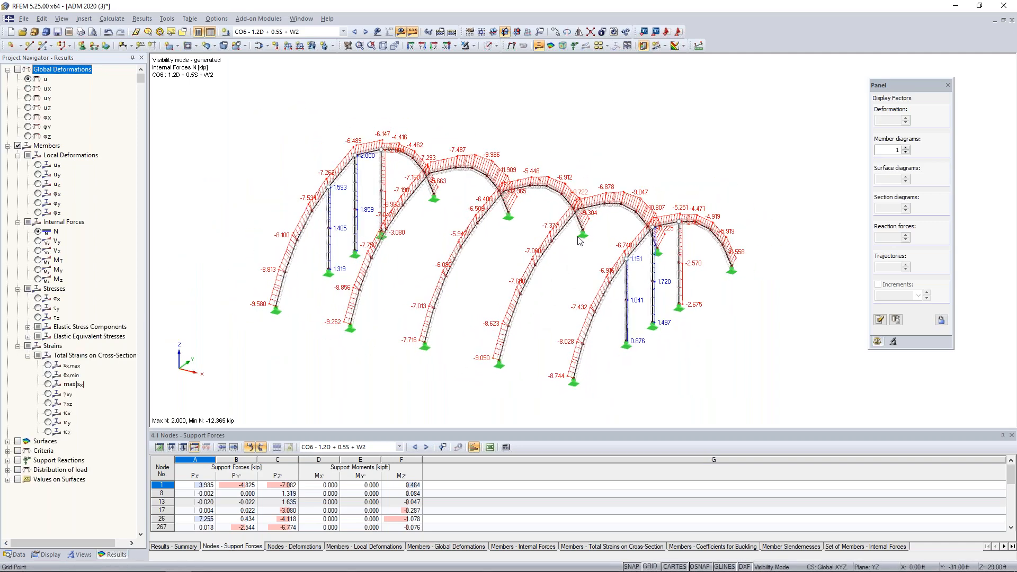
pyautogui.click(39, 242)
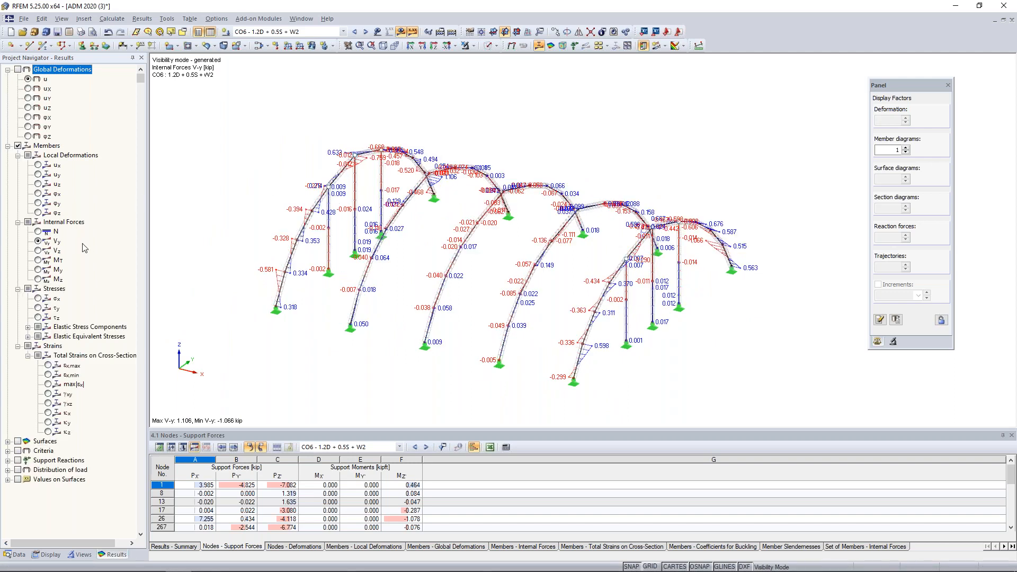
pyautogui.click(39, 251)
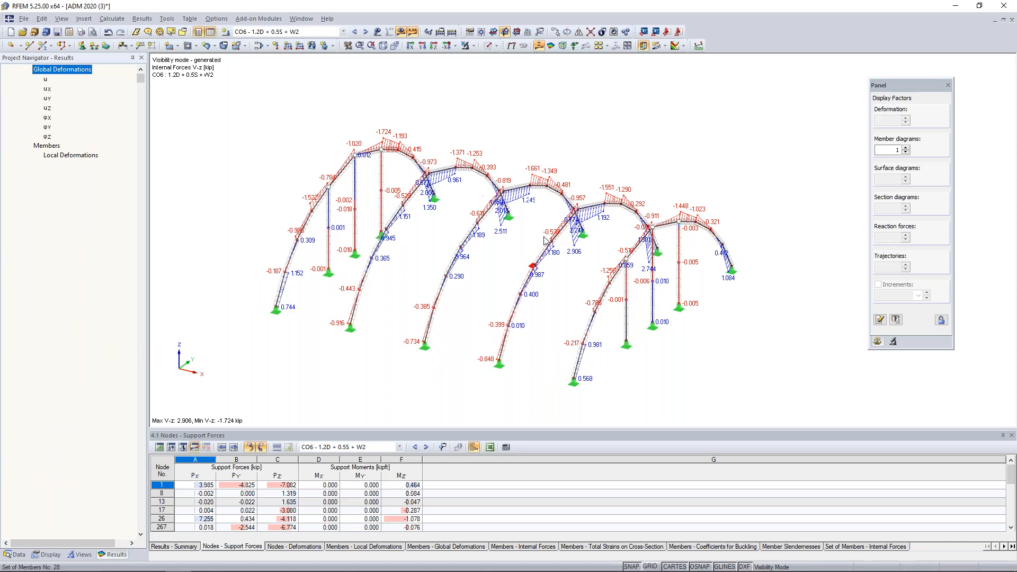
# Step: Switch the member results back to the bending moments My and compare the arches from the front and the side
pyautogui.click(38, 270)
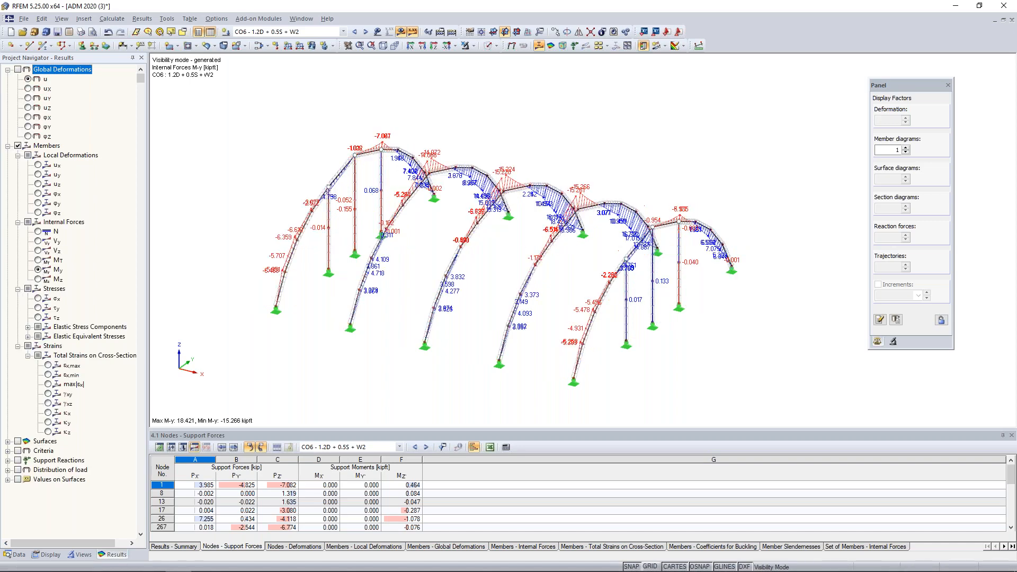
pyautogui.keyDown('ctrl'); pyautogui.moveTo(625, 212); pyautogui.dragTo(579, 154, button='middle'); pyautogui.keyUp('ctrl')
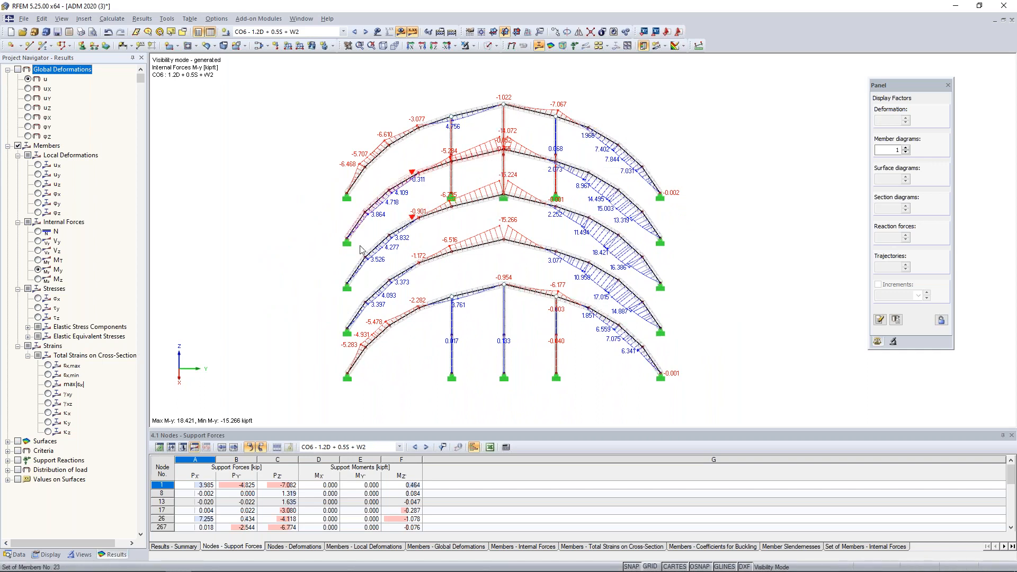
pyautogui.keyDown('ctrl'); pyautogui.moveTo(257, 273); pyautogui.dragTo(483, 232, button='middle'); pyautogui.keyUp('ctrl')
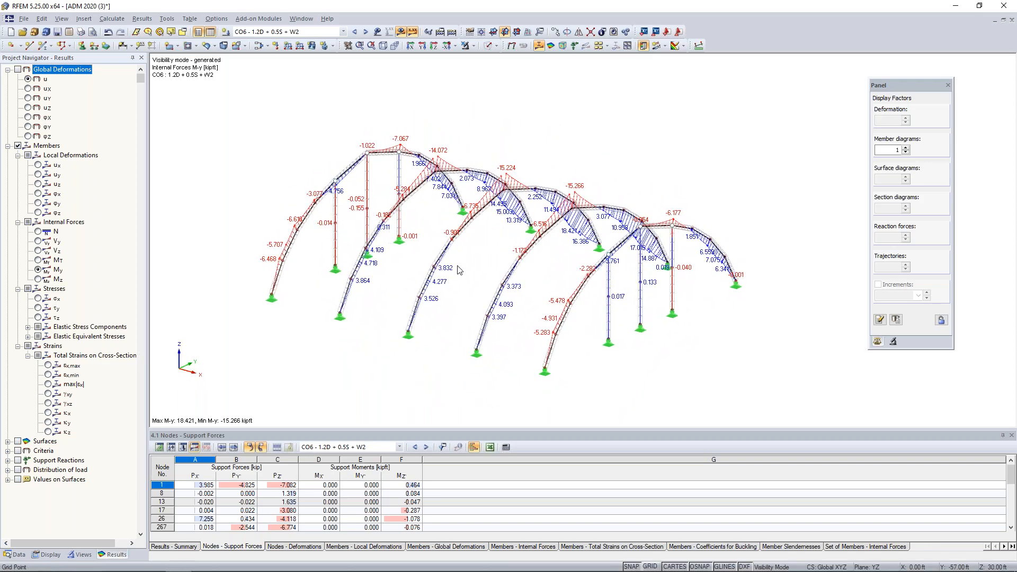
# Step: Open the result diagrams for set of members 23 on the middle arch and add the N and Vz diagrams
pyautogui.scroll(2, 445, 298)
pyautogui.scroll(1, 444, 298)
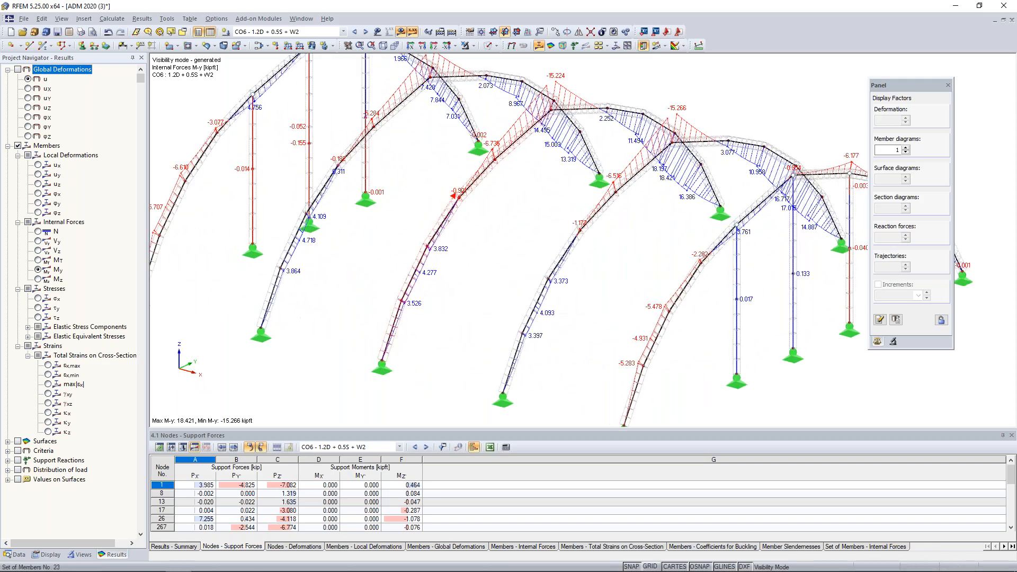
pyautogui.rightClick(409, 293)
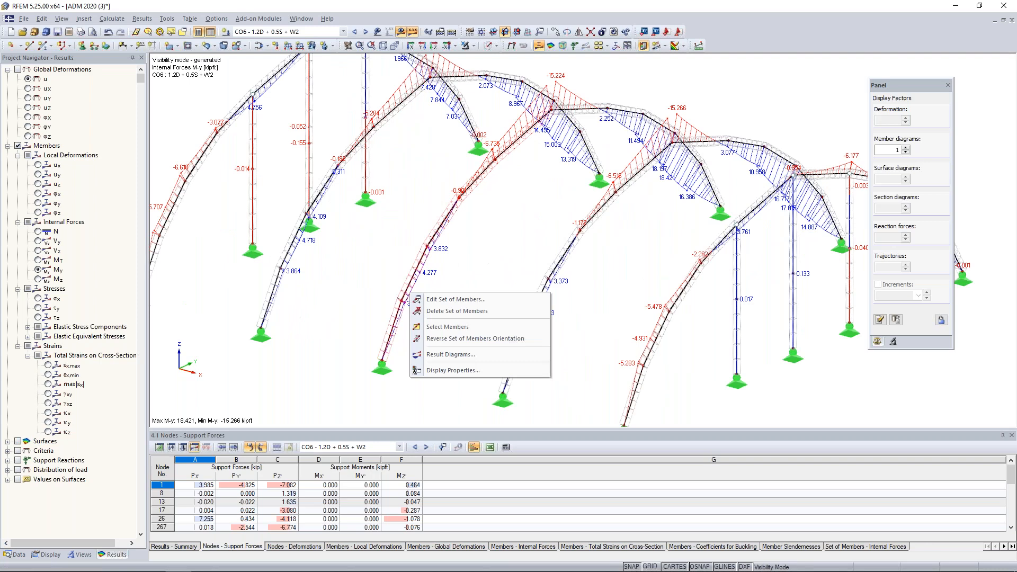
pyautogui.click(439, 355)
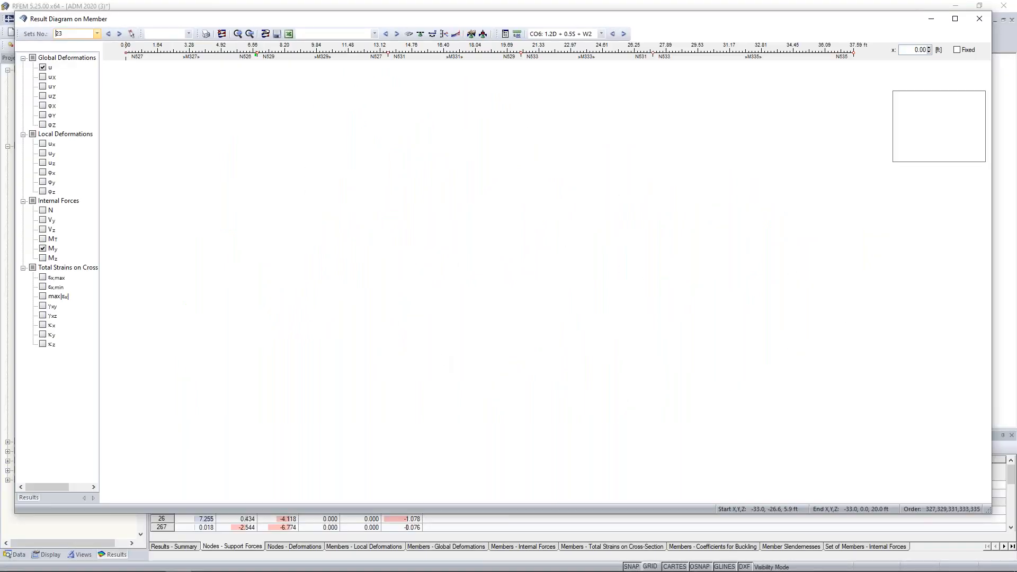
pyautogui.click(43, 211)
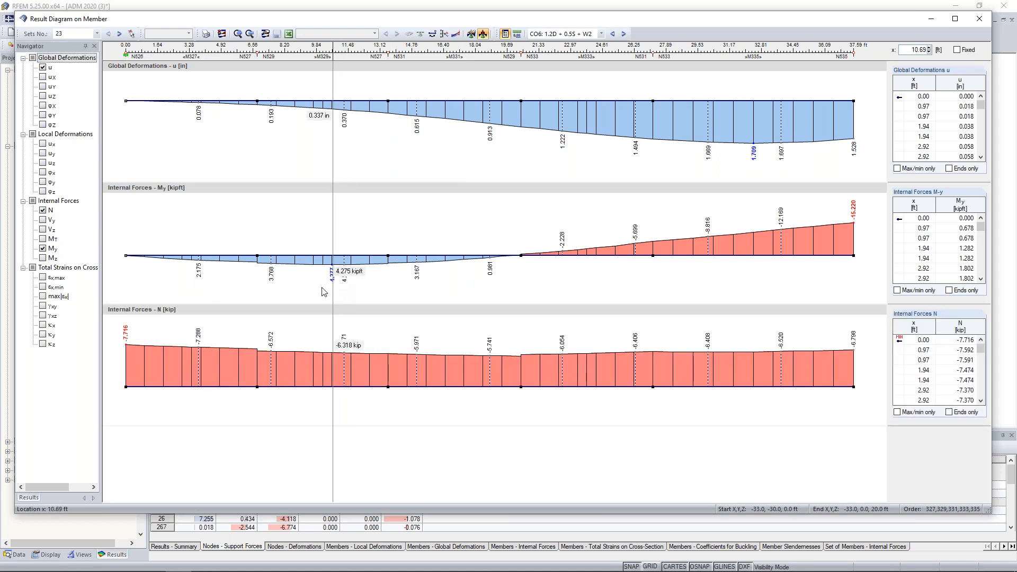
pyautogui.click(44, 230)
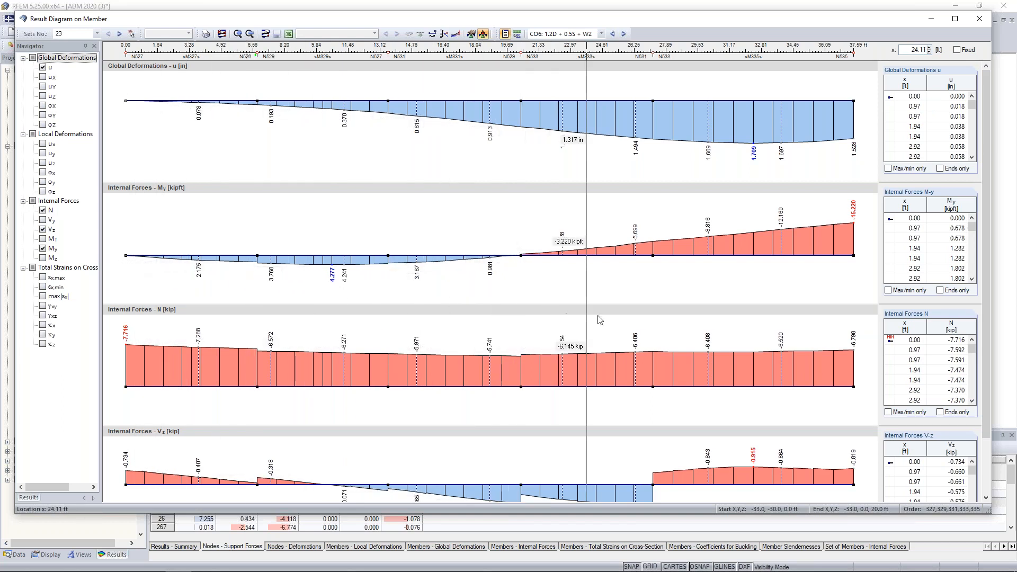
# Step: Review the diagrams of set of members 23 for load combination CO8 - 1.2D + W2 and close the diagram window
pyautogui.click(624, 33)
pyautogui.click(624, 33)
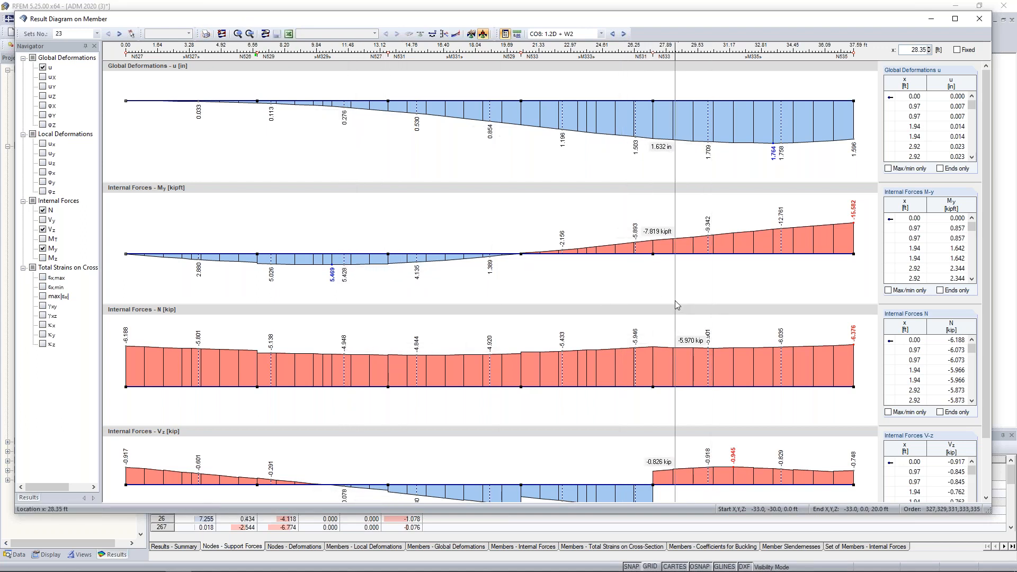
pyautogui.click(980, 19)
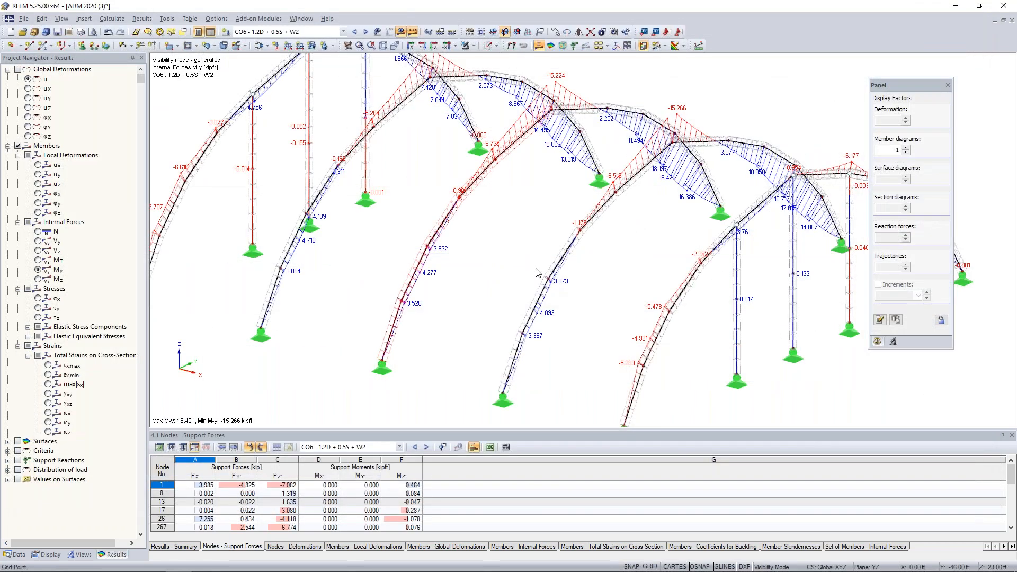
# Step: Bring all arches into view and enlarge the results table to show the support forces of every node
pyautogui.scroll(-1, 537, 273)
pyautogui.scroll(-1, 393, 271)
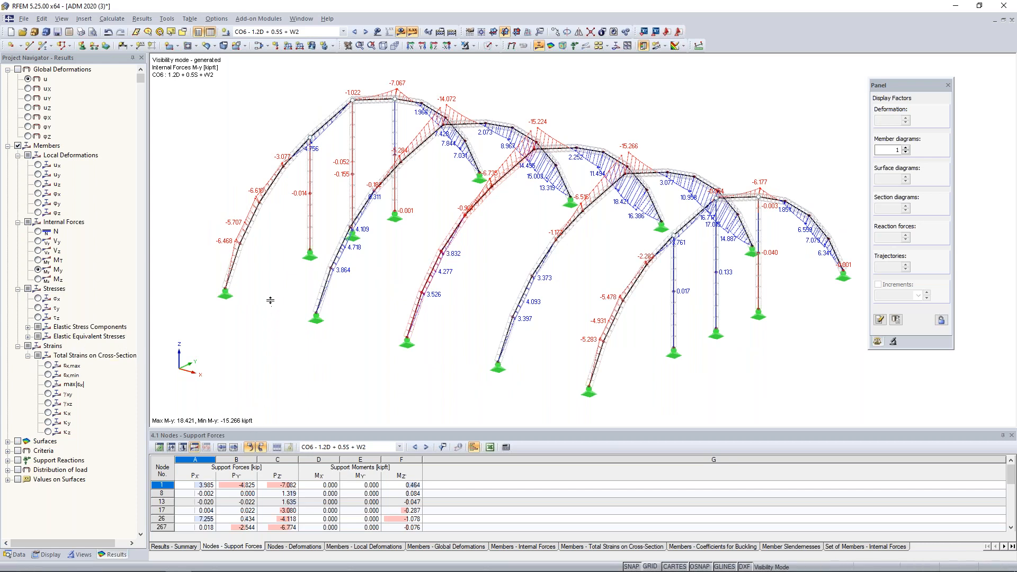
pyautogui.moveTo(270, 300); pyautogui.dragTo(270, 300)
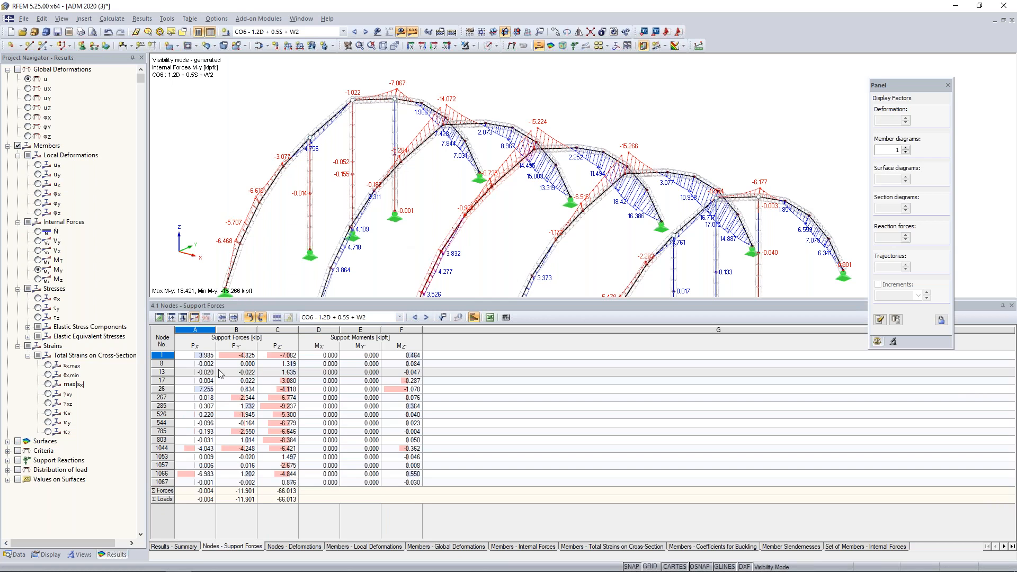
# Step: Show the table of member internal forces and locate member 1 in the model from its Max N row
pyautogui.click(496, 547)
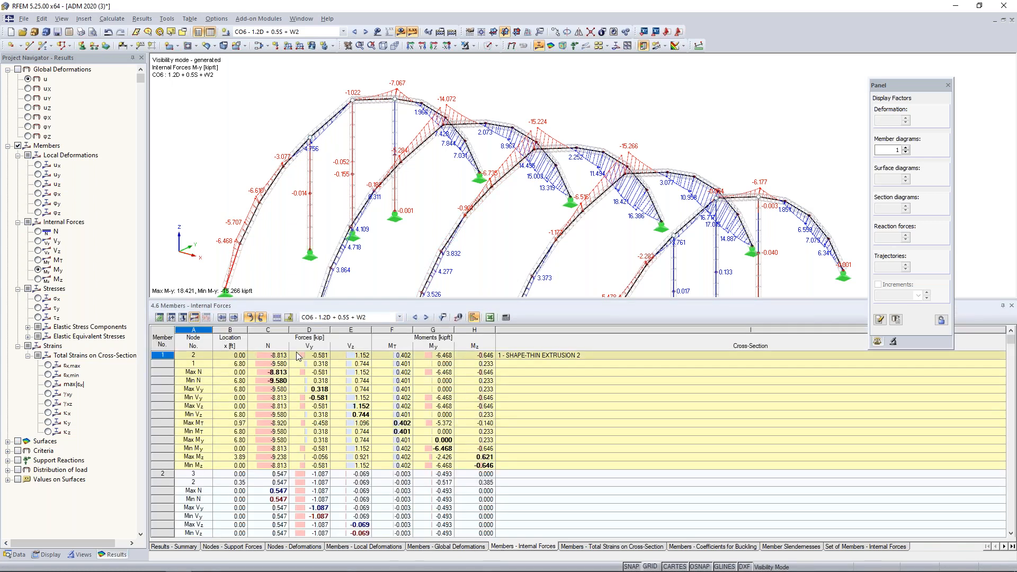
pyautogui.click(242, 372)
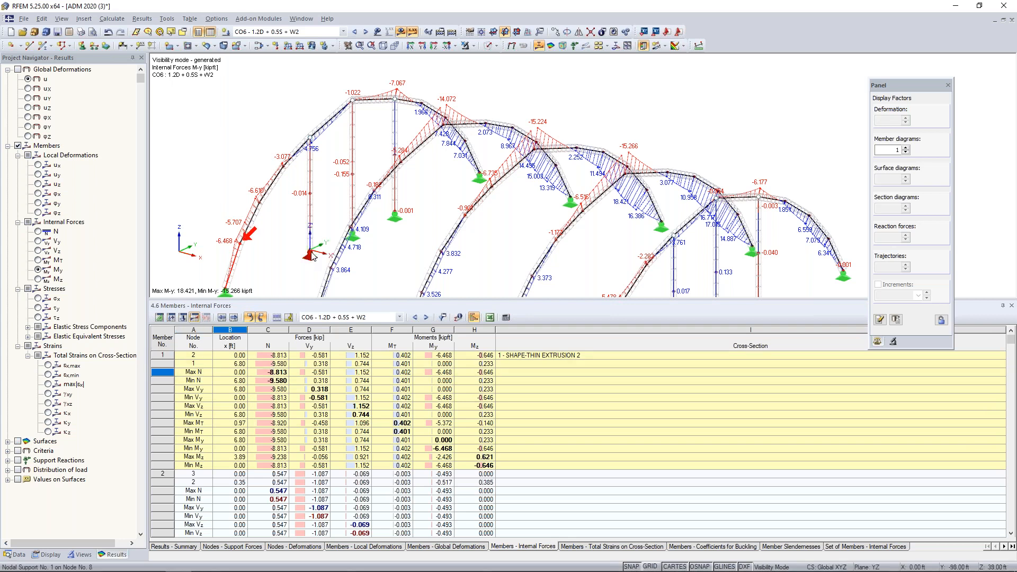
pyautogui.scroll(-2, 331, 233)
pyautogui.moveTo(332, 233); pyautogui.dragTo(357, 183, button='middle')
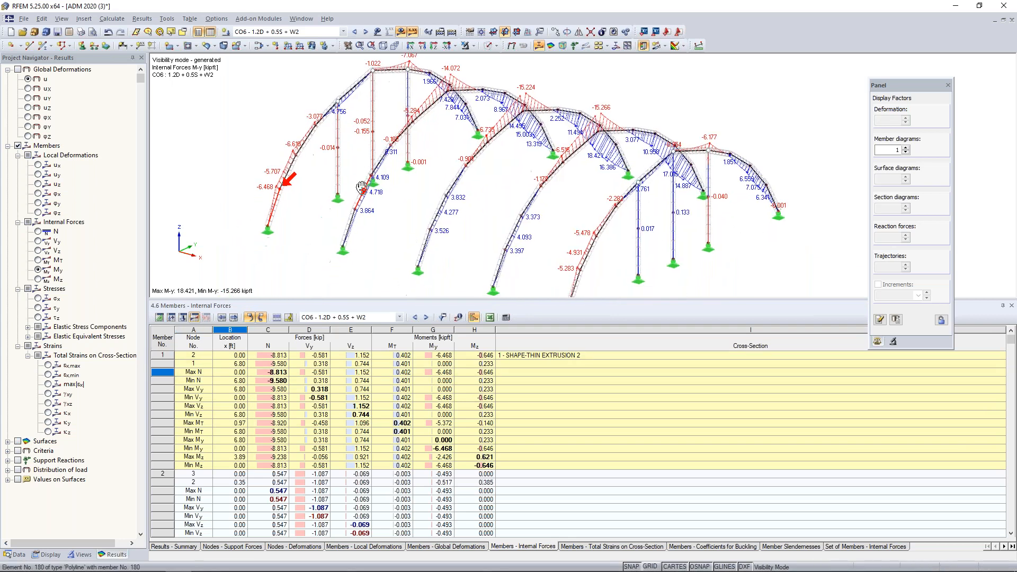
# Step: Step through member 1's extreme-value rows, including Min N, Max Vy and Max My, to locate them in the model
pyautogui.click(240, 380)
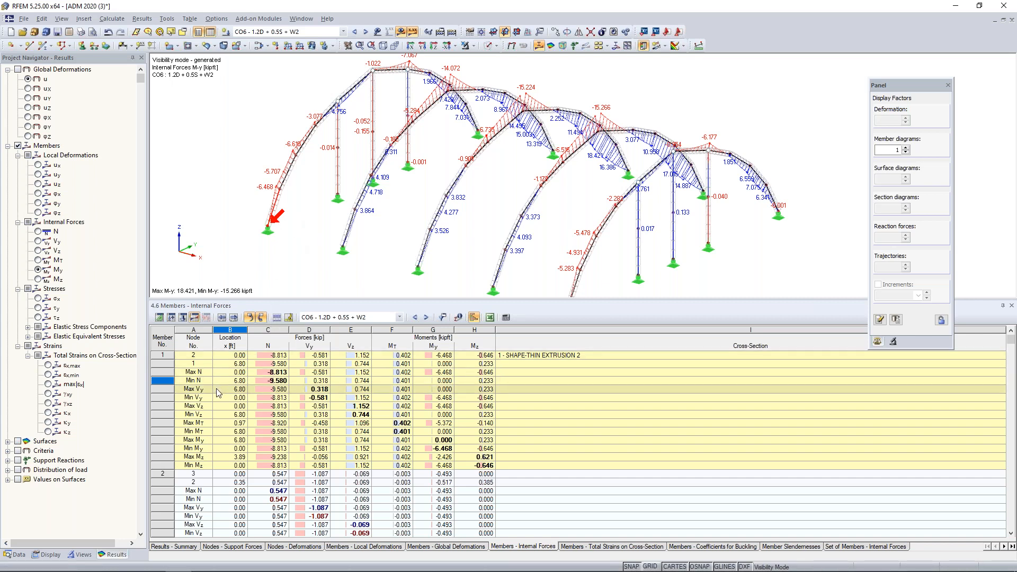
pyautogui.click(227, 372)
pyautogui.press('Down')
pyautogui.press('Down')
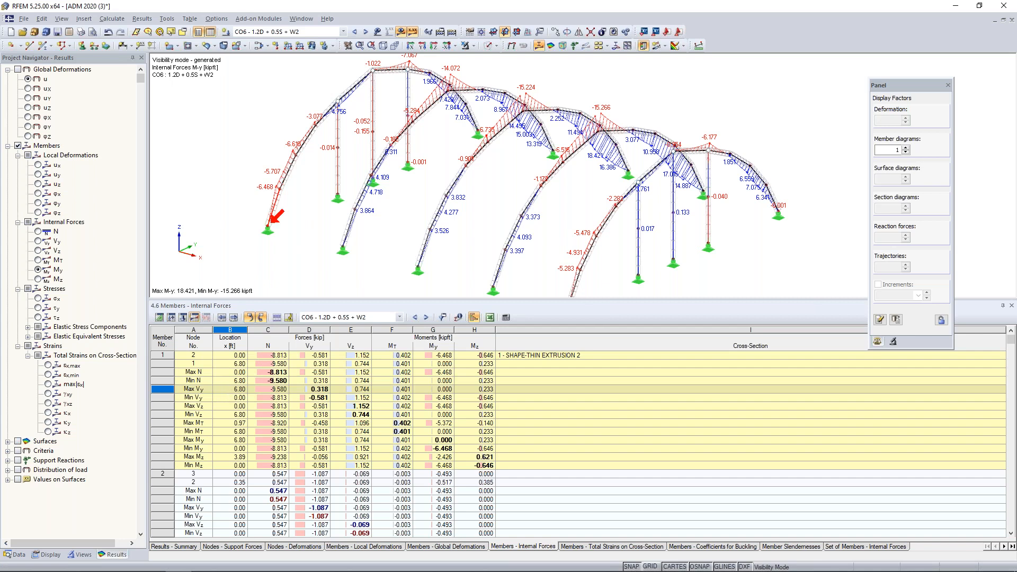
pyautogui.click(220, 424)
pyautogui.click(217, 442)
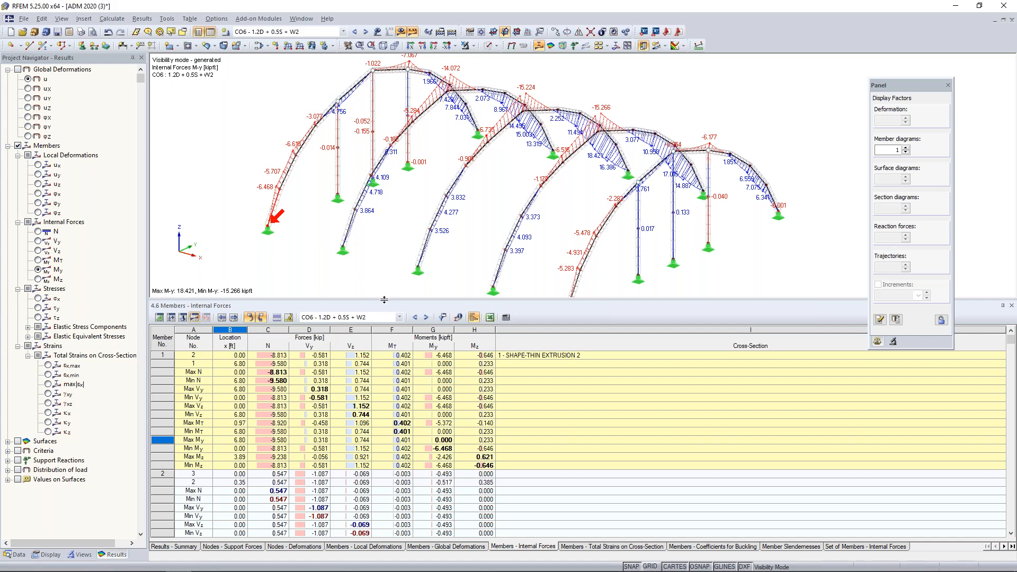
# Step: Shrink the results table, turn off the member results and cancel the generated visibility to display the complete structure
pyautogui.moveTo(397, 387); pyautogui.dragTo(397, 392)
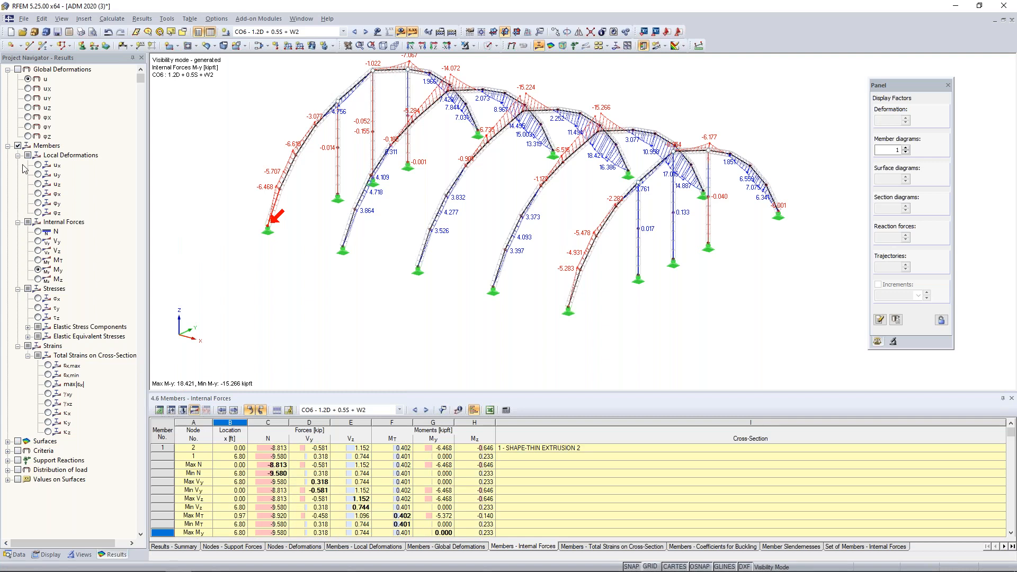
pyautogui.click(17, 146)
pyautogui.click(7, 145)
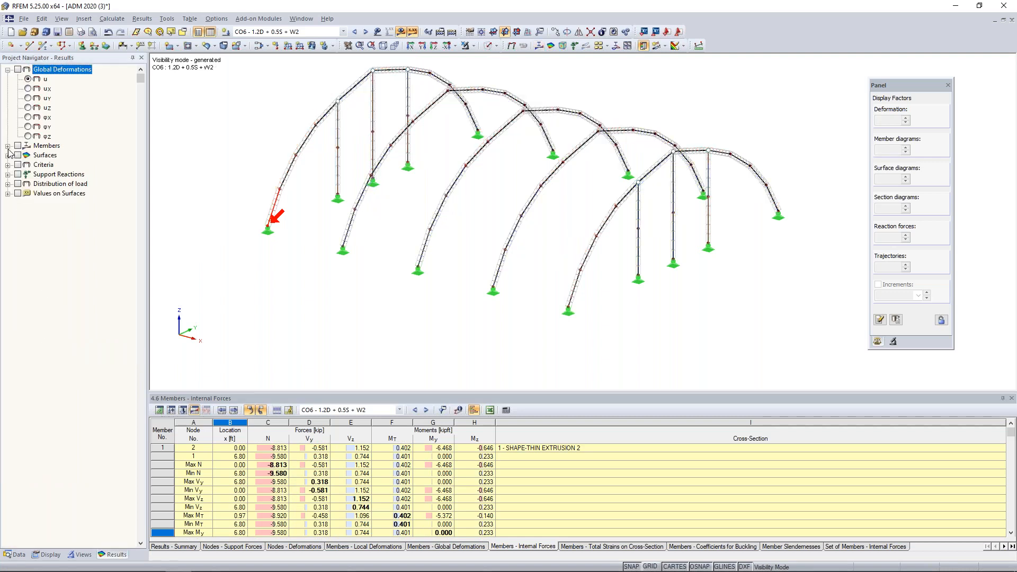
pyautogui.click(8, 155)
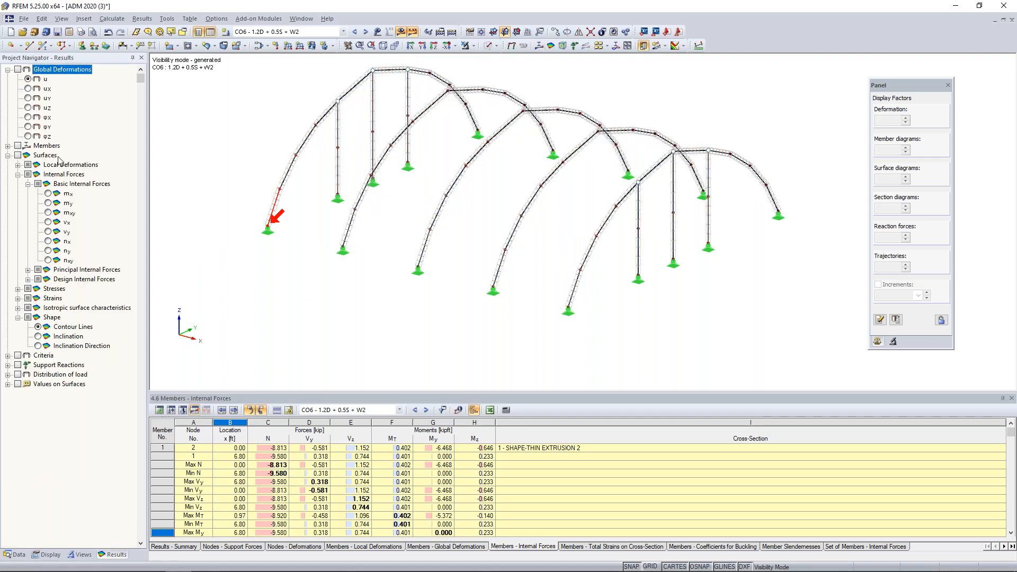
pyautogui.click(504, 32)
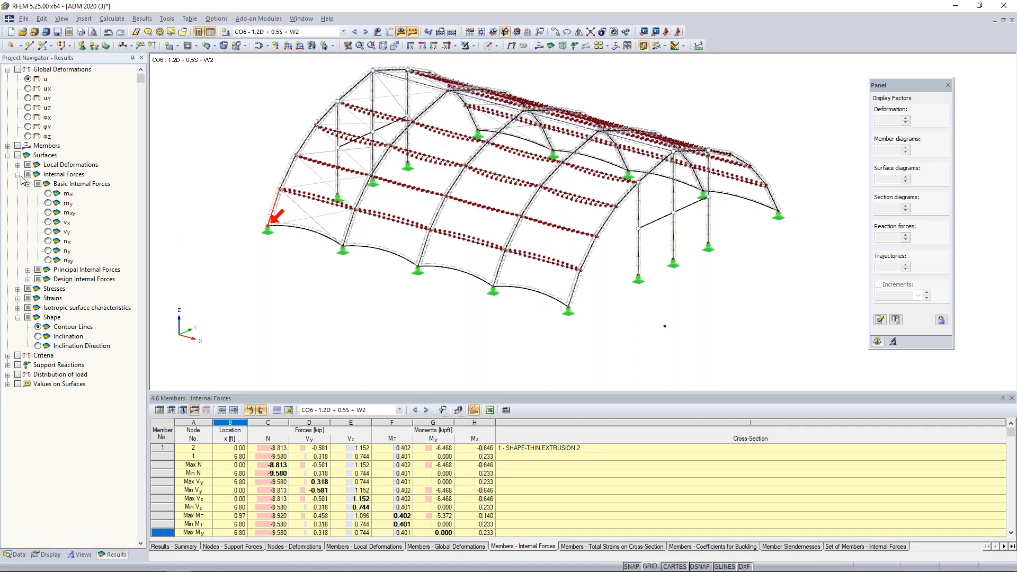
pyautogui.click(8, 155)
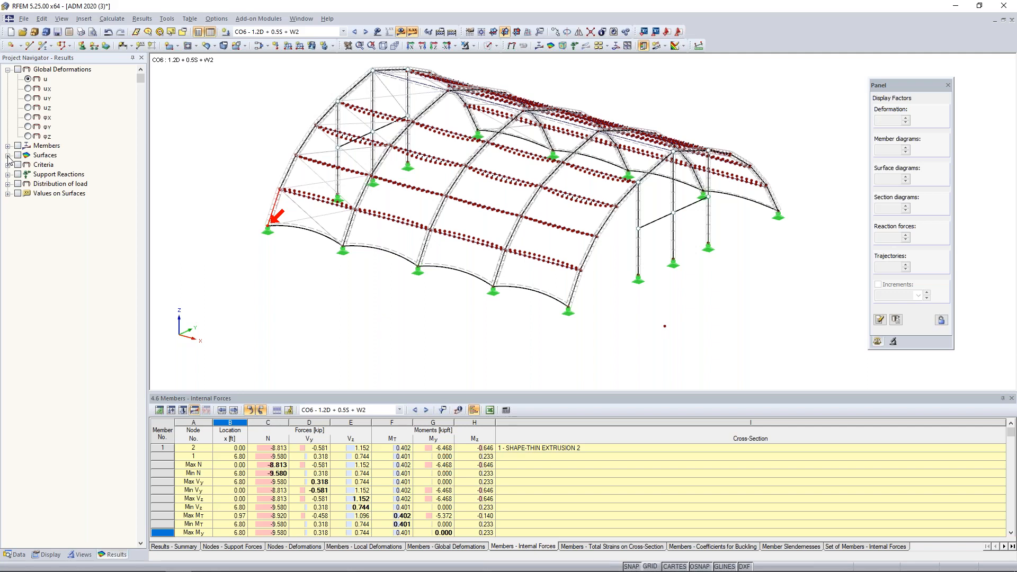
# Step: Display the support reactions for CO6 and locate node 8 in the model from the nodal support forces table
pyautogui.click(17, 174)
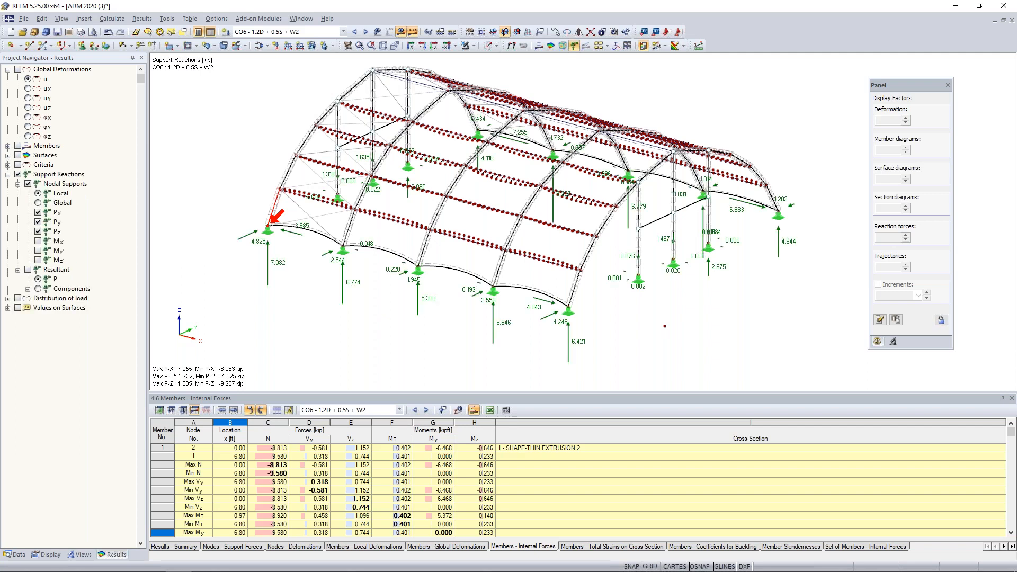
pyautogui.keyDown('ctrl'); pyautogui.moveTo(684, 342); pyautogui.dragTo(561, 302, button='middle'); pyautogui.keyUp('ctrl')
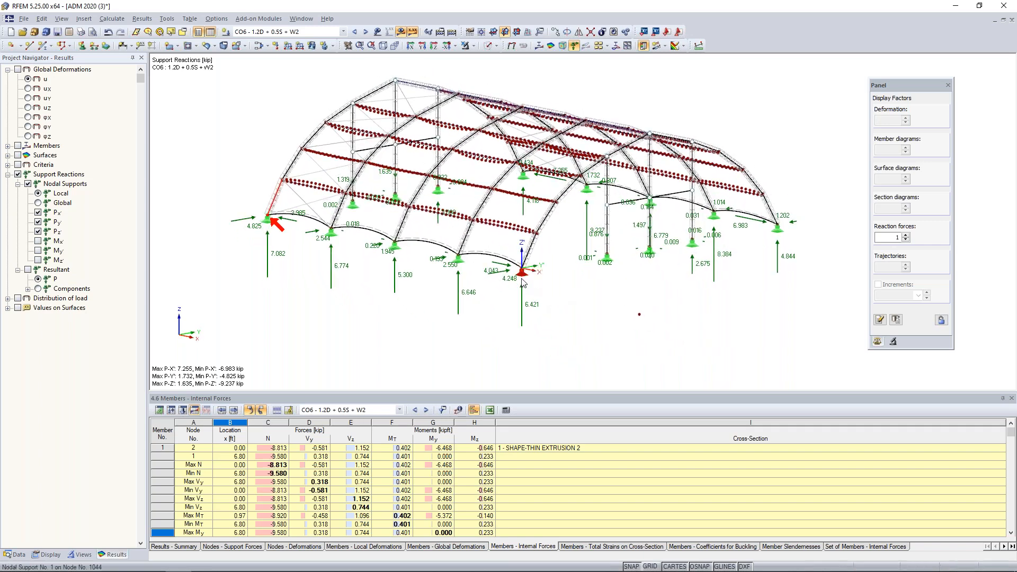
pyautogui.click(236, 548)
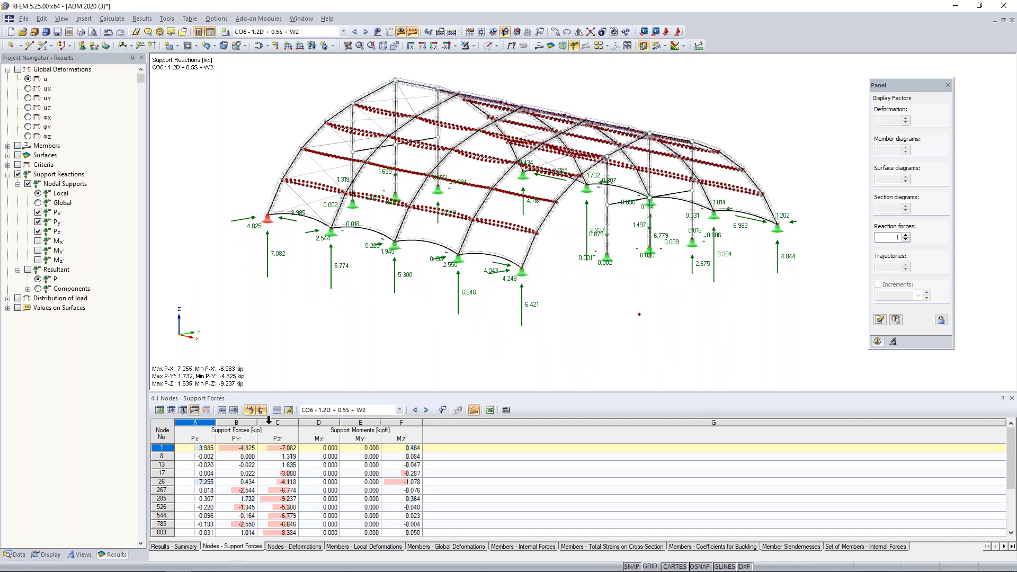
pyautogui.click(239, 456)
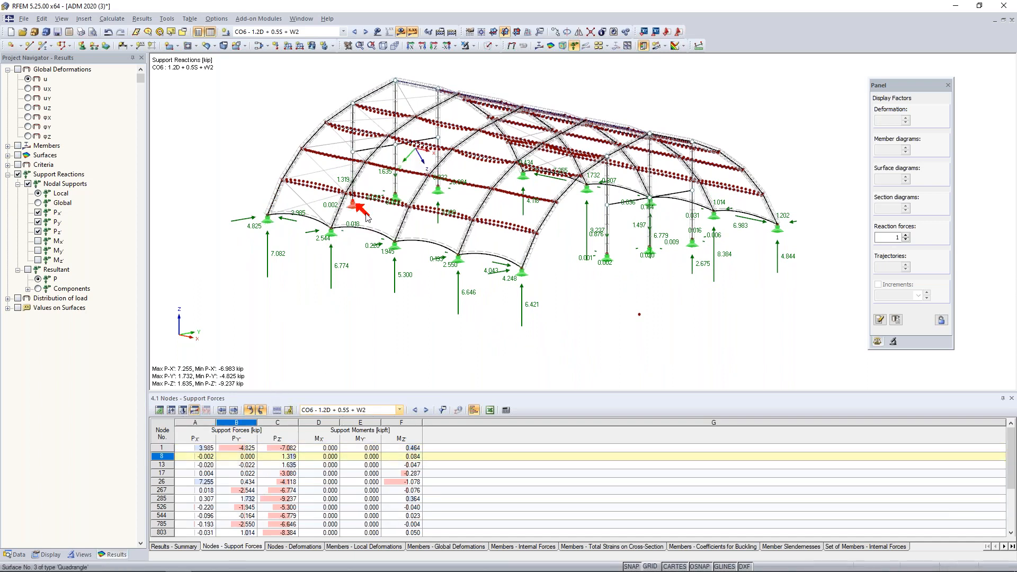
# Step: Turn off the support reactions and display the model in solid rendering
pyautogui.click(8, 174)
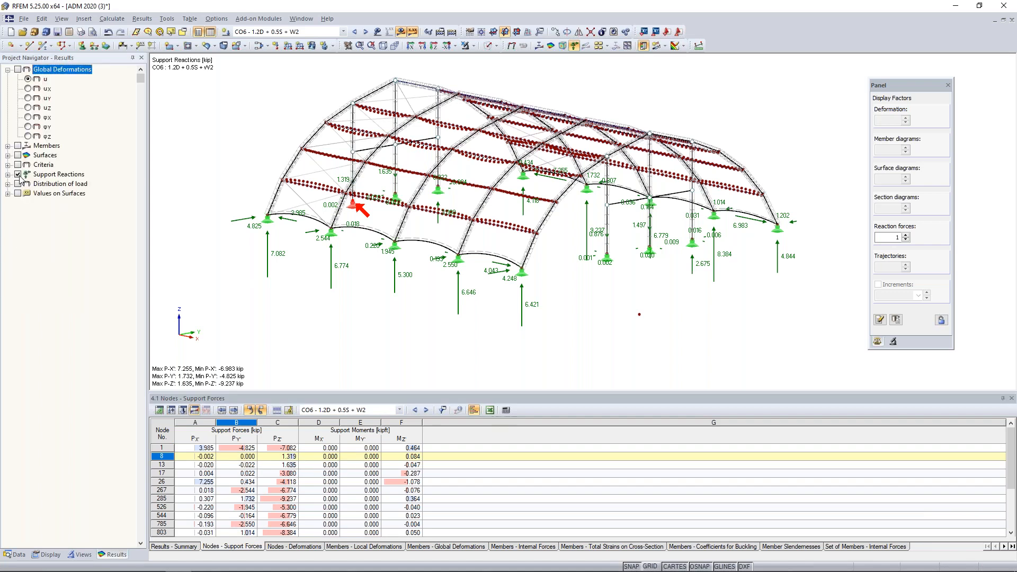
pyautogui.click(18, 174)
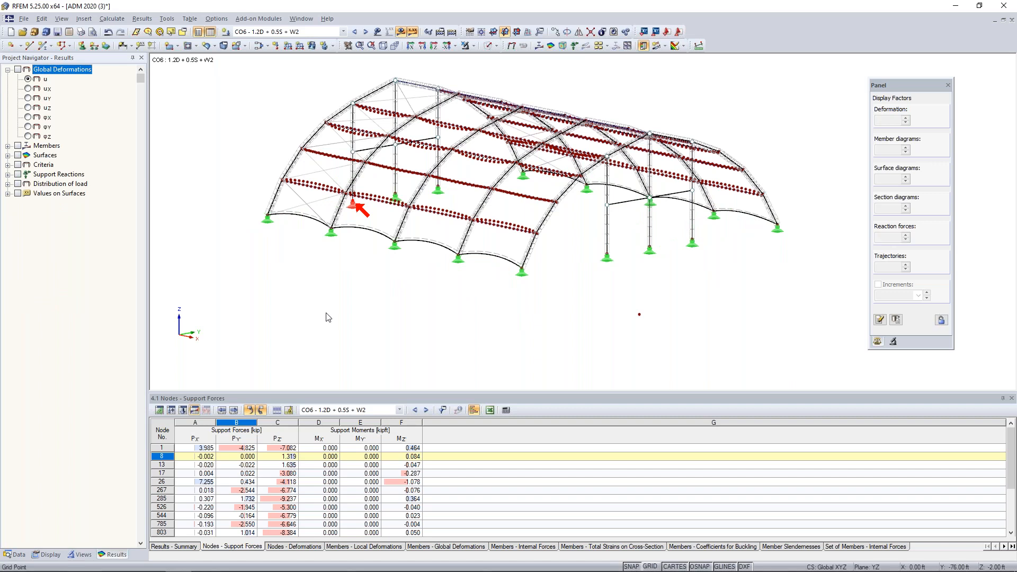
pyautogui.keyDown('ctrl'); pyautogui.moveTo(448, 296); pyautogui.dragTo(463, 338, button='middle'); pyautogui.keyUp('ctrl')
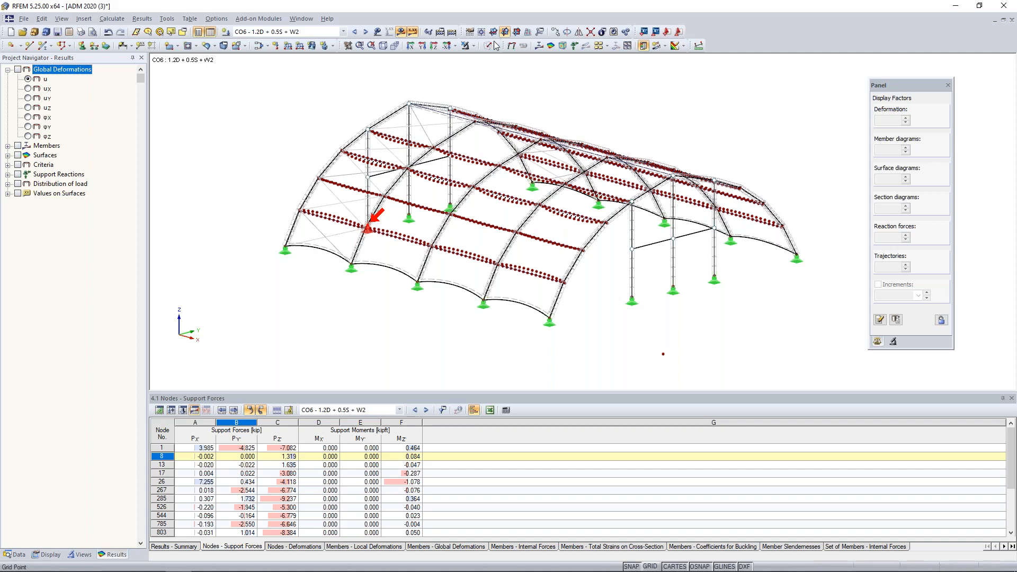
pyautogui.click(479, 48)
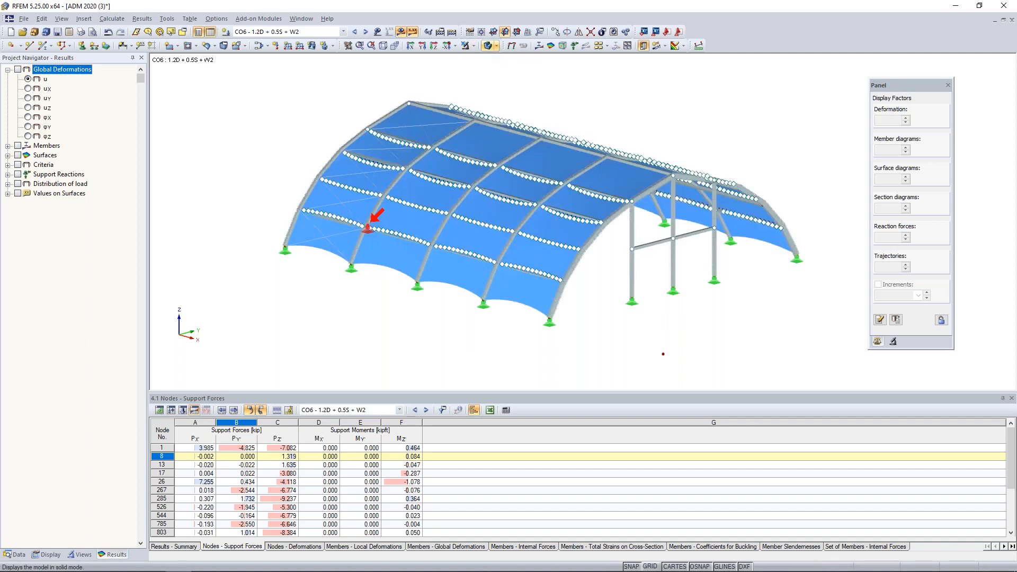
# Step: Find RF-ALUMINUM ADM among the favorite add-on modules in the project data and check its Favorite setting
pyautogui.click(16, 555)
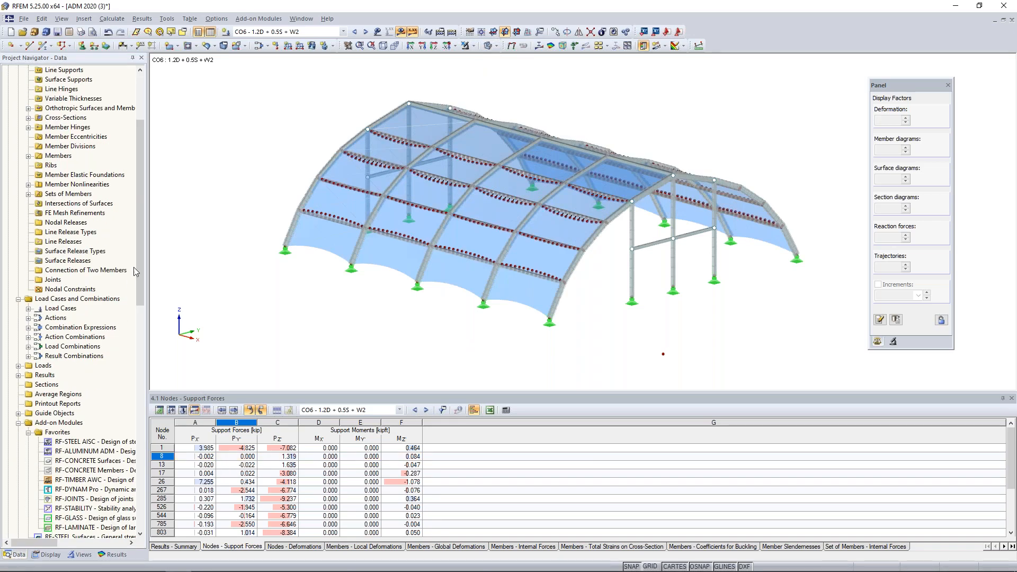
pyautogui.moveTo(141, 250); pyautogui.dragTo(158, 322)
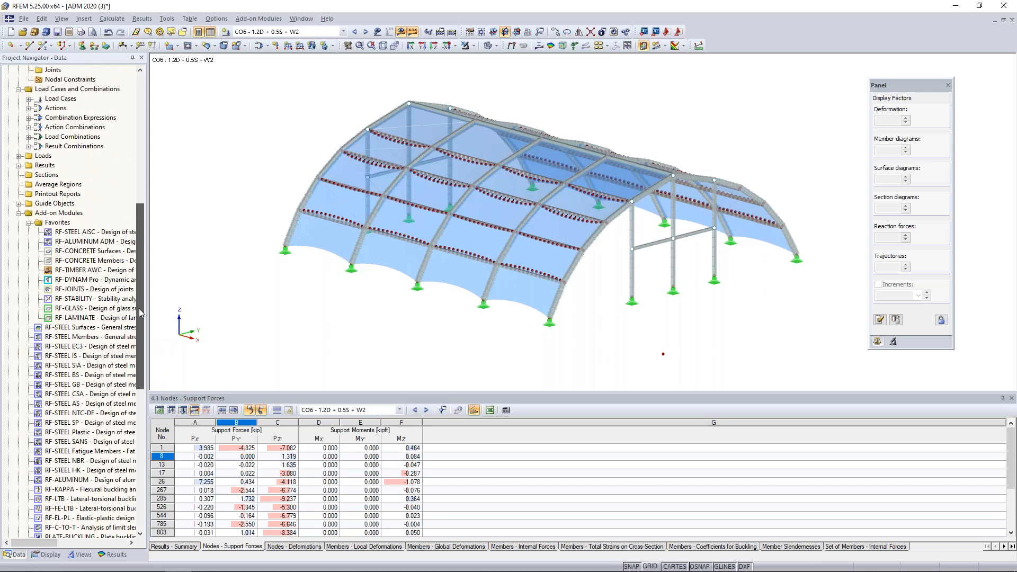
pyautogui.rightClick(93, 245)
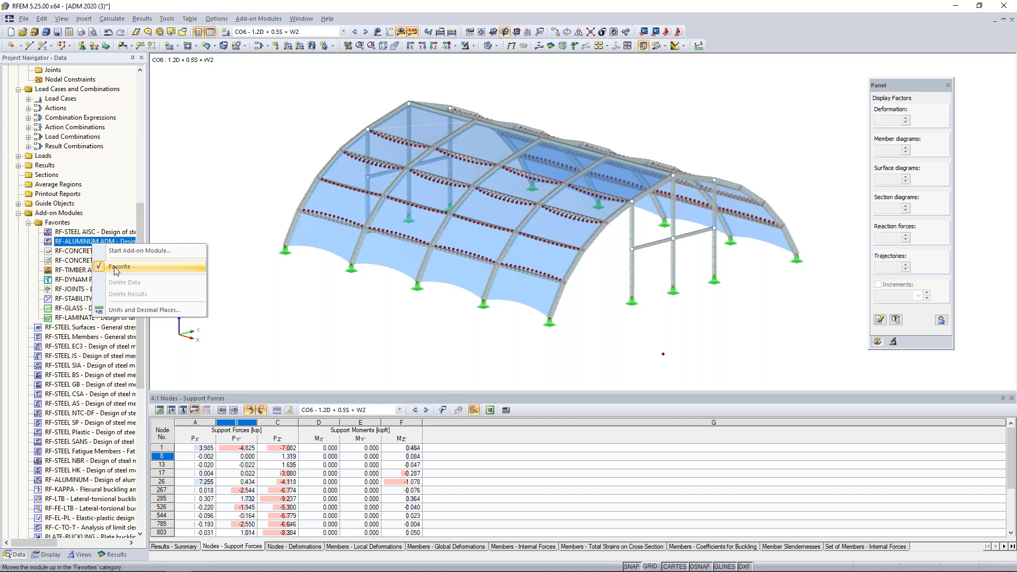
pyautogui.click(215, 205)
# Step: Start the RF-ALUMINUM ADM add-on module and switch back to the RFEM window with its input dialog
pyautogui.click(265, 19)
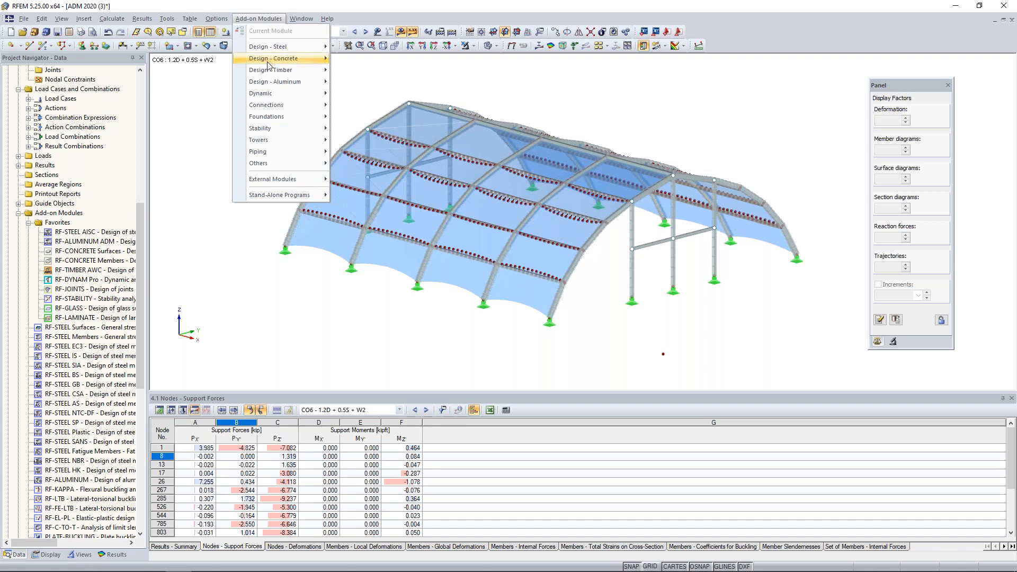
pyautogui.moveTo(268, 94)
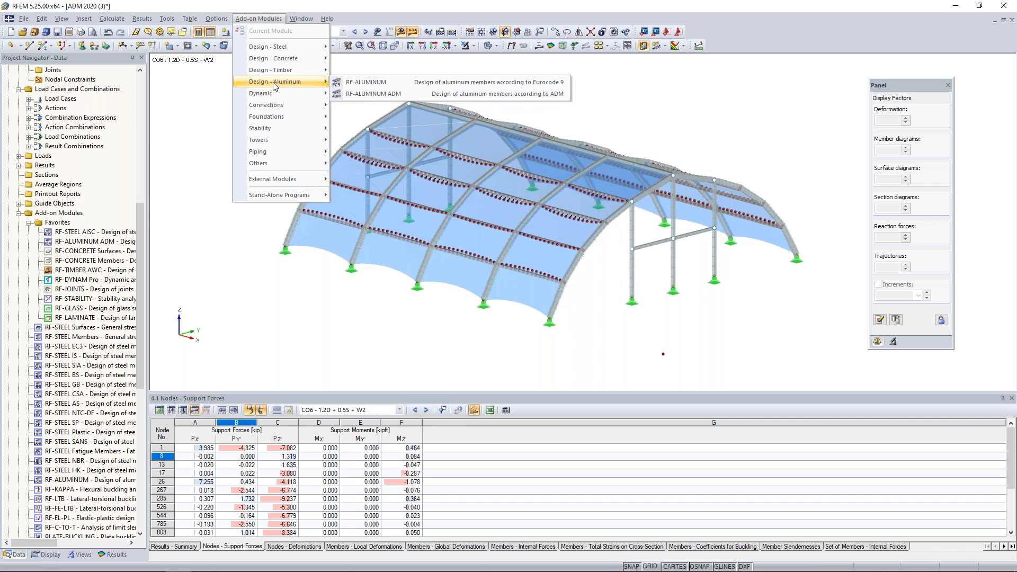
pyautogui.click(364, 94)
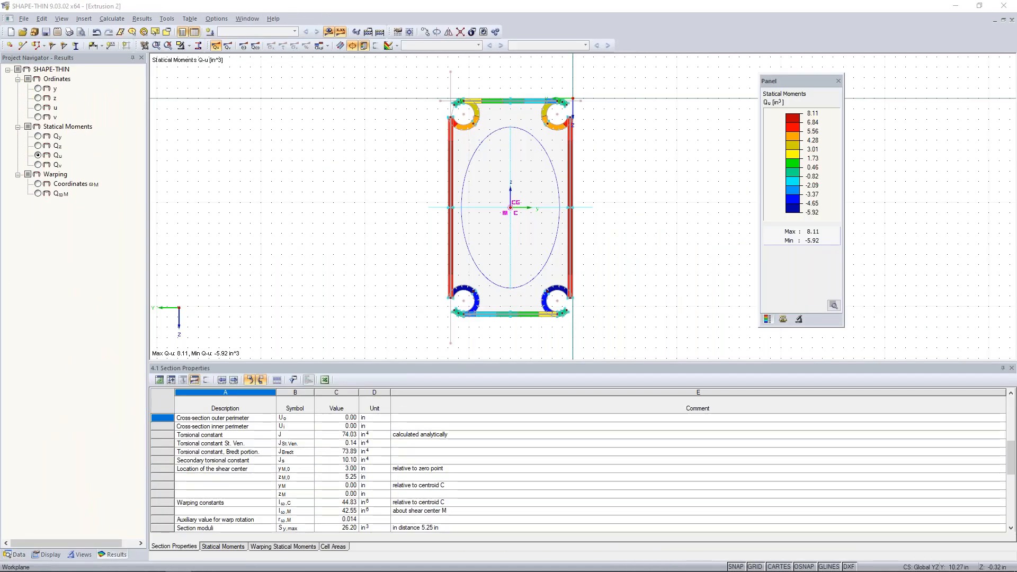
pyautogui.press('super+Tab')
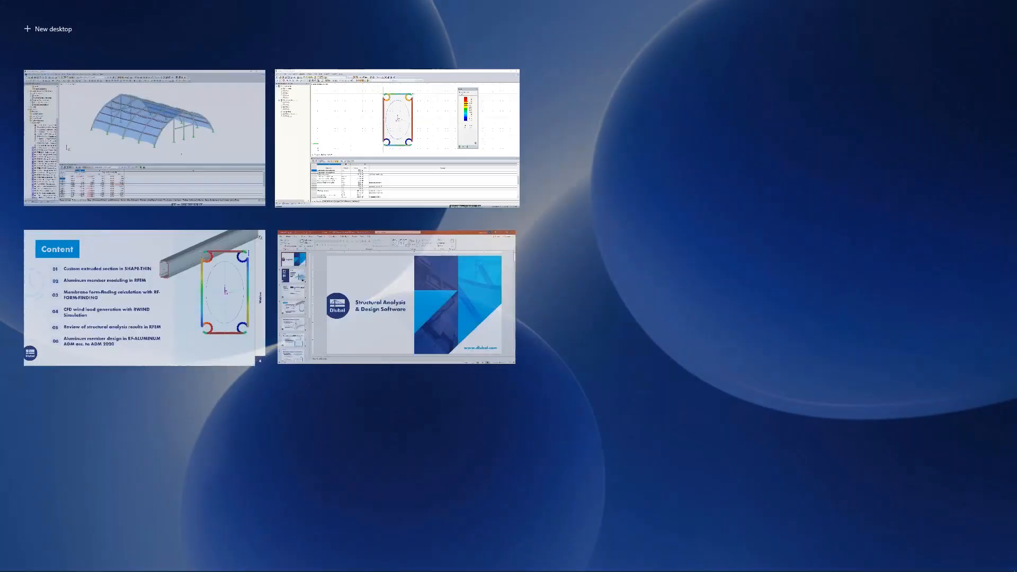
pyautogui.click(255, 112)
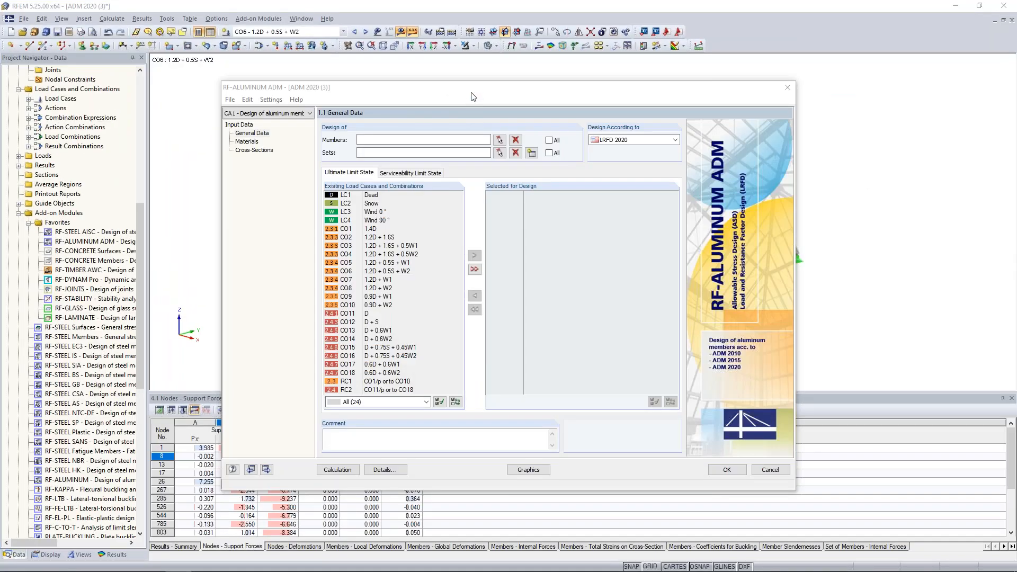
# Step: Set the aluminum design standard to LRFD 2020, Load and Resistance Factor Design, in the module's general data
pyautogui.moveTo(475, 93); pyautogui.dragTo(473, 76)
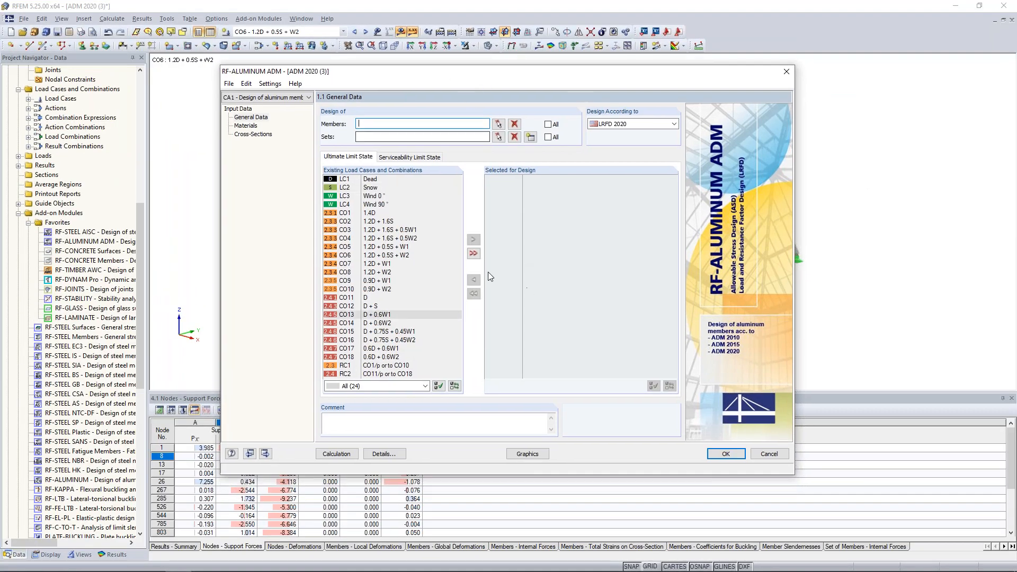
pyautogui.moveTo(515, 77); pyautogui.dragTo(480, 308)
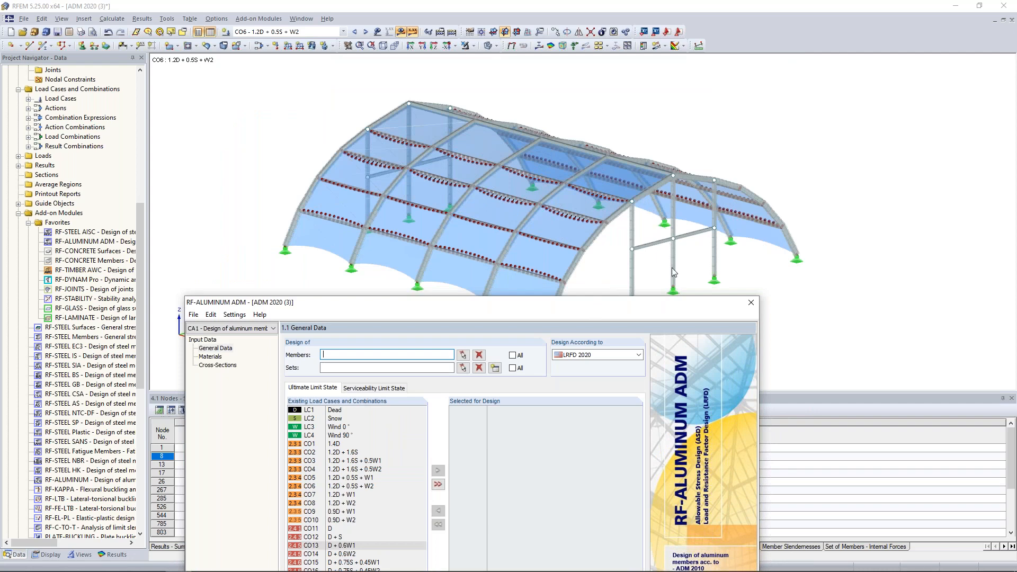
pyautogui.moveTo(569, 312); pyautogui.dragTo(613, 96)
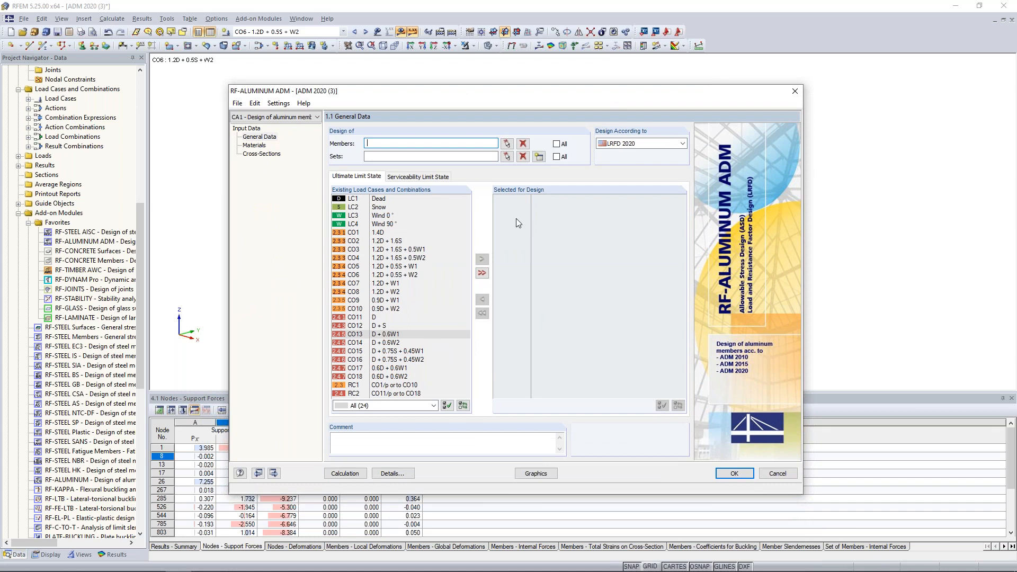
pyautogui.click(651, 144)
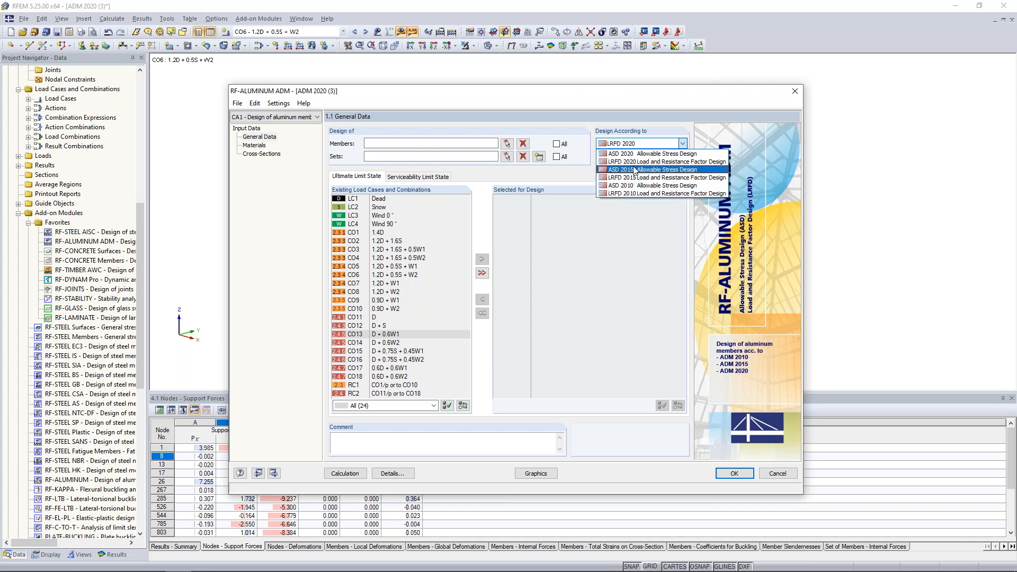
pyautogui.click(618, 162)
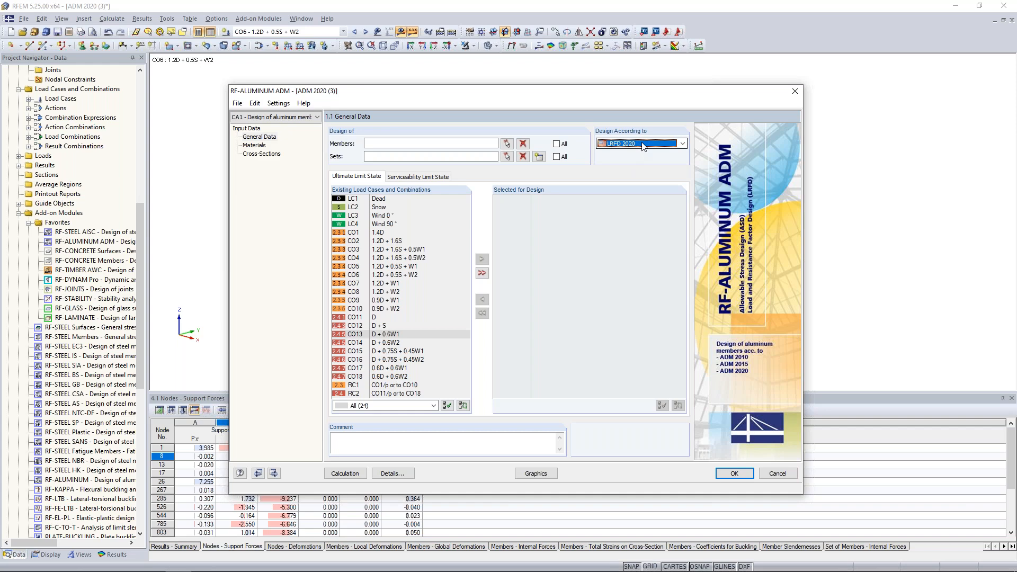
# Step: Switch to the PowerPoint slide show and advance to the Aluminum Design Manual 2020 Updates slide
pyautogui.press('super+Tab')
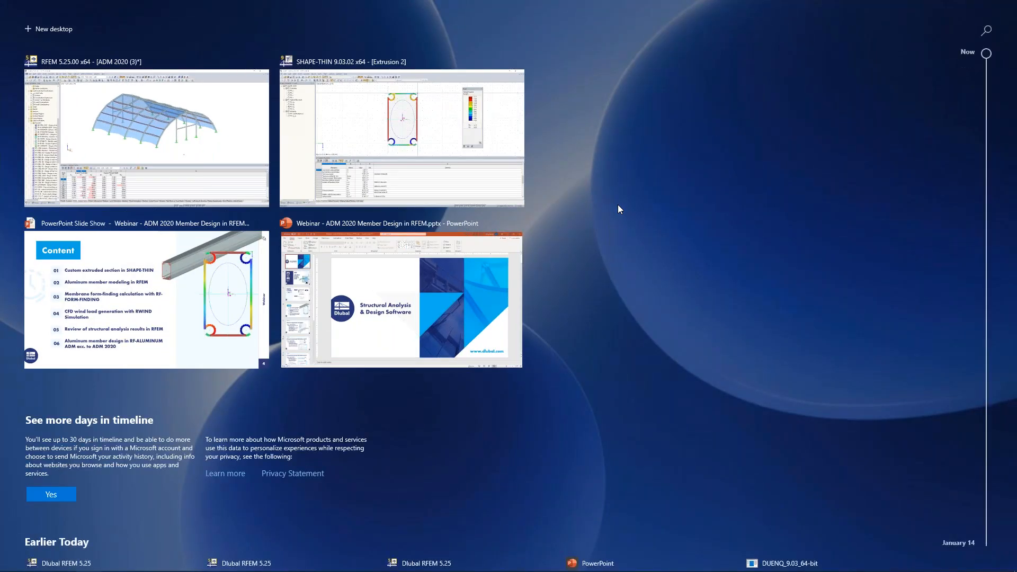
pyautogui.click(173, 302)
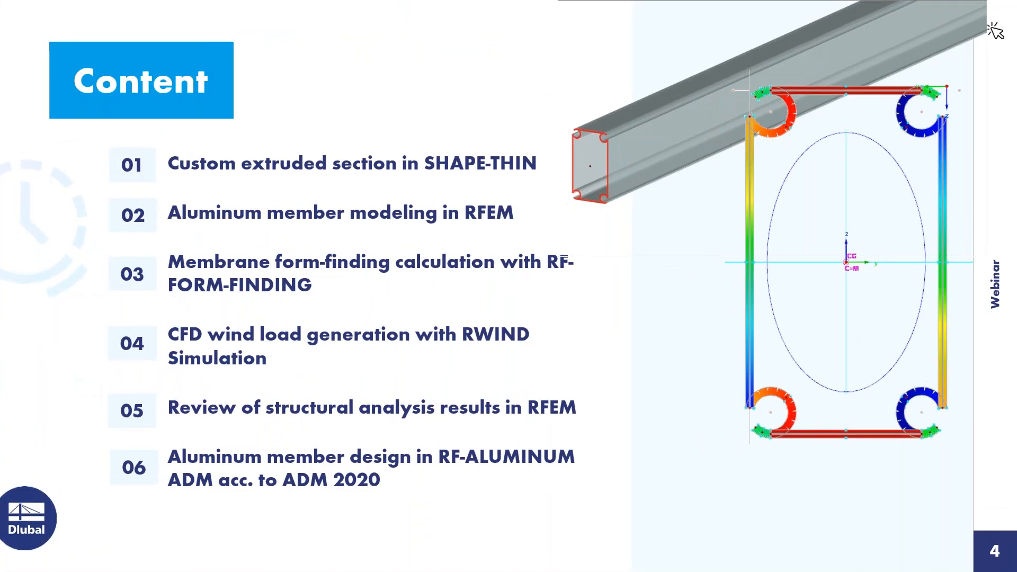
pyautogui.press('Right')
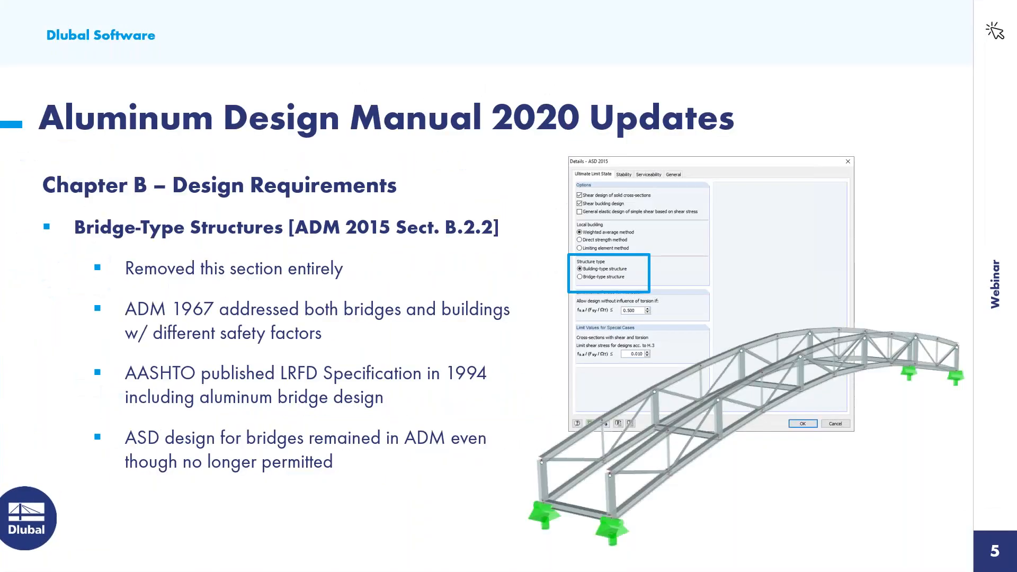
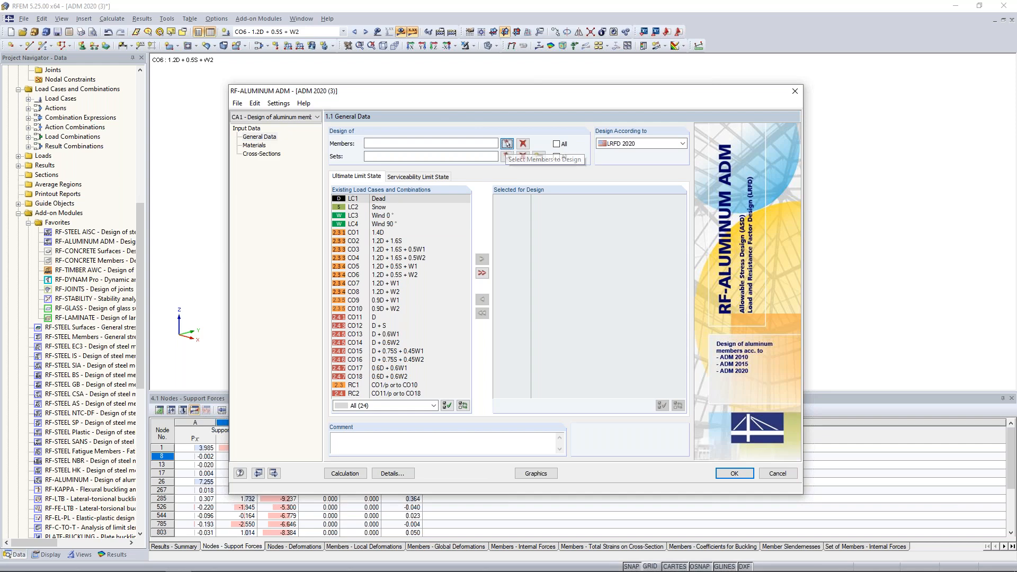
# Step: During the member selection, restrict the model visibility to the generated Members by Type group so the membrane surfaces are hidden
pyautogui.keyDown('ctrl'); pyautogui.moveTo(636, 314); pyautogui.dragTo(421, 312, button='middle'); pyautogui.keyUp('ctrl')
pyautogui.click(83, 555)
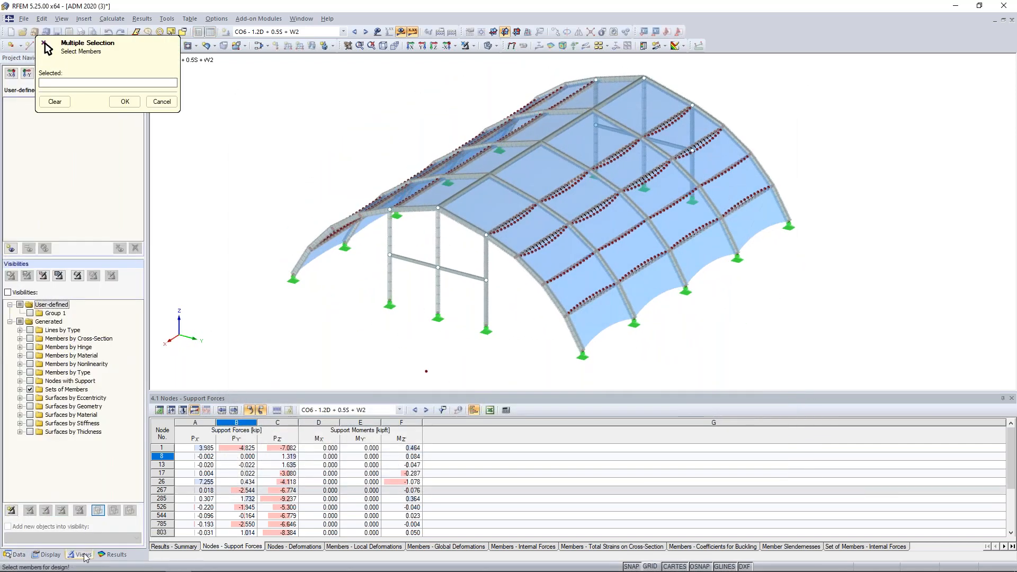
pyautogui.click(30, 390)
pyautogui.click(30, 390)
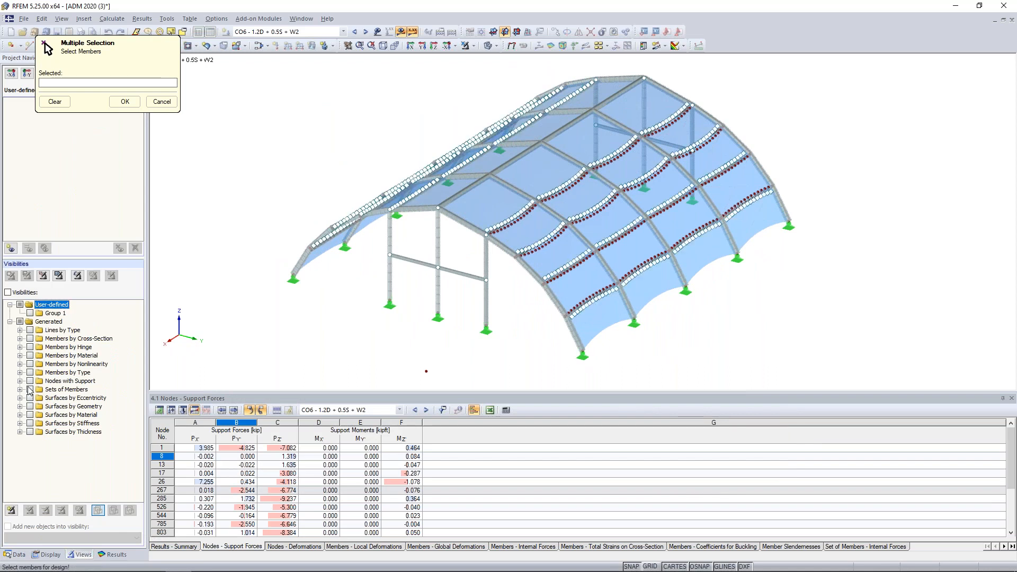
pyautogui.click(24, 373)
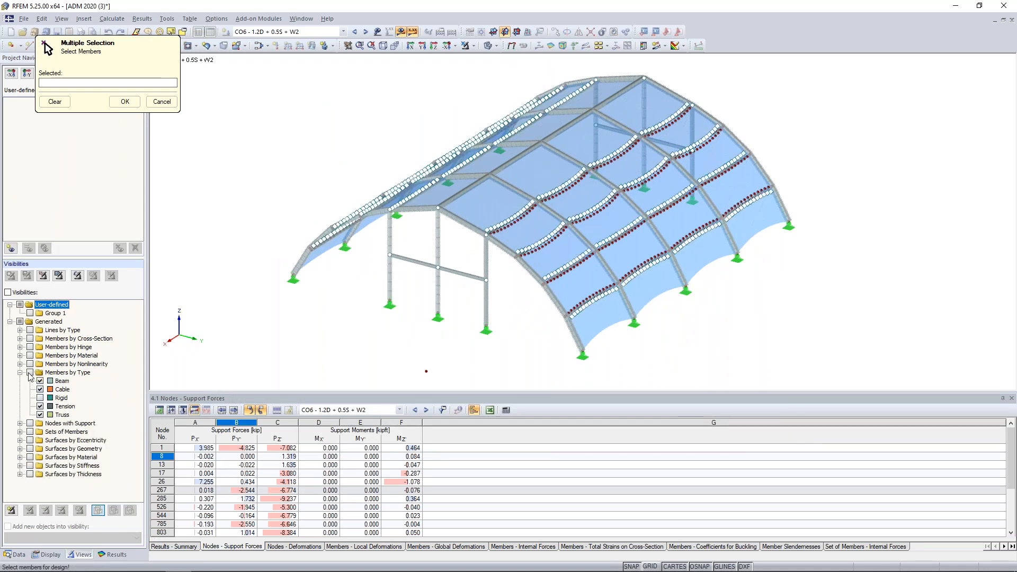
pyautogui.click(31, 372)
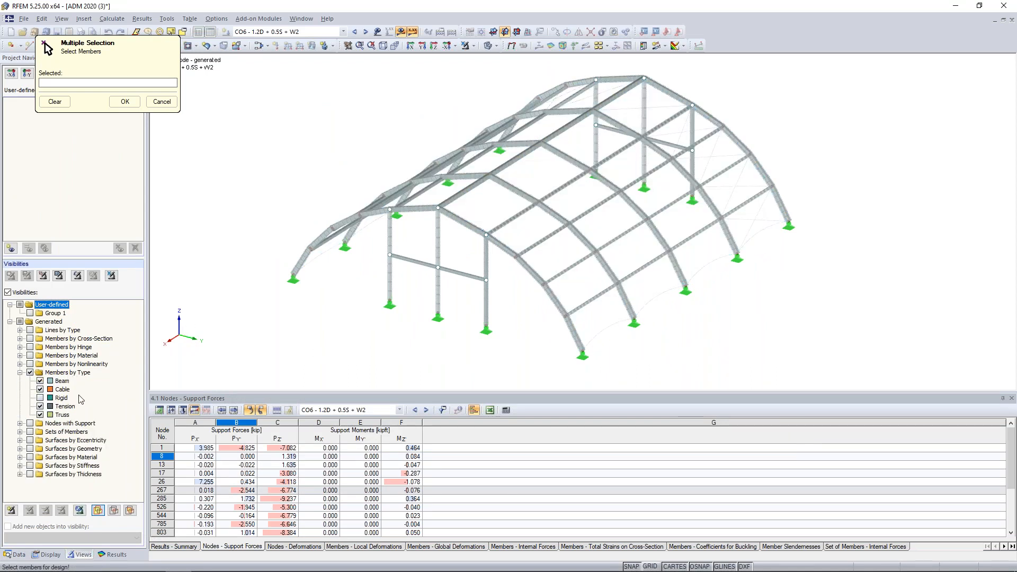
# Step: Choose members 559, 560, 562, 564 and 566, the purlins and ridge beam of the front bay, for design
pyautogui.scroll(3, 532, 329)
pyautogui.moveTo(532, 329); pyautogui.dragTo(550, 347, button='middle')
pyautogui.click(619, 319)
pyautogui.click(585, 280)
pyautogui.click(560, 240)
pyautogui.click(528, 202)
pyautogui.click(449, 168)
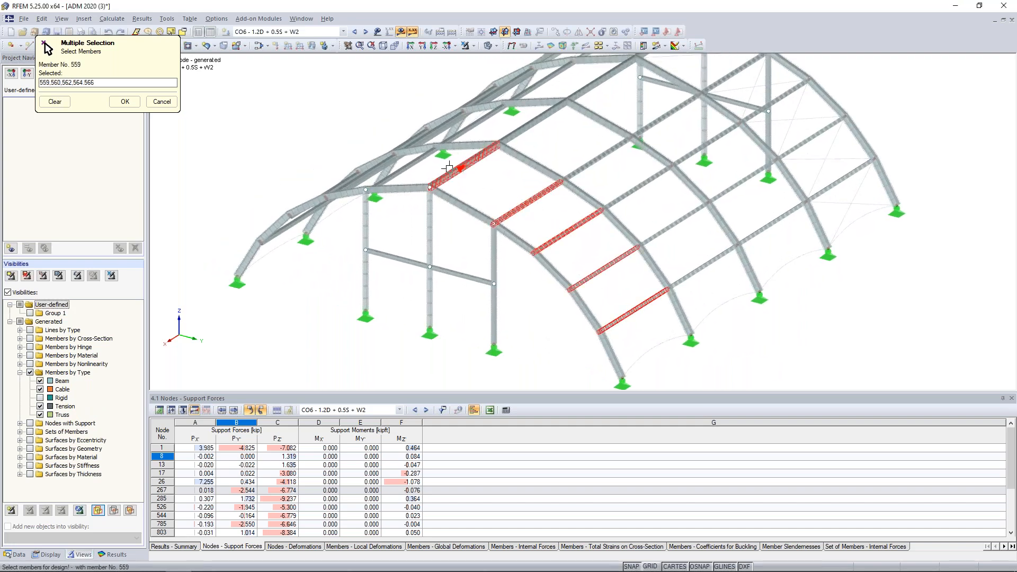
pyautogui.click(126, 100)
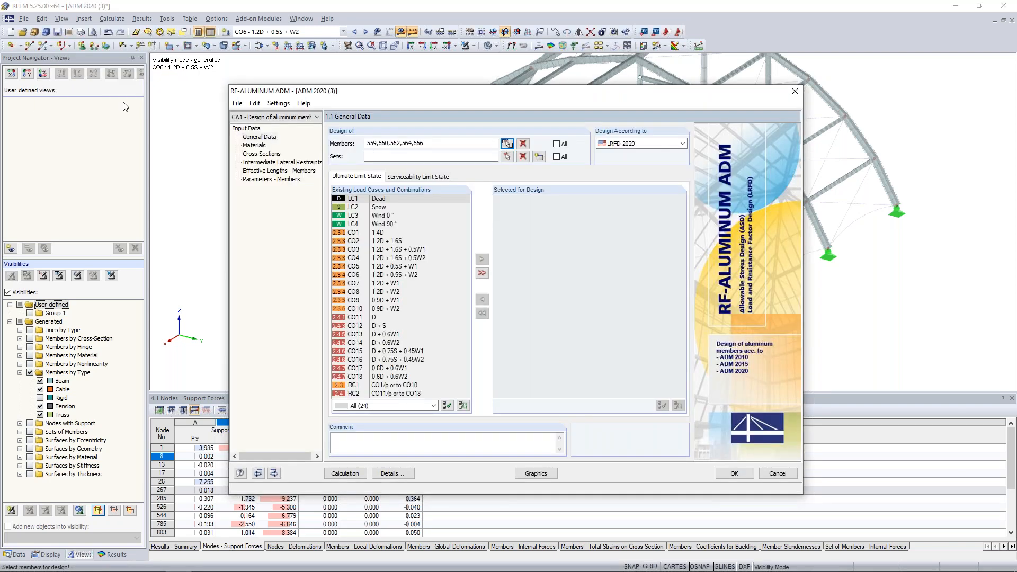
# Step: Choose set of members 34, the front half-arch rib, for design
pyautogui.click(507, 157)
pyautogui.click(481, 205)
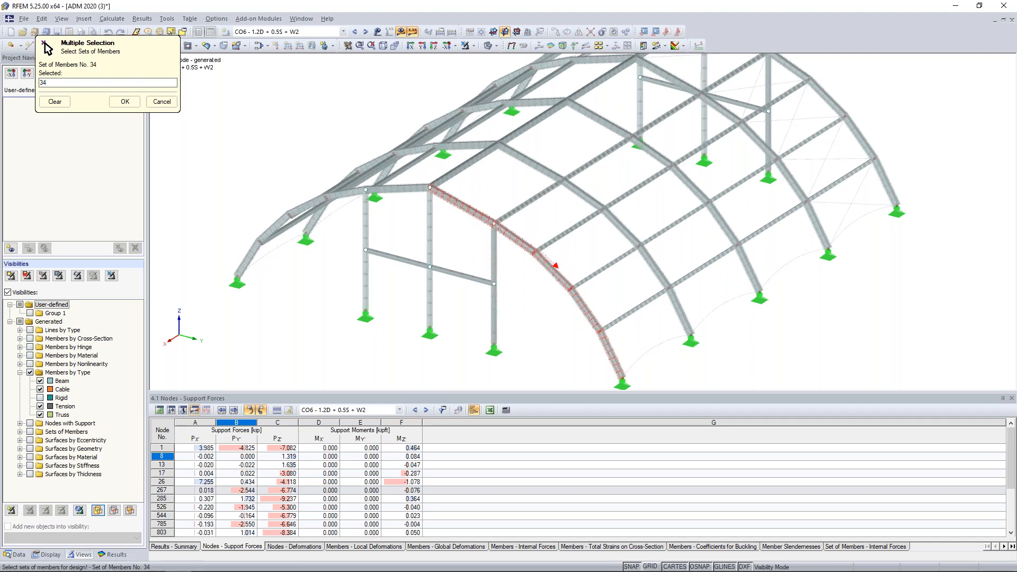
pyautogui.click(125, 101)
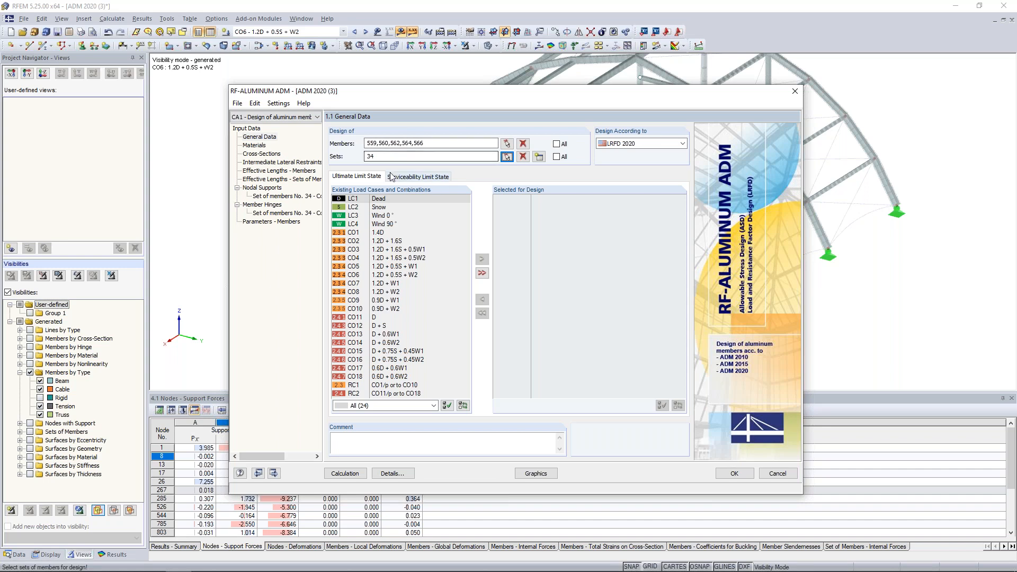
# Step: Assign load combinations CO1 to CO10 to the ultimate limit state design
pyautogui.click(393, 232)
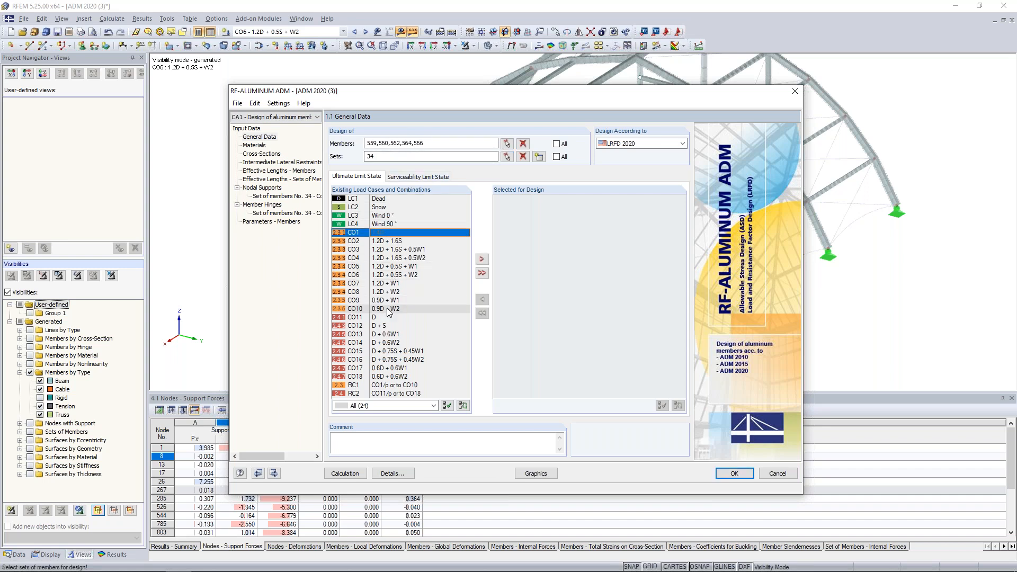
pyautogui.keyDown('shift'); pyautogui.click(389, 309); pyautogui.keyUp('shift')
pyautogui.click(481, 259)
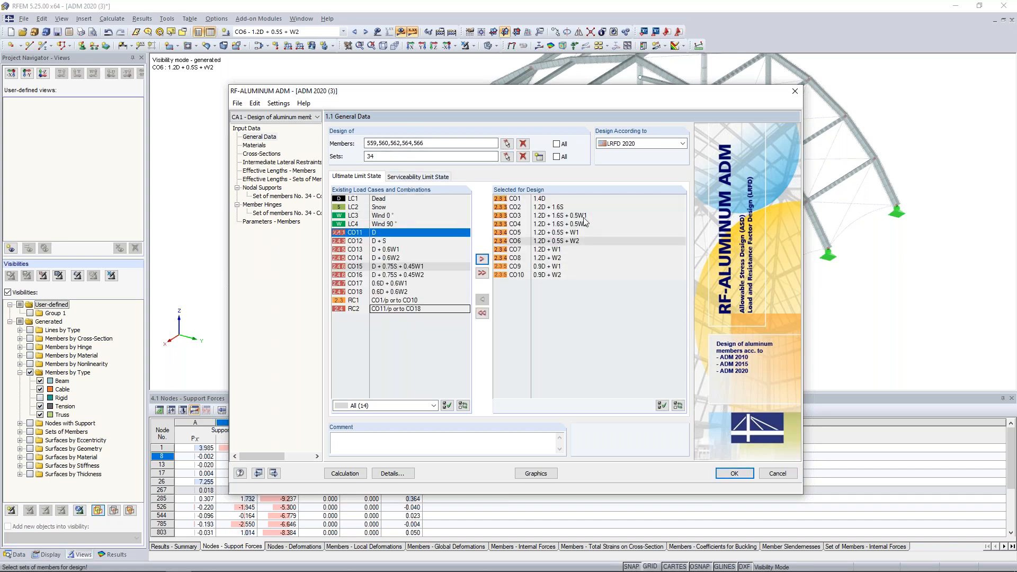
# Step: Assign load combinations CO11 to CO18 to the serviceability limit state design
pyautogui.click(395, 179)
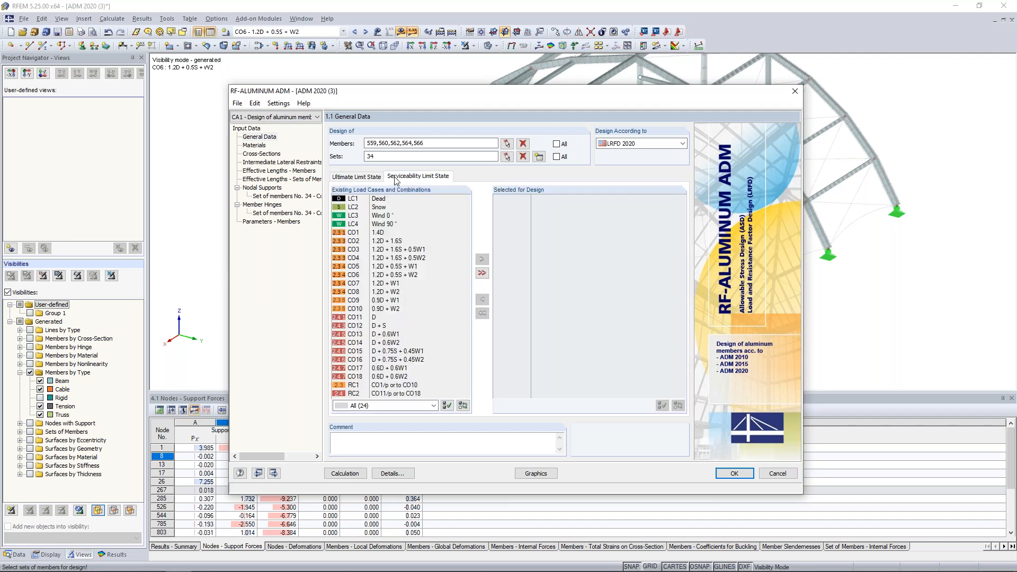
pyautogui.click(391, 317)
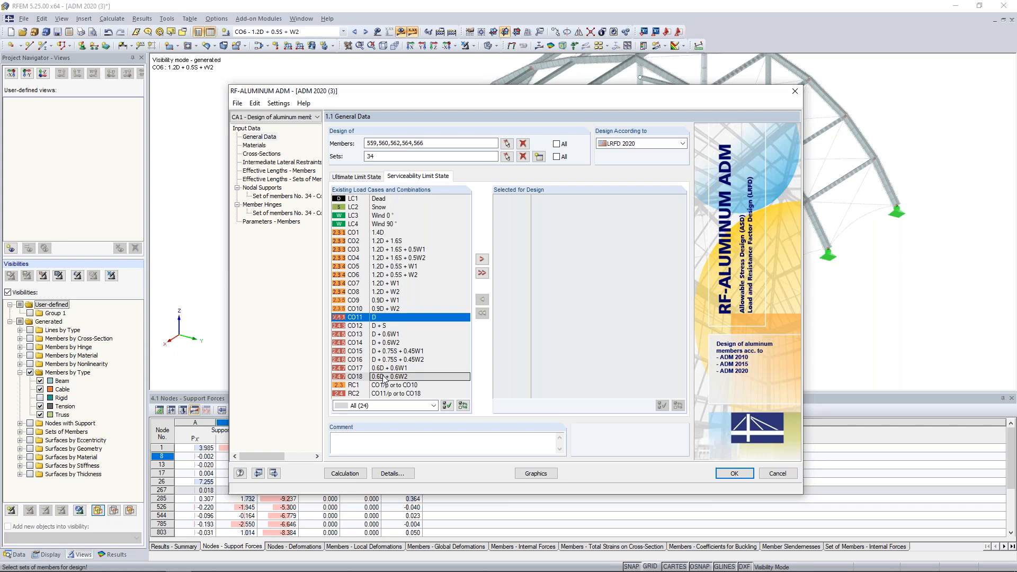
pyautogui.keyDown('shift'); pyautogui.click(385, 377); pyautogui.keyUp('shift')
pyautogui.click(481, 259)
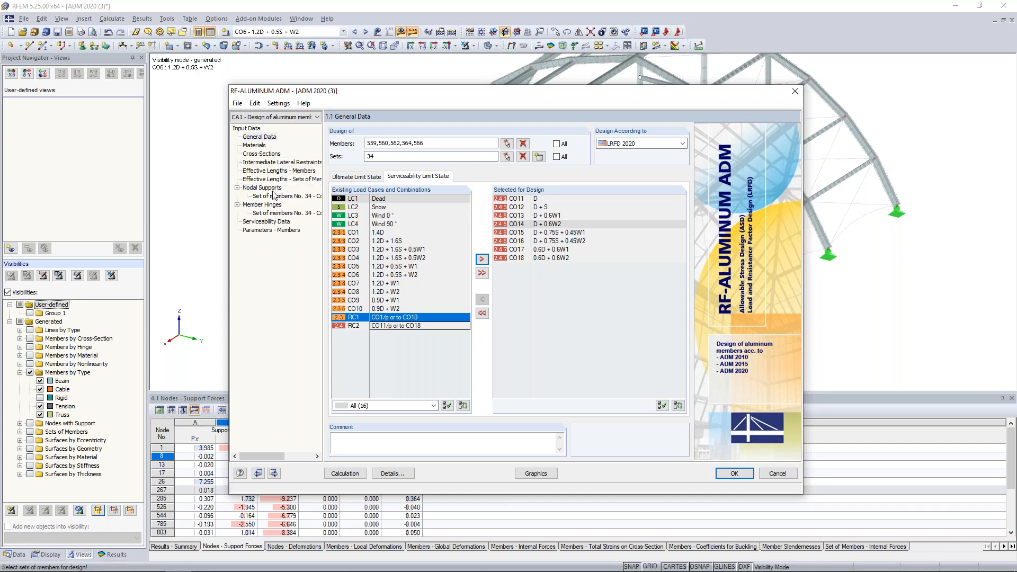
# Step: Review the module's materials, the SHAPE-THIN EXTRUSION 2 and RT 6 x 6 x .375 cross-sections, and the intermediate lateral restraints
pyautogui.click(257, 146)
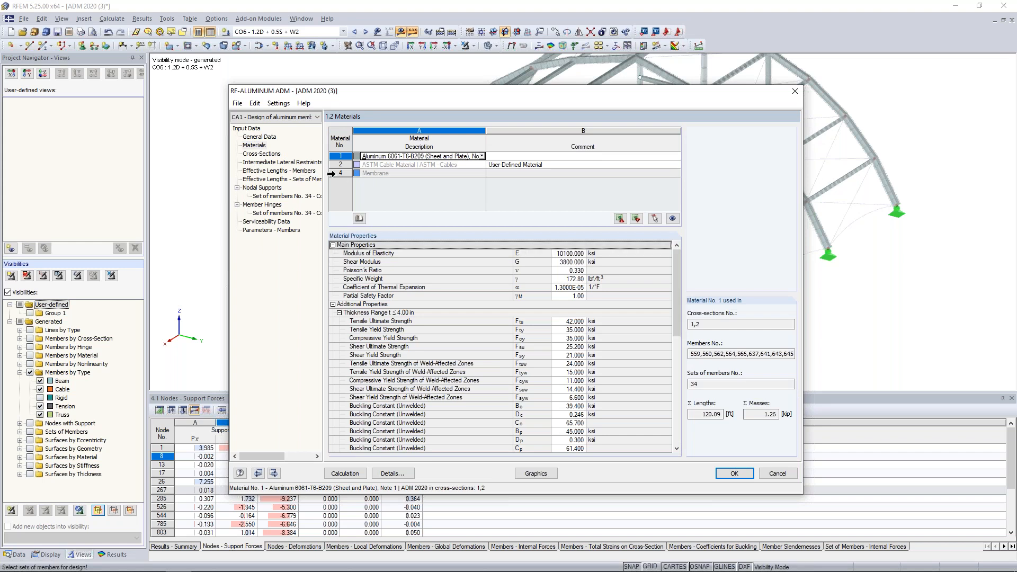
pyautogui.click(263, 154)
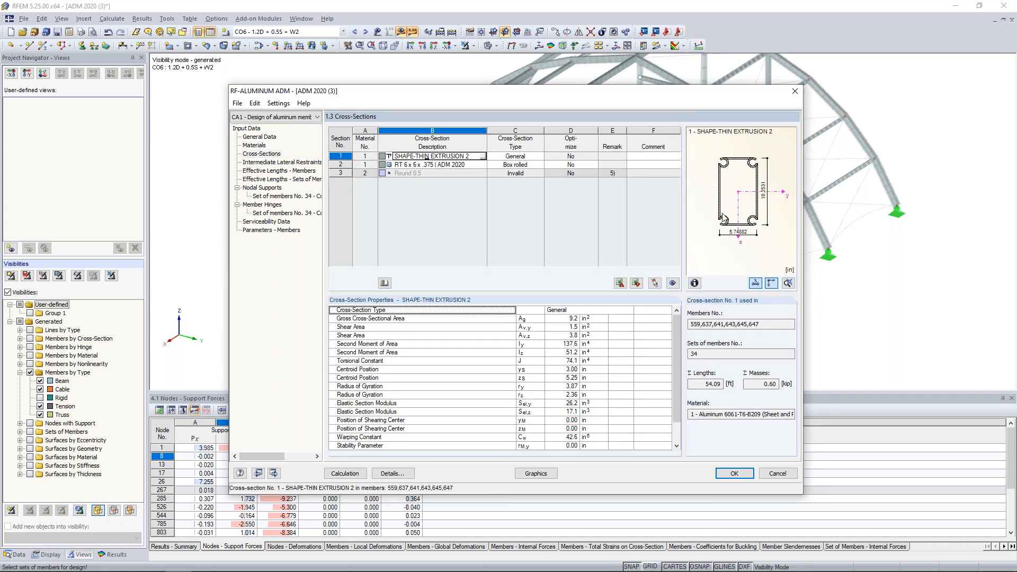
pyautogui.click(427, 164)
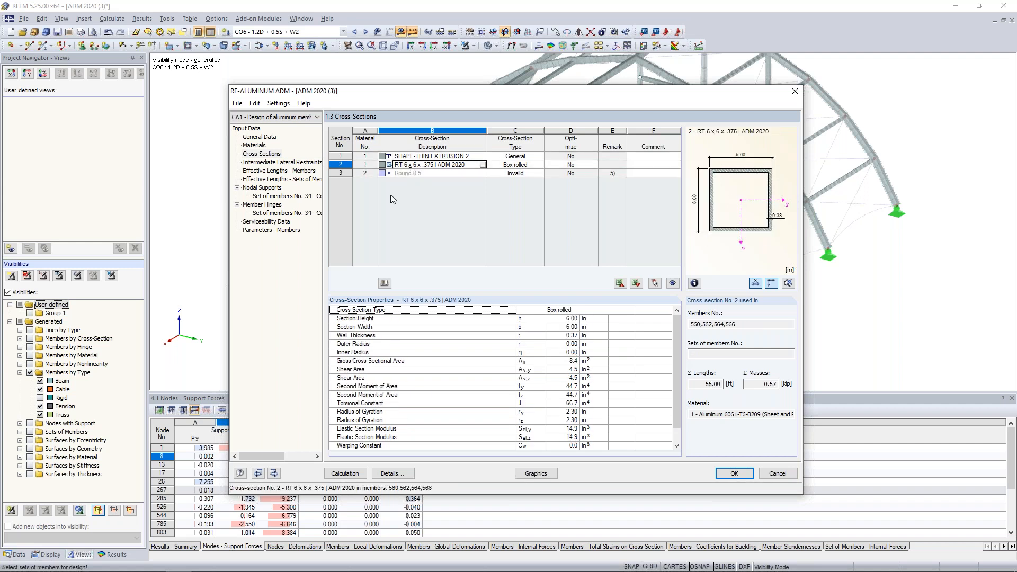
pyautogui.click(286, 162)
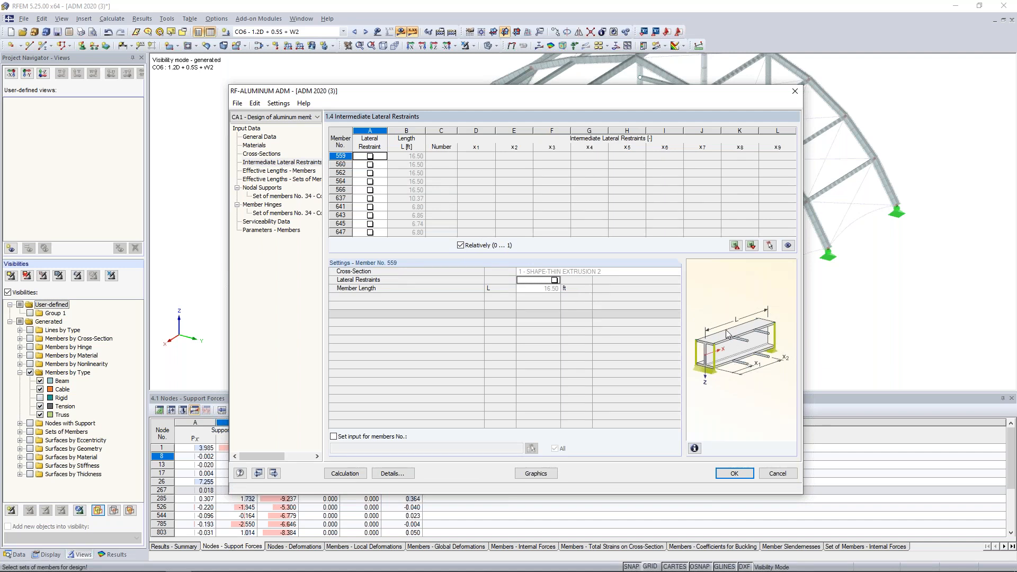
# Step: Review the effective lengths of members and sets, checking the Me options for member 559 and keeping Eigenvalue
pyautogui.click(269, 171)
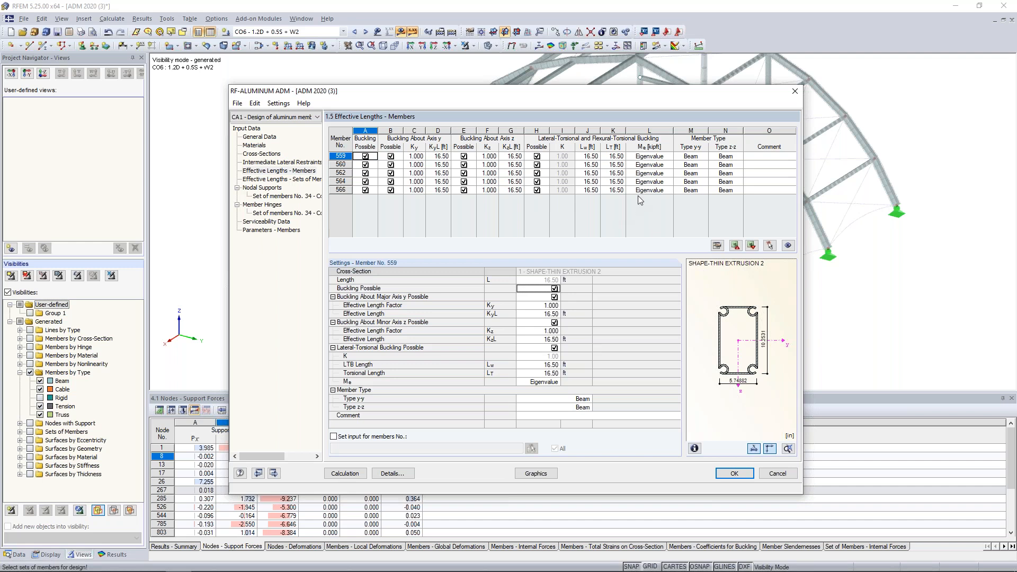
pyautogui.click(659, 157)
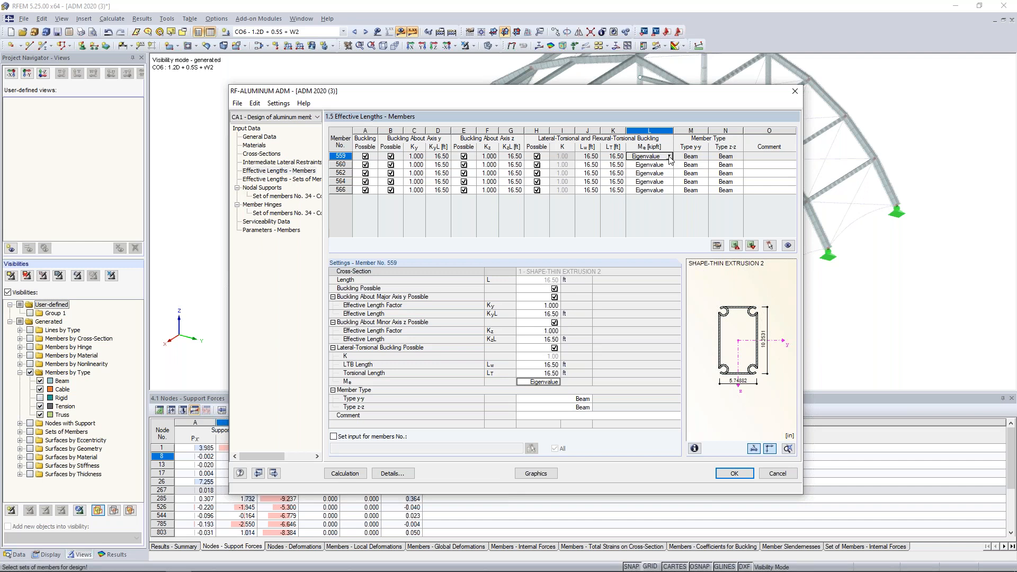
pyautogui.click(670, 157)
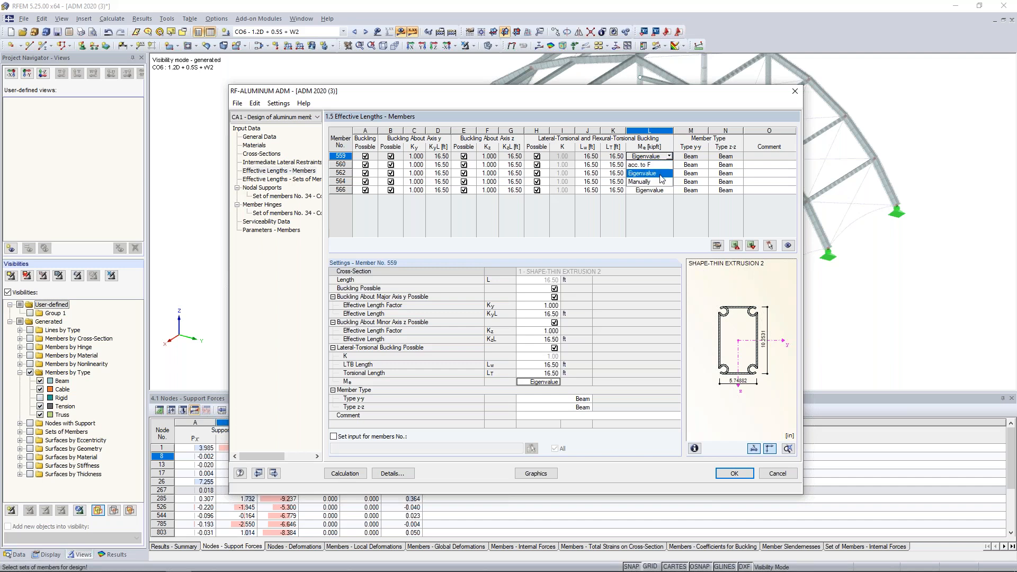
pyautogui.click(660, 175)
pyautogui.moveTo(658, 91); pyautogui.dragTo(624, 340)
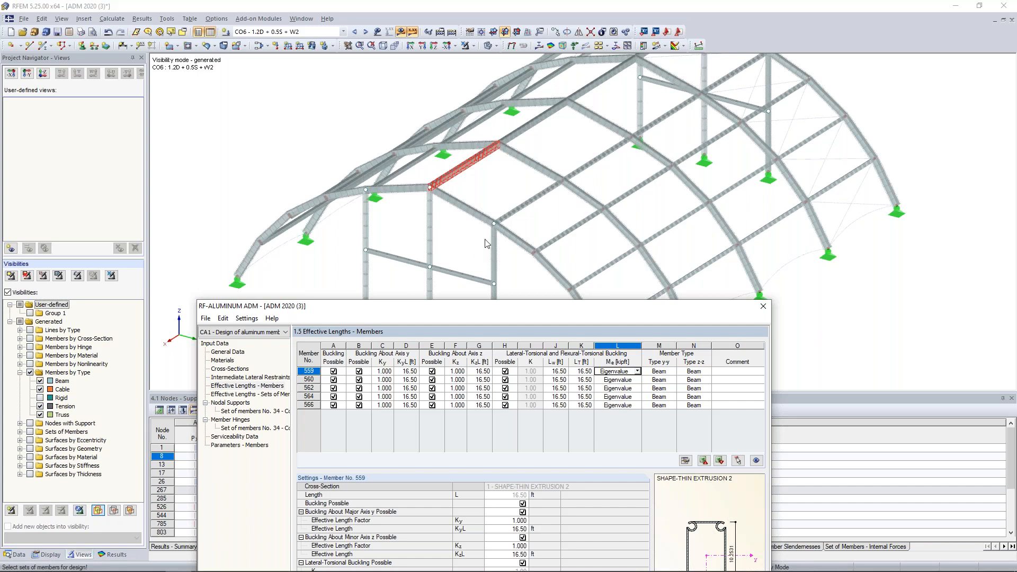
pyautogui.moveTo(546, 308); pyautogui.dragTo(550, 146)
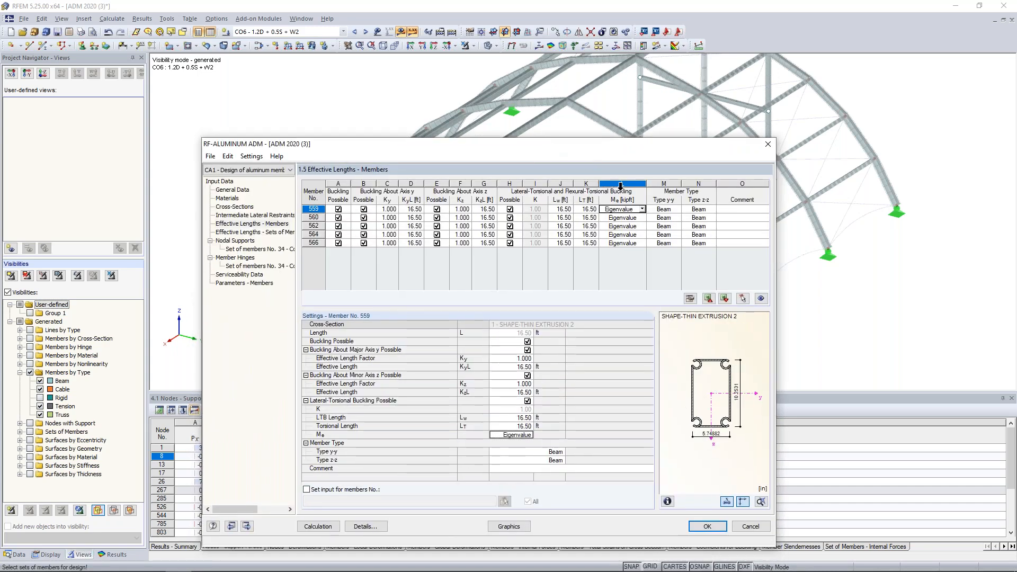
pyautogui.click(642, 209)
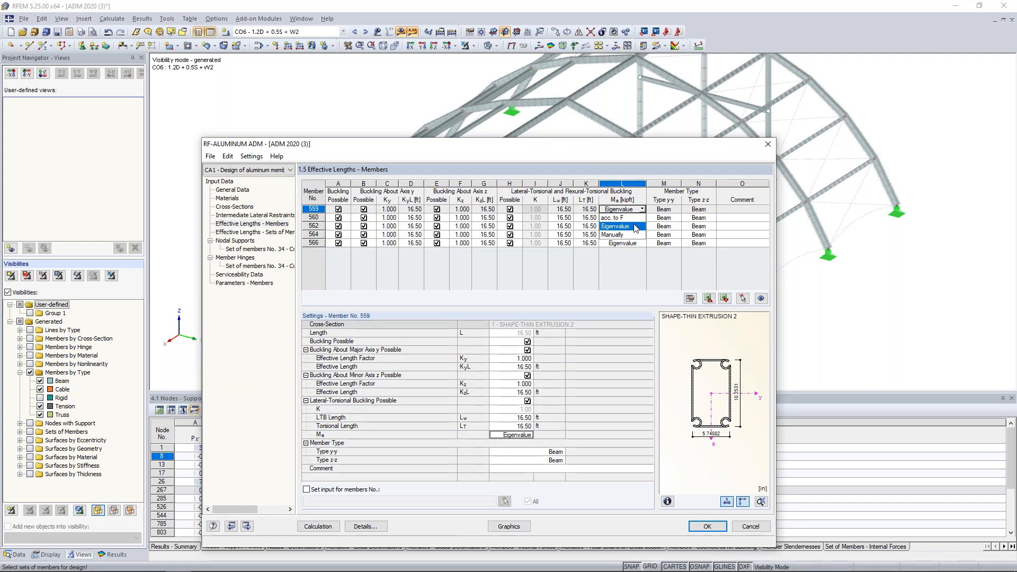
pyautogui.click(636, 227)
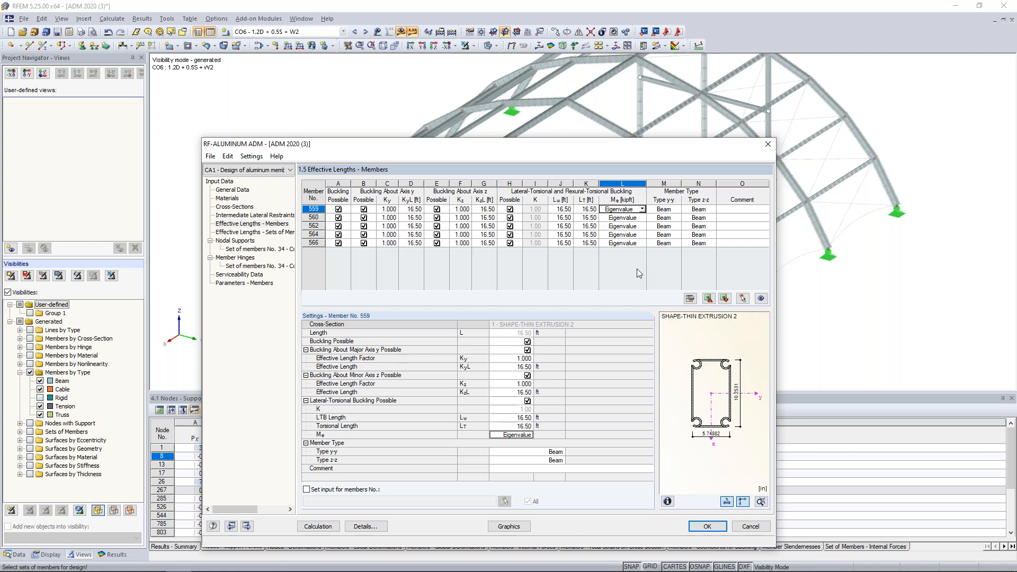
pyautogui.click(255, 232)
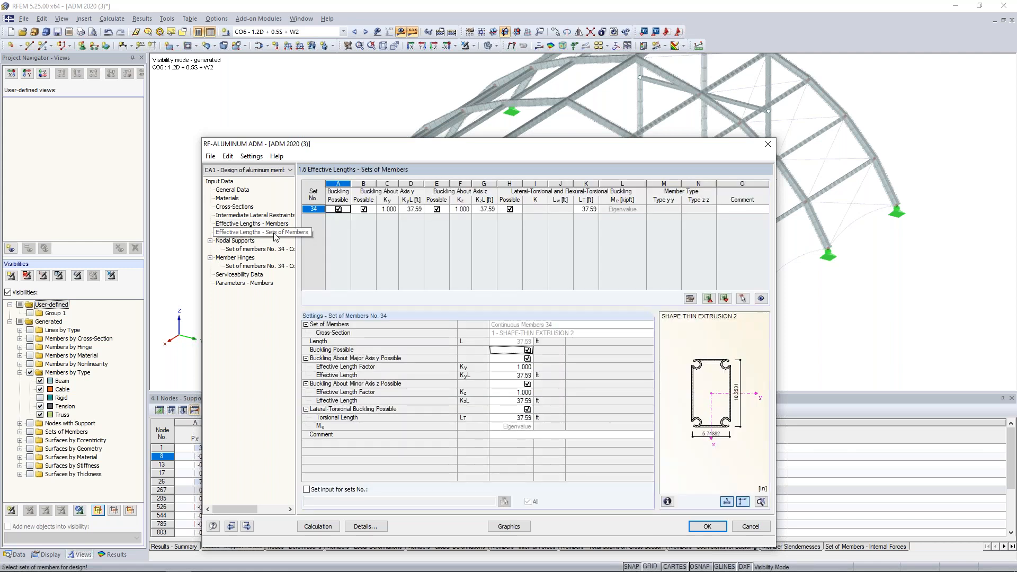
pyautogui.moveTo(544, 146); pyautogui.dragTo(576, 158)
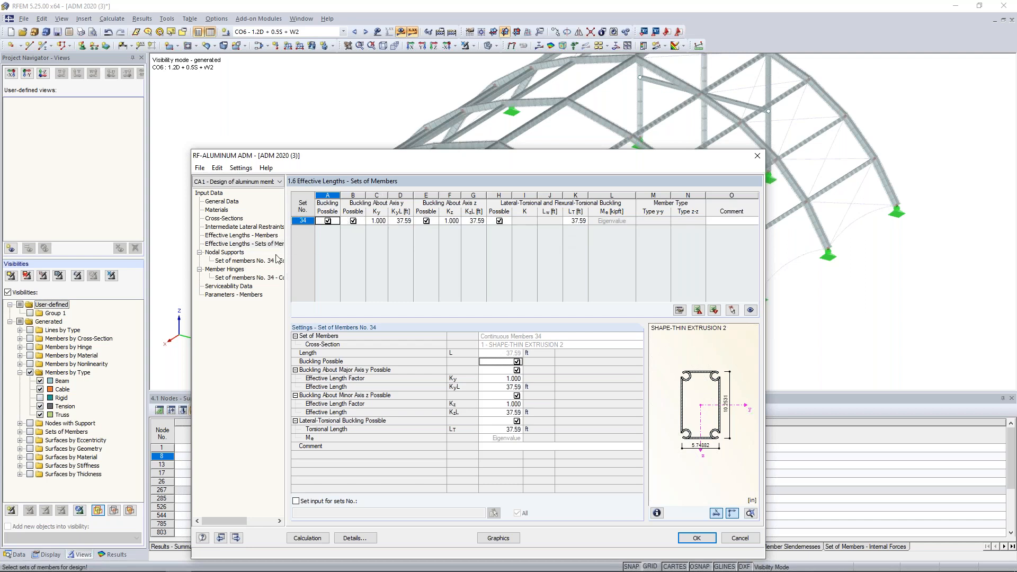
# Step: In the nodal supports of set of members 34, release the rotation about X' and restrain the rotation about Z' at node 1066
pyautogui.click(239, 262)
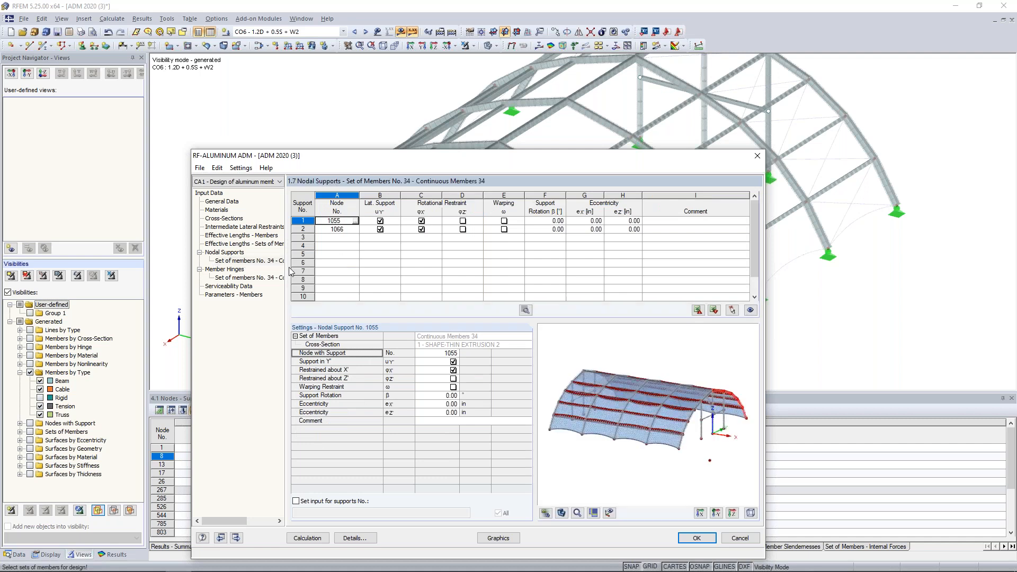
pyautogui.moveTo(429, 156); pyautogui.dragTo(444, 80)
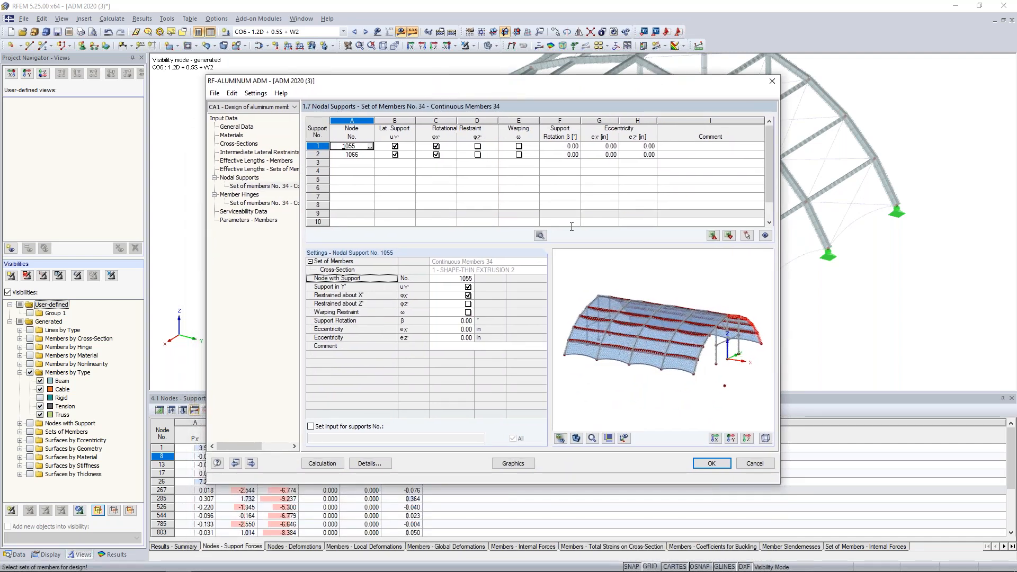
pyautogui.keyDown('ctrl'); pyautogui.moveTo(755, 303); pyautogui.dragTo(626, 322, button='middle'); pyautogui.keyUp('ctrl')
pyautogui.scroll(1, 627, 326)
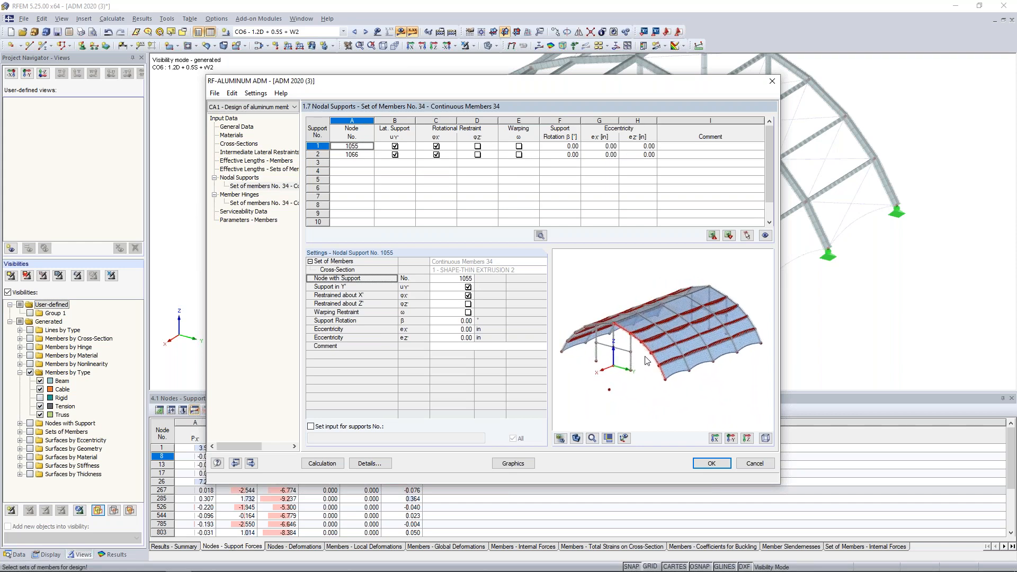
pyautogui.scroll(4, 647, 363)
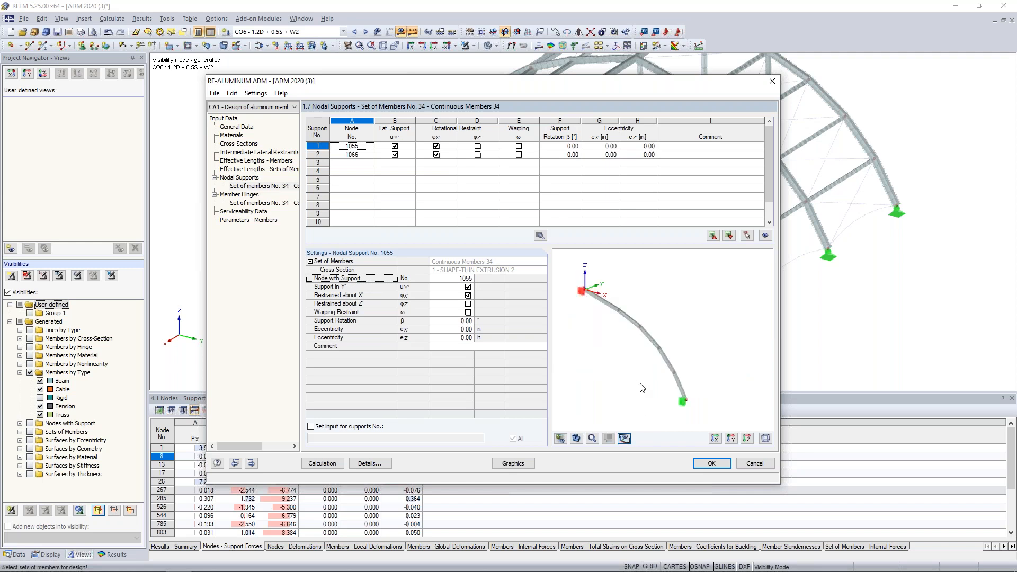
pyautogui.moveTo(643, 388); pyautogui.dragTo(656, 389)
pyautogui.scroll(2, 601, 313)
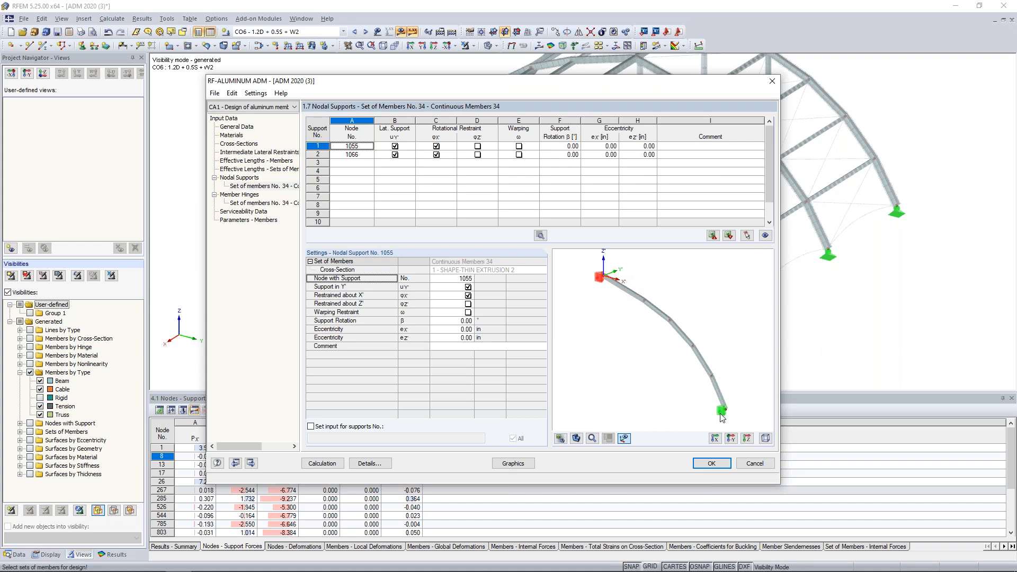
pyautogui.click(436, 155)
pyautogui.click(477, 155)
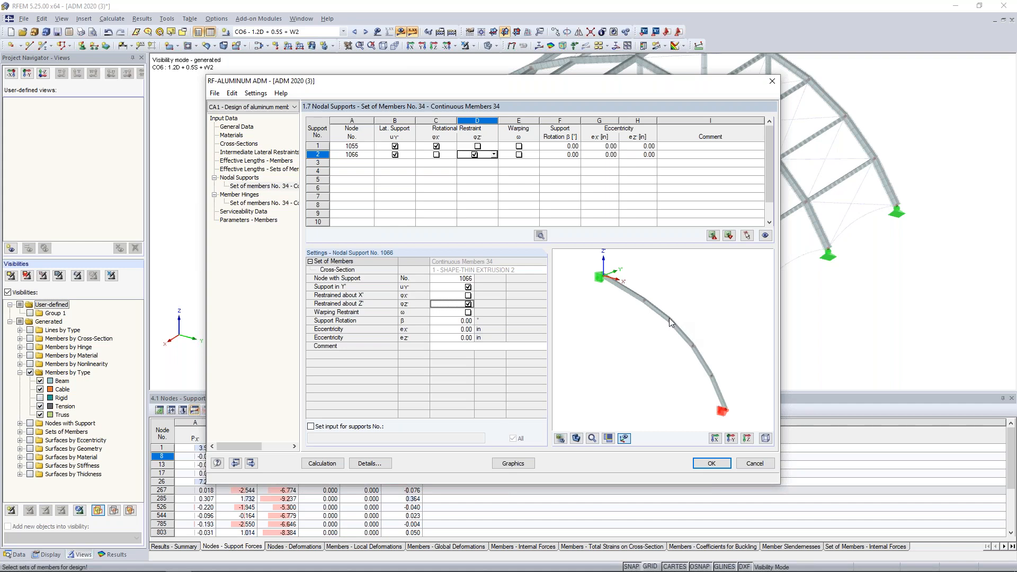
# Step: Add nodal supports for set of members 34 at nodes 1065, 1063, 1061 and 1059, picking them along the arch
pyautogui.click(360, 163)
pyautogui.click(371, 163)
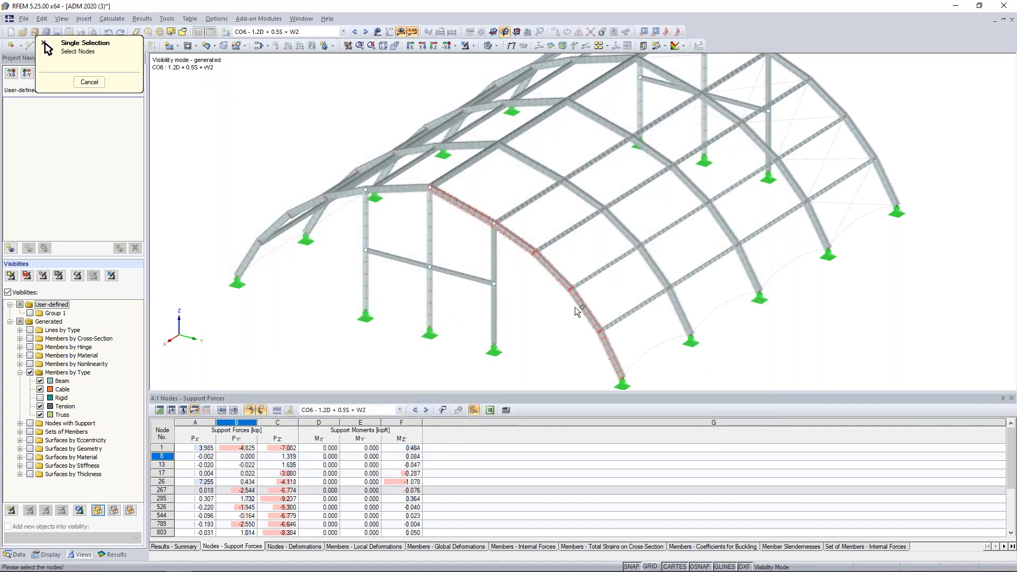
pyautogui.click(601, 331)
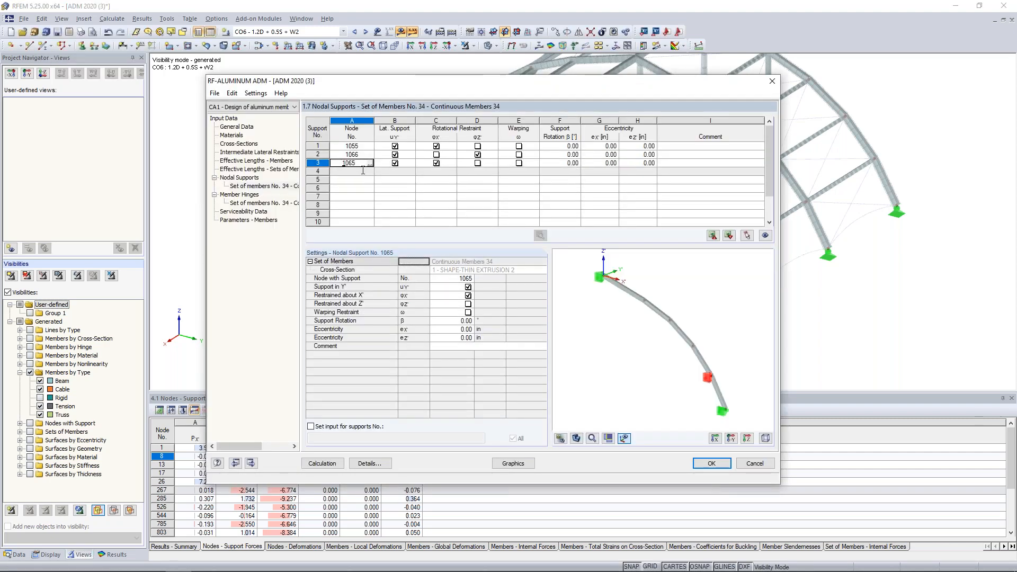
pyautogui.click(369, 163)
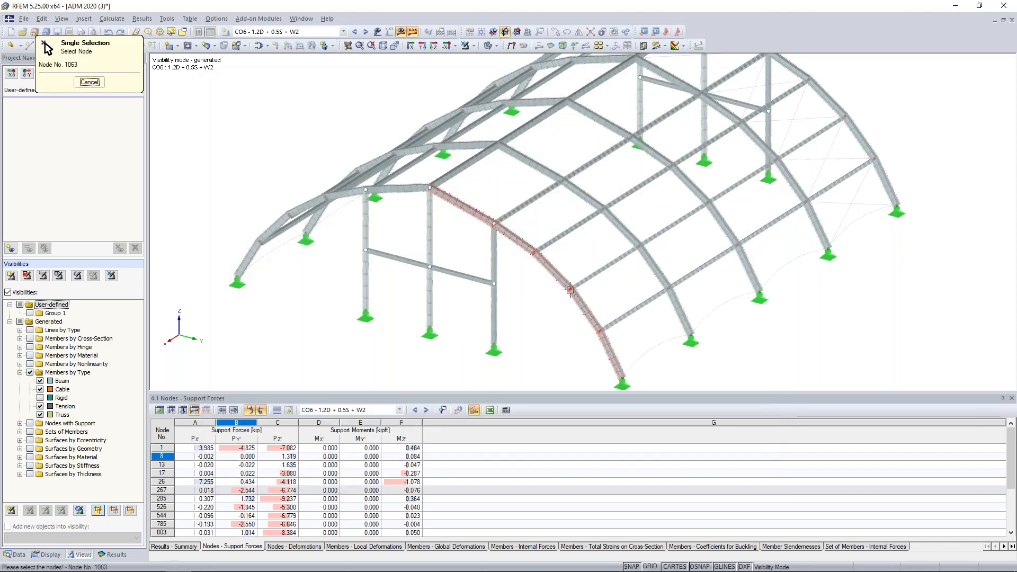
pyautogui.click(570, 290)
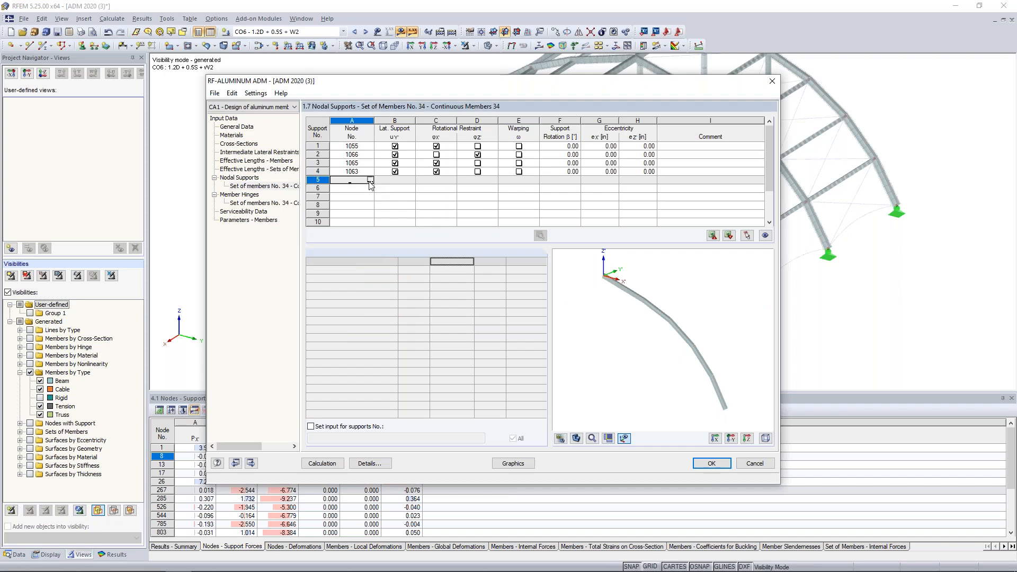
pyautogui.click(370, 181)
pyautogui.click(532, 254)
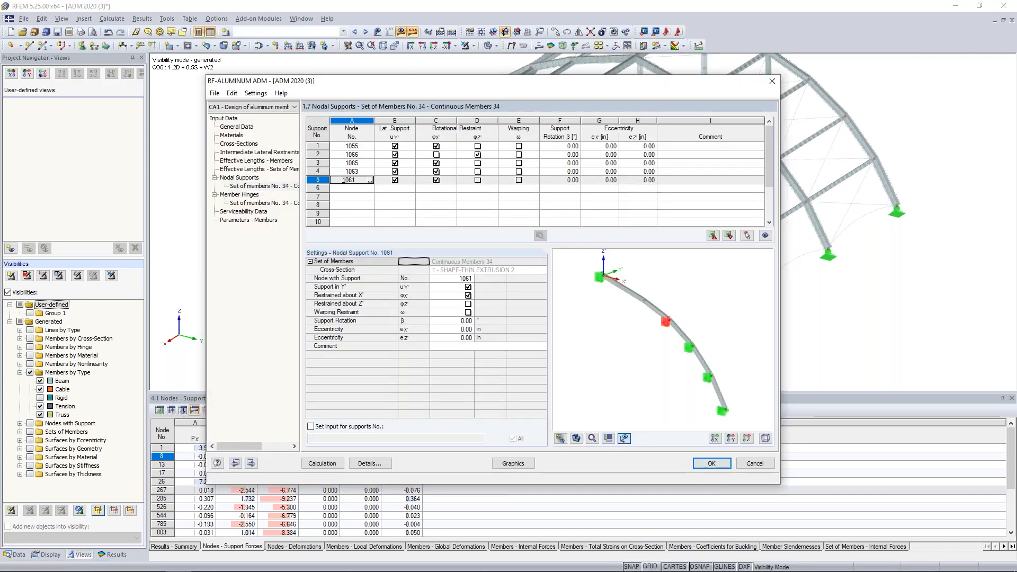
pyautogui.click(369, 188)
pyautogui.click(370, 189)
pyautogui.click(496, 229)
# Step: Release the rotational restraint about X' at the supports on nodes 1065, 1063, 1061 and 1059
pyautogui.click(435, 163)
pyautogui.click(436, 163)
pyautogui.click(436, 172)
pyautogui.click(436, 180)
pyautogui.click(437, 189)
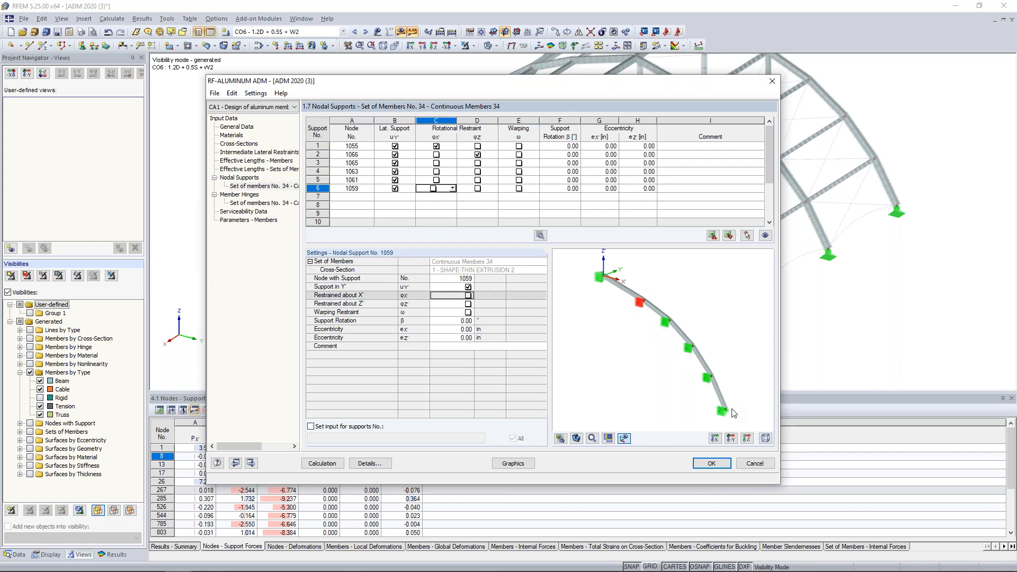
# Step: Set the major-axis effective length KyL of set of members 34 to 27.20 ft after checking the arch in the model
pyautogui.click(265, 169)
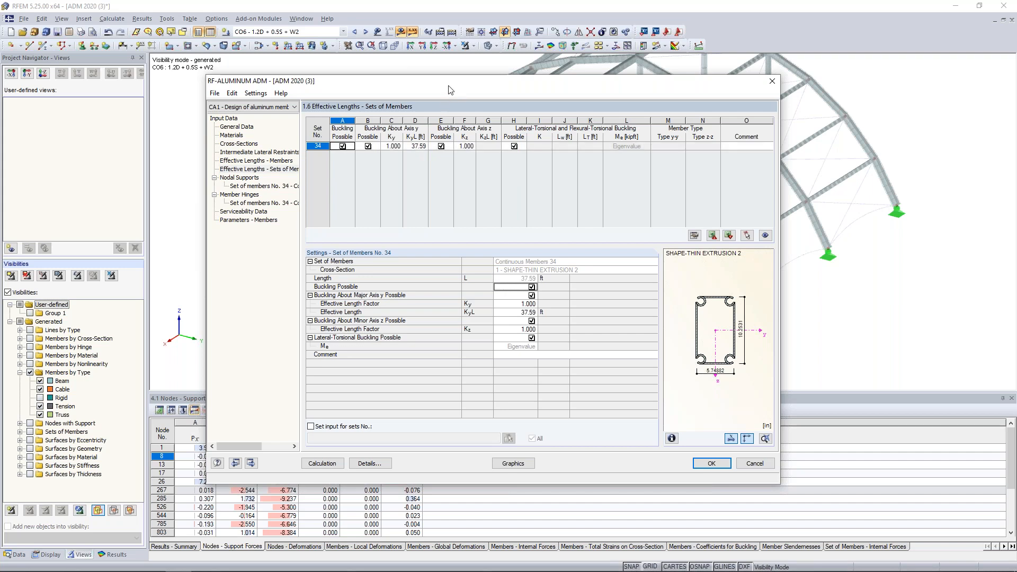
pyautogui.moveTo(449, 83); pyautogui.dragTo(477, 365)
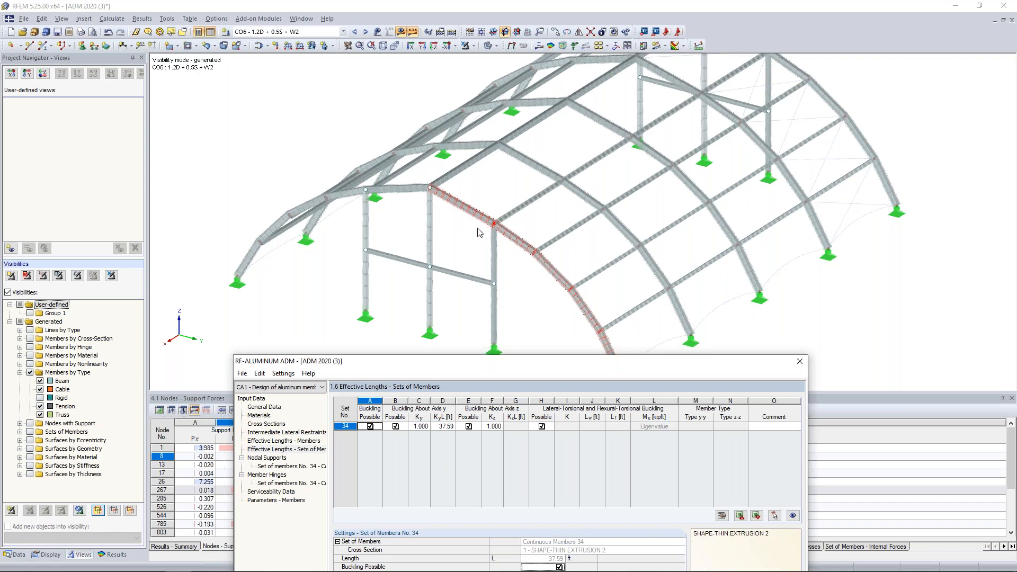
pyautogui.moveTo(522, 362); pyautogui.dragTo(514, 88)
pyautogui.click(428, 154)
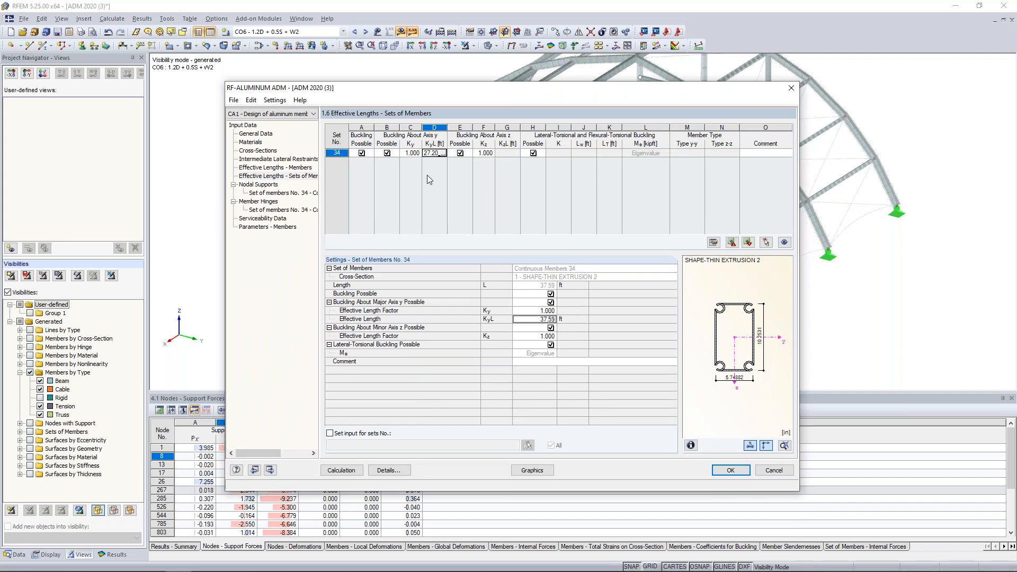
pyautogui.write('27.20')
pyautogui.press('Tab')
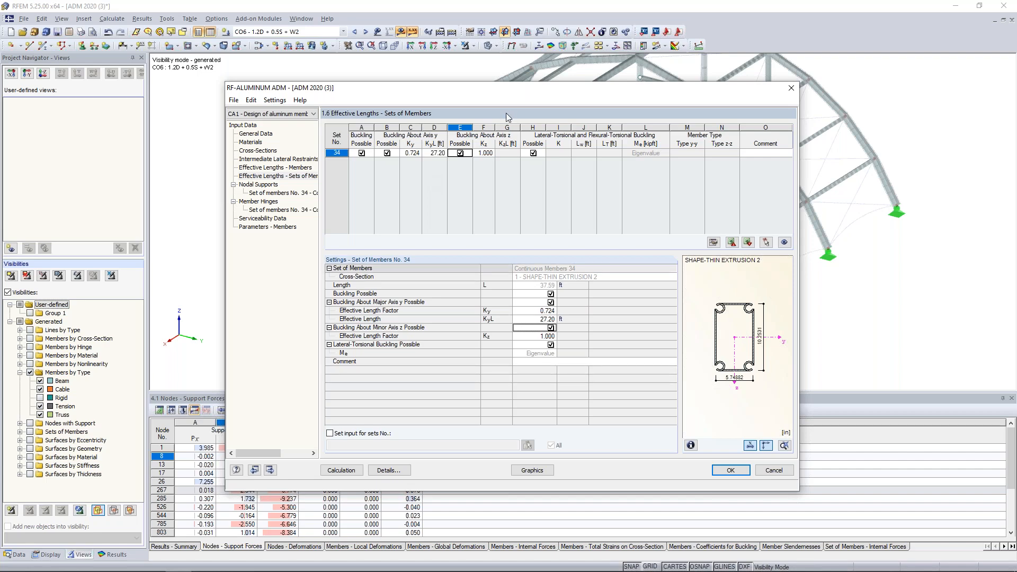
# Step: Review the member hinge inputs for set of members 34 against the arch in the model
pyautogui.click(285, 202)
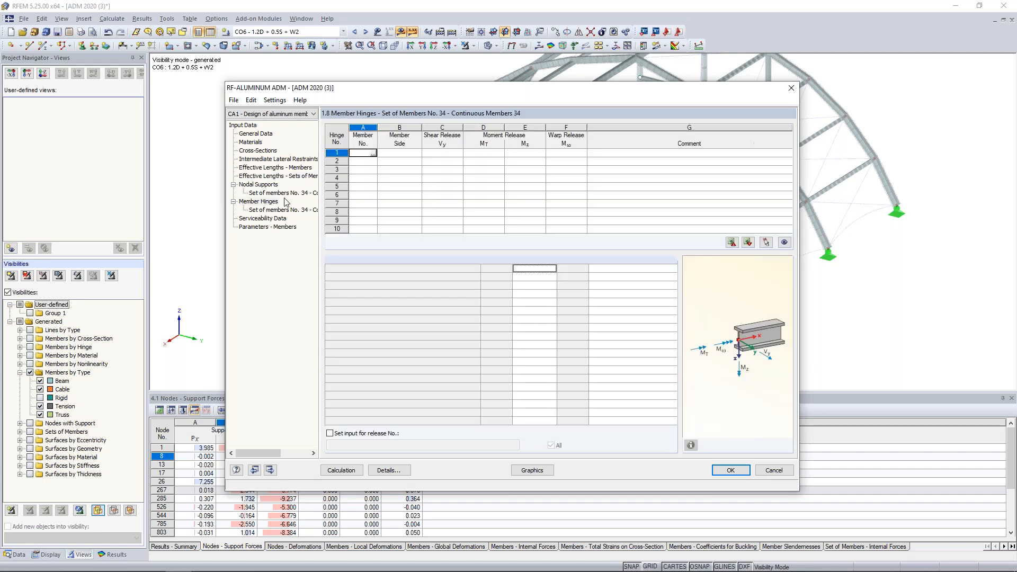
pyautogui.moveTo(377, 92); pyautogui.dragTo(378, 324)
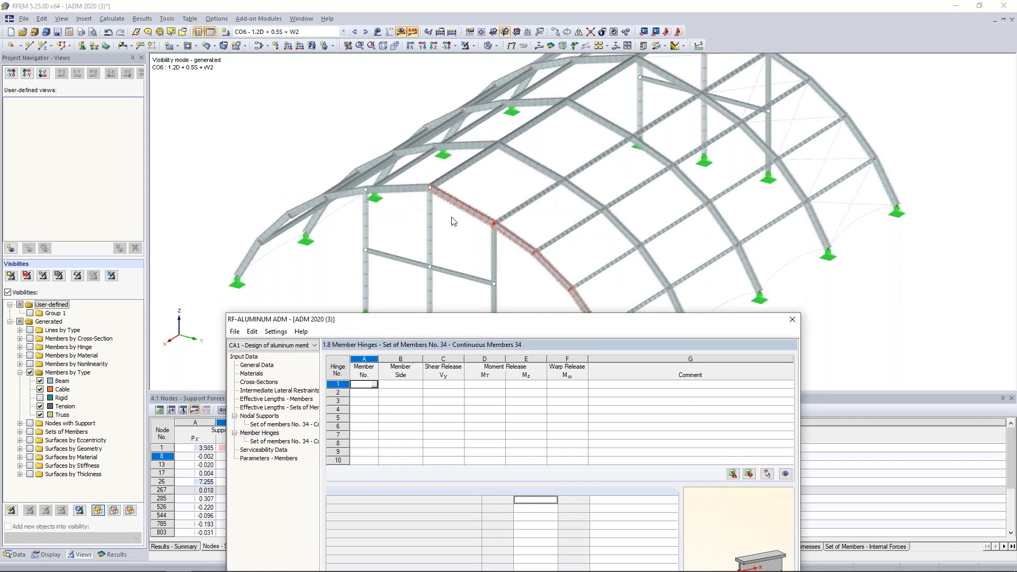
pyautogui.moveTo(568, 324); pyautogui.dragTo(567, 97)
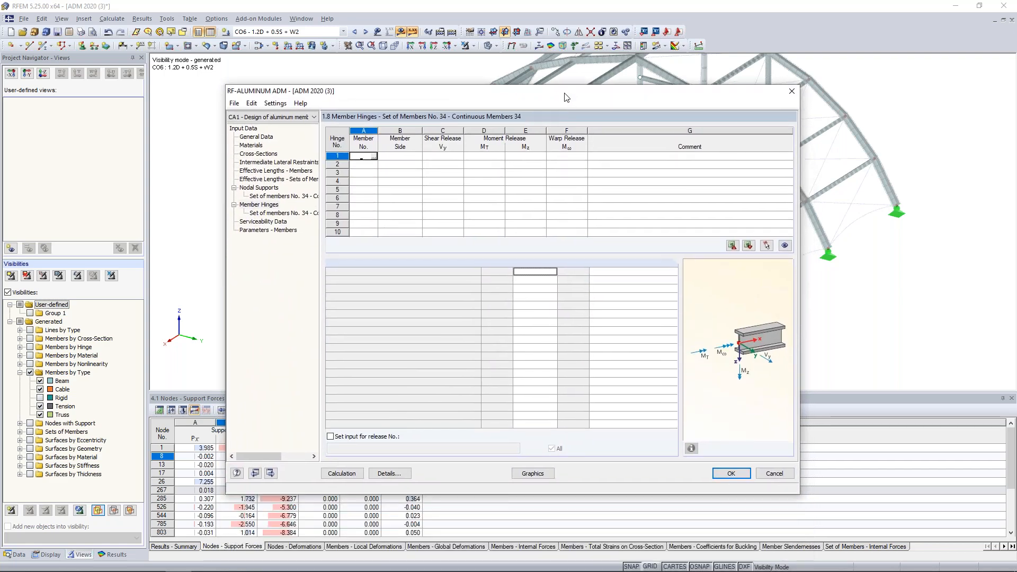
# Step: Add members 559, 560, 562, 564 and 566 to the serviceability data with Member as the reference
pyautogui.click(265, 222)
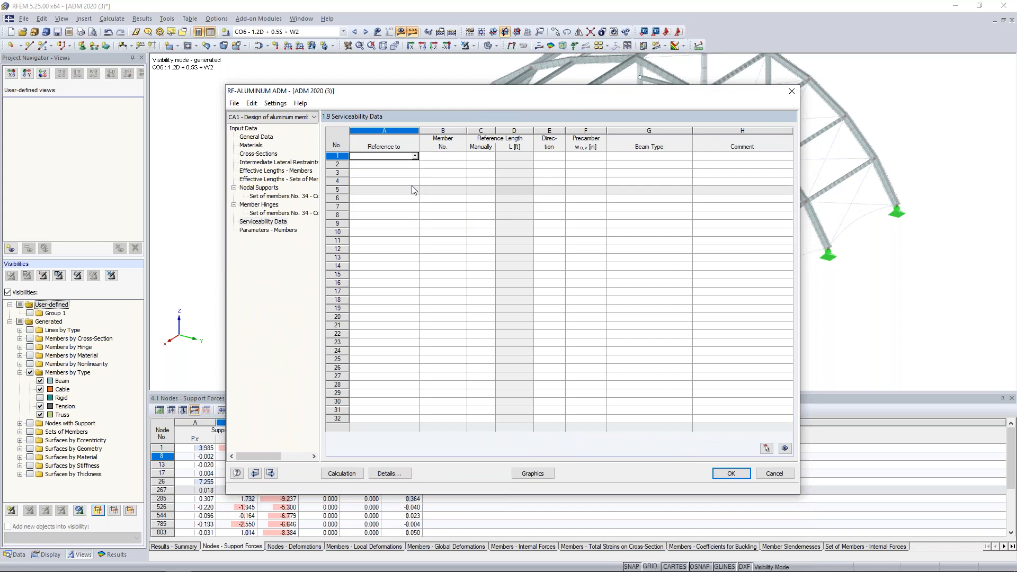
pyautogui.click(414, 156)
pyautogui.click(393, 165)
pyautogui.press('Tab')
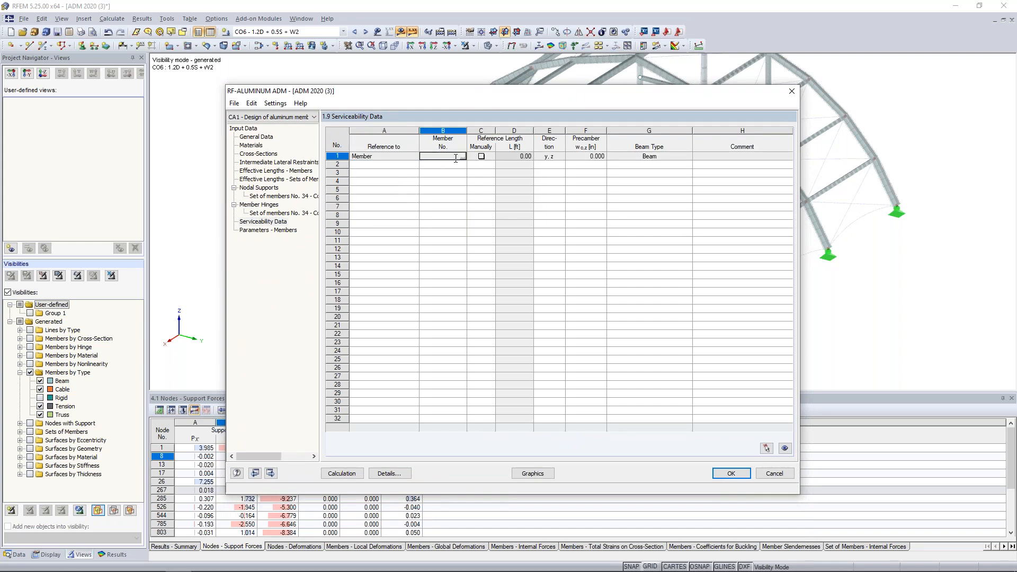
pyautogui.click(463, 157)
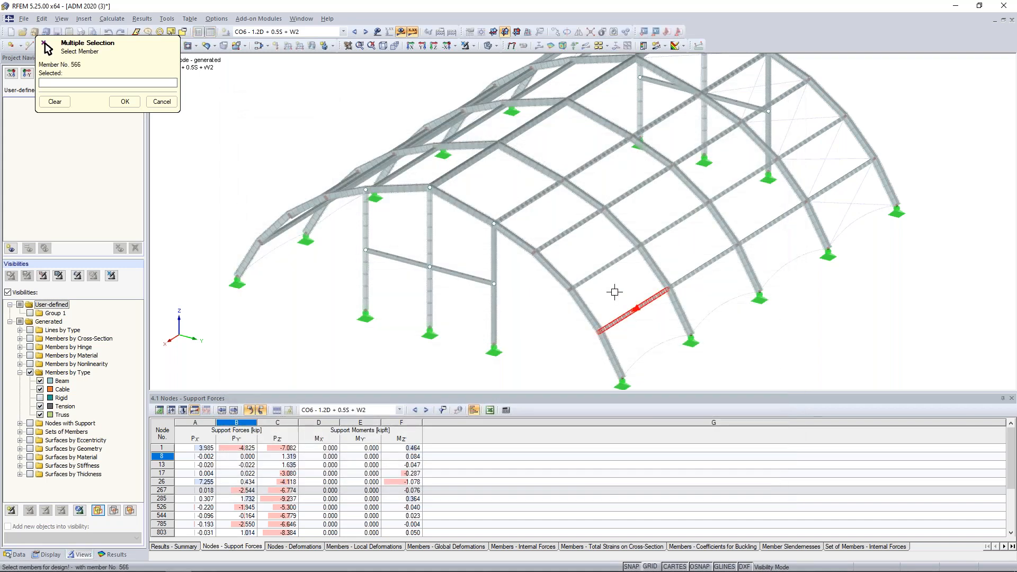
pyautogui.click(615, 292)
pyautogui.click(588, 252)
pyautogui.click(552, 212)
pyautogui.click(511, 187)
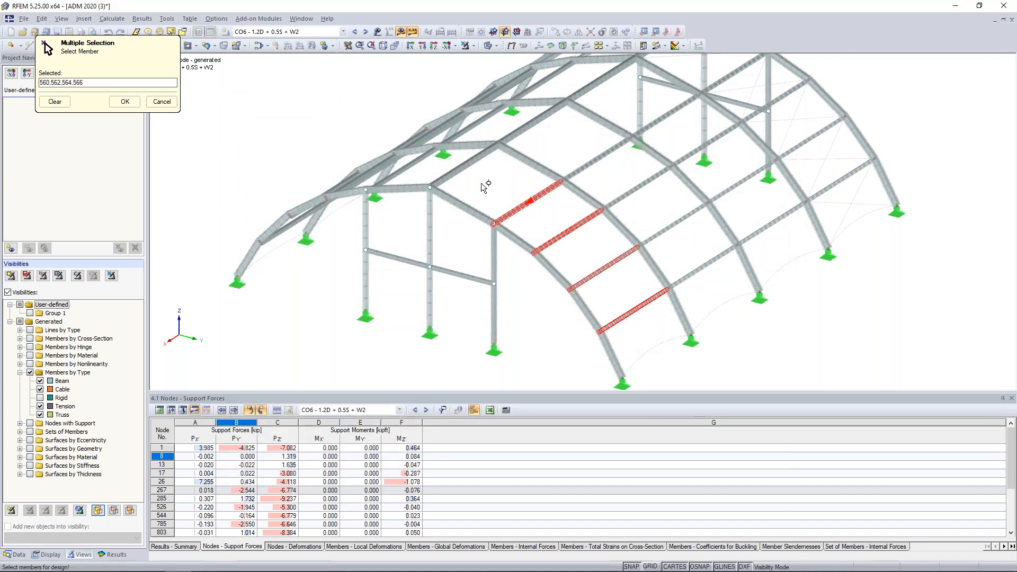
pyautogui.click(125, 102)
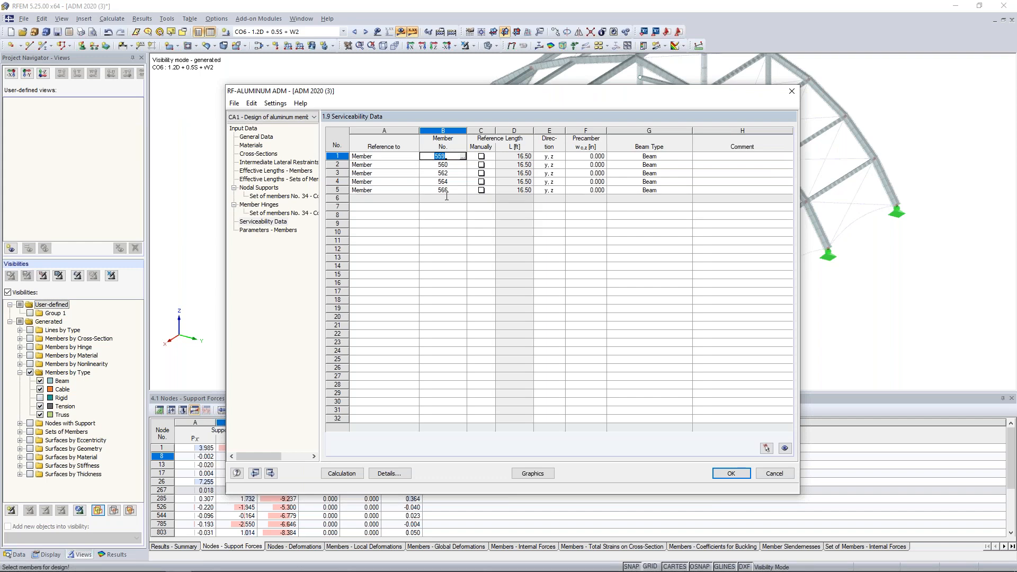
# Step: Add set of members 34 to the serviceability data with Set of Members as the reference
pyautogui.click(367, 200)
pyautogui.click(415, 198)
pyautogui.click(397, 215)
pyautogui.click(424, 201)
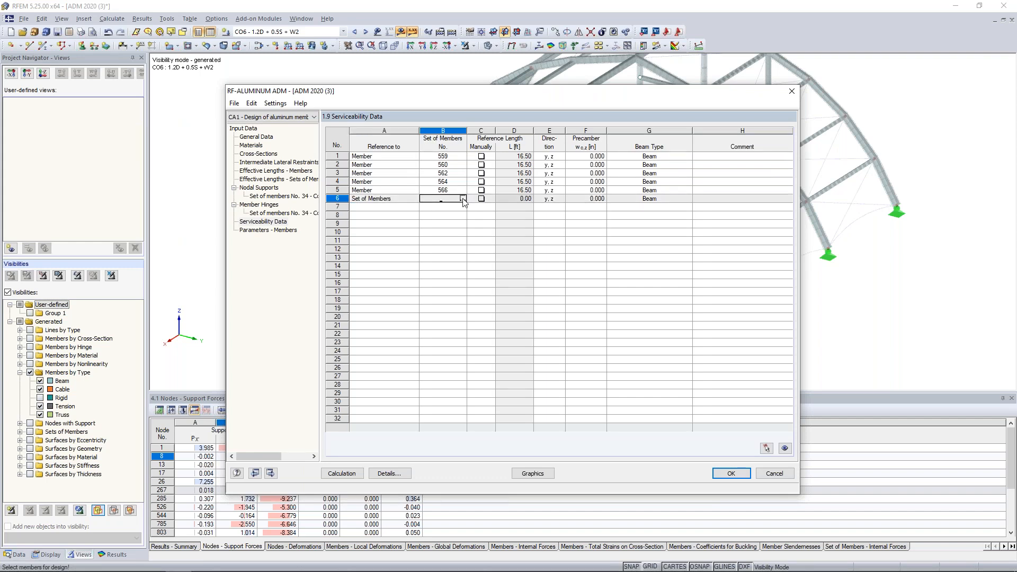
pyautogui.click(463, 199)
pyautogui.click(464, 217)
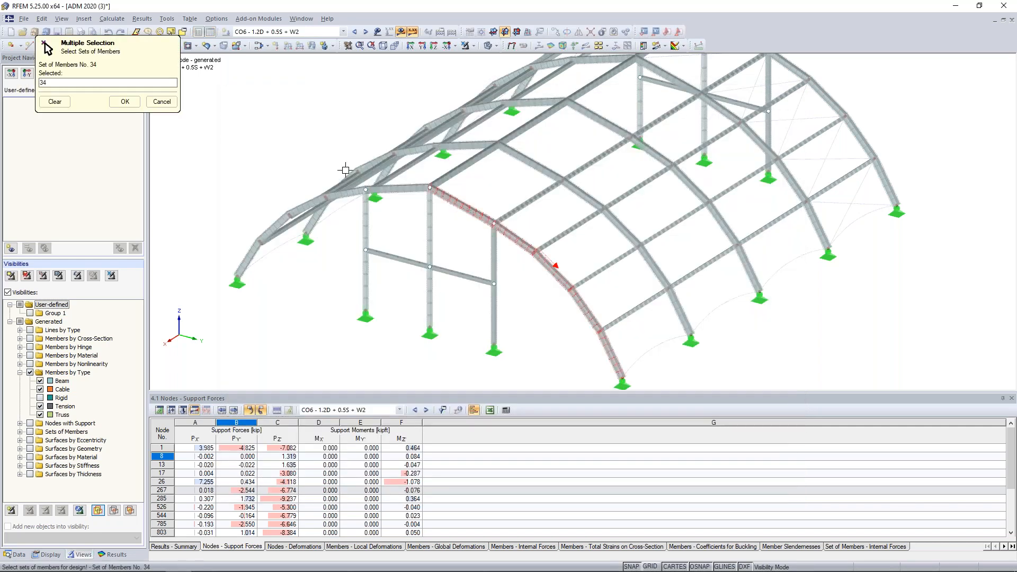
pyautogui.click(125, 101)
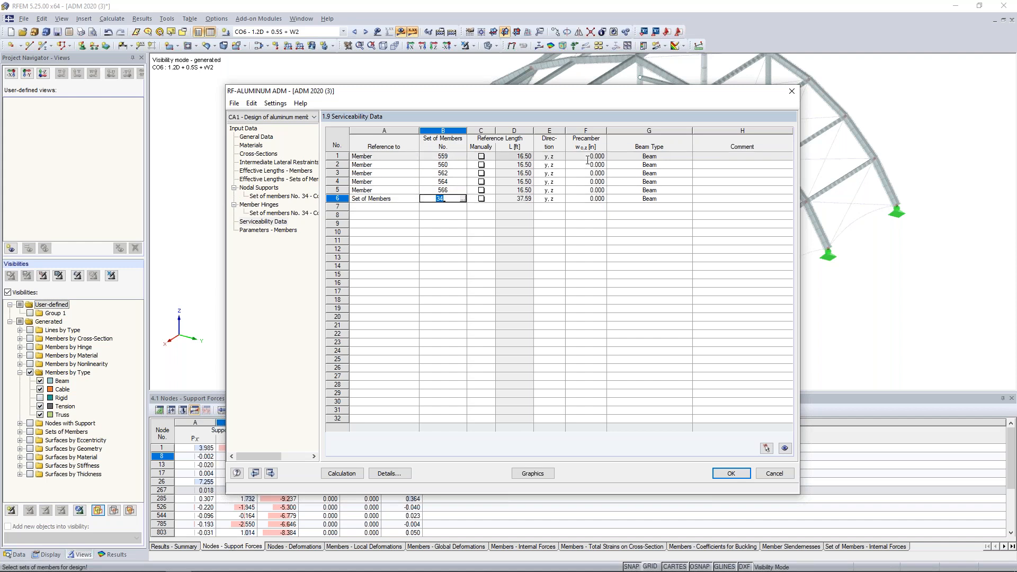
# Step: Check the beam type options for member 559 in the serviceability data, keeping Beam
pyautogui.click(670, 157)
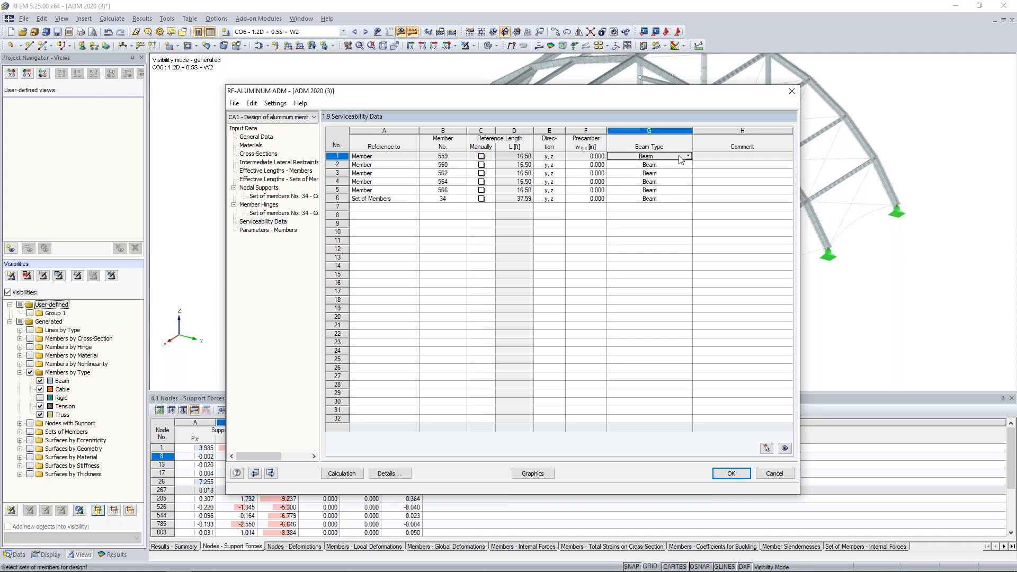
pyautogui.click(688, 157)
pyautogui.click(688, 156)
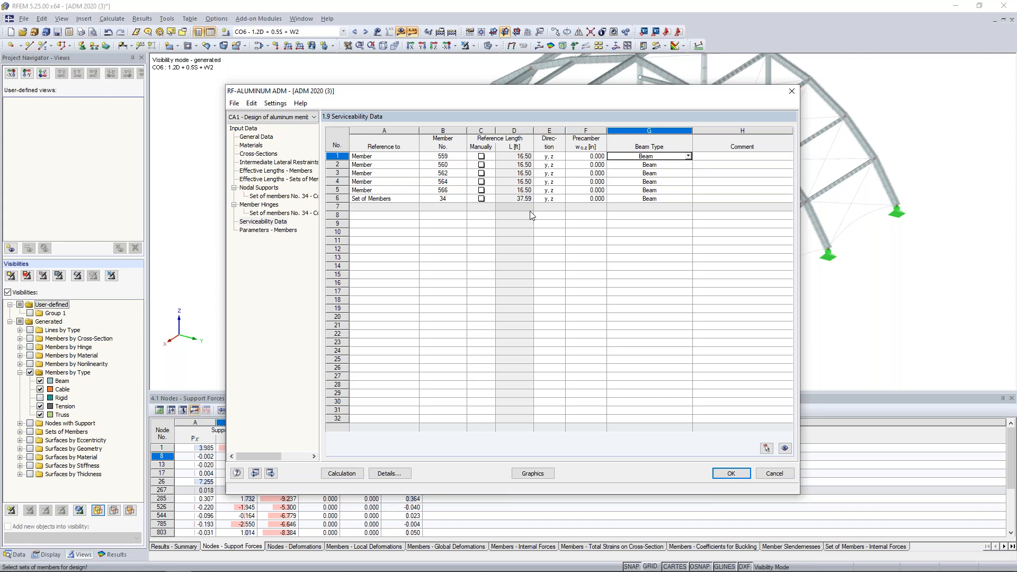
# Step: Enable the cross-sectional area for tension design on member 559, inspect its net area input, and disable the option again
pyautogui.click(281, 231)
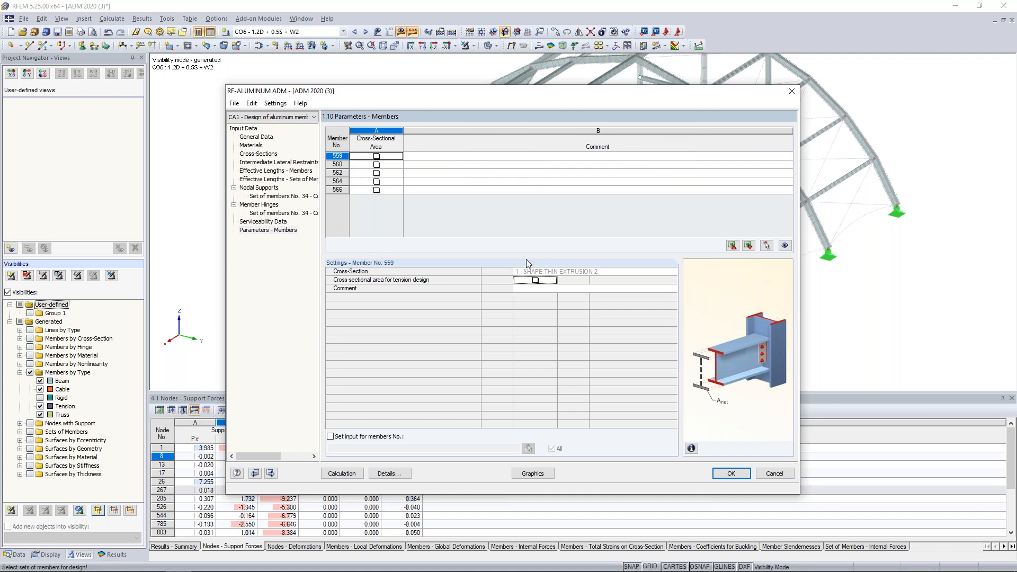
pyautogui.click(535, 281)
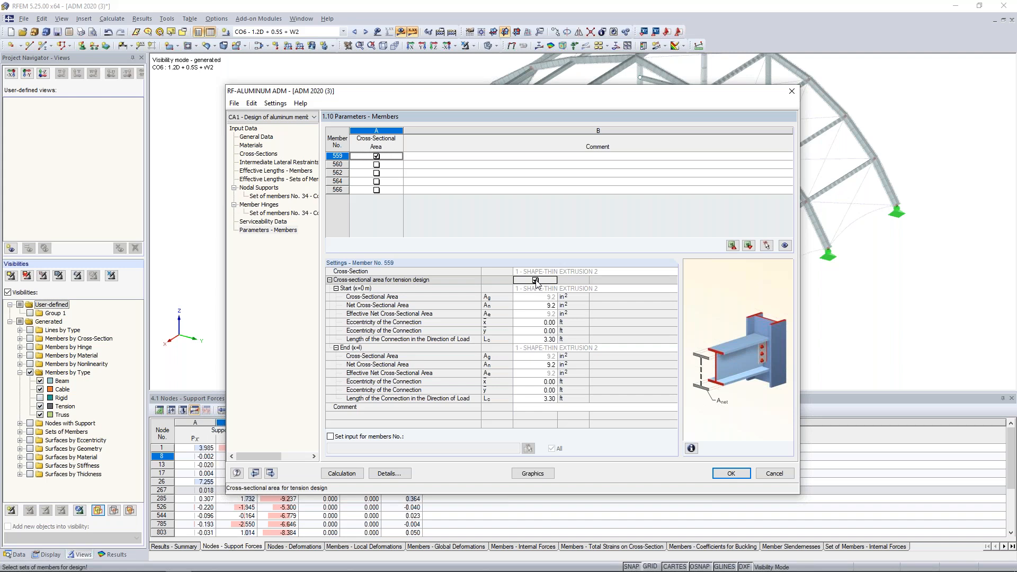
pyautogui.click(547, 305)
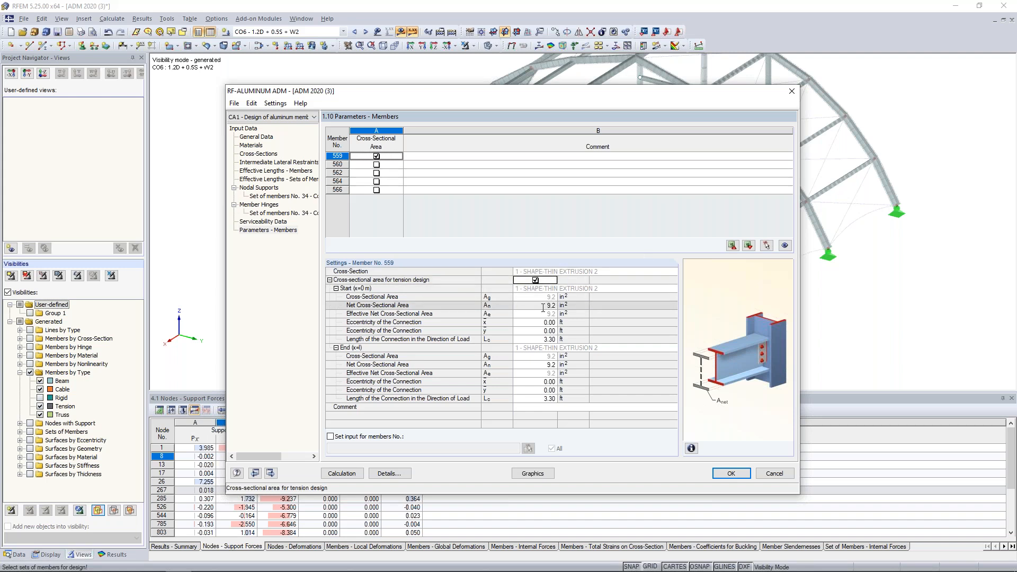
pyautogui.click(543, 306)
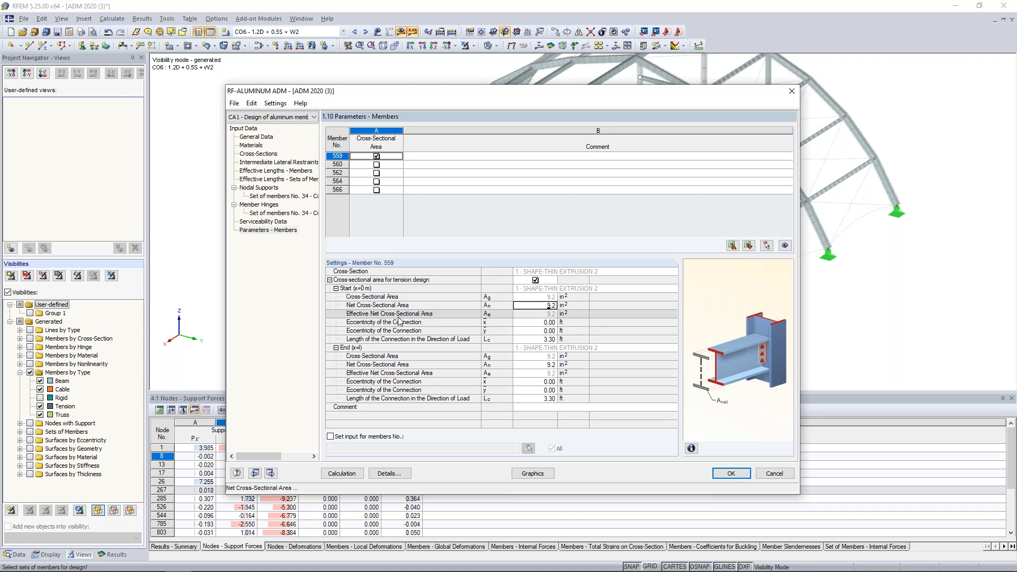
pyautogui.click(376, 156)
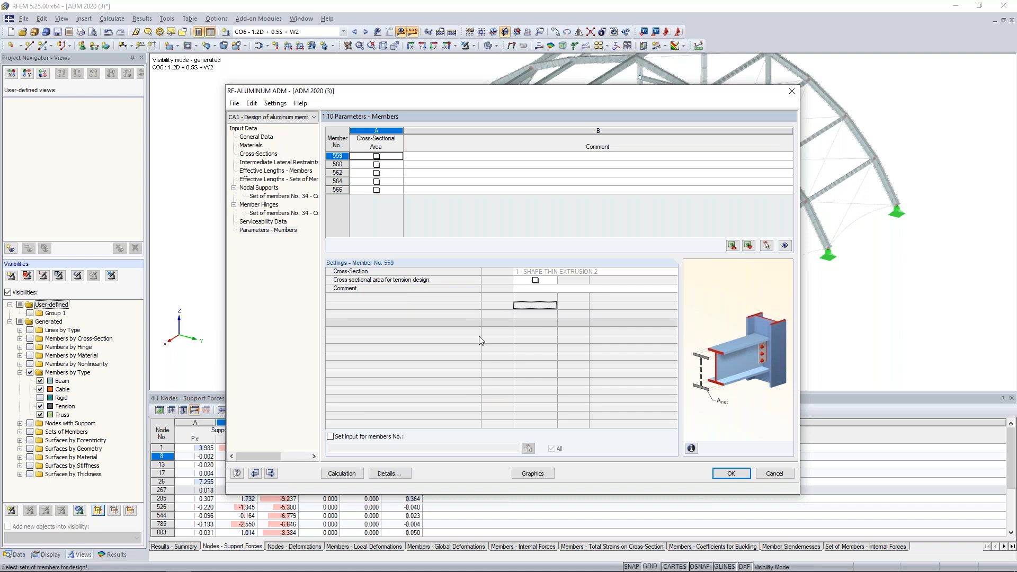
# Step: Set the serviceability deflection limit to L/180 in the LRFD 2020 design details
pyautogui.click(389, 474)
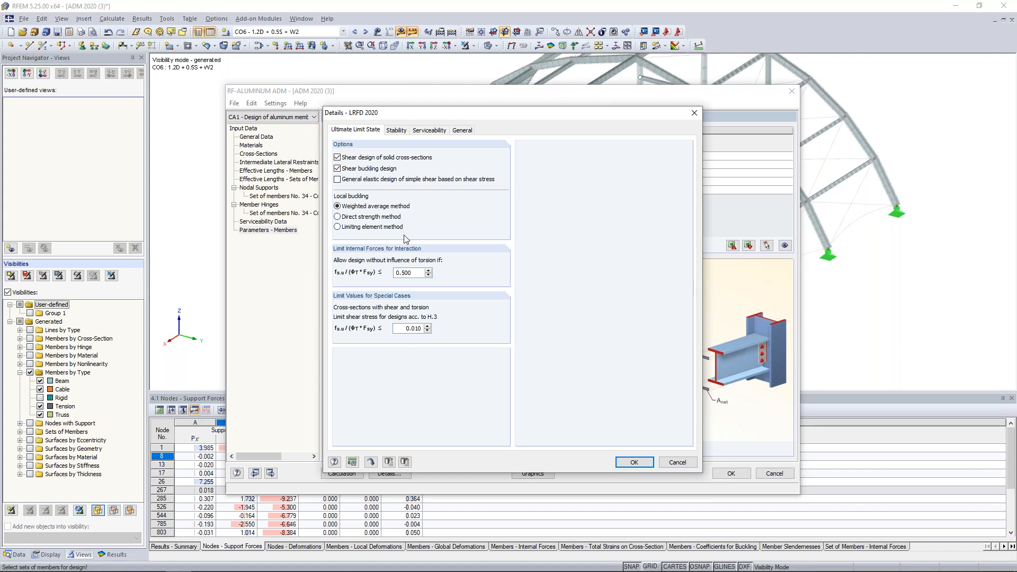
pyautogui.click(425, 131)
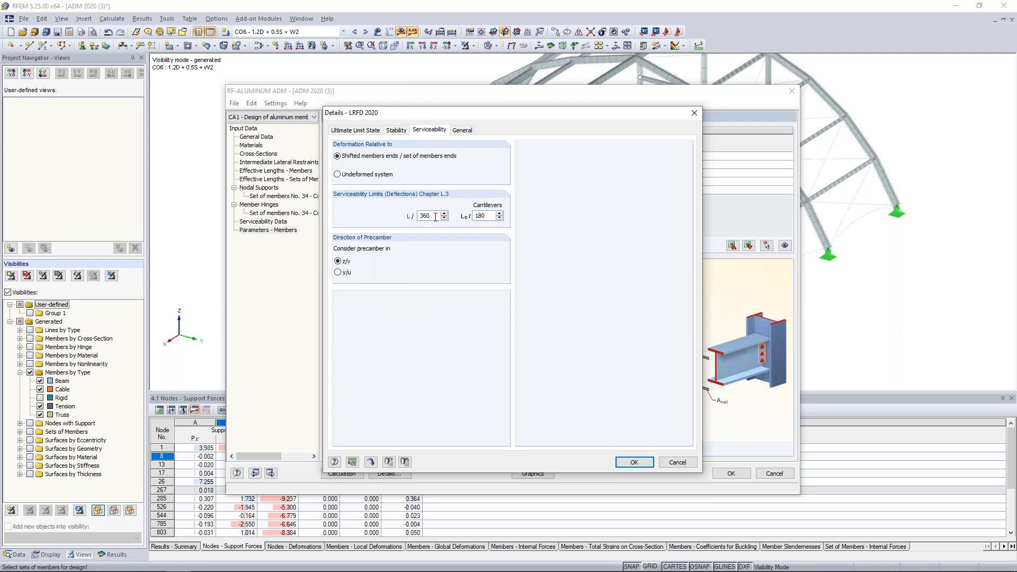
pyautogui.moveTo(435, 216); pyautogui.dragTo(396, 208)
pyautogui.write('180')
pyautogui.click(634, 463)
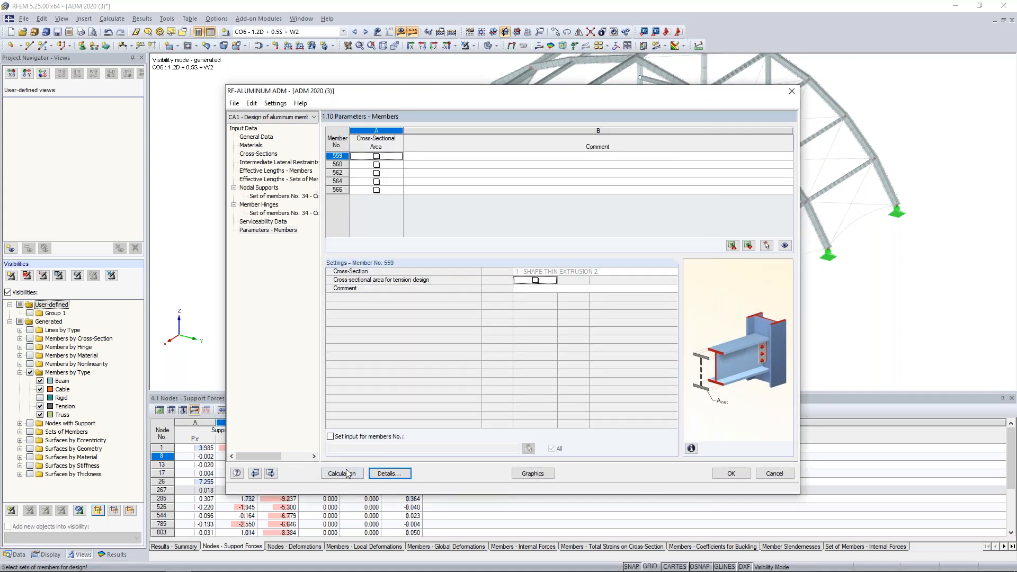
# Step: Accept the aluminum design inputs and switch to the ADM 2020 (4) model
pyautogui.click(718, 473)
pyautogui.click(301, 18)
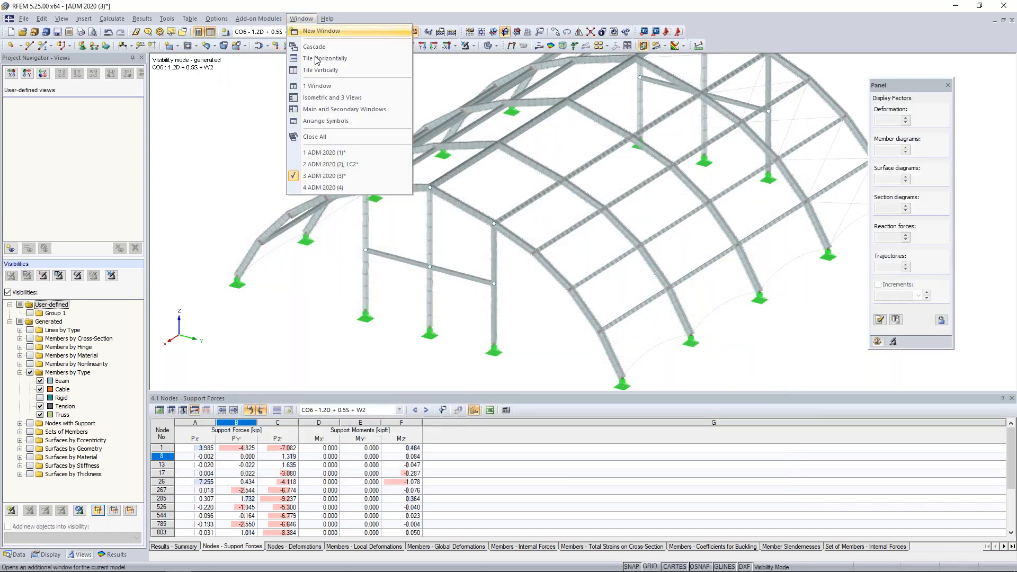
pyautogui.click(315, 191)
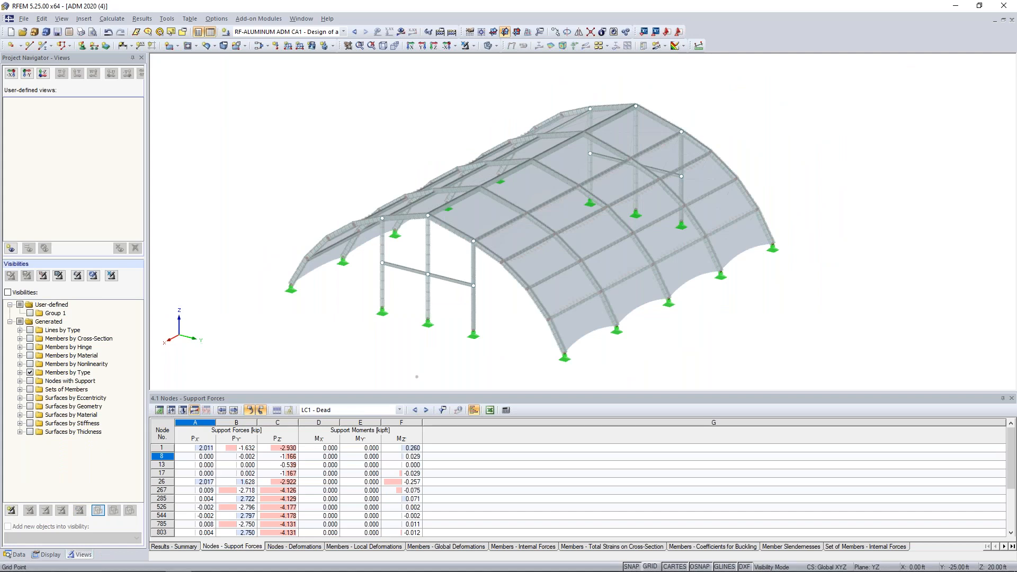
# Step: Open the RF-ALUMINUM ADM results of the ADM 2020 (4) model and display the design by member
pyautogui.click(259, 18)
pyautogui.click(265, 20)
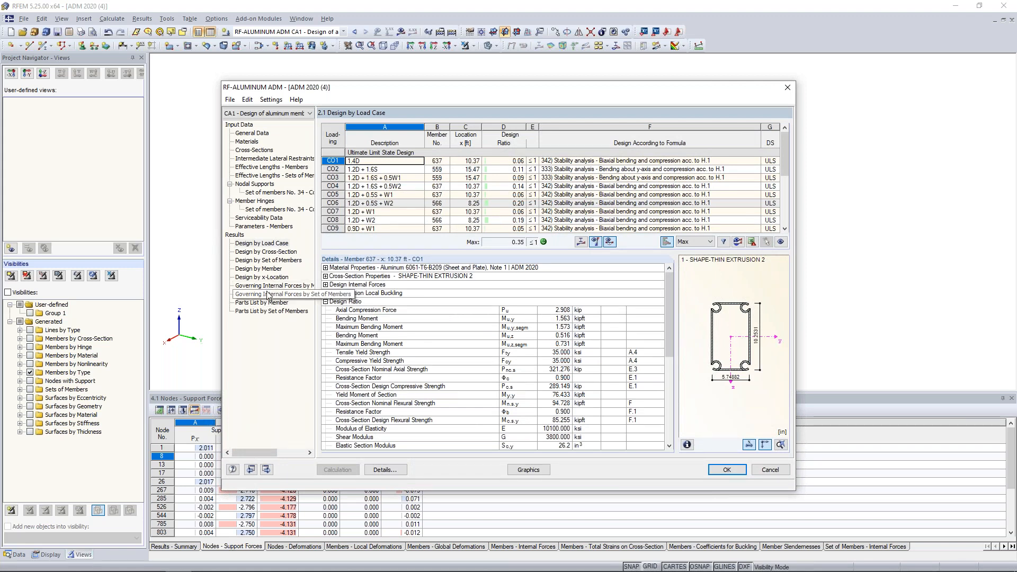
pyautogui.click(268, 269)
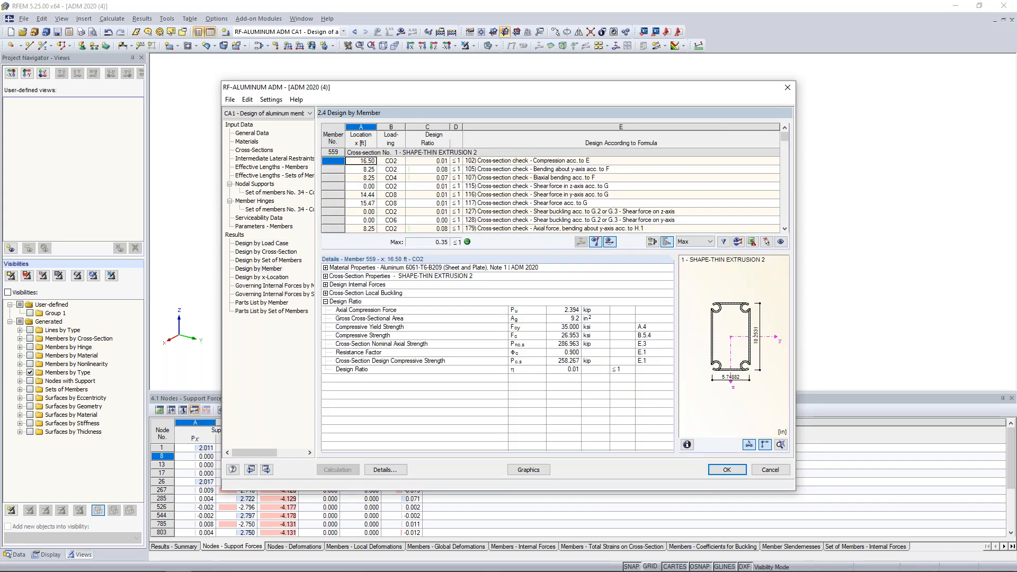
# Step: Review the design checks of members 559 and 560 alongside their highlighted positions in the model
pyautogui.moveTo(479, 87); pyautogui.dragTo(454, 271)
pyautogui.scroll(-5, 488, 370)
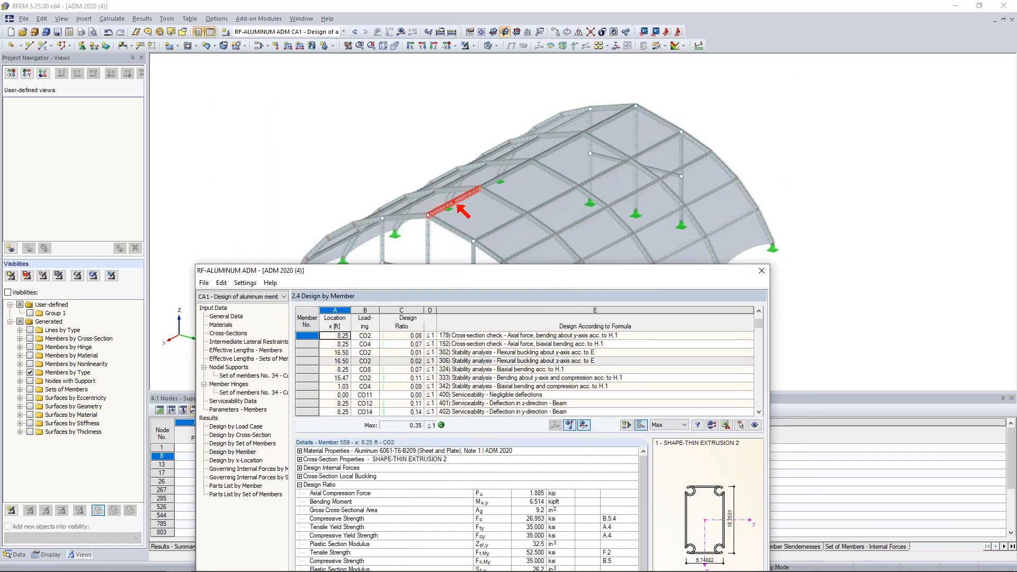
pyautogui.scroll(-5, 525, 374)
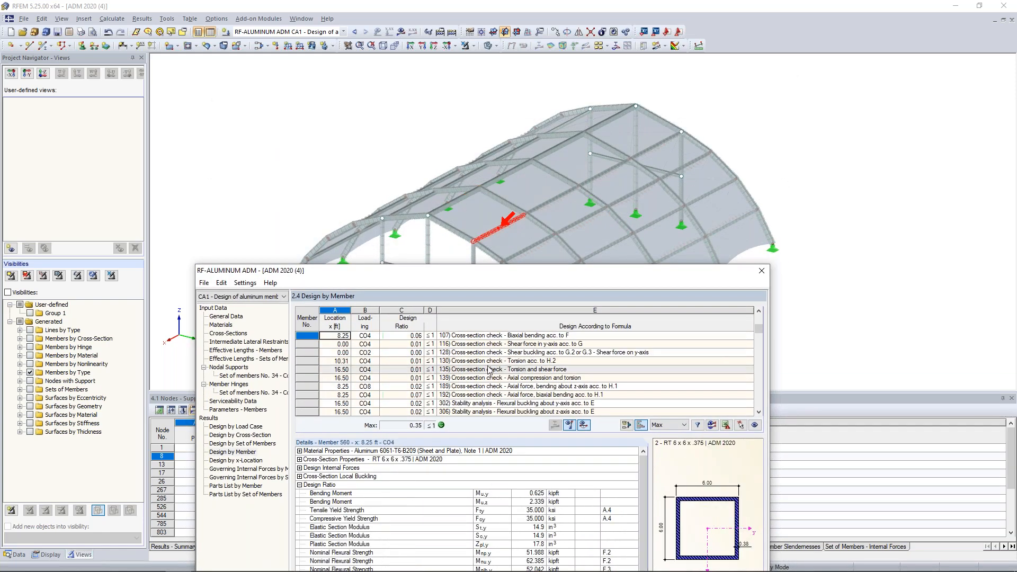
pyautogui.scroll(-1, 525, 374)
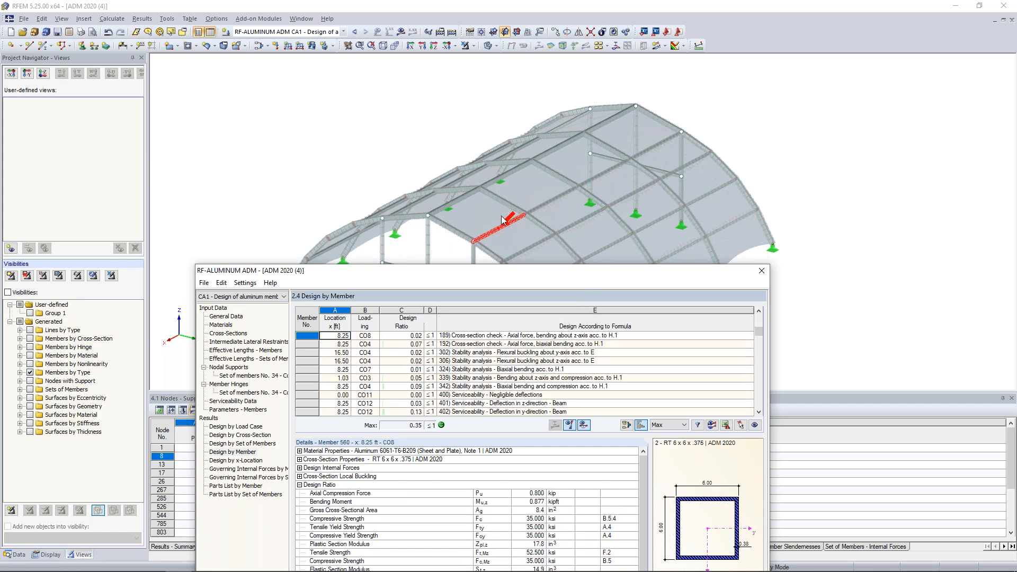
pyautogui.moveTo(501, 271); pyautogui.dragTo(533, 110)
pyautogui.scroll(1, 522, 151)
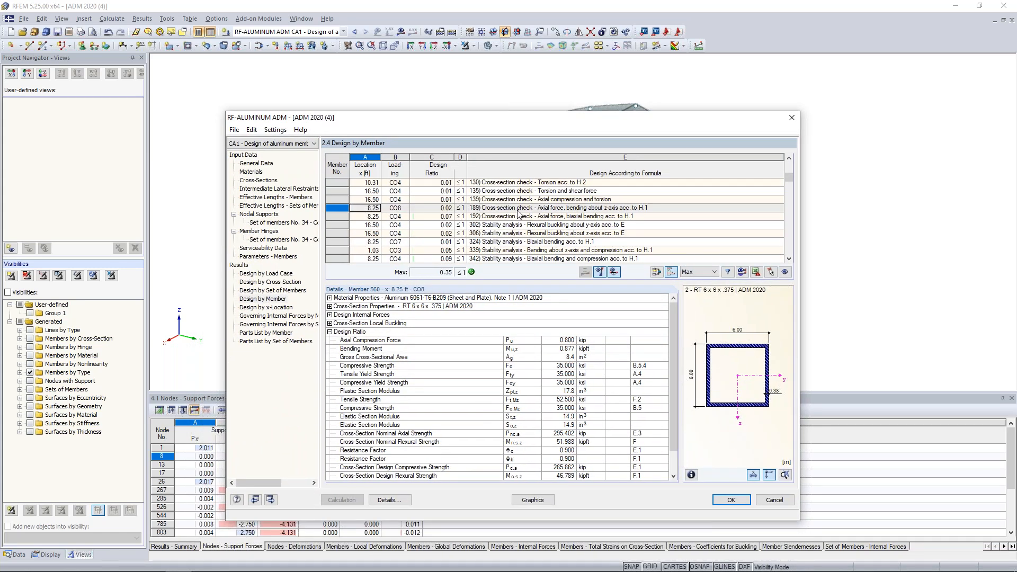
pyautogui.scroll(2, 519, 214)
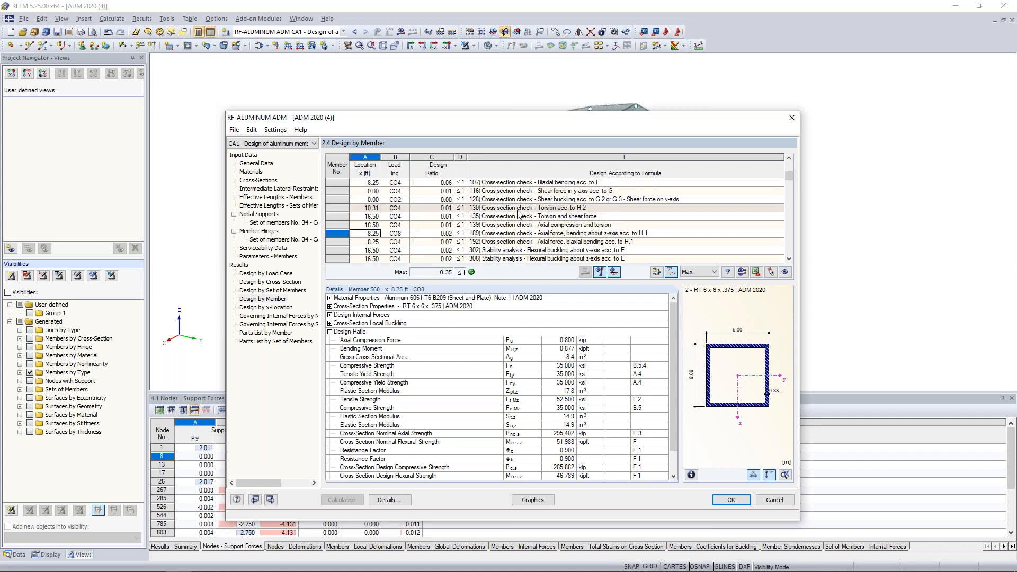
pyautogui.scroll(1, 519, 213)
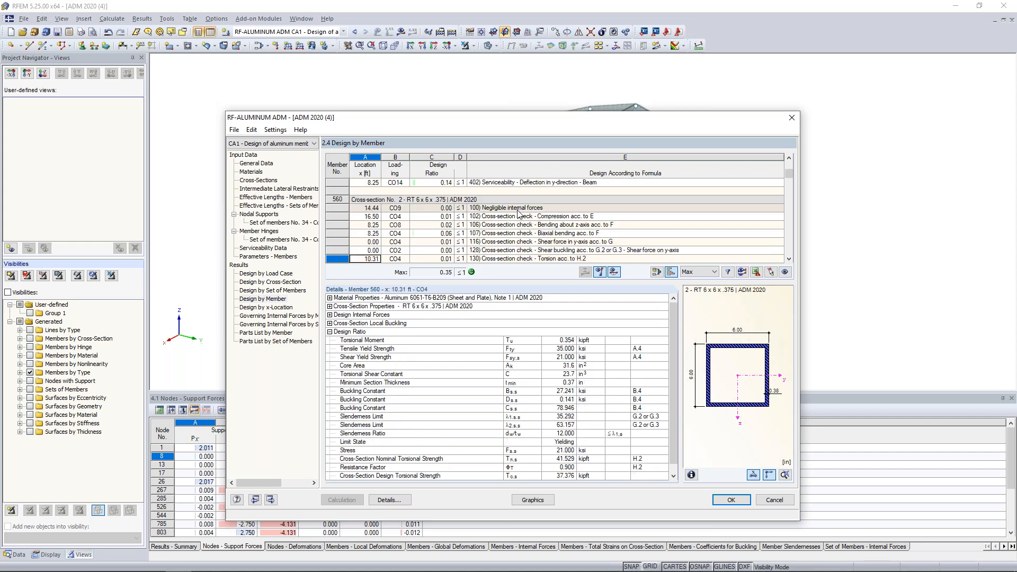
pyautogui.scroll(4, 519, 213)
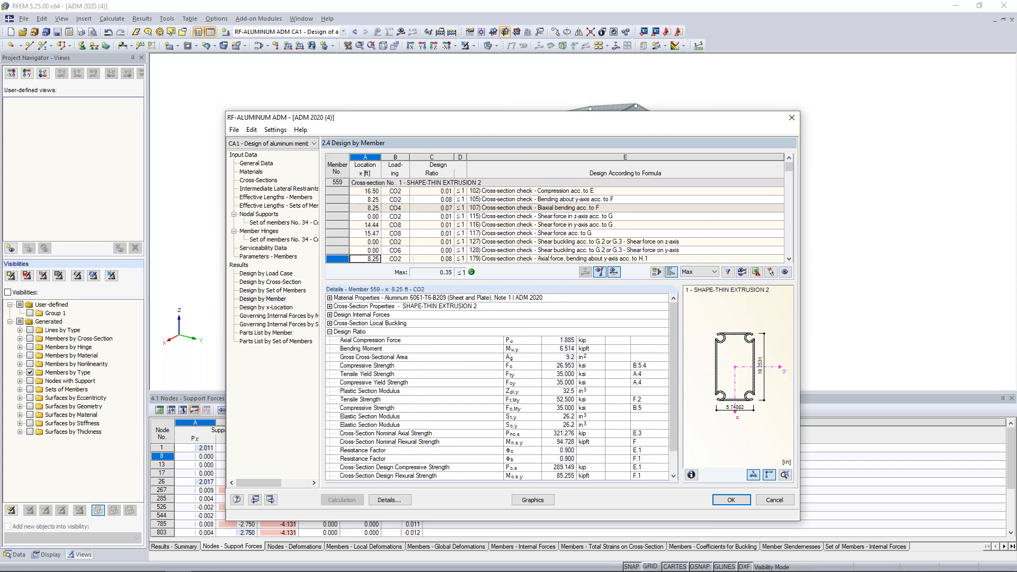
# Step: Inspect the design details of member 559's compression, y-axis bending, biaxial bending and shear force cross-section checks
pyautogui.click(530, 190)
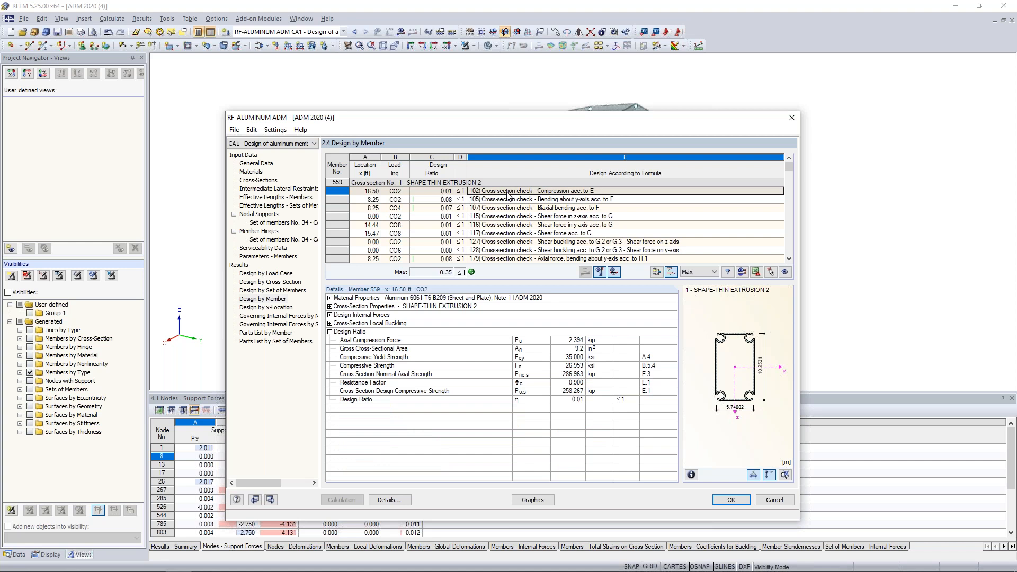
pyautogui.click(507, 199)
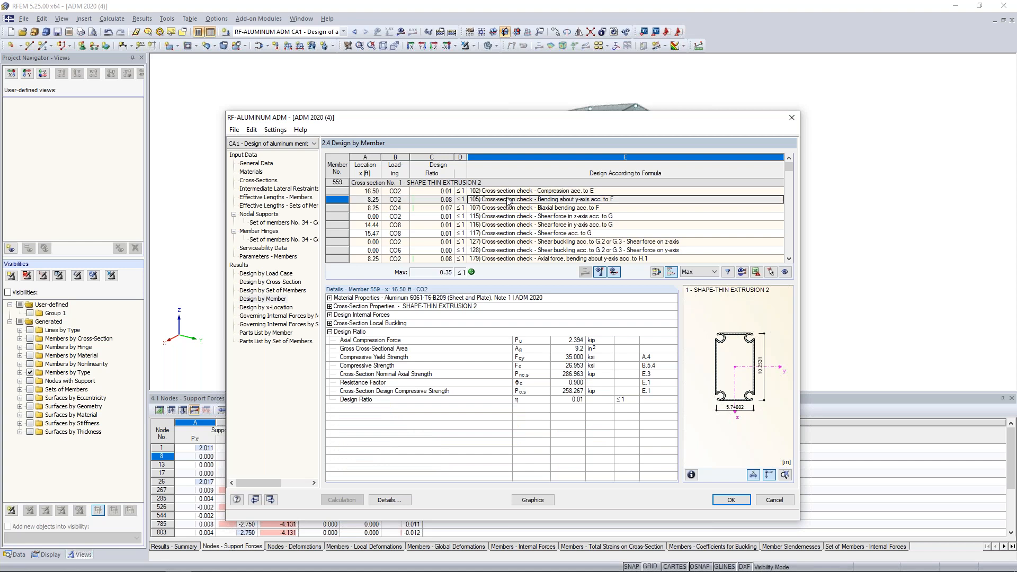
pyautogui.click(510, 208)
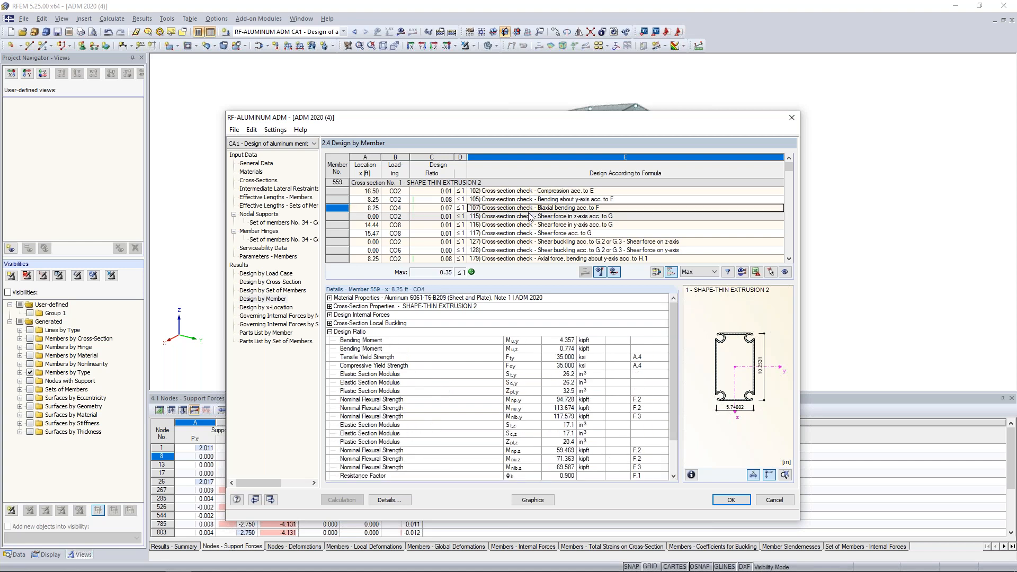
pyautogui.scroll(-2, 530, 217)
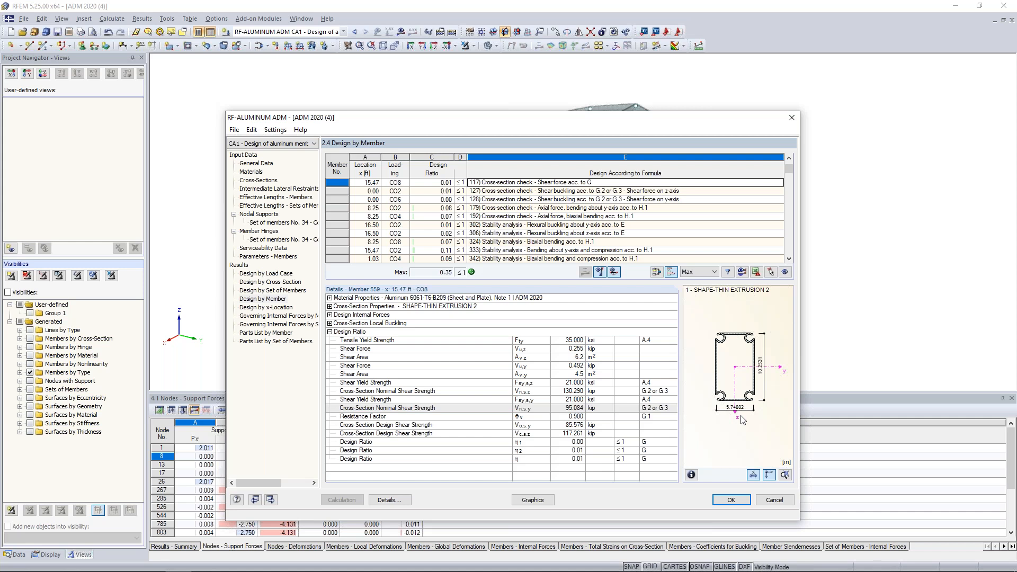
# Step: Expand the cross-section local buckling details of member 559's shear force check and examine the individual element values
pyautogui.click(330, 323)
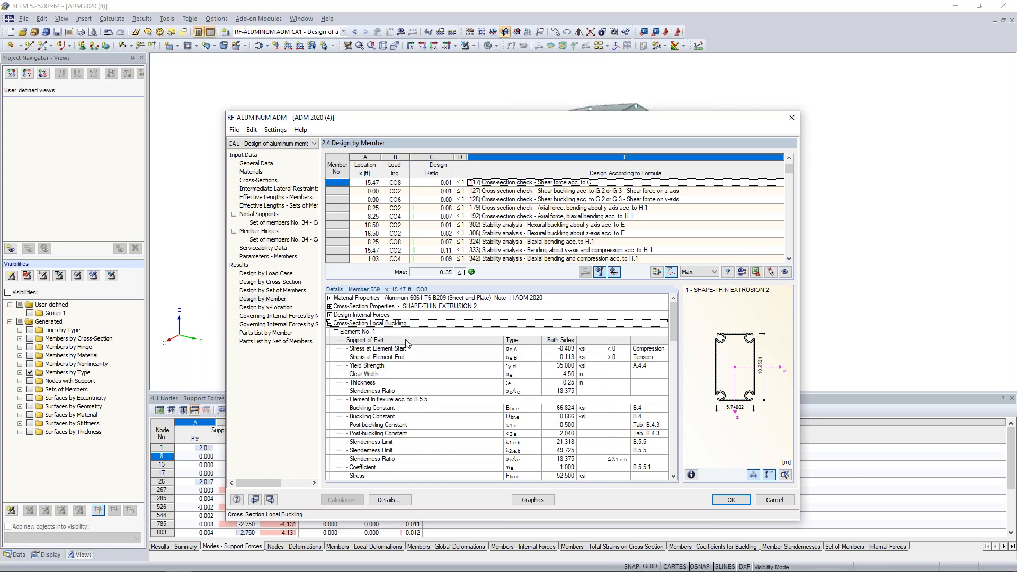
pyautogui.scroll(-2, 407, 344)
pyautogui.scroll(-5, 407, 343)
pyautogui.scroll(-6, 458, 379)
pyautogui.scroll(-2, 458, 379)
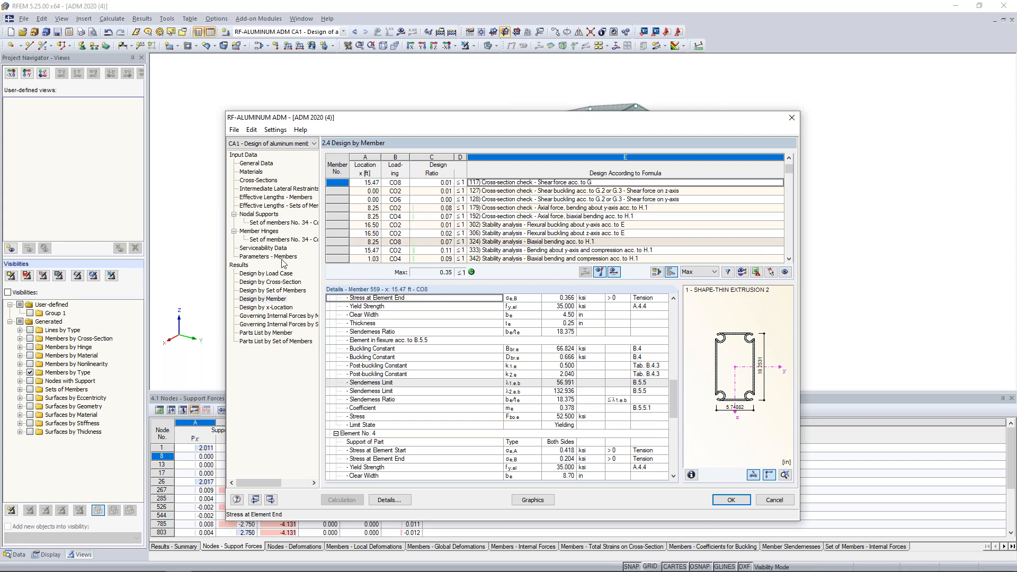
# Step: Display the design by set of members and inspect stability check 333 for bending about the y-axis and compression
pyautogui.click(275, 291)
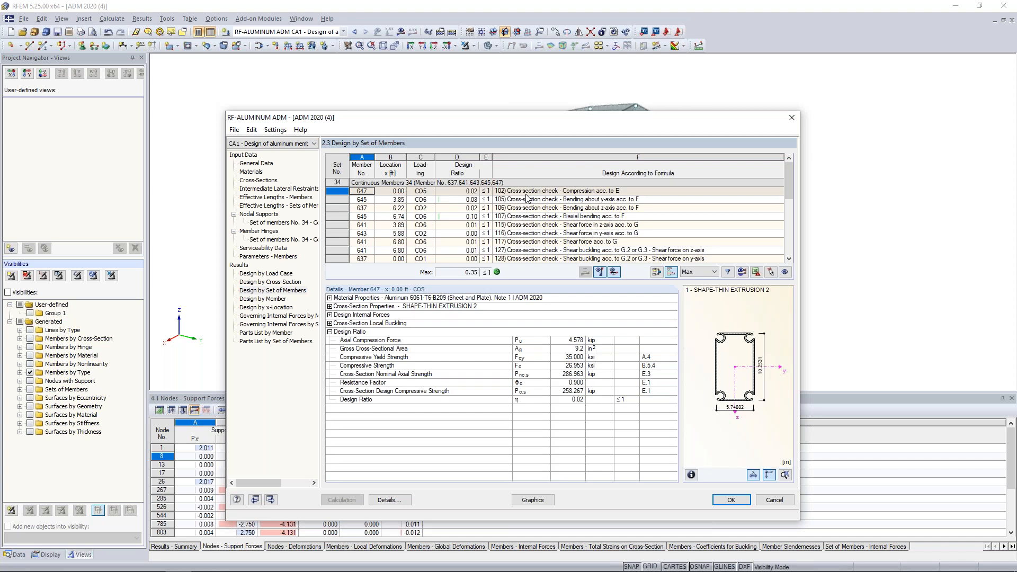
pyautogui.scroll(-5, 584, 208)
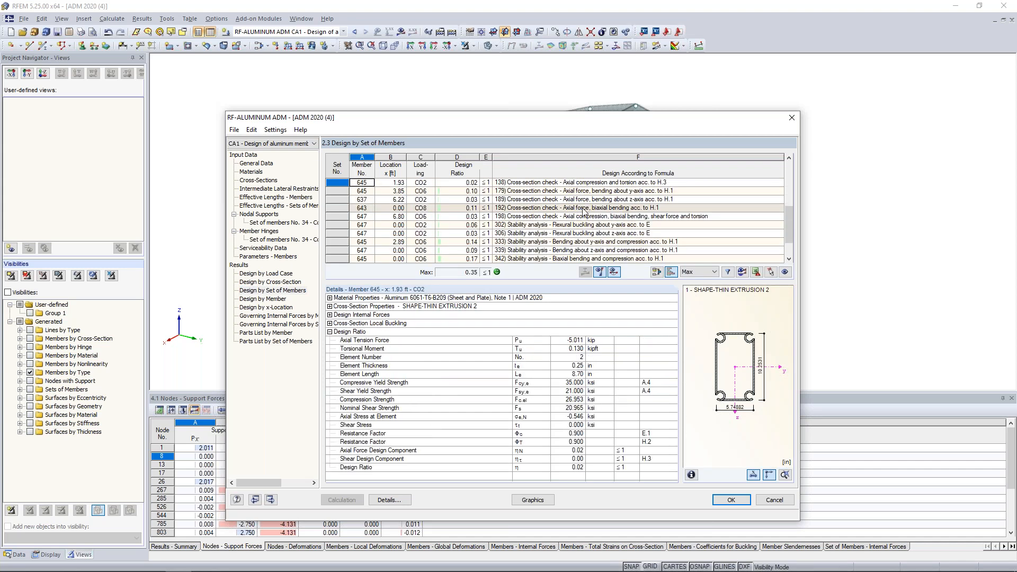
pyautogui.click(549, 242)
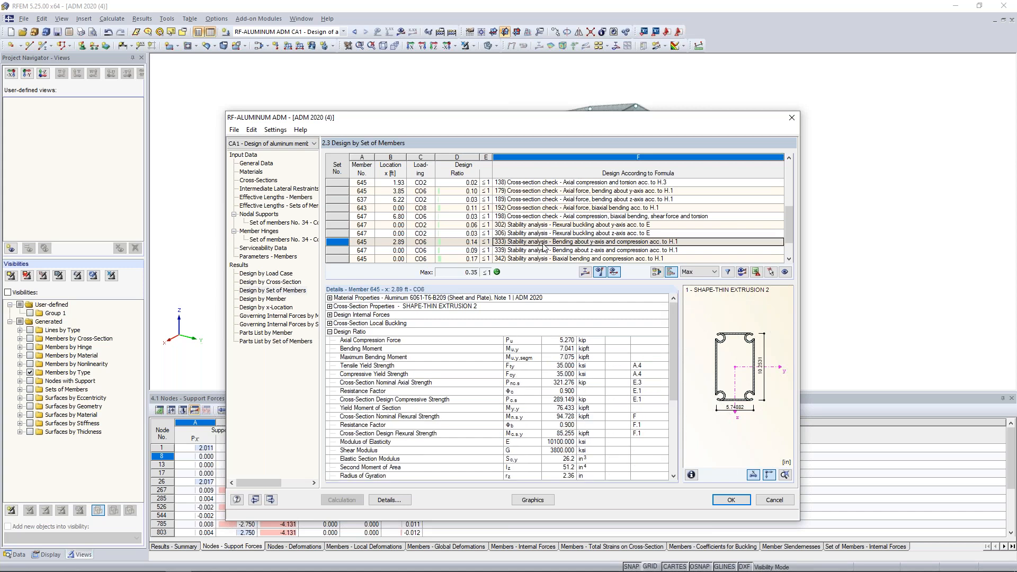
# Step: View the buckling mode shape of the arch set for stability check 333, and close the mode shape view
pyautogui.click(584, 272)
pyautogui.keyDown('ctrl'); pyautogui.moveTo(749, 320); pyautogui.dragTo(491, 373, button='middle'); pyautogui.keyUp('ctrl')
pyautogui.scroll(2, 497, 395)
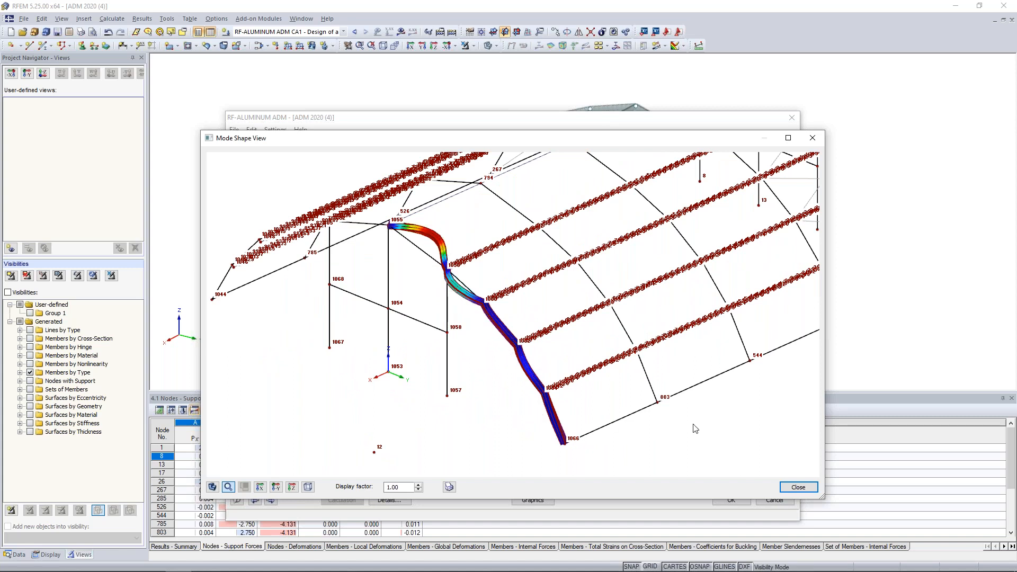
pyautogui.click(799, 487)
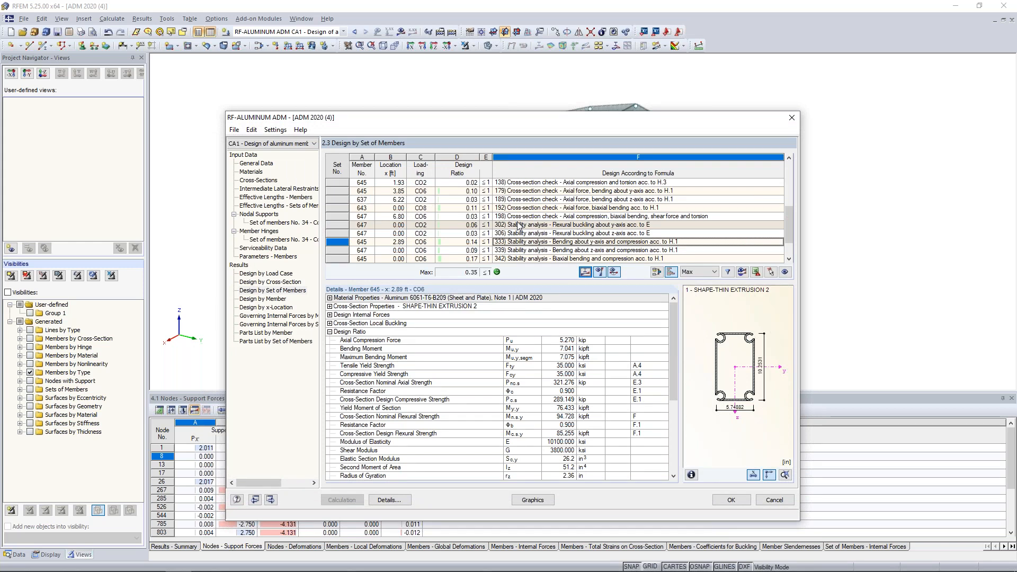
# Step: Return to the design by member results and filter them to the Max design ratio of each member
pyautogui.click(273, 299)
pyautogui.scroll(-5, 556, 223)
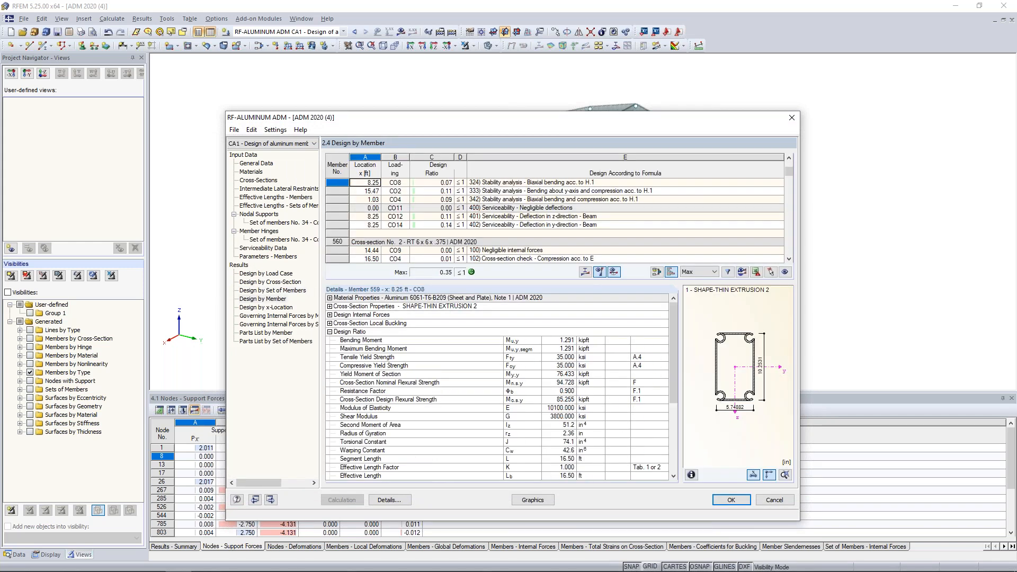
pyautogui.scroll(-1, 556, 223)
pyautogui.click(699, 272)
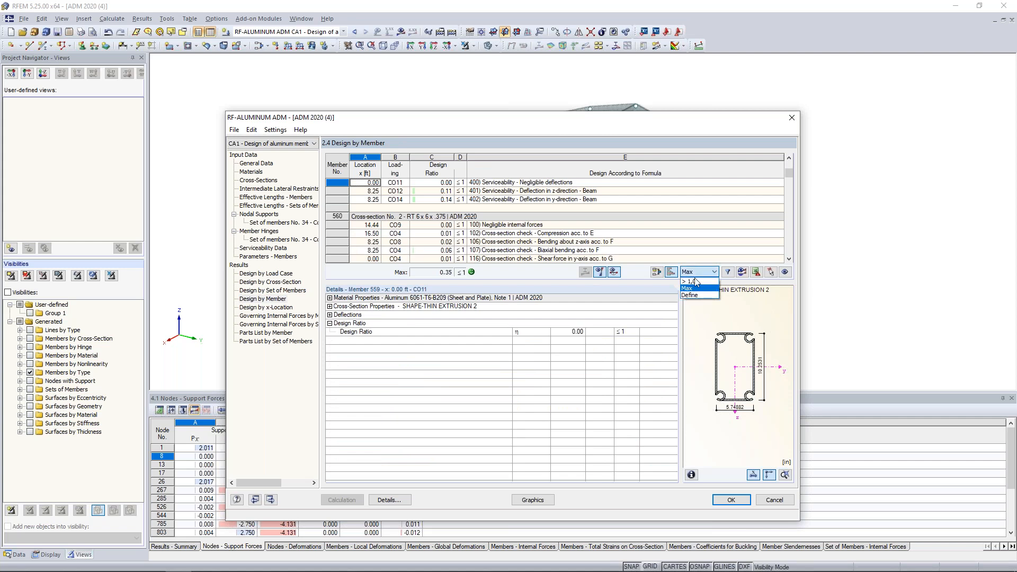
pyautogui.click(687, 289)
pyautogui.click(728, 272)
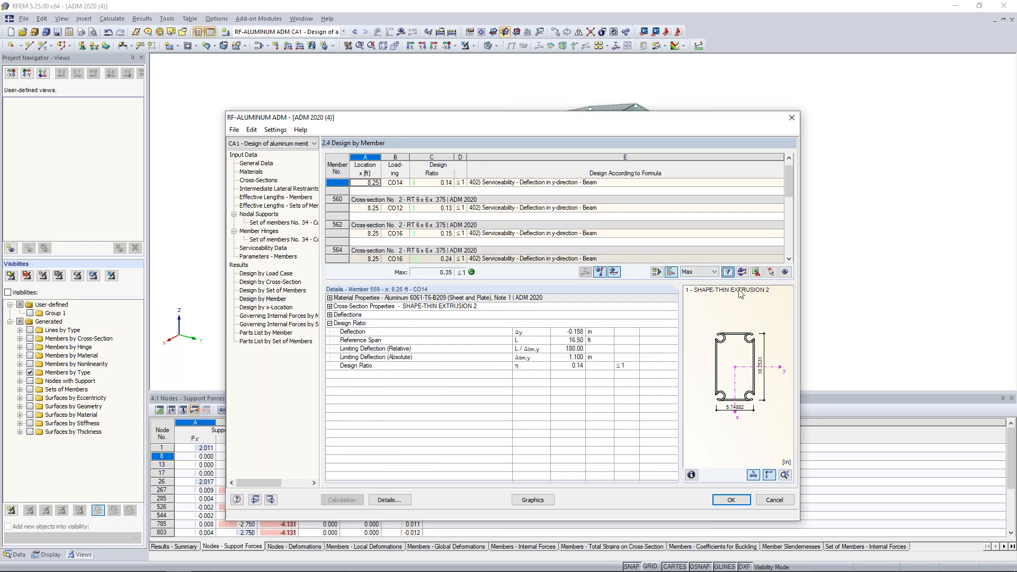
# Step: Examine the governing check of each member, including the stability details of member 641, and view the parts list by member
pyautogui.scroll(-3, 577, 208)
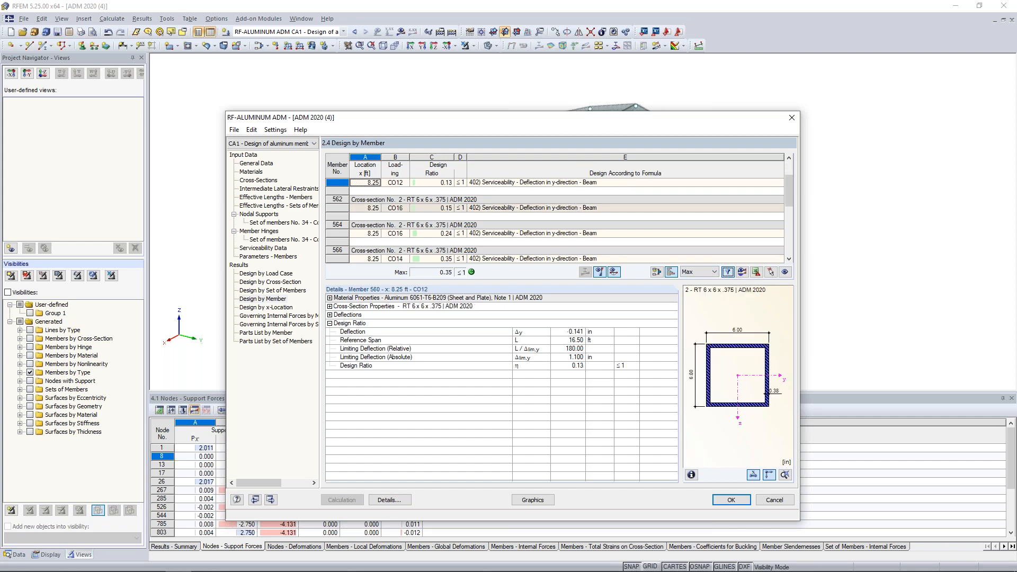
pyautogui.scroll(-1, 578, 208)
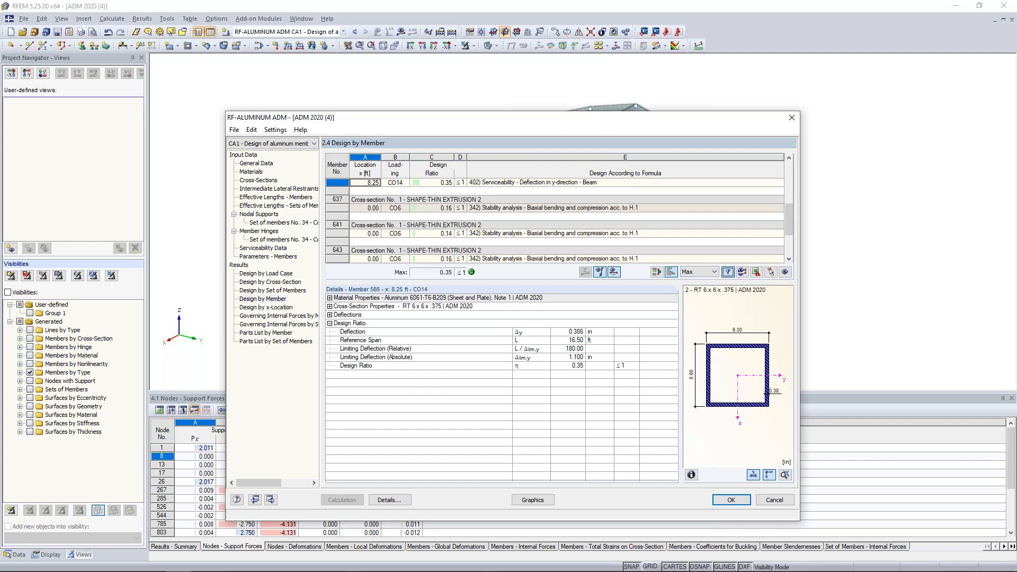
pyautogui.click(565, 233)
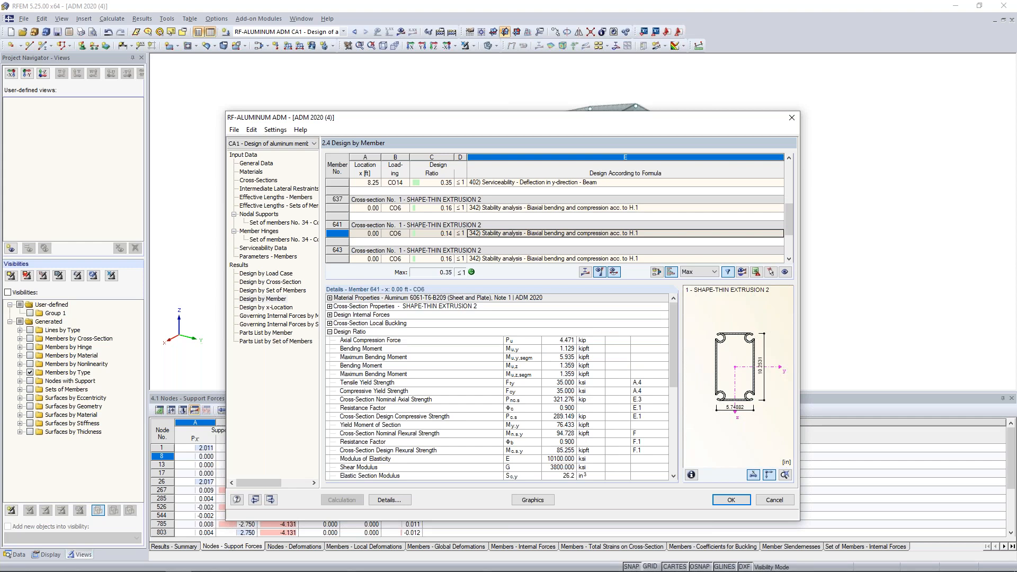
pyautogui.scroll(-2, 564, 240)
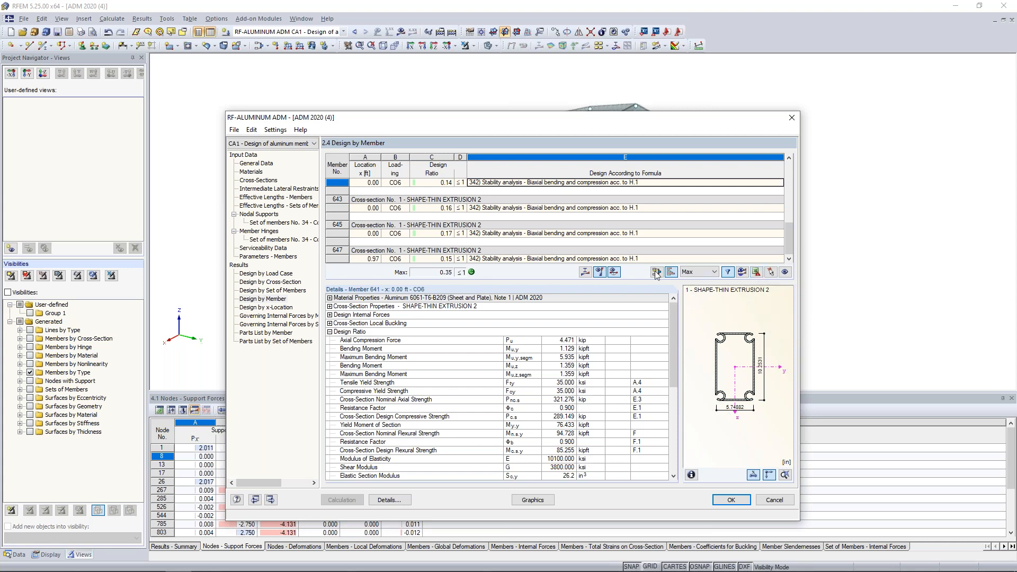
pyautogui.click(276, 333)
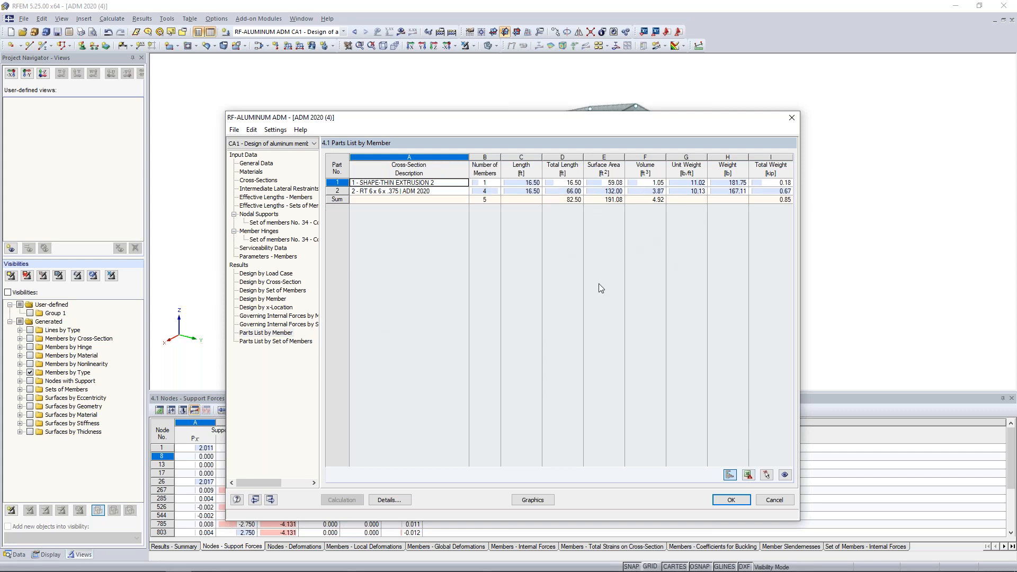
# Step: Display the RF-ALUMINUM ADM CA1 design ratios graphically on the model and frame the designed arch and its adjoining members
pyautogui.click(533, 500)
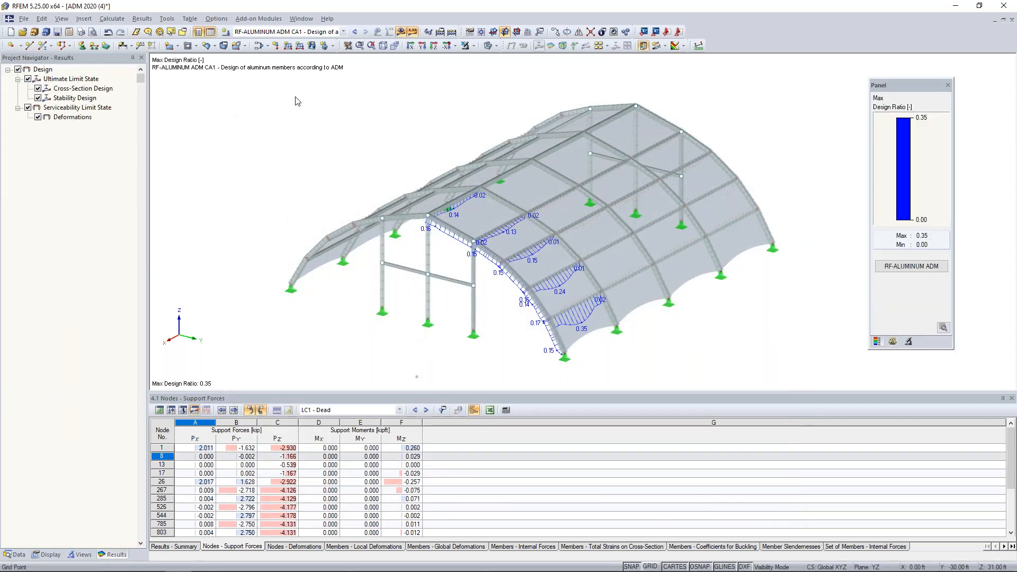
pyautogui.click(274, 34)
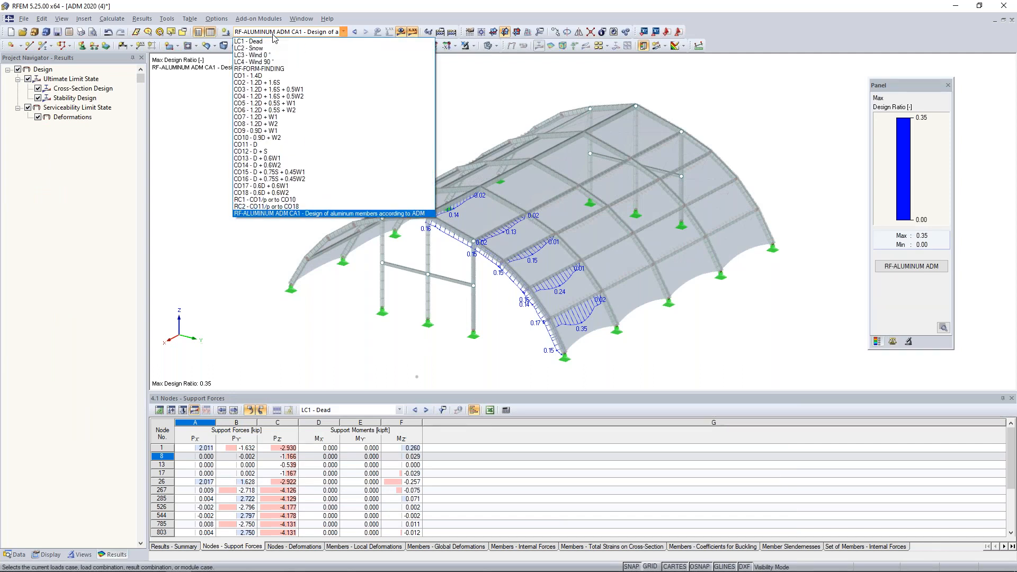
pyautogui.click(274, 257)
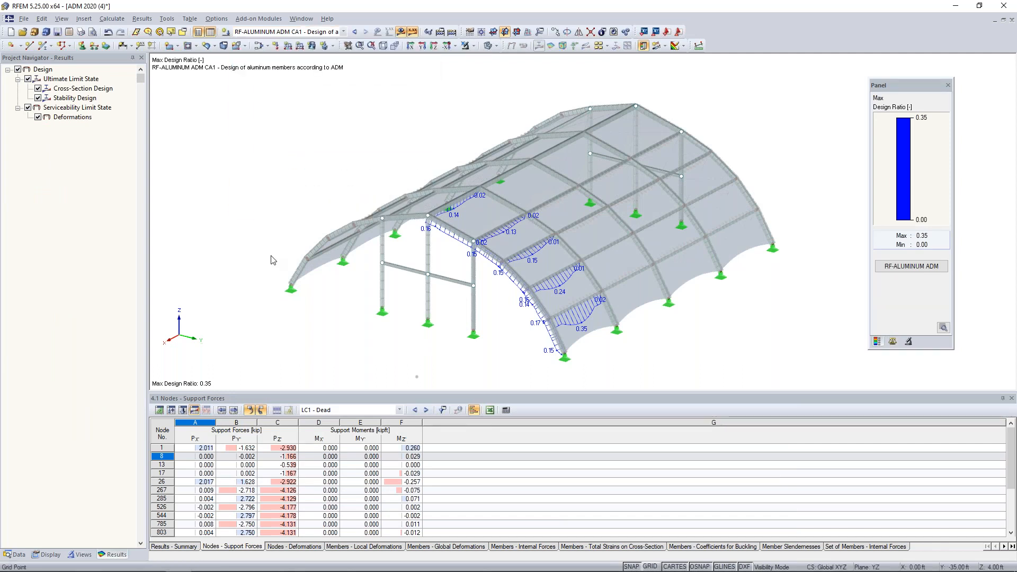
pyautogui.scroll(4, 406, 302)
pyautogui.moveTo(489, 320); pyautogui.dragTo(417, 307, button='middle')
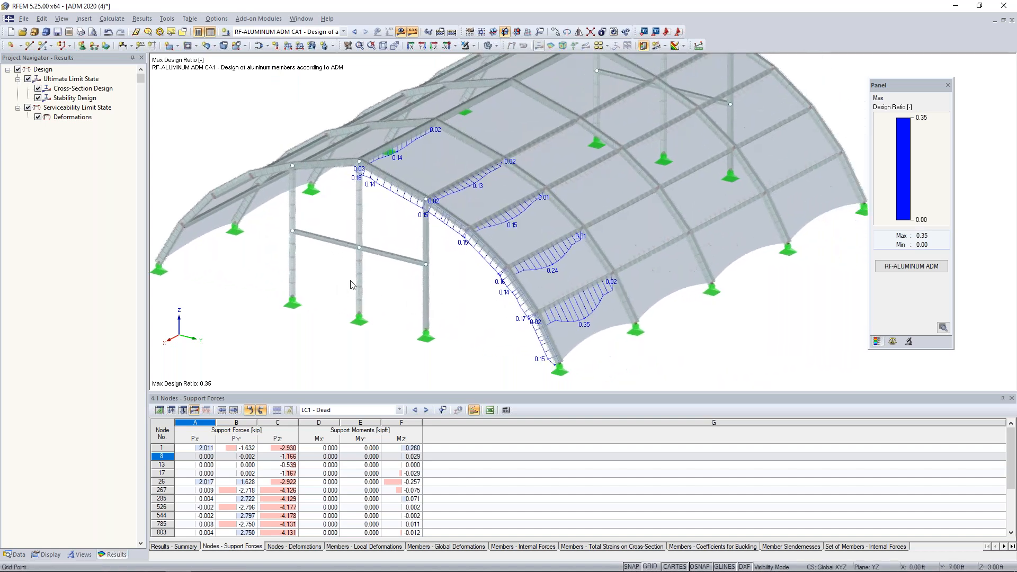
# Step: Hide and restore the serviceability ratios for comparison, and turn off the ultimate limit state ratios to show only serviceability
pyautogui.click(28, 108)
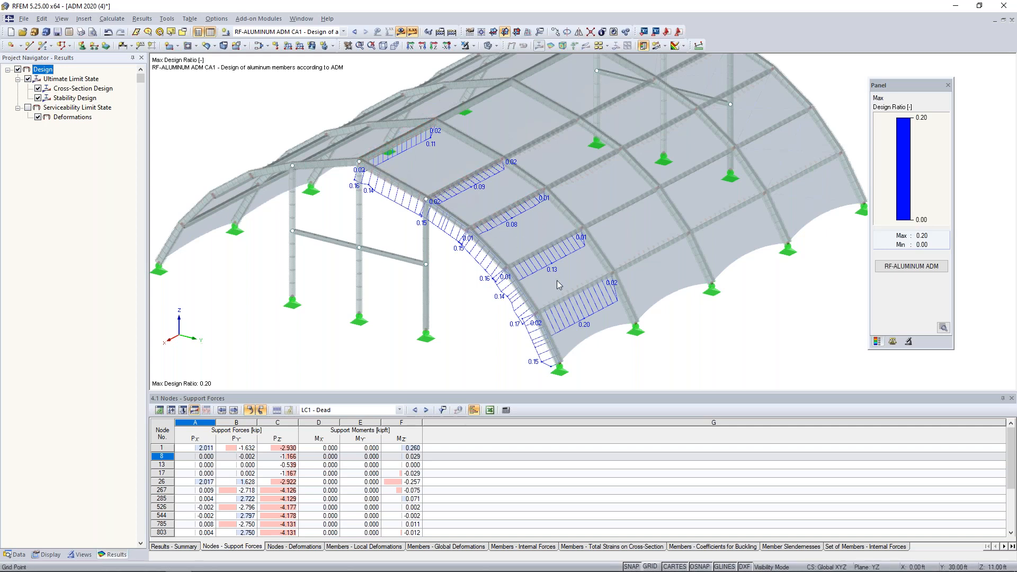
pyautogui.click(27, 108)
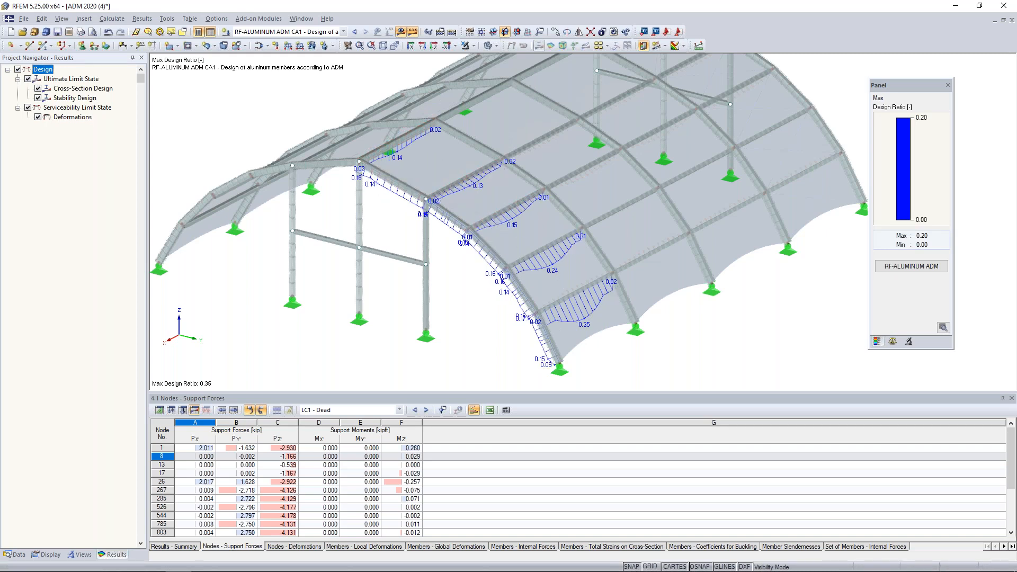
pyautogui.click(27, 79)
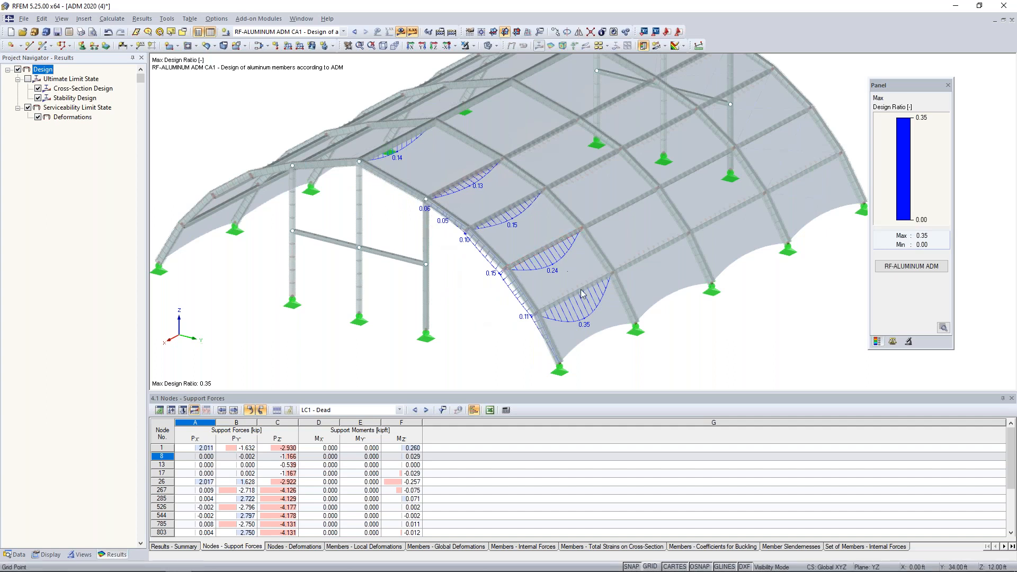
pyautogui.moveTo(572, 301)
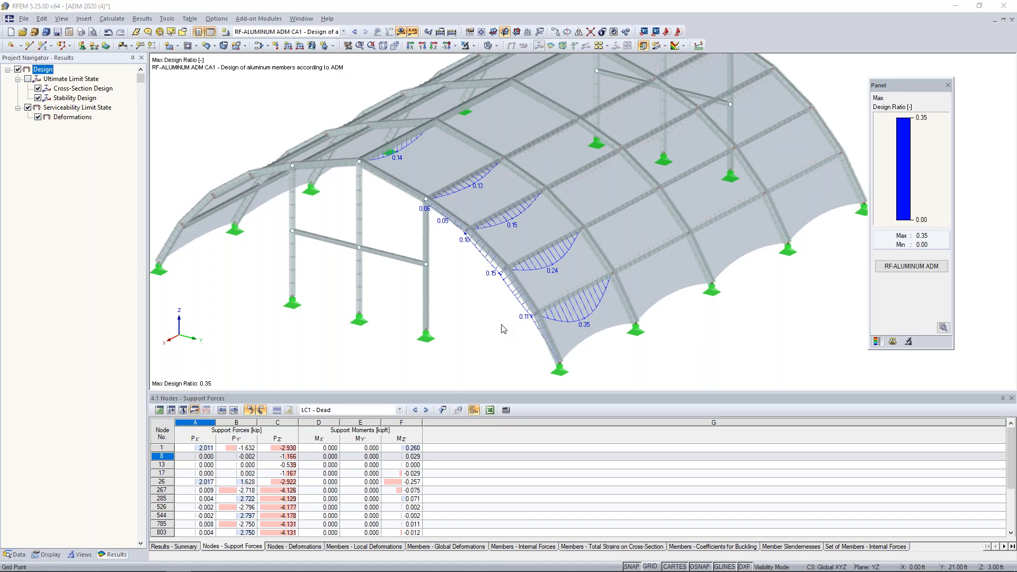
# Step: Open the overview of open windows to switch to the PowerPoint slide show
pyautogui.press('super+Tab')
pyautogui.press('Escape')
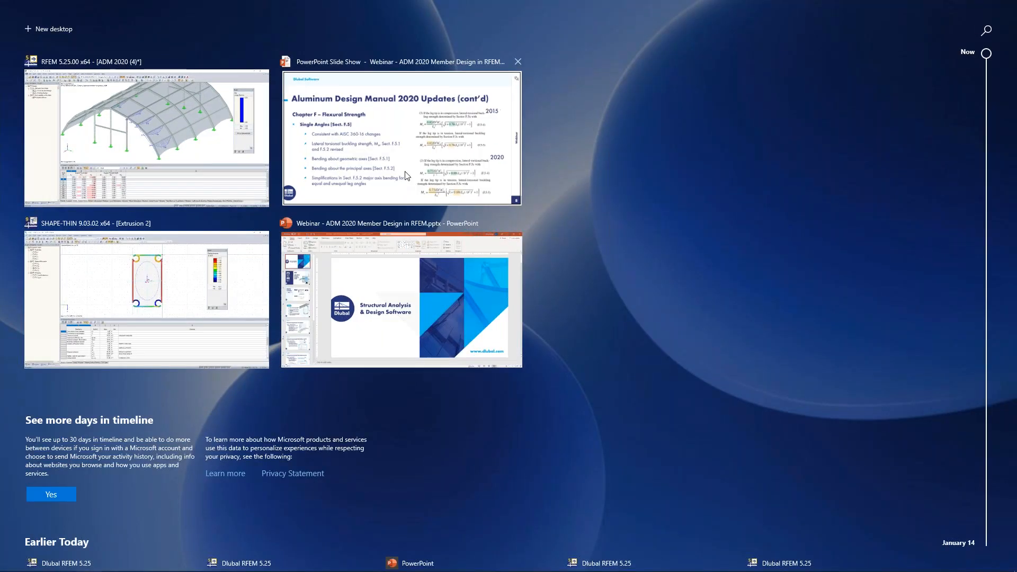